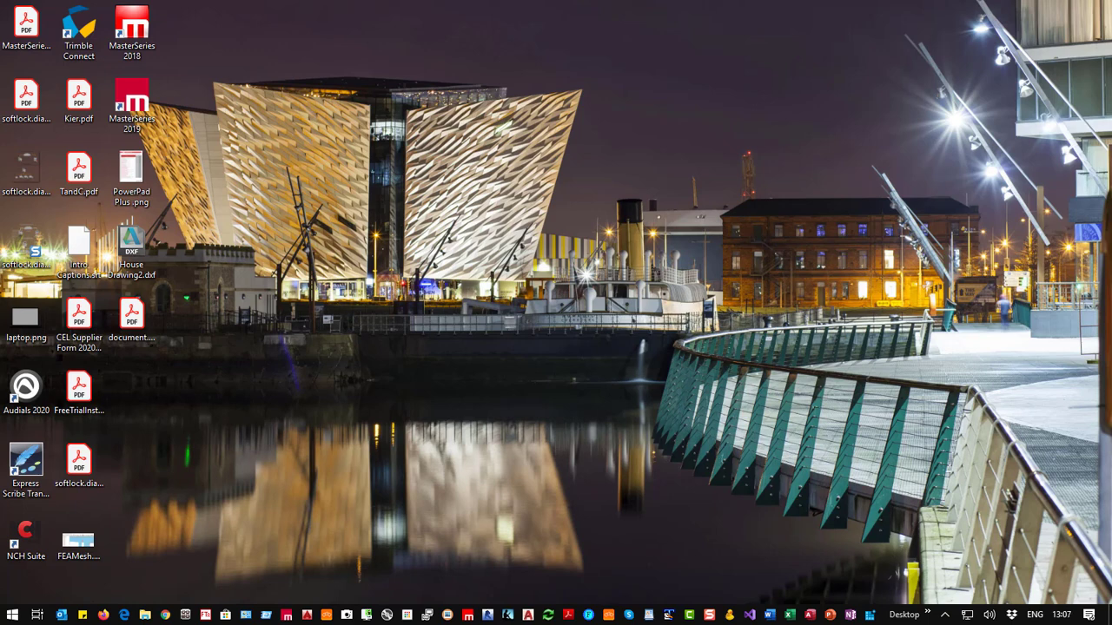
Launch MasterSeries 2019, logging in both the MasterSeries and PowerPad licences.
double_click(128, 102)
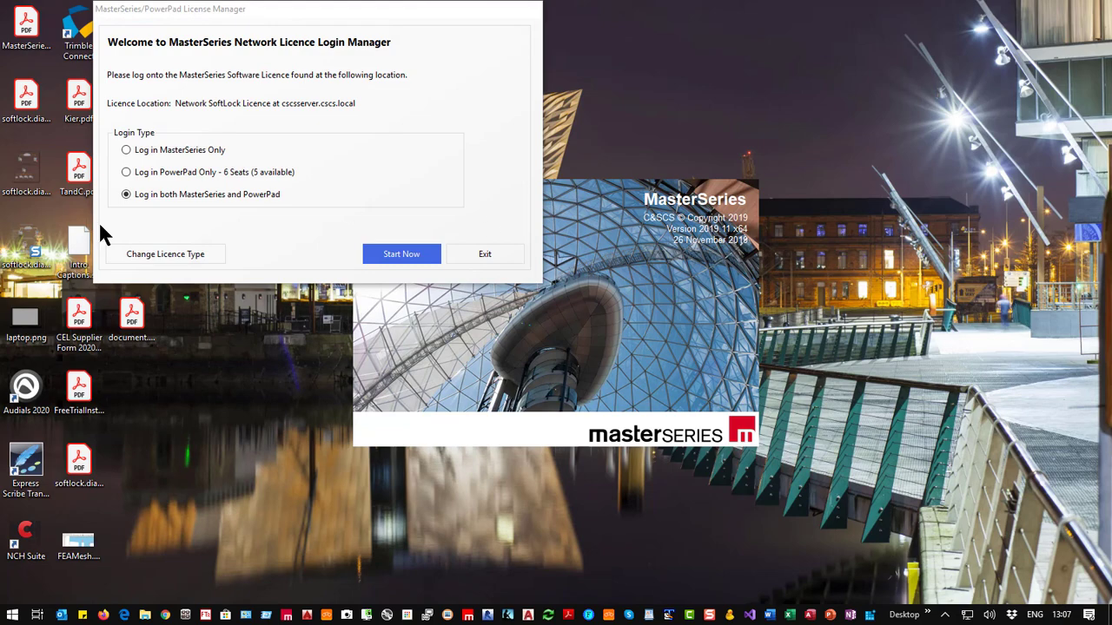
left_click(172, 192)
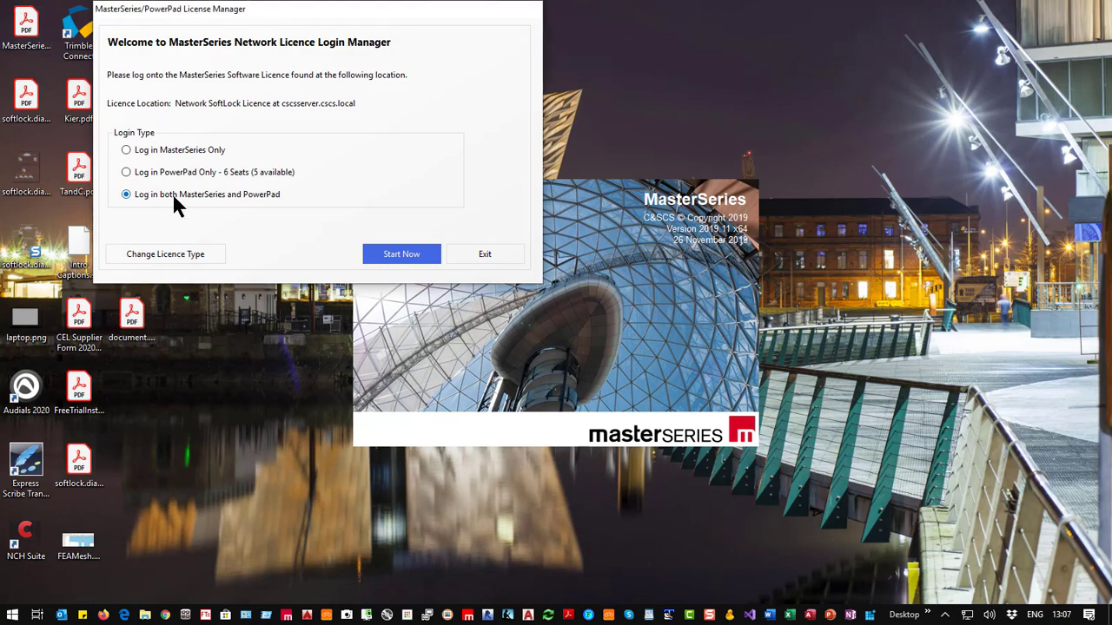
left_click(399, 259)
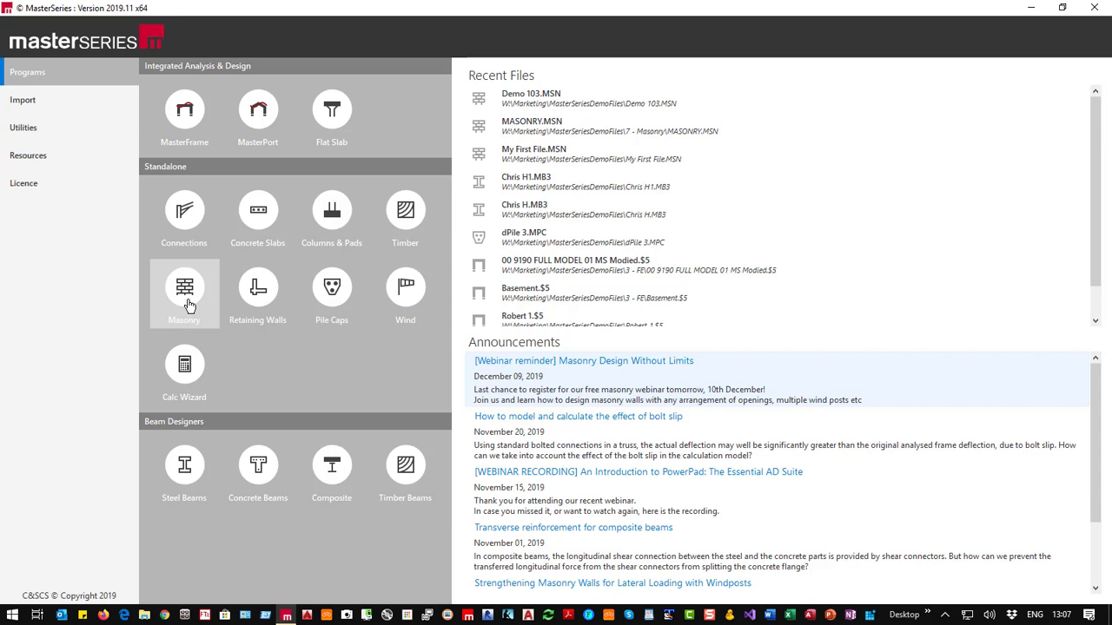
Open Demo 103.MSN from the Recent Files list.
left_click(529, 98)
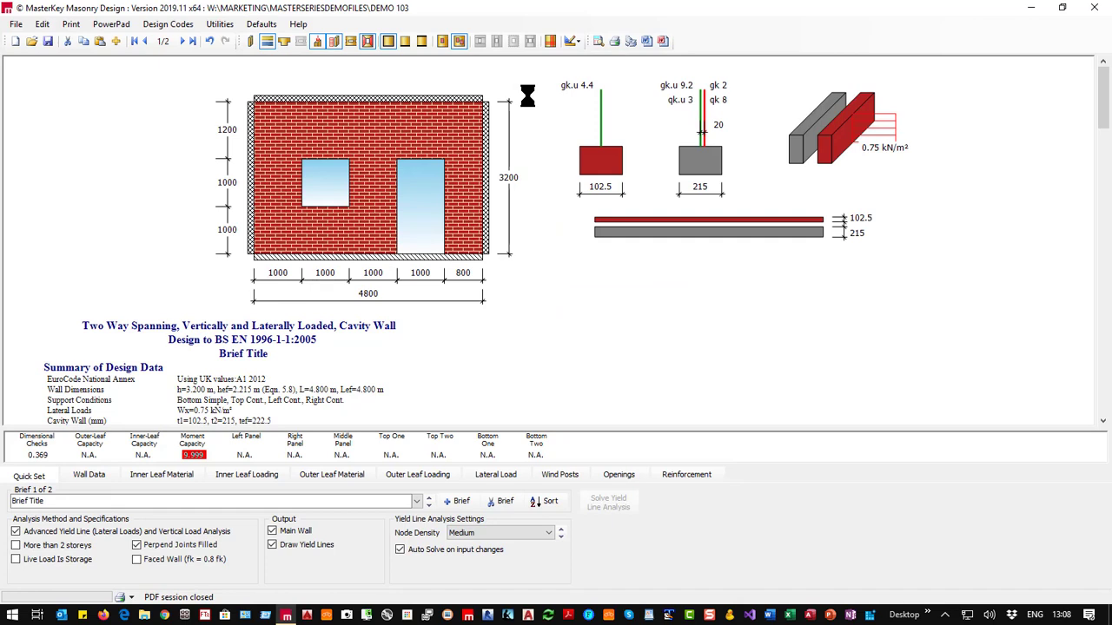
Move to Brief 2 of 2, the 6000 by 3500 cavity wall.
left_click(428, 505)
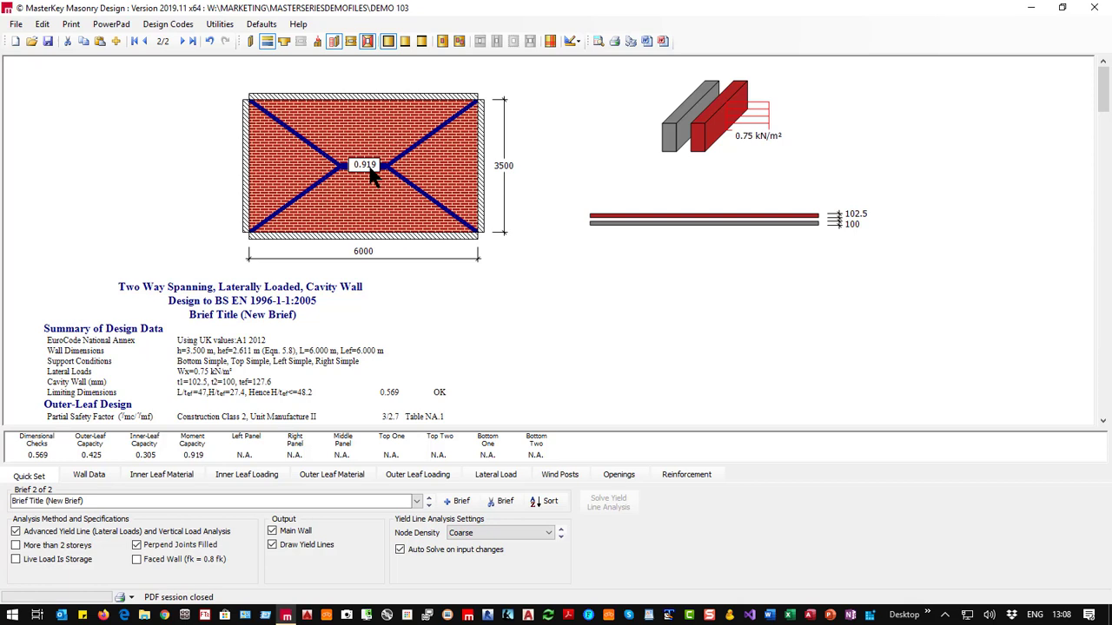
left_click(178, 25)
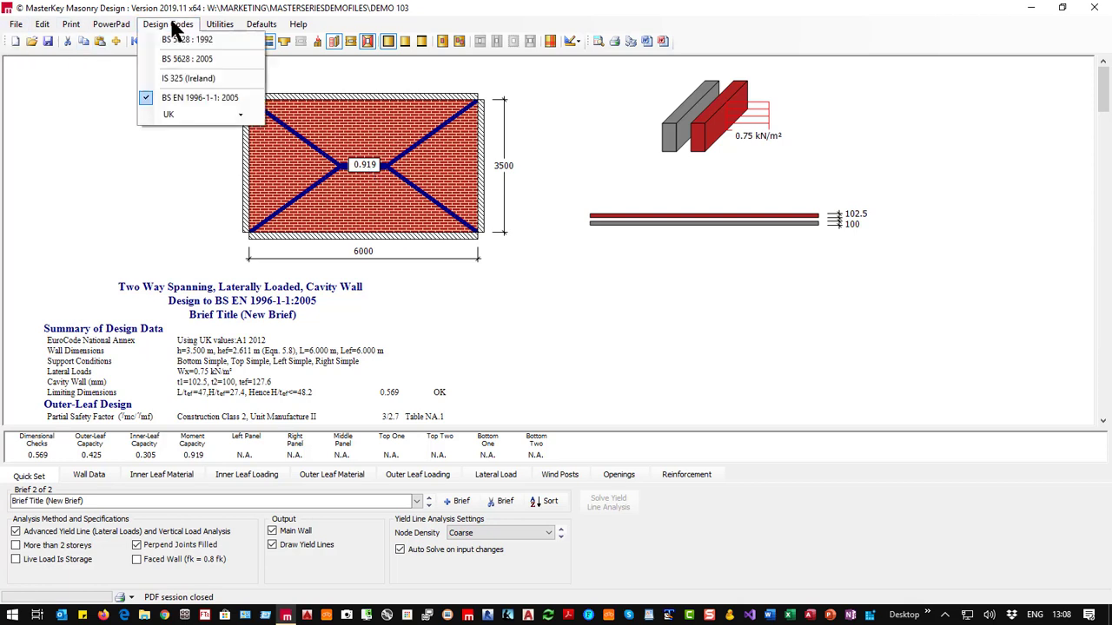
left_click(241, 116)
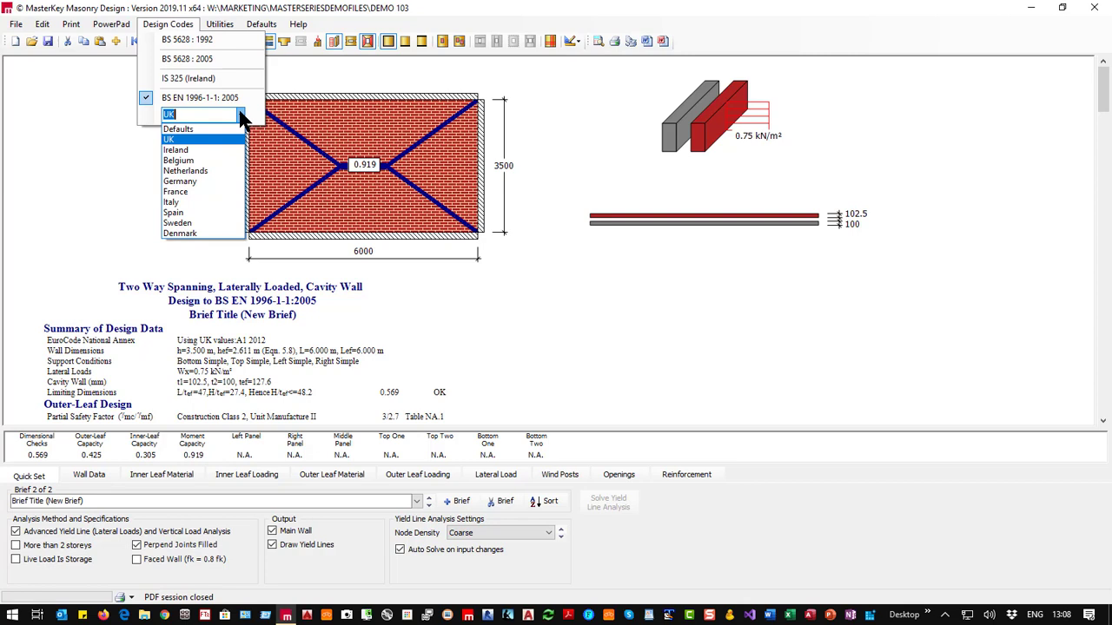
left_click(242, 117)
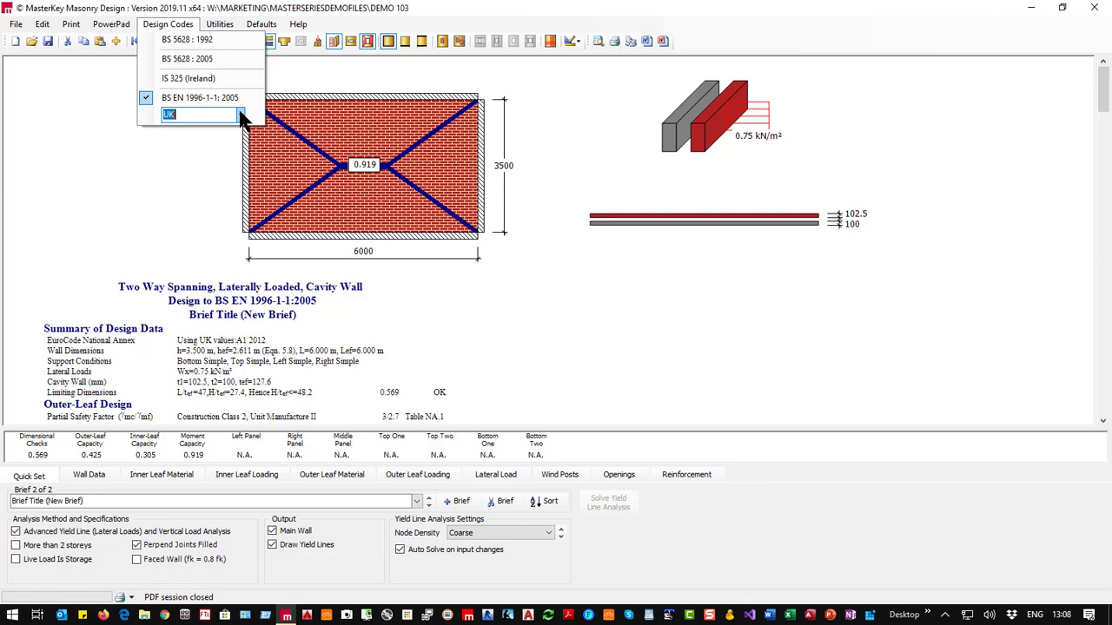
left_click(183, 56)
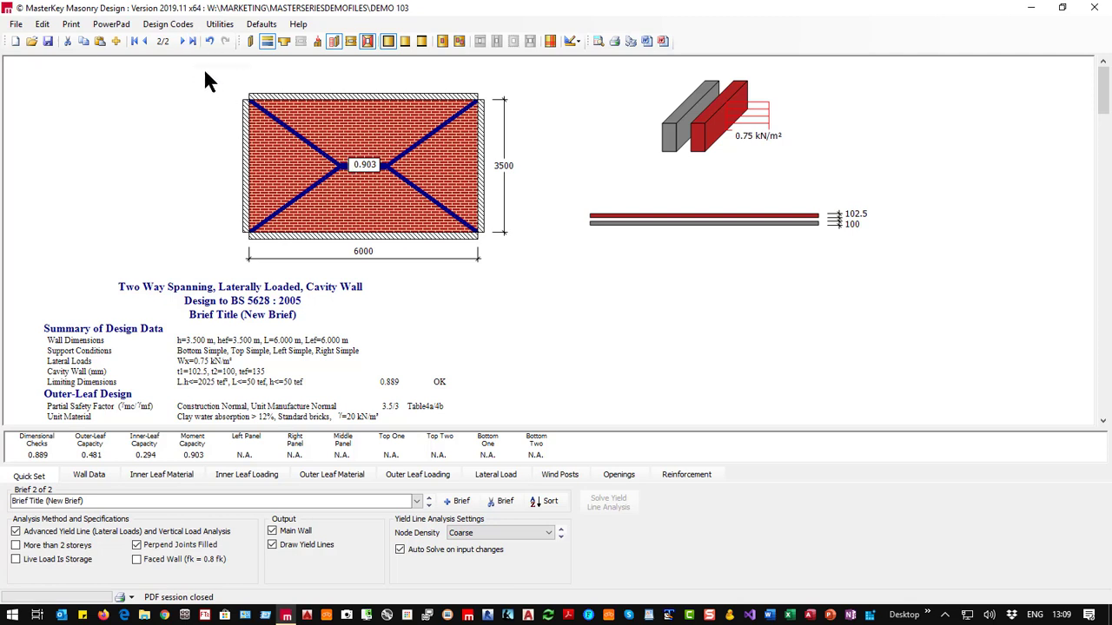
left_click(168, 26)
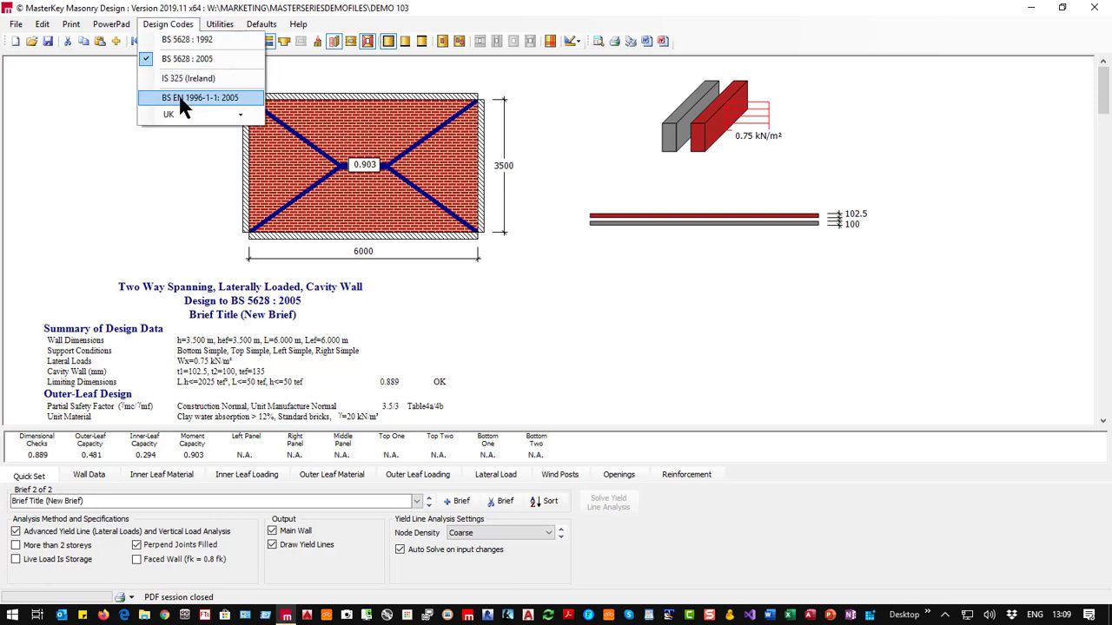
left_click(173, 156)
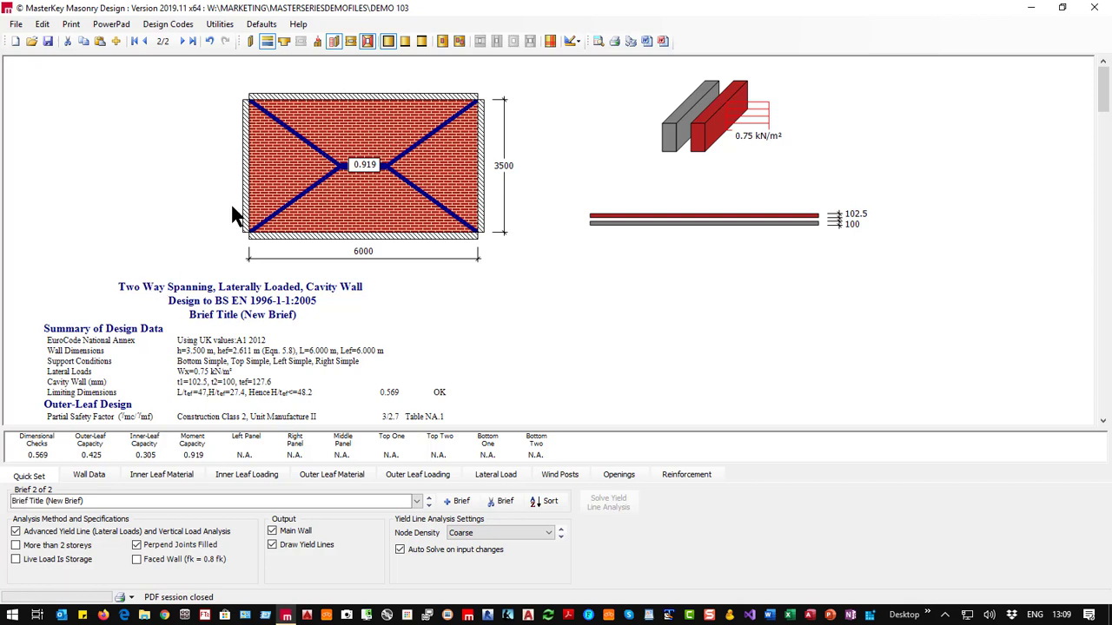
On Wall Data, step through the wall length, height 3.5 and count fields.
left_click(86, 476)
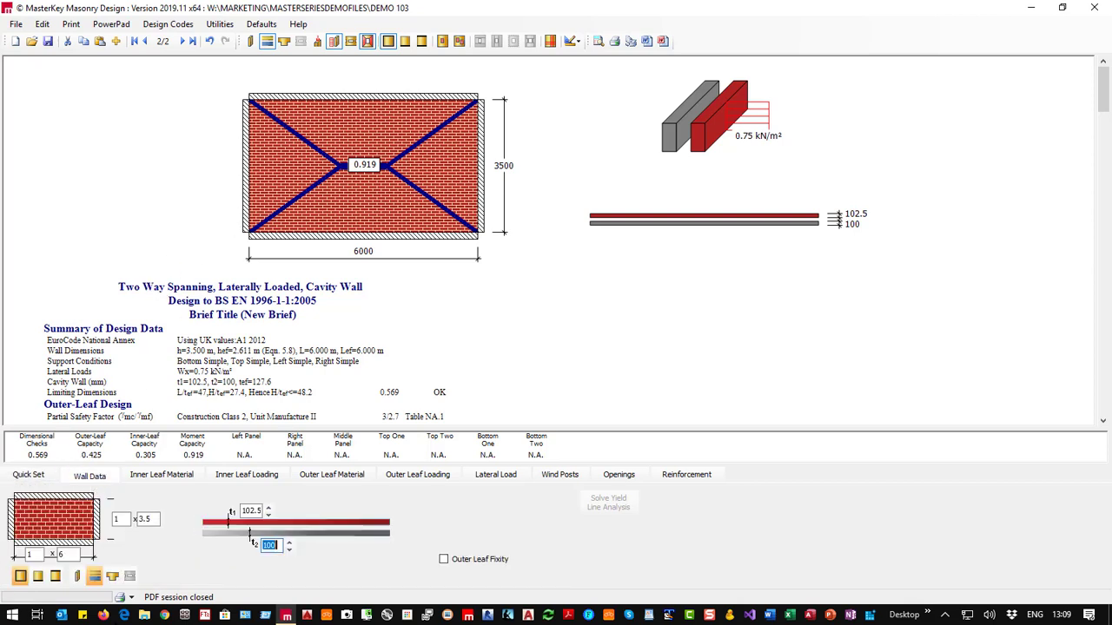
left_click(70, 554)
left_click(149, 519)
left_click(35, 554)
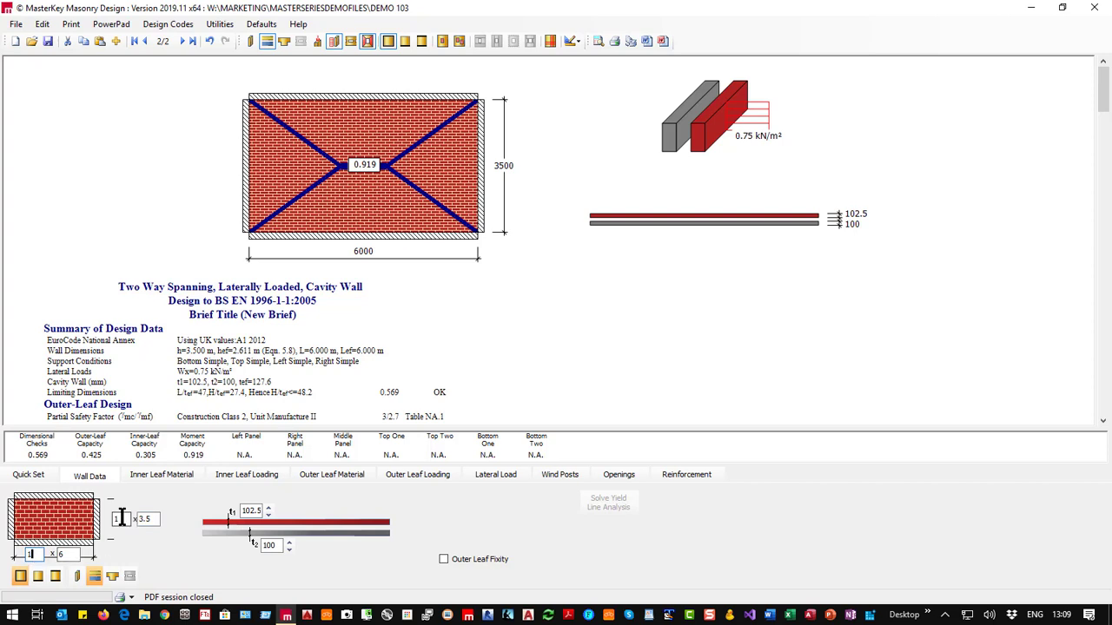
key("Tab")
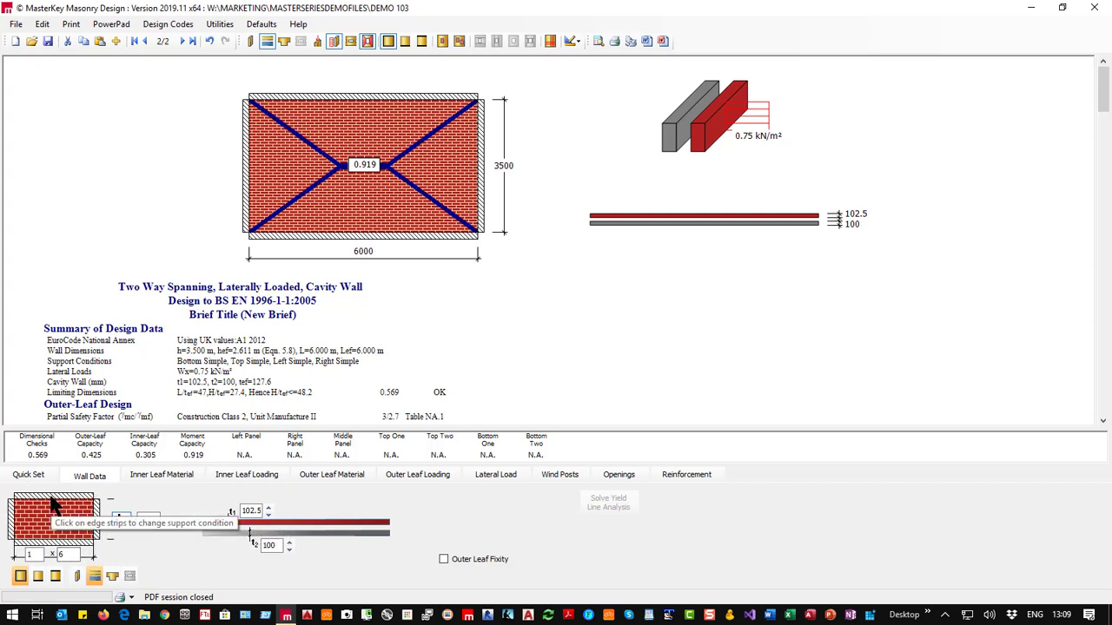
Trial bottom-edge fixities, return it to simple support, and make the left edge continuous.
left_click(51, 544)
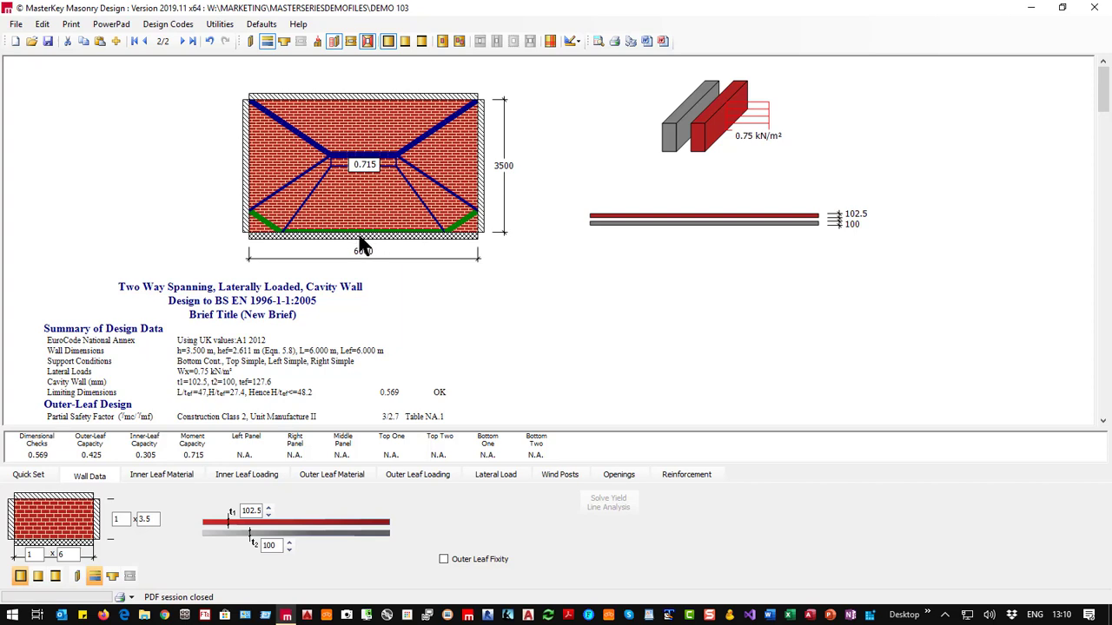
left_click(43, 545)
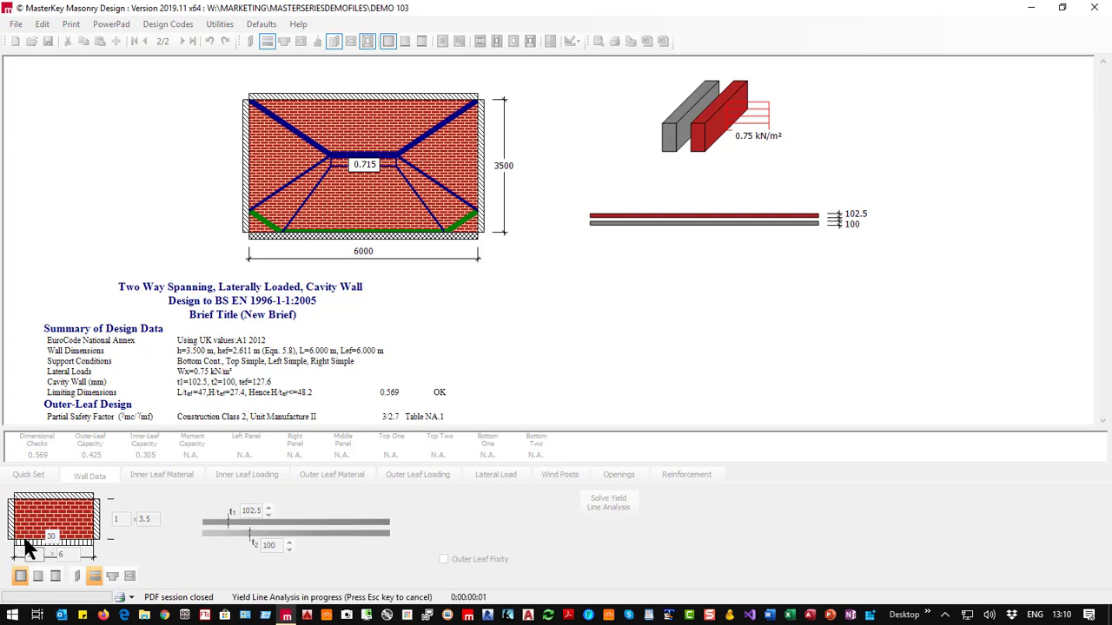
left_click(30, 553)
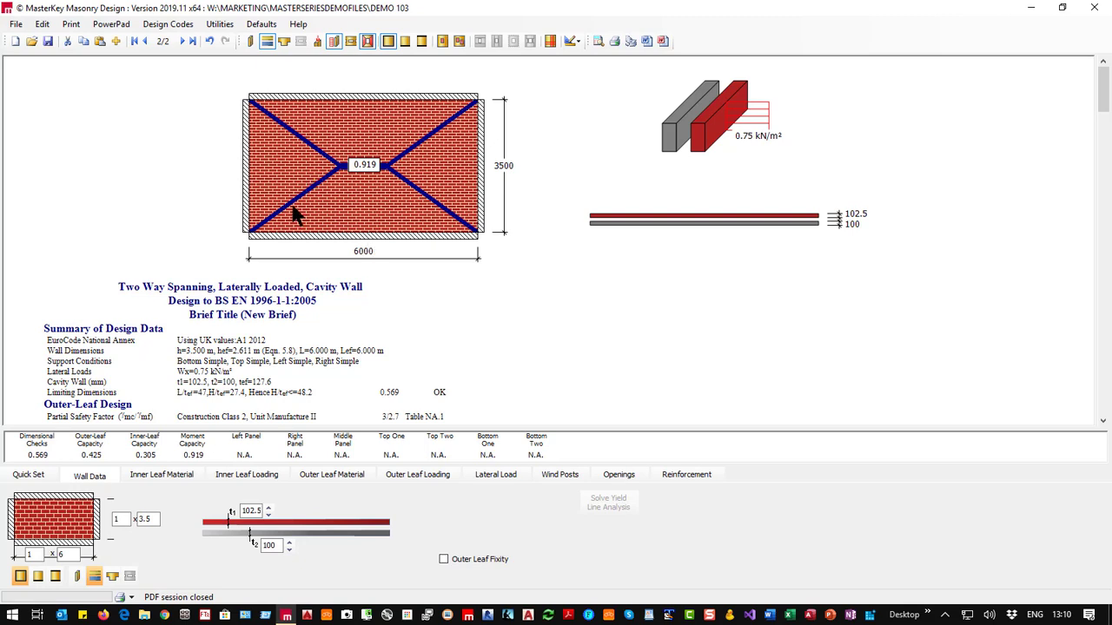
left_click(12, 521)
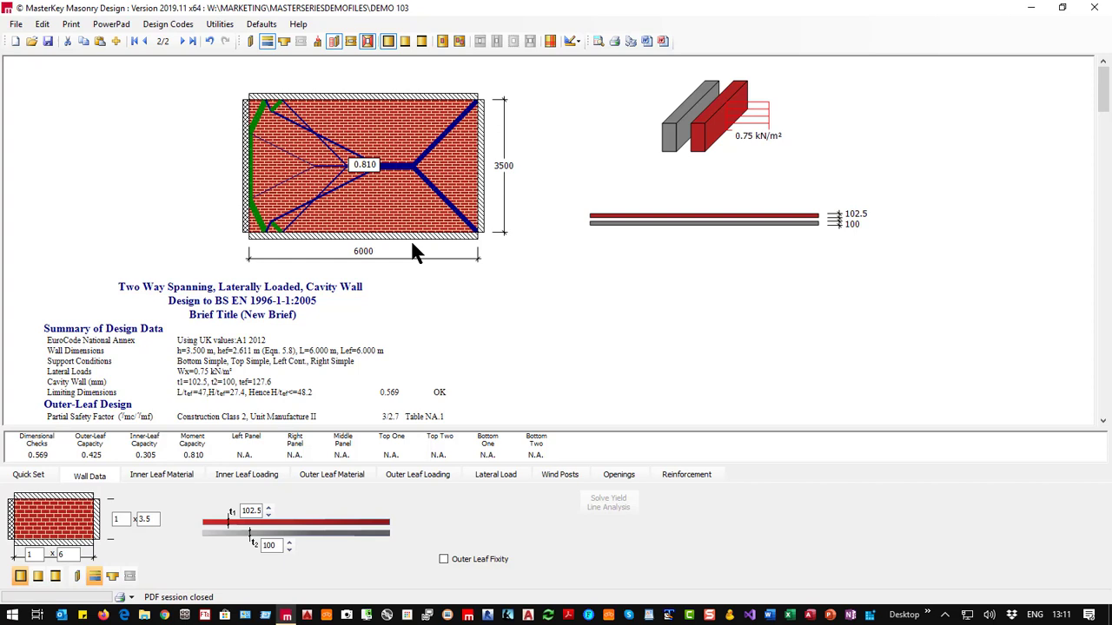
left_click(444, 558)
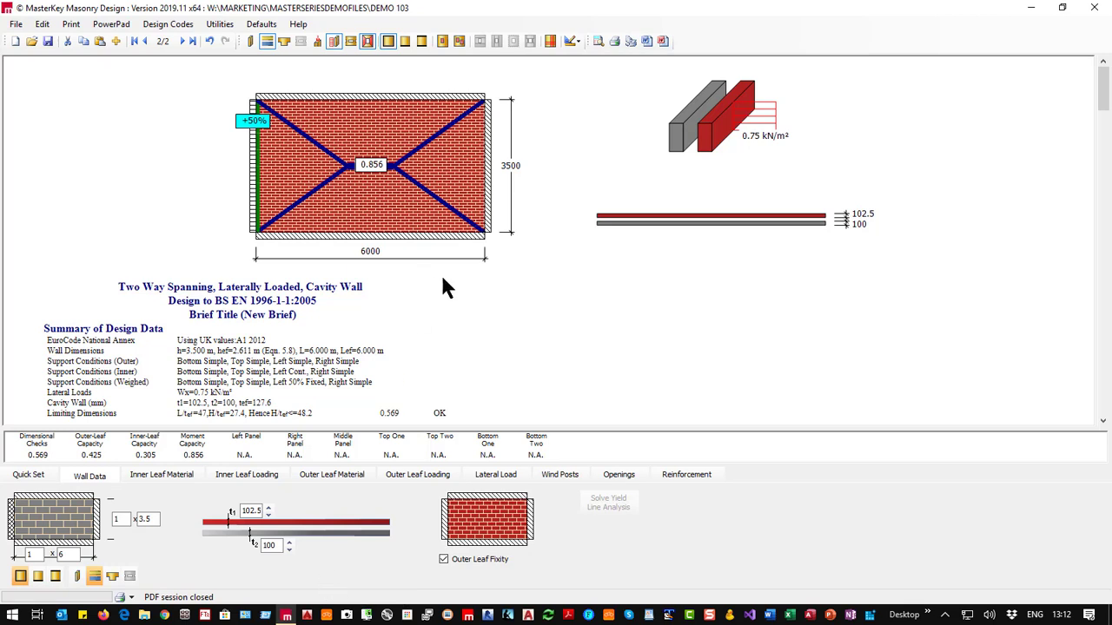
left_click(444, 560)
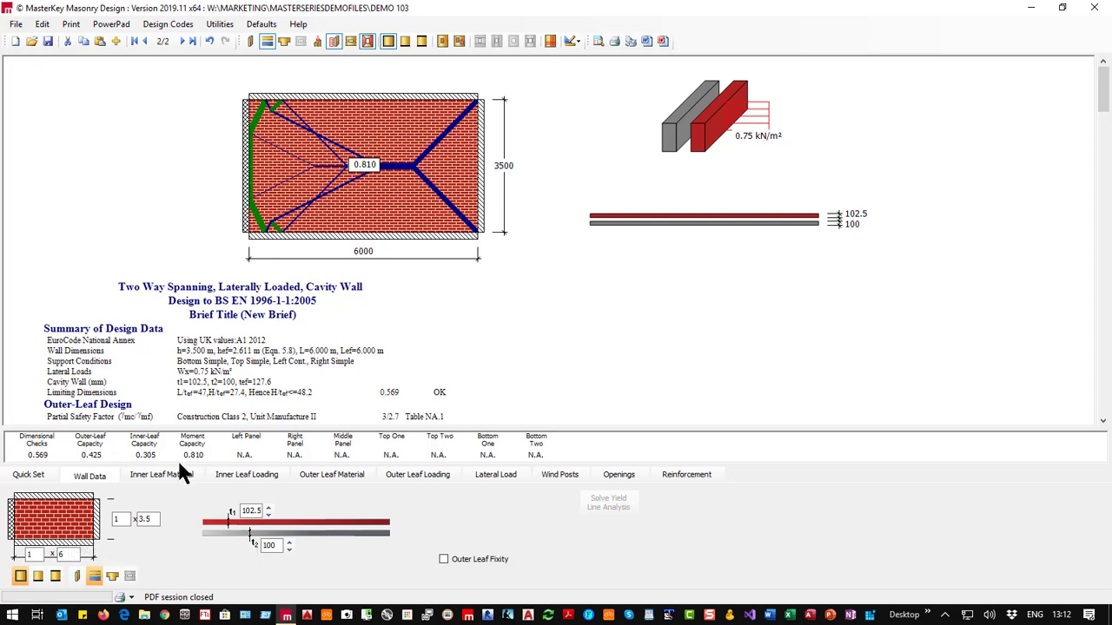
Set the lateral load Wx to 1.25 kN/m² and rerun the check.
left_click(497, 477)
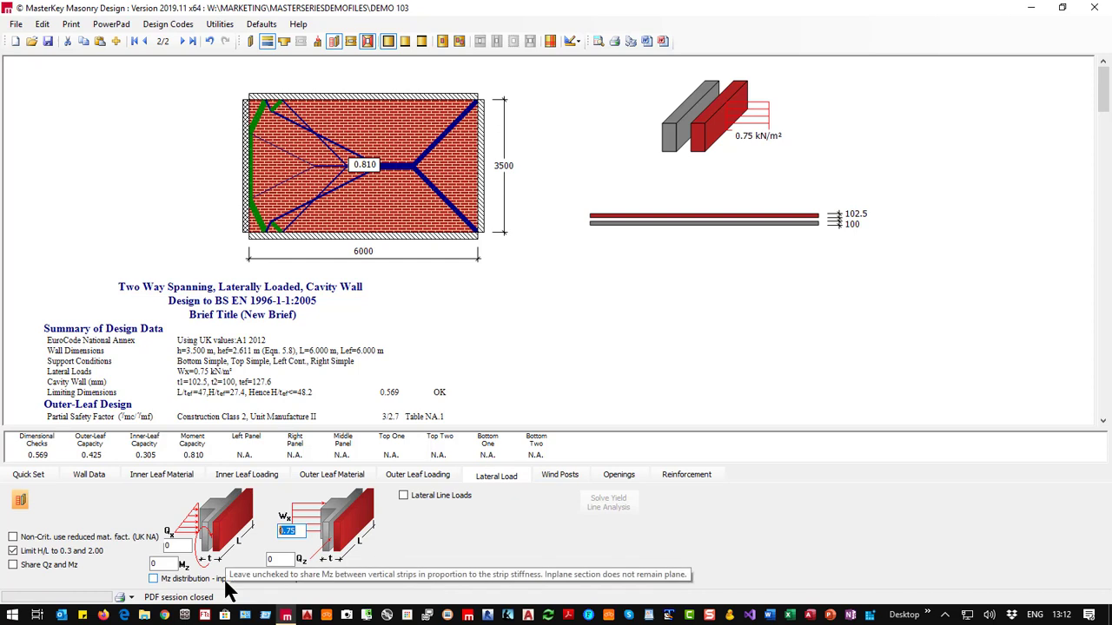
type("1.25")
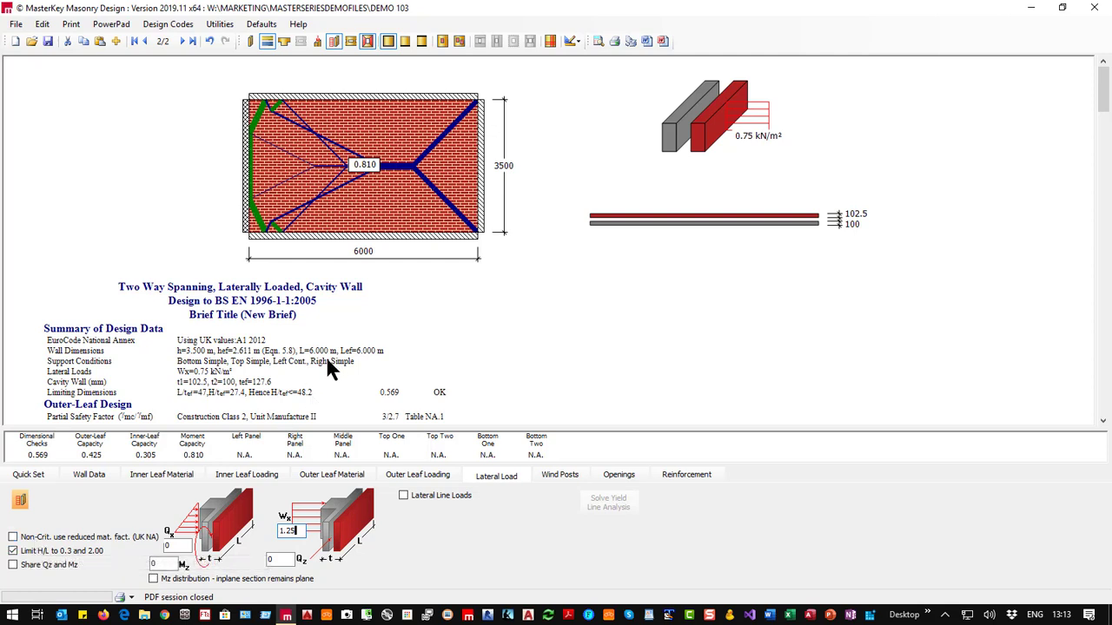
key("Return")
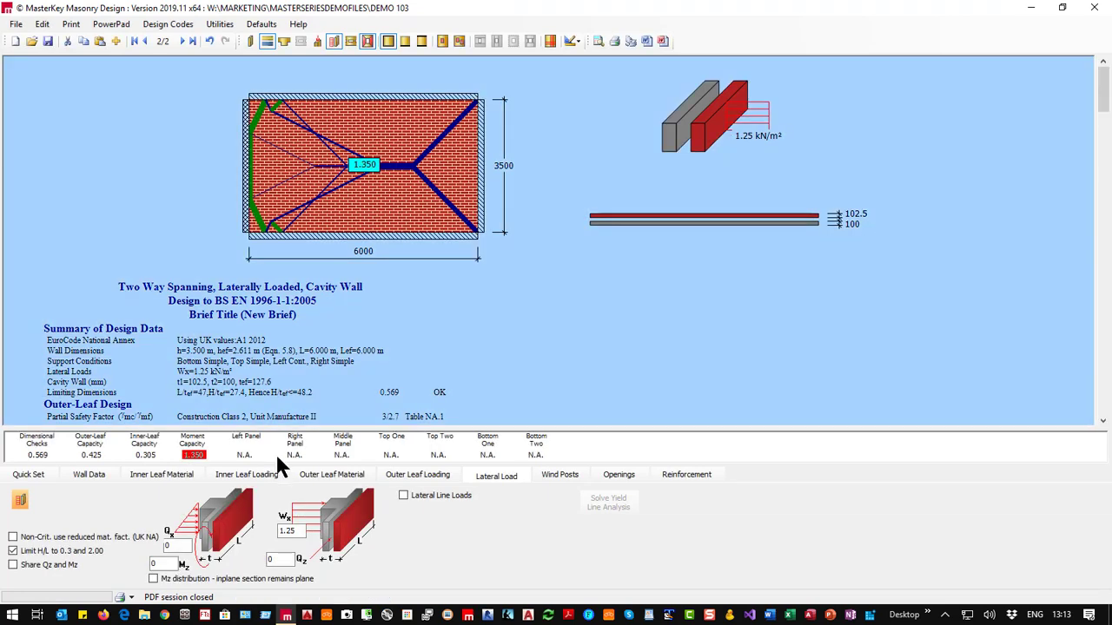
Toggle the Non-Crit reduced material factor on and back off.
left_click(19, 538)
left_click(13, 537)
left_click(87, 477)
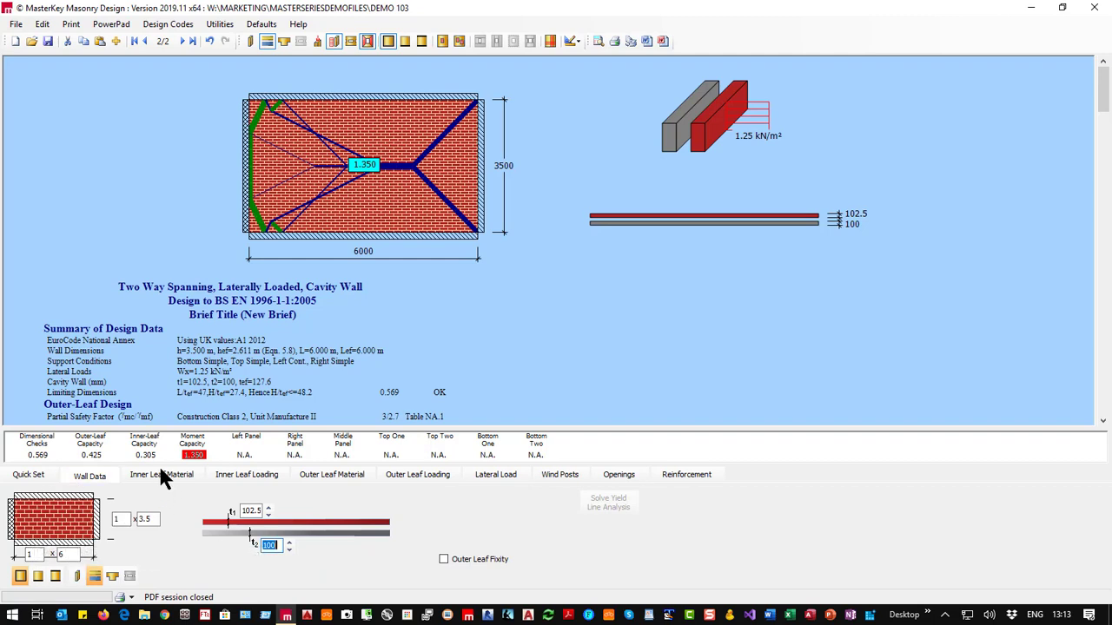
left_click(330, 482)
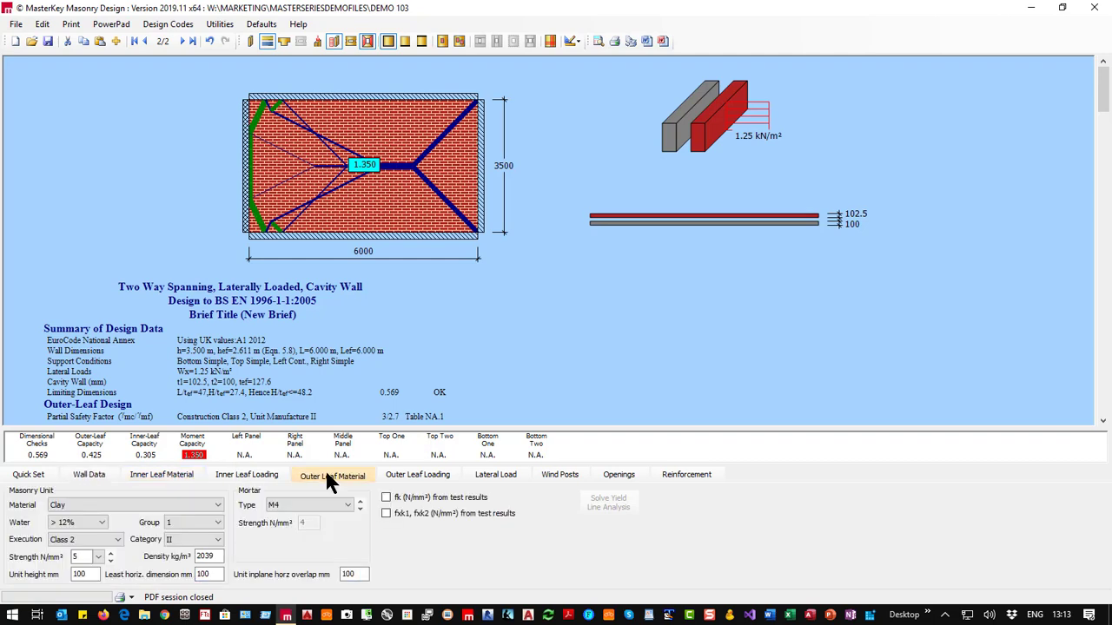
left_click(98, 522)
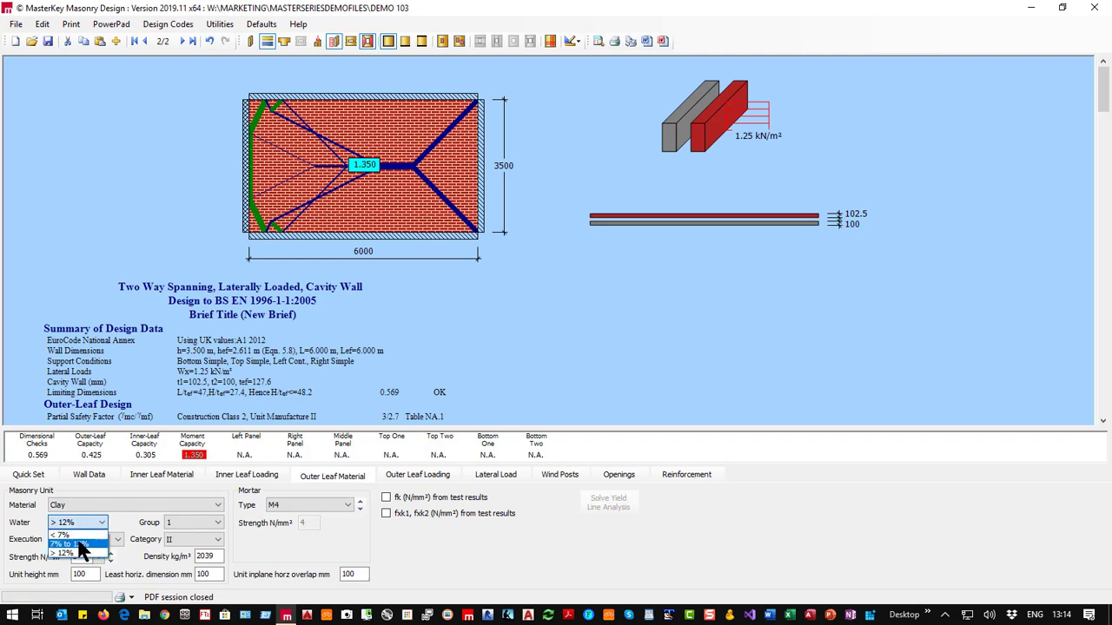
left_click(79, 545)
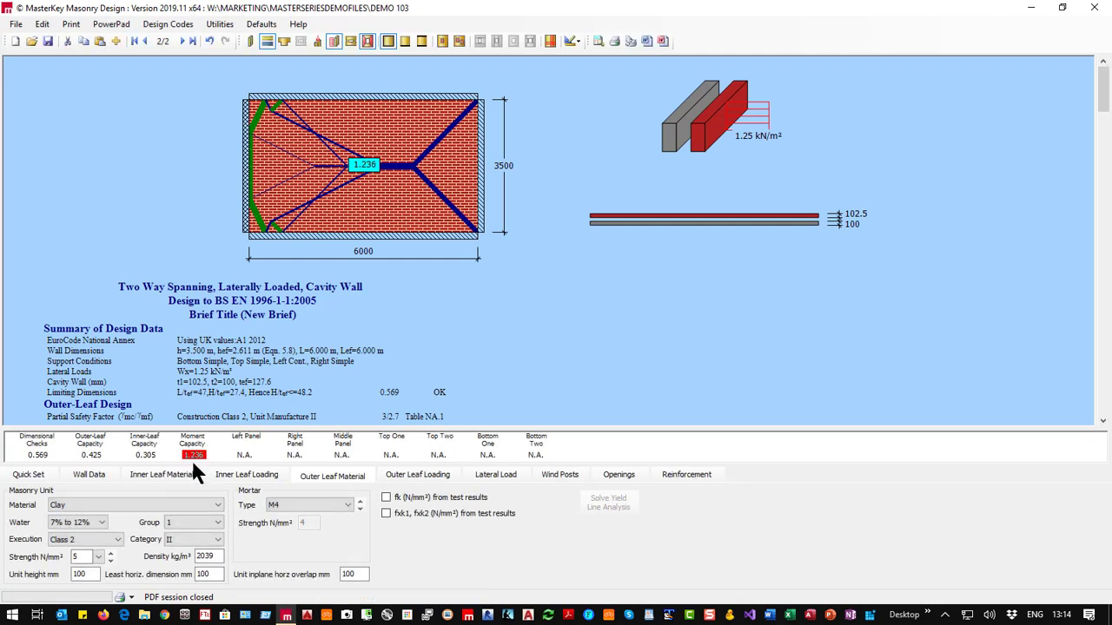
left_click(101, 521)
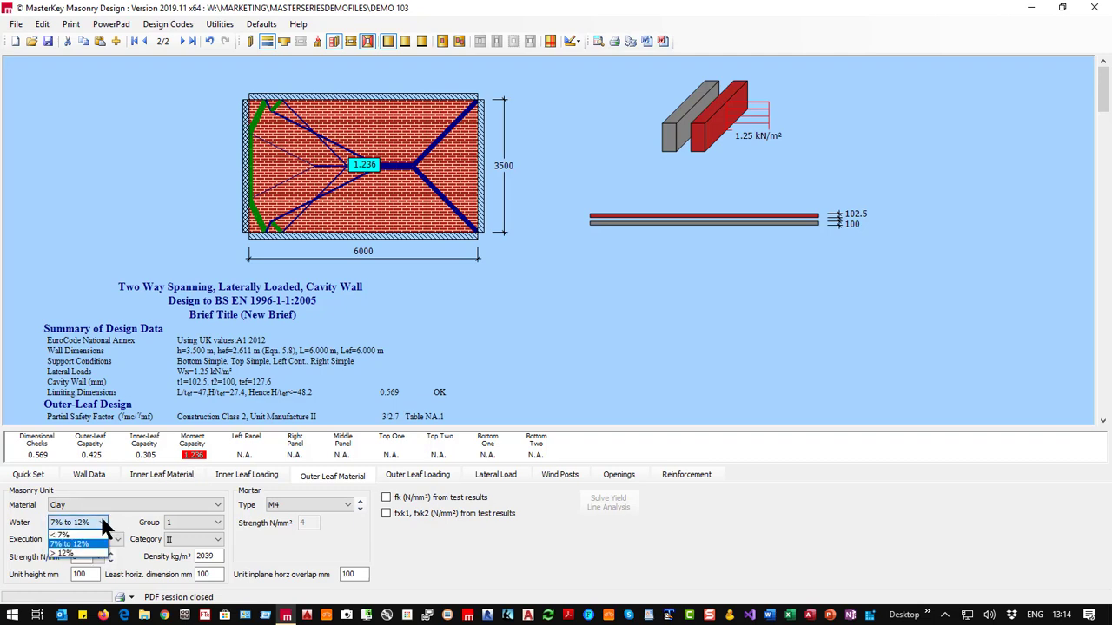
left_click(61, 534)
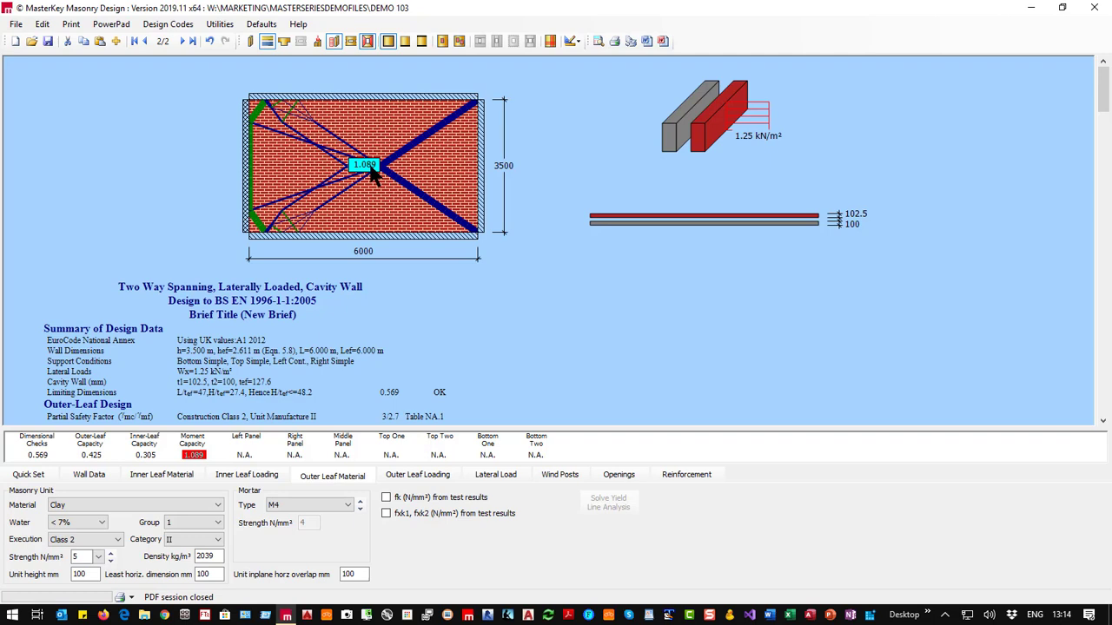
Set the outer leaf unit strength to 10 N/mm², briefly trying 15.
left_click(98, 556)
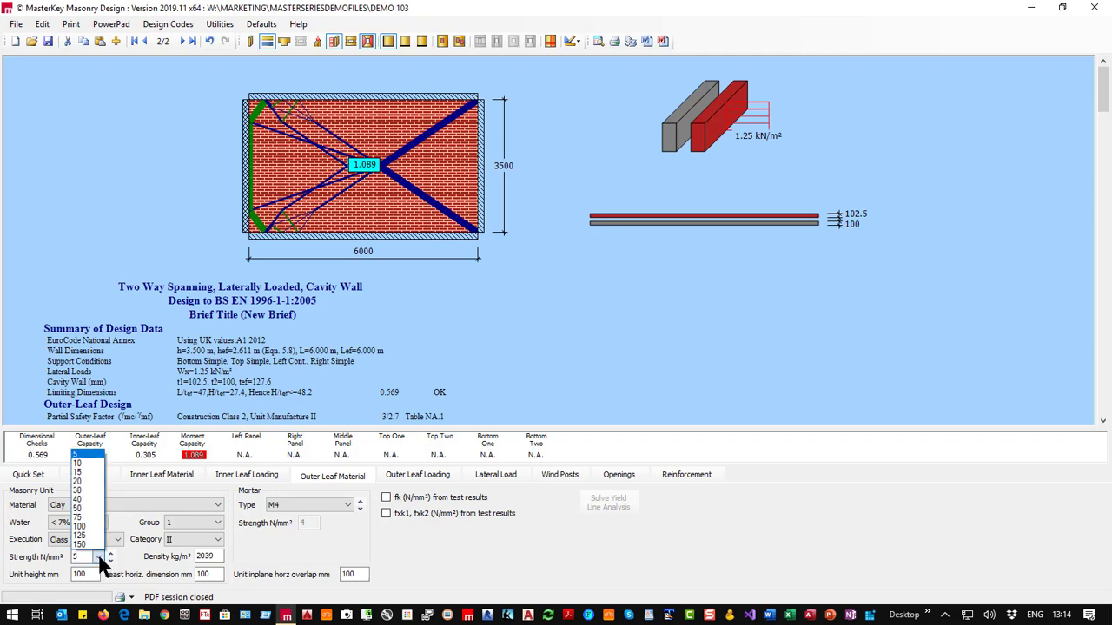
left_click(87, 464)
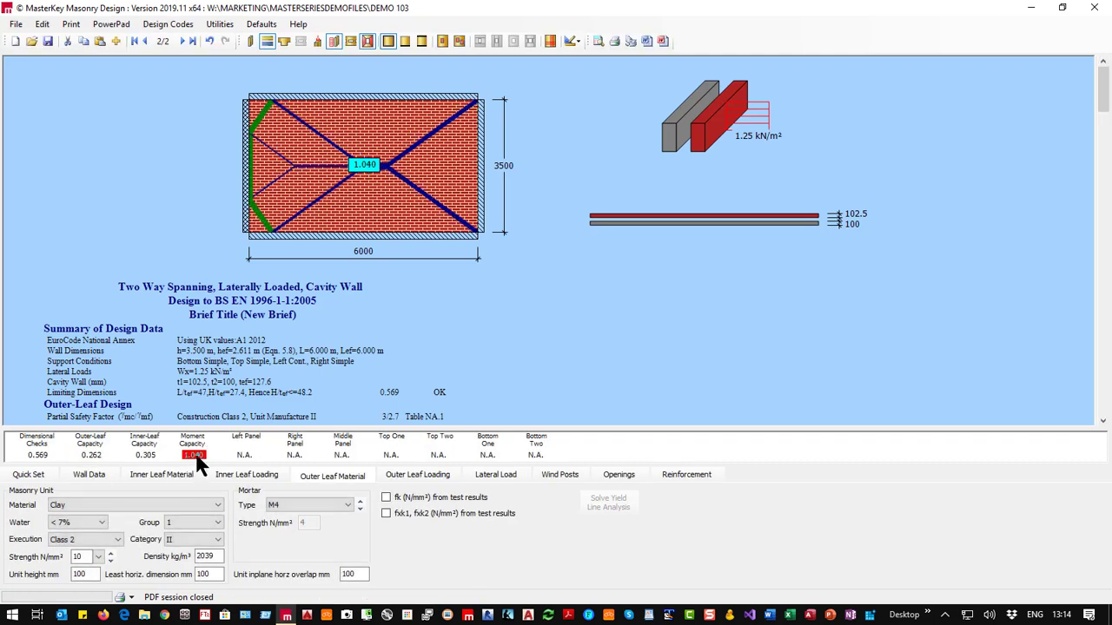
left_click(108, 558)
left_click(110, 560)
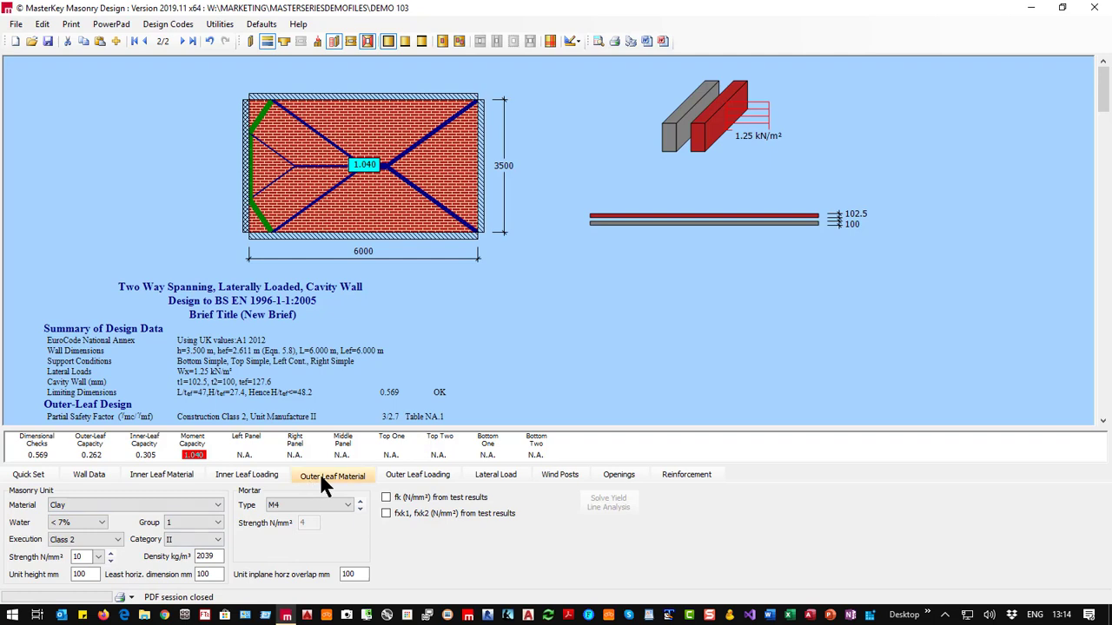
Try inner leaf strengths 10.4, 17.5 and 30 N/mm², settling on 17.5.
left_click(158, 474)
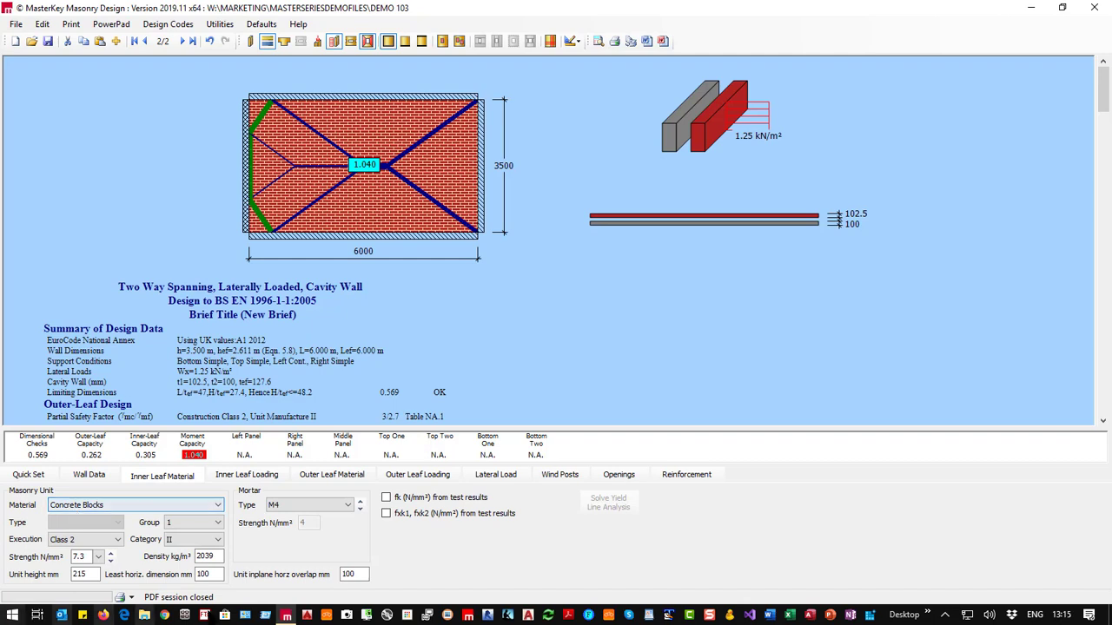
left_click(99, 554)
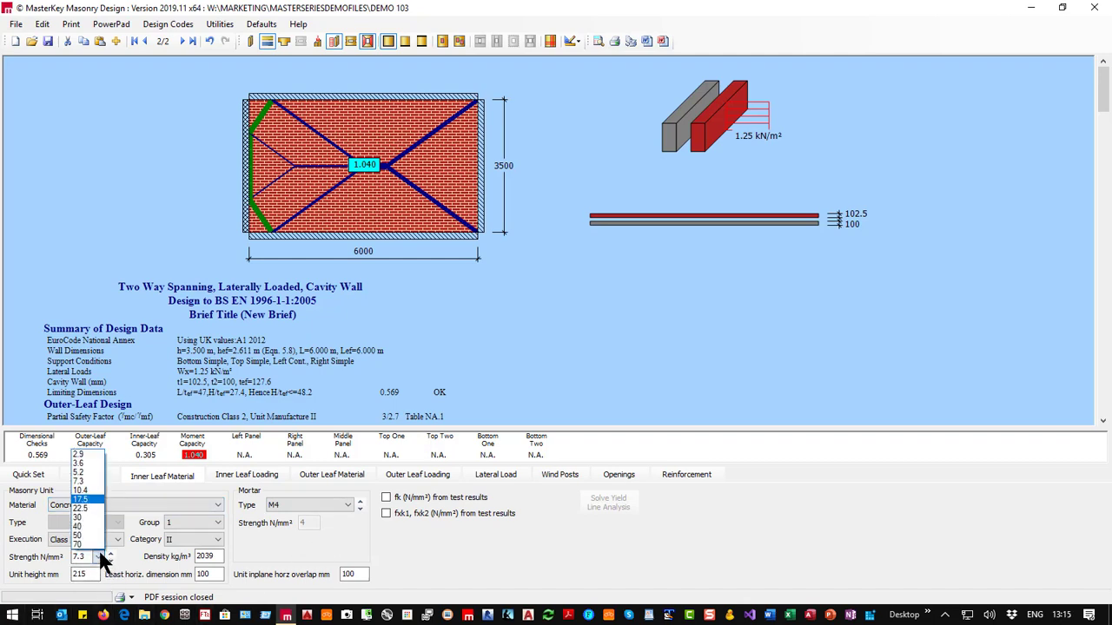
left_click(97, 491)
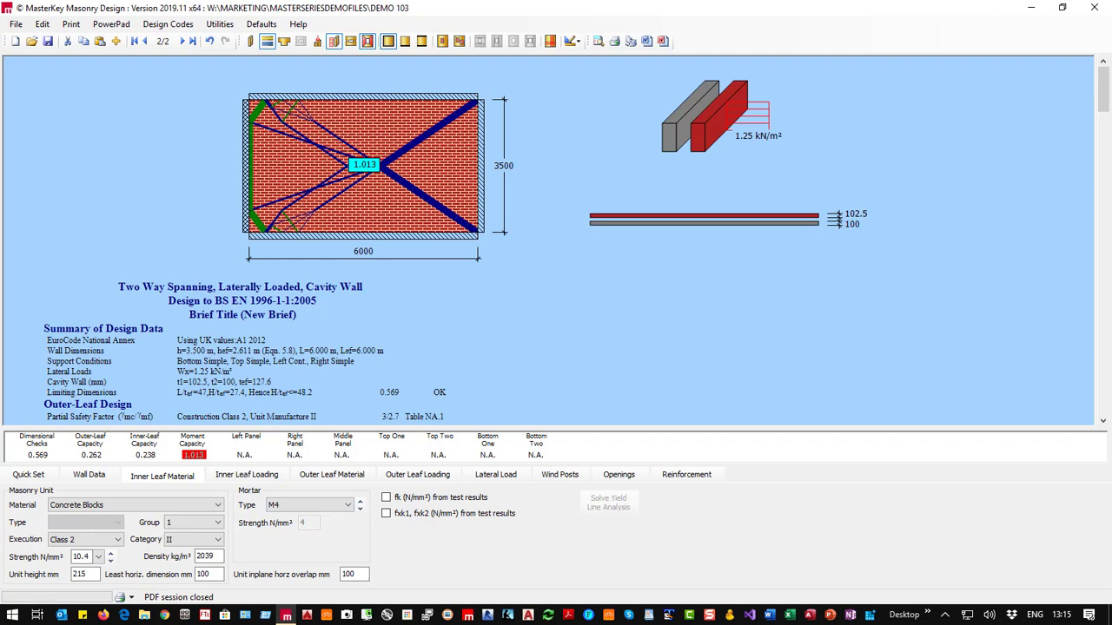
left_click(99, 557)
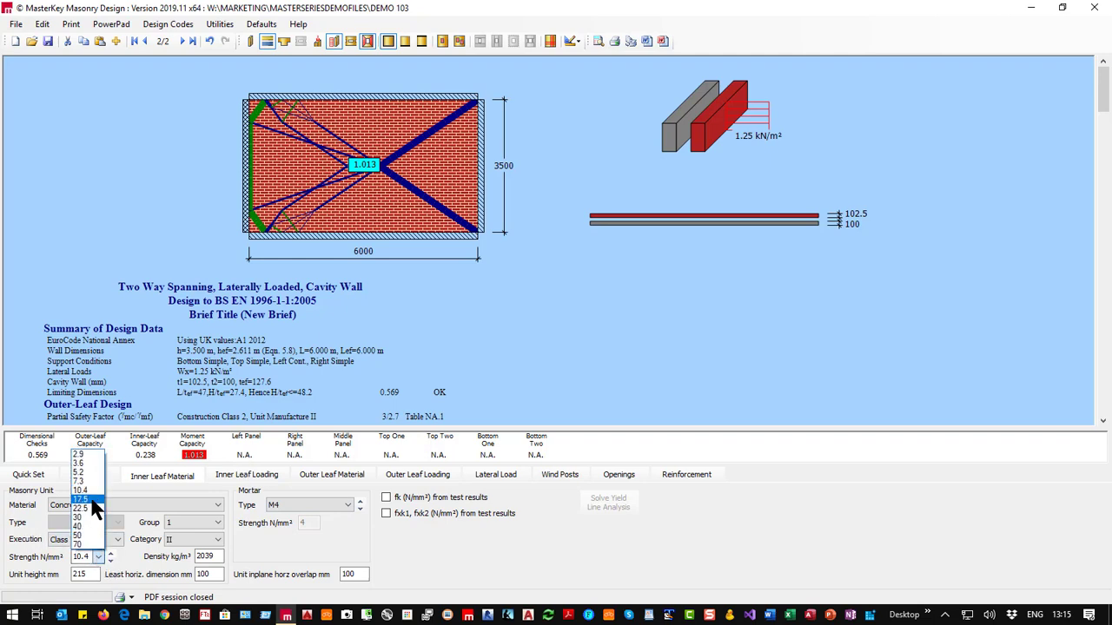
left_click(92, 502)
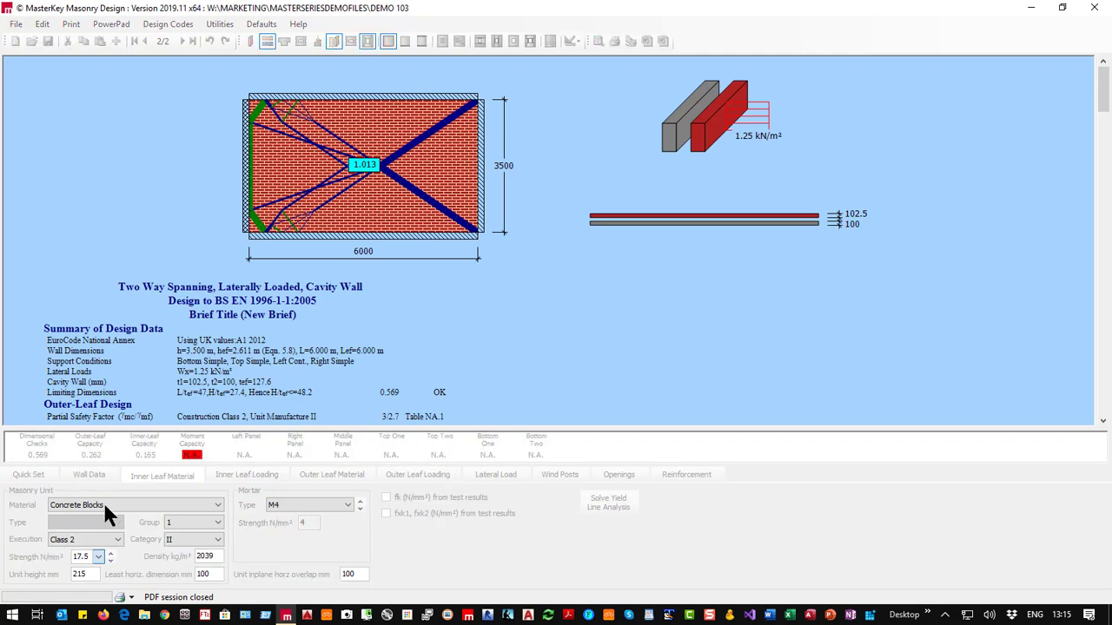
left_click(98, 555)
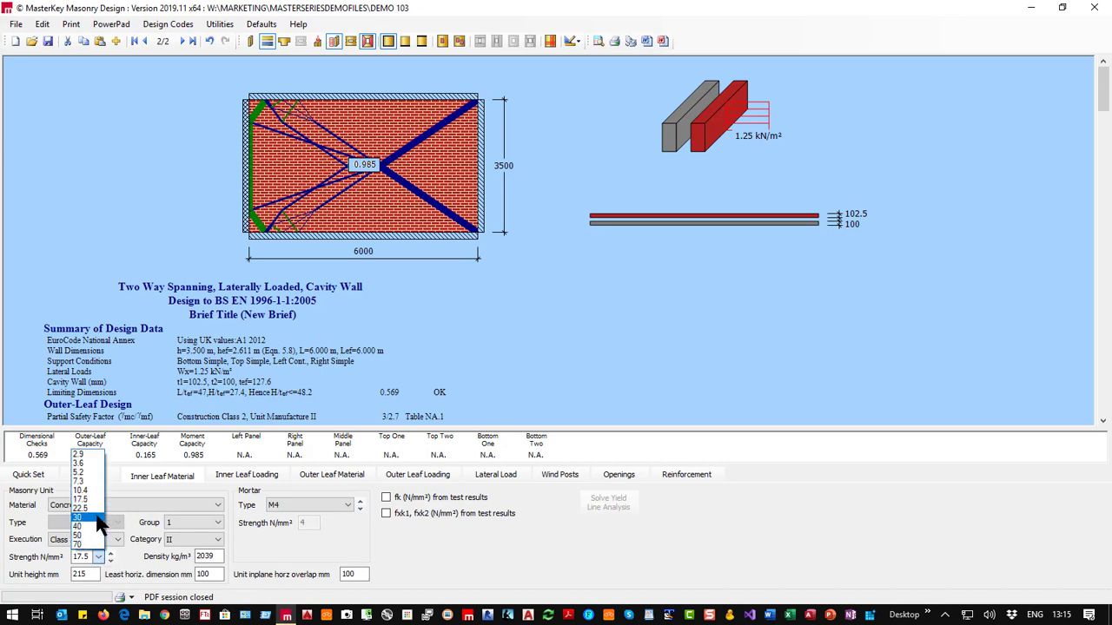
left_click(96, 519)
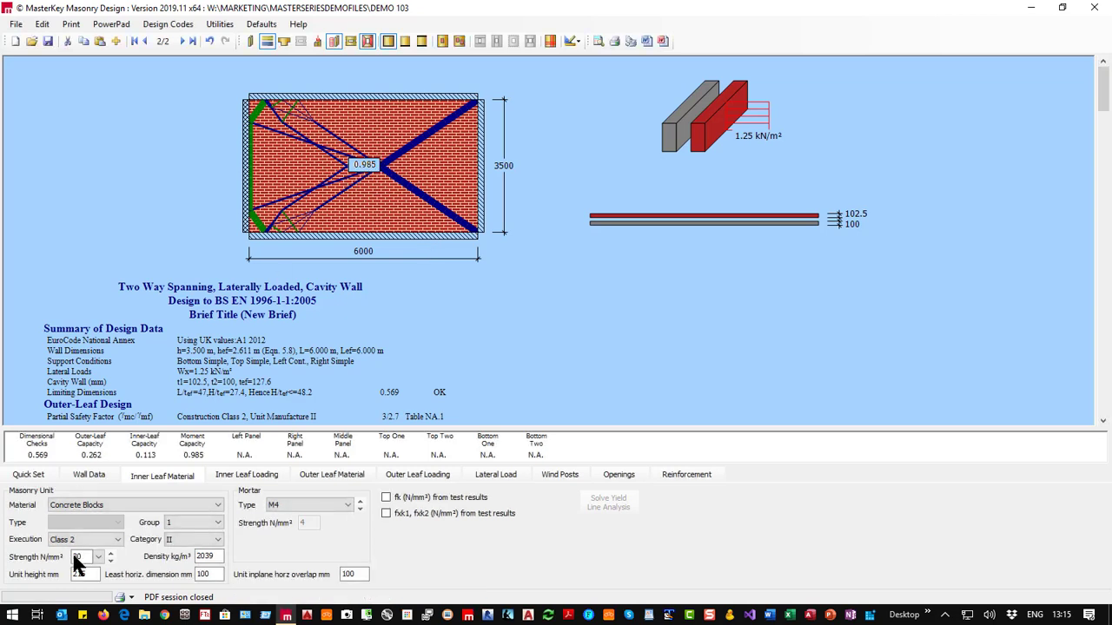
left_click(98, 557)
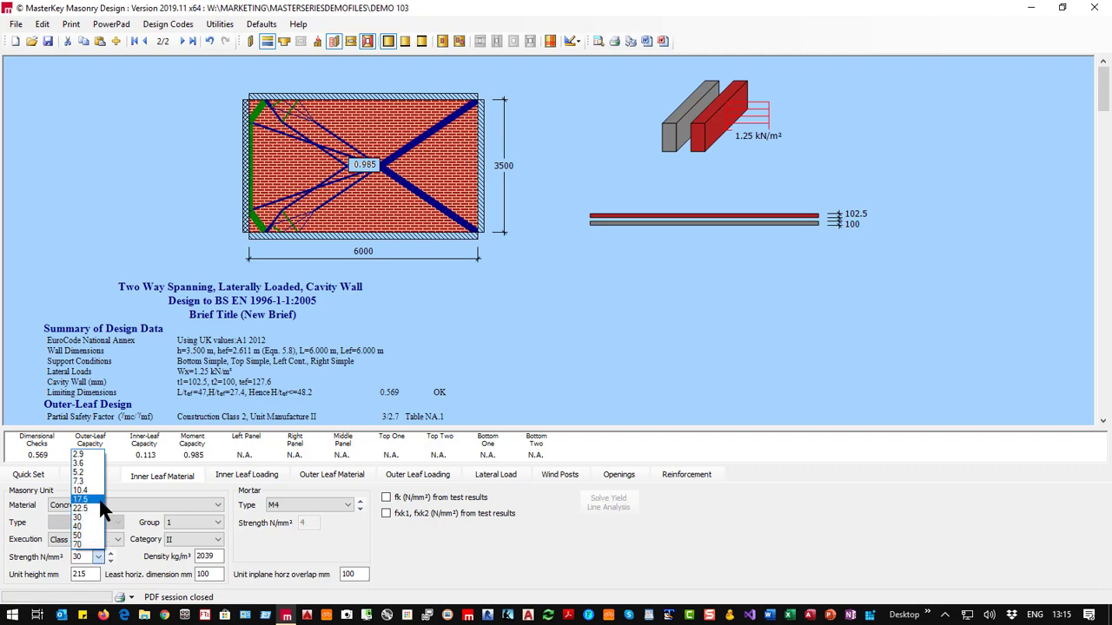
left_click(99, 501)
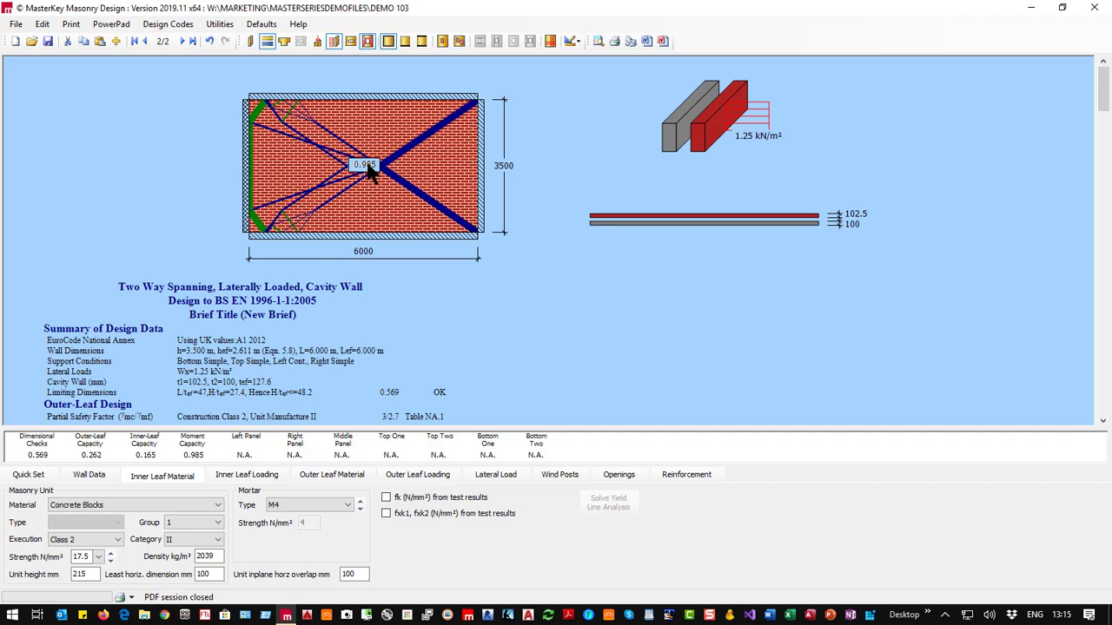
Set Node Density to Fine on Quick Set, via Medium, and solve the yield-line analysis.
left_click(28, 476)
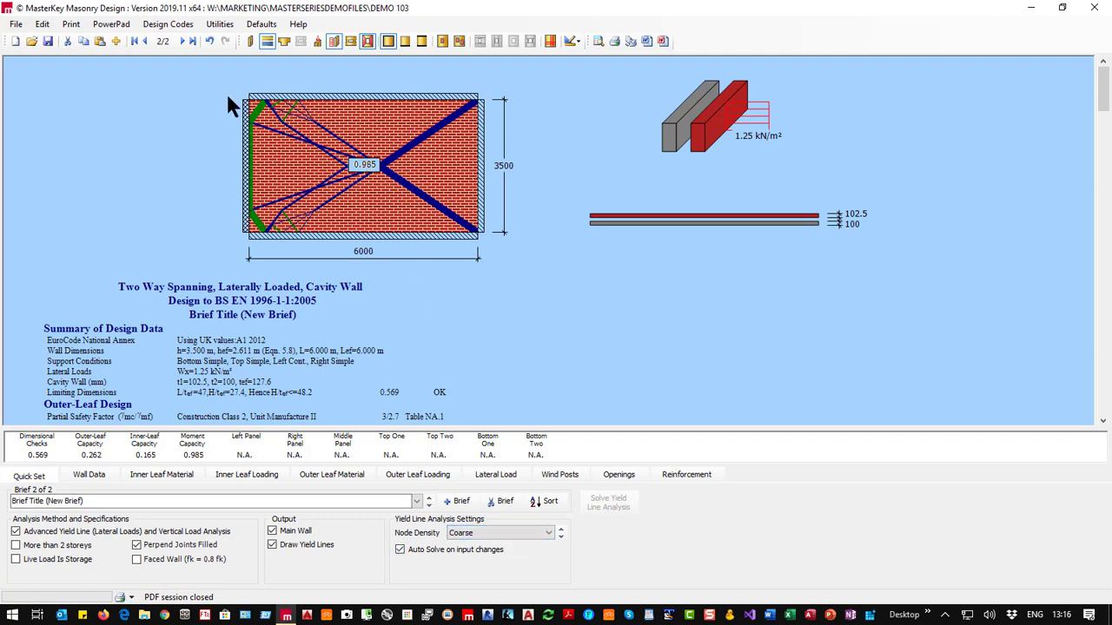
left_click(493, 529)
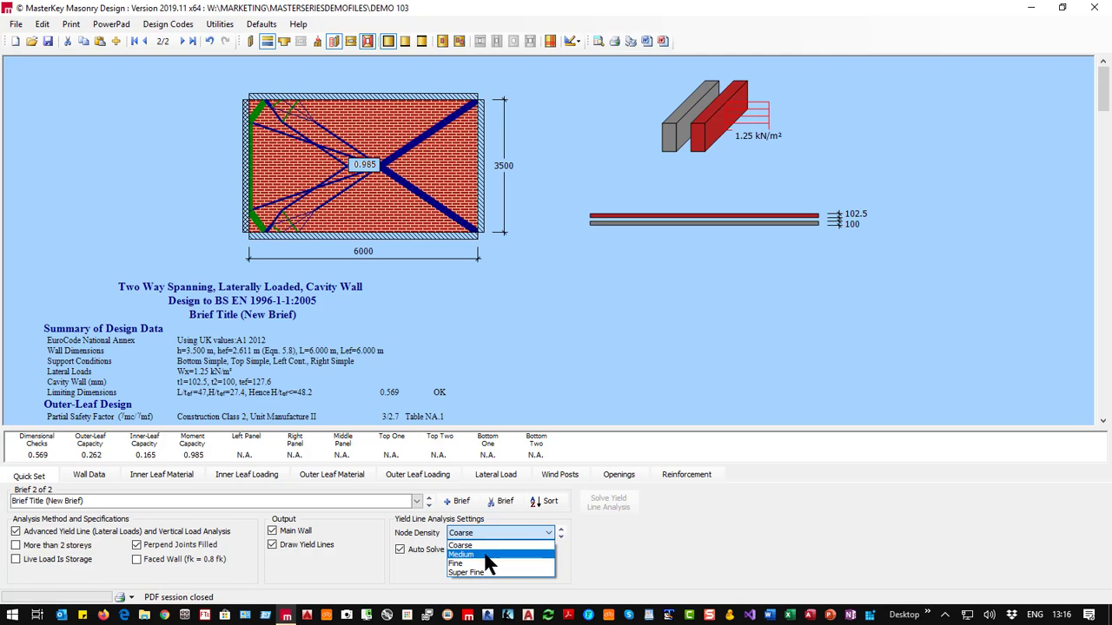
left_click(485, 556)
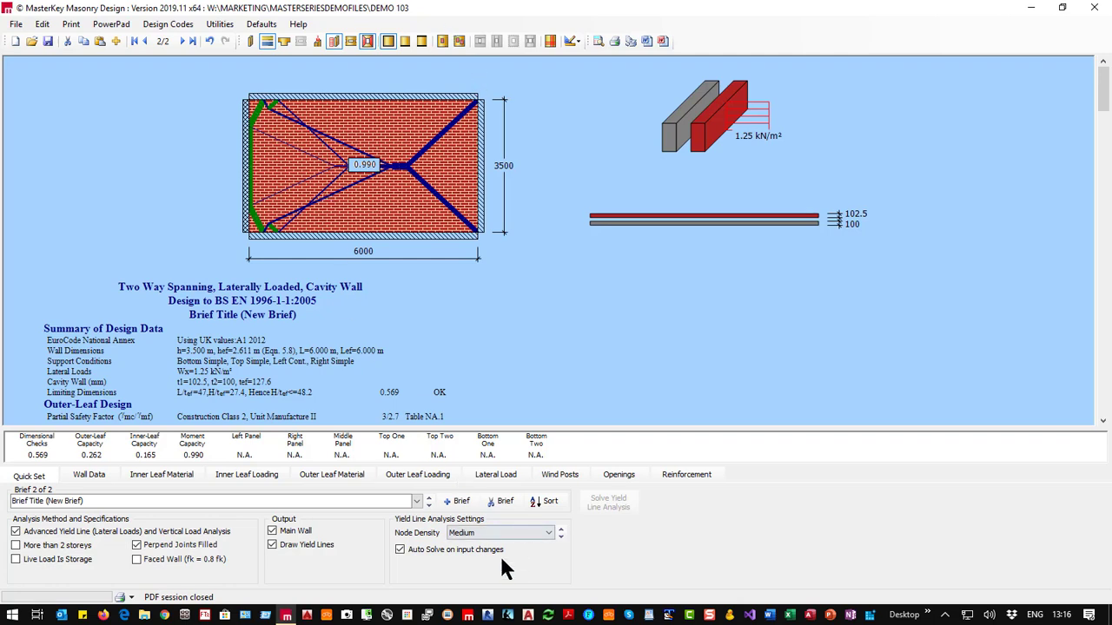
left_click(502, 532)
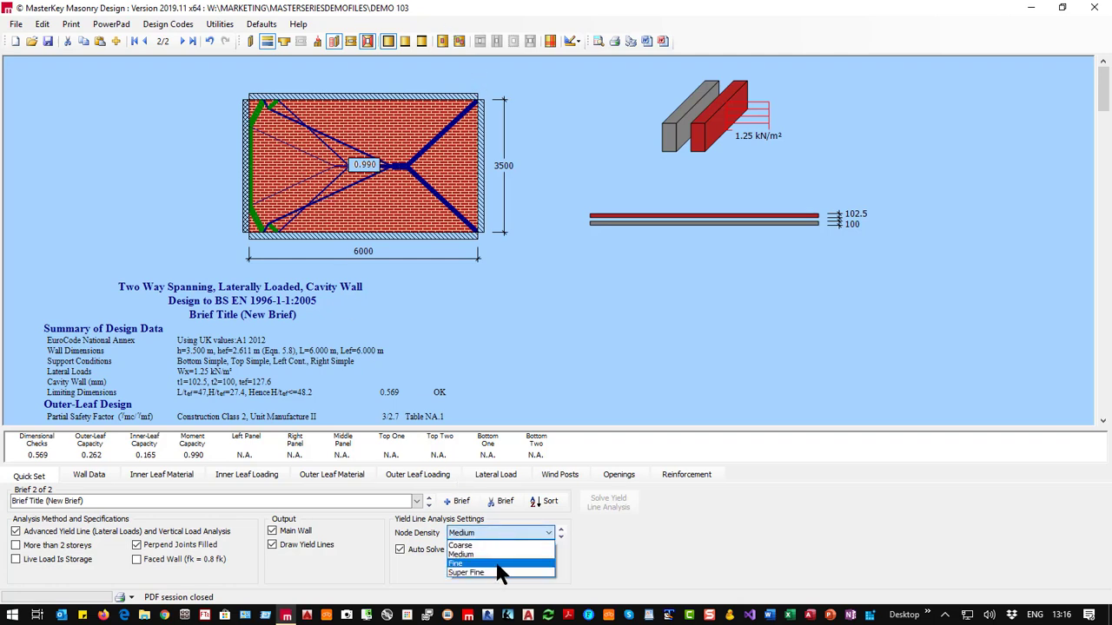
left_click(499, 565)
left_click(608, 504)
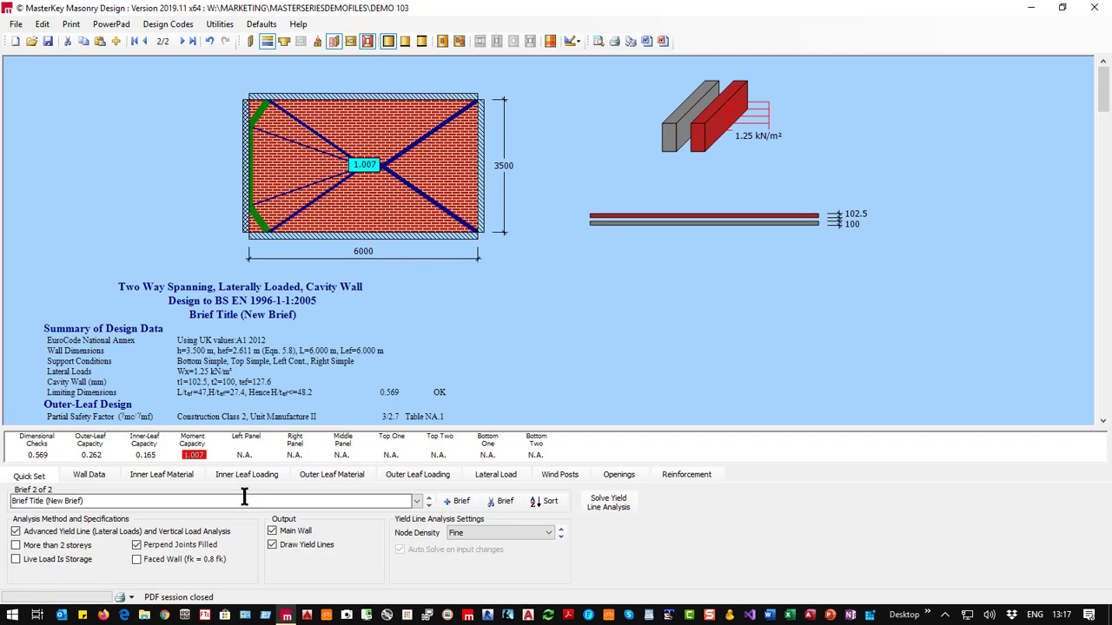
Reset Node Density to Medium and look through the Wall Data and leaf tabs.
left_click(490, 532)
left_click(476, 555)
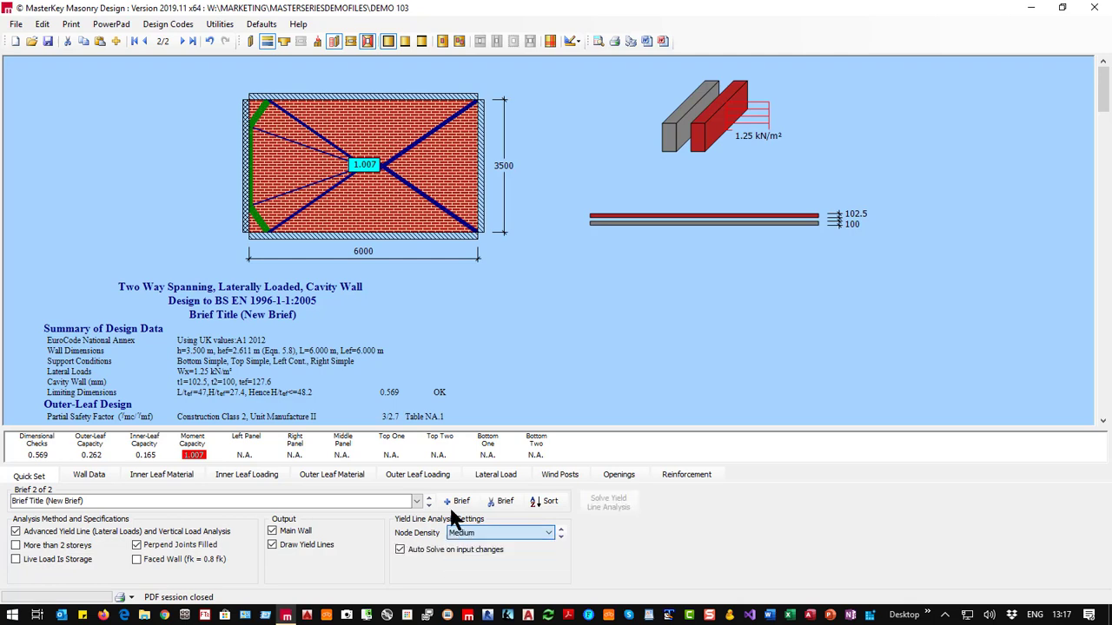
left_click(96, 478)
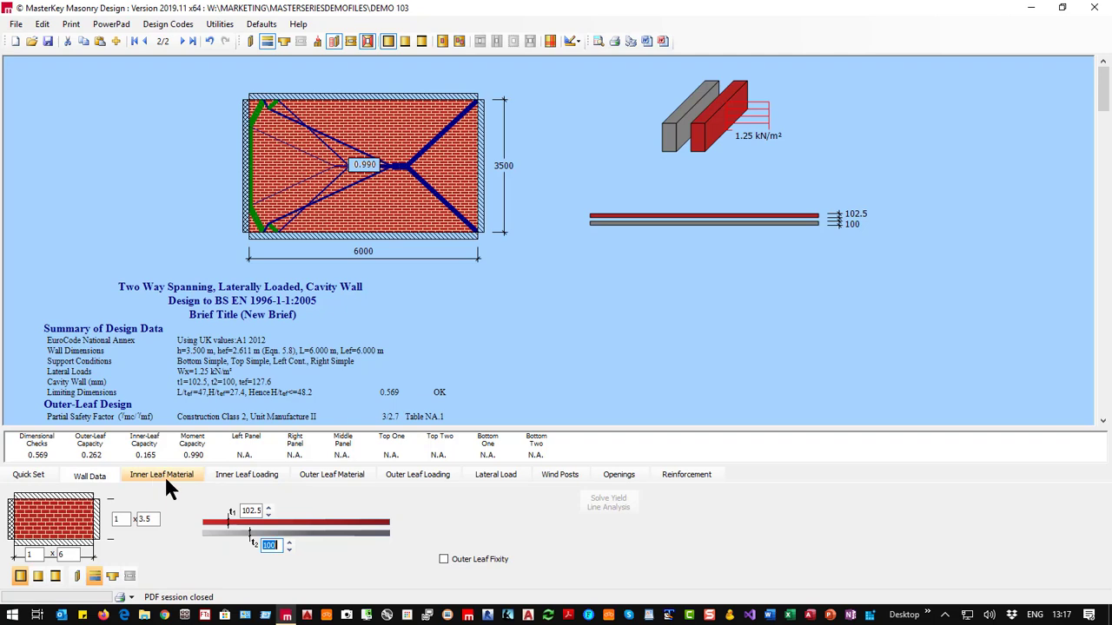
left_click(163, 476)
left_click(252, 476)
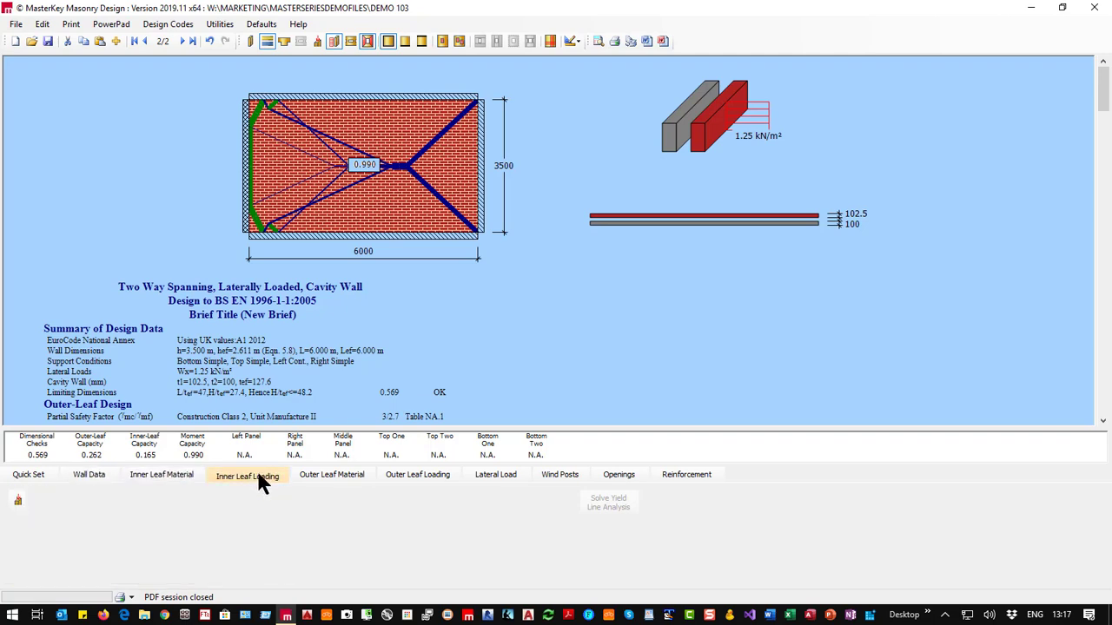
left_click(351, 477)
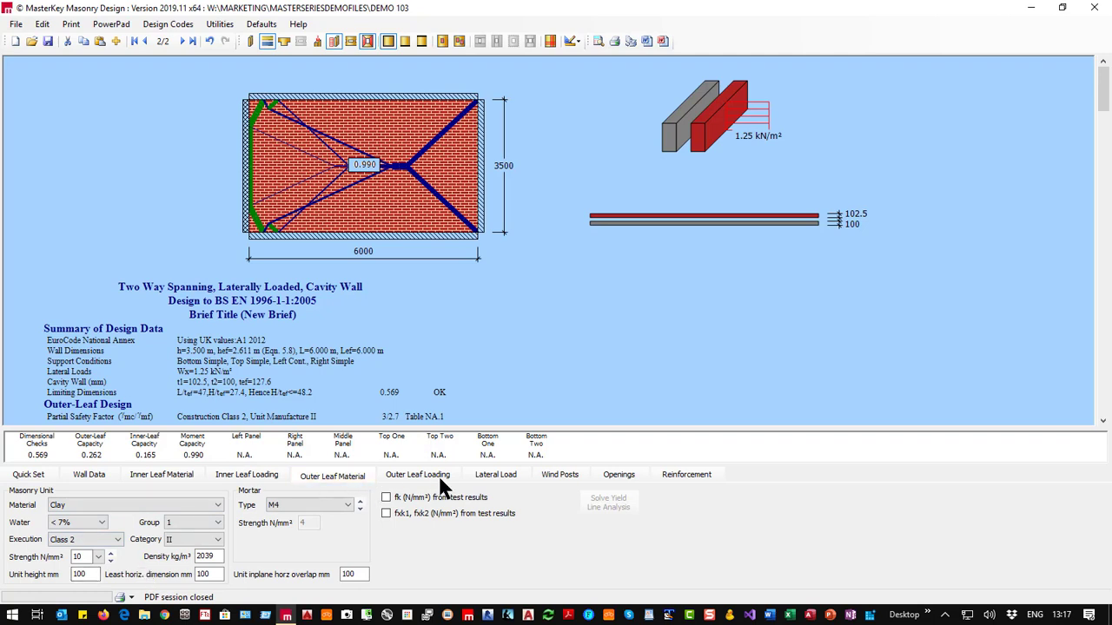
Raise the inner leaf thickness t2 from 100 through 102.5 to 140 mm.
left_click(143, 477)
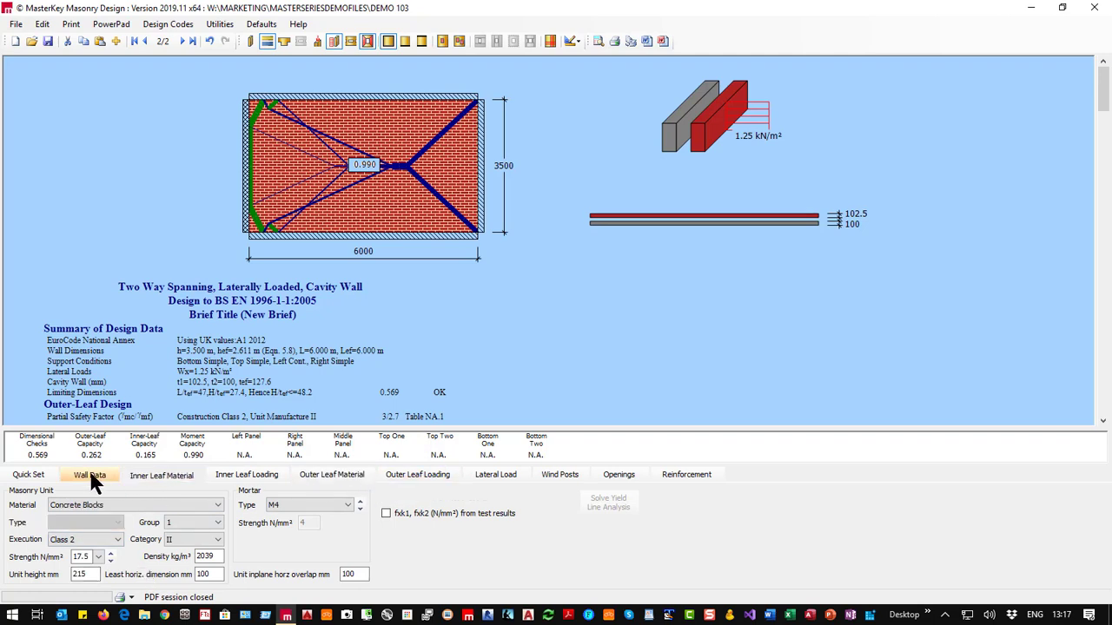
left_click(89, 476)
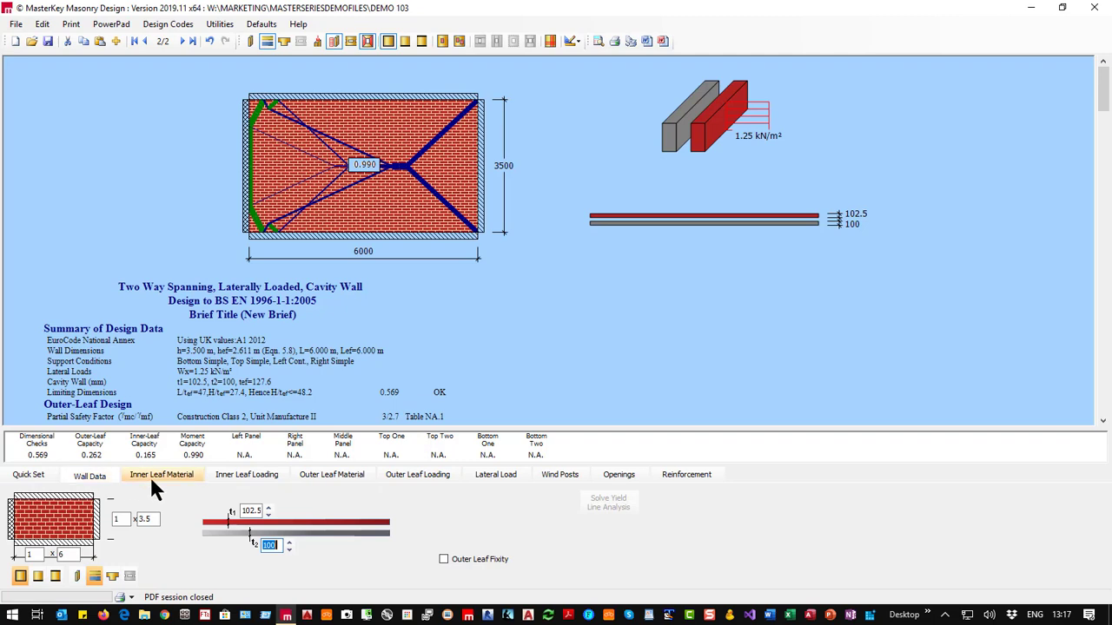
left_click(289, 542)
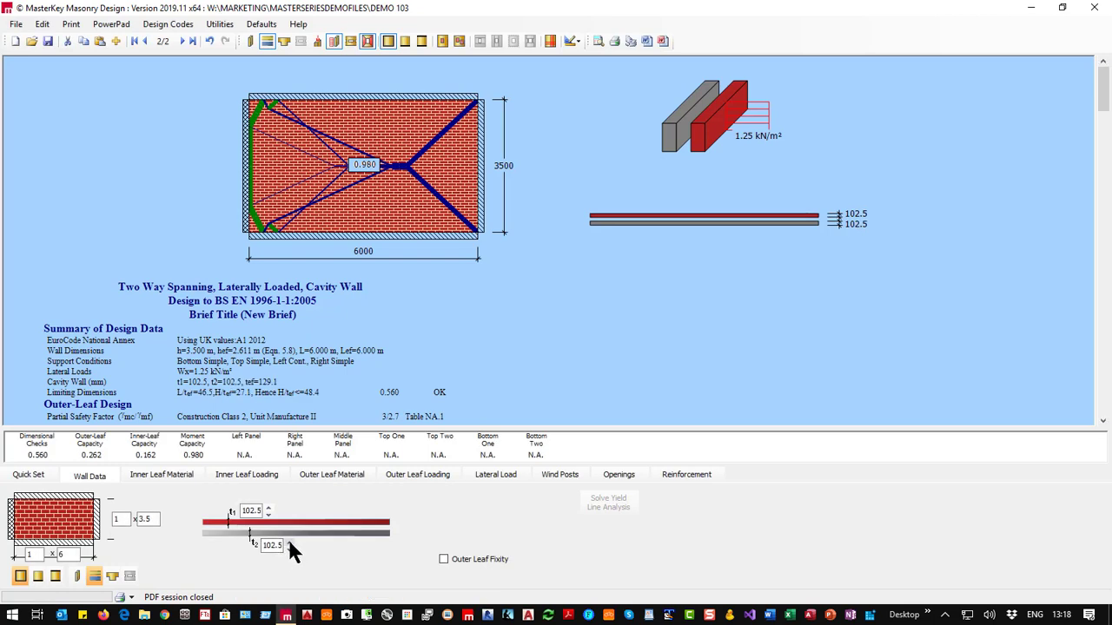
left_click(289, 542)
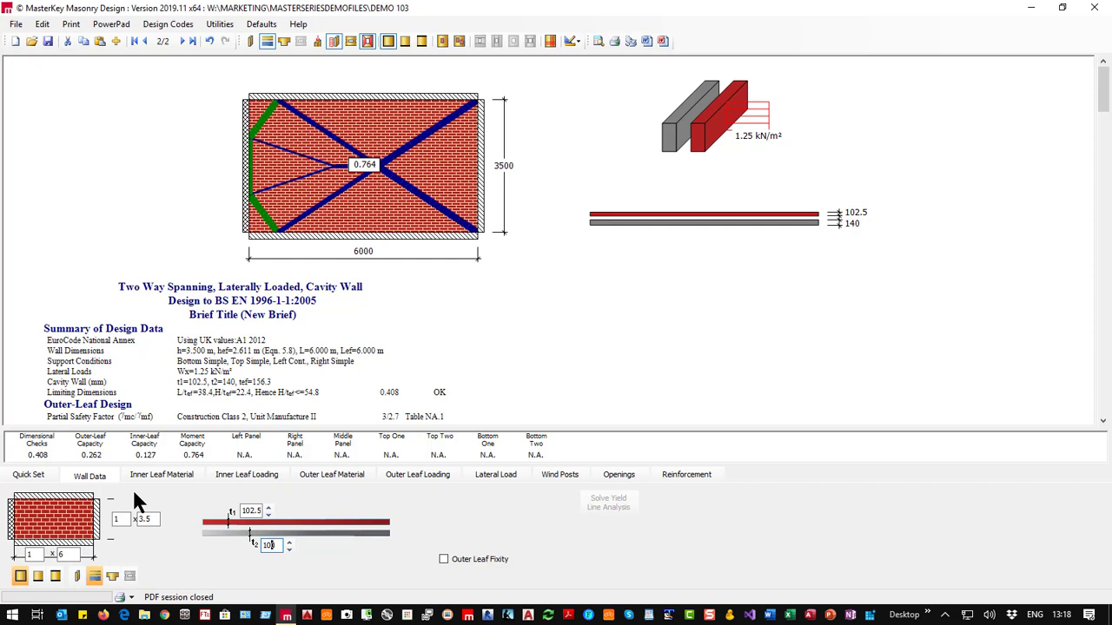
Make the inner leaf load bearing with a gk.u dead load of 18 kN/m.
left_click(223, 470)
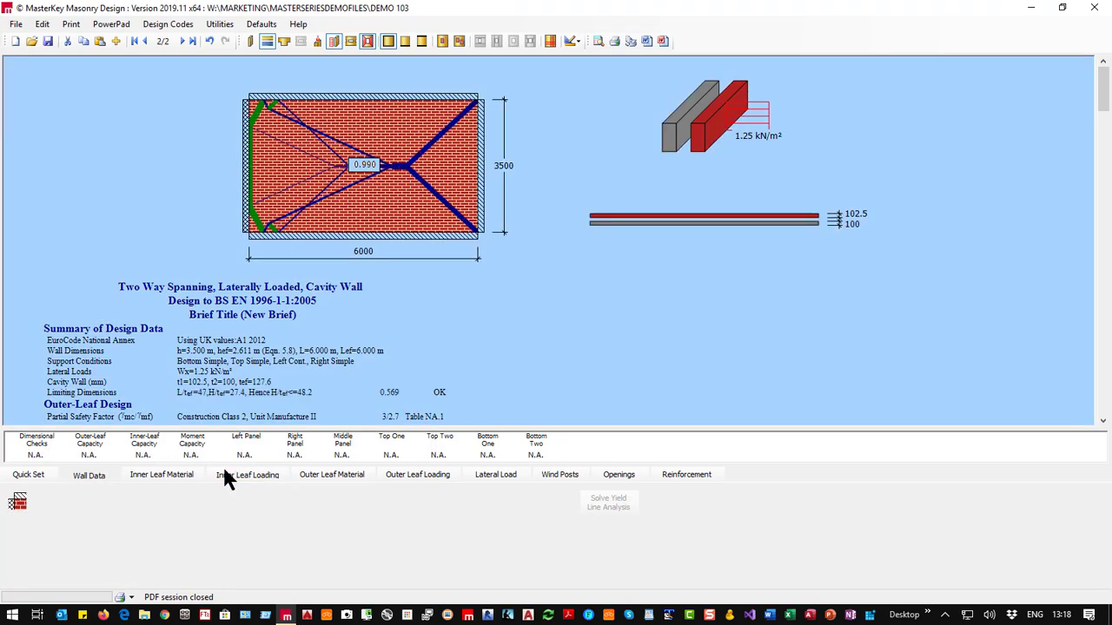
left_click(17, 502)
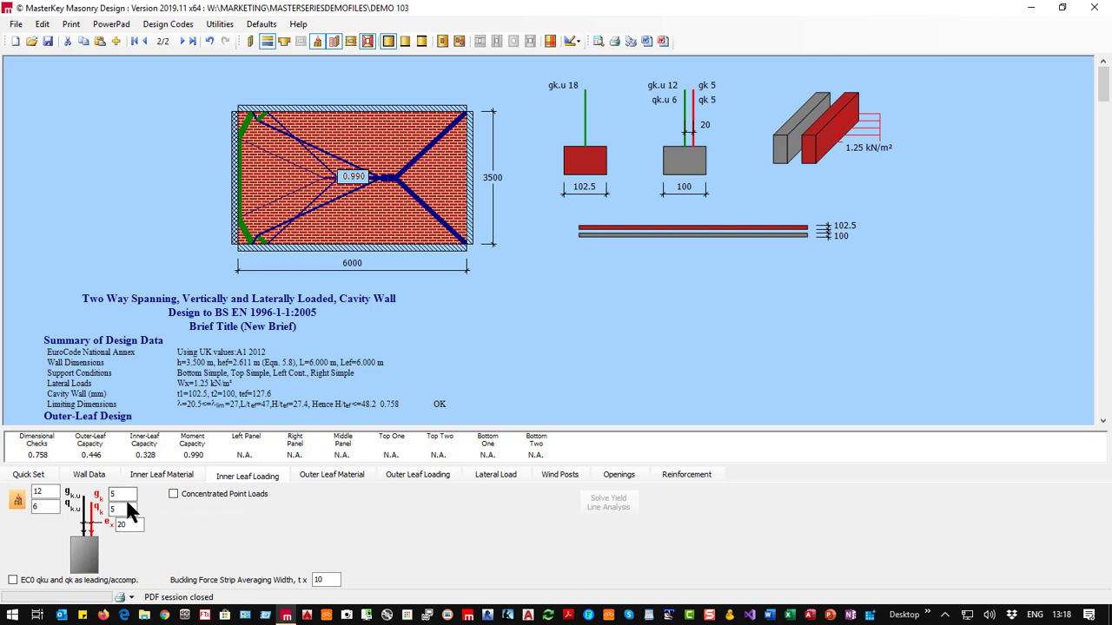
double_click(33, 492)
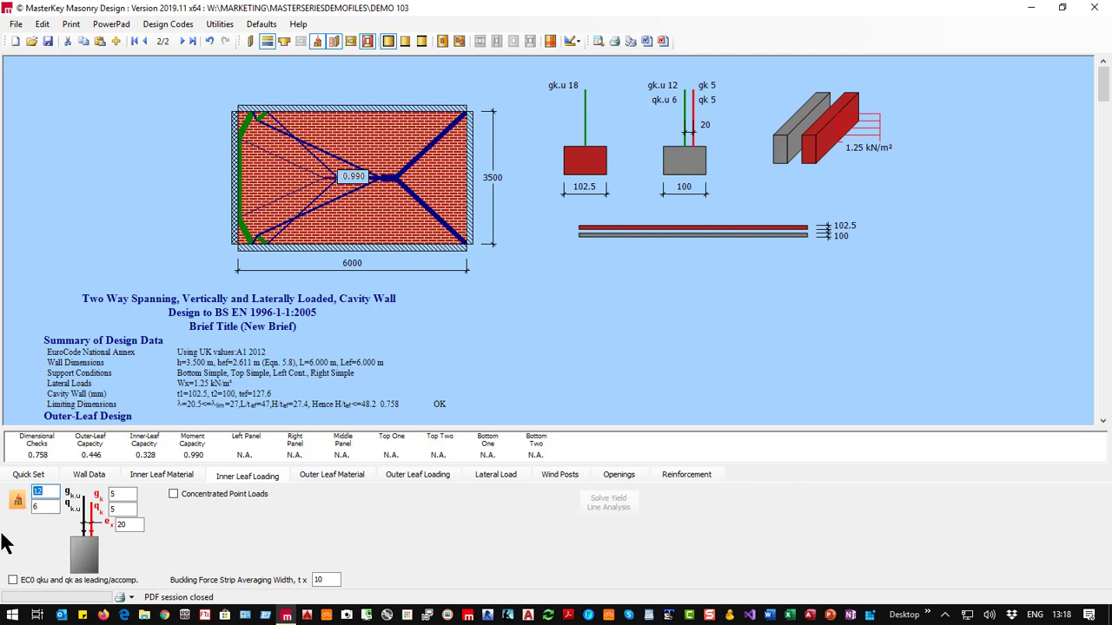
type("18")
left_click(42, 508)
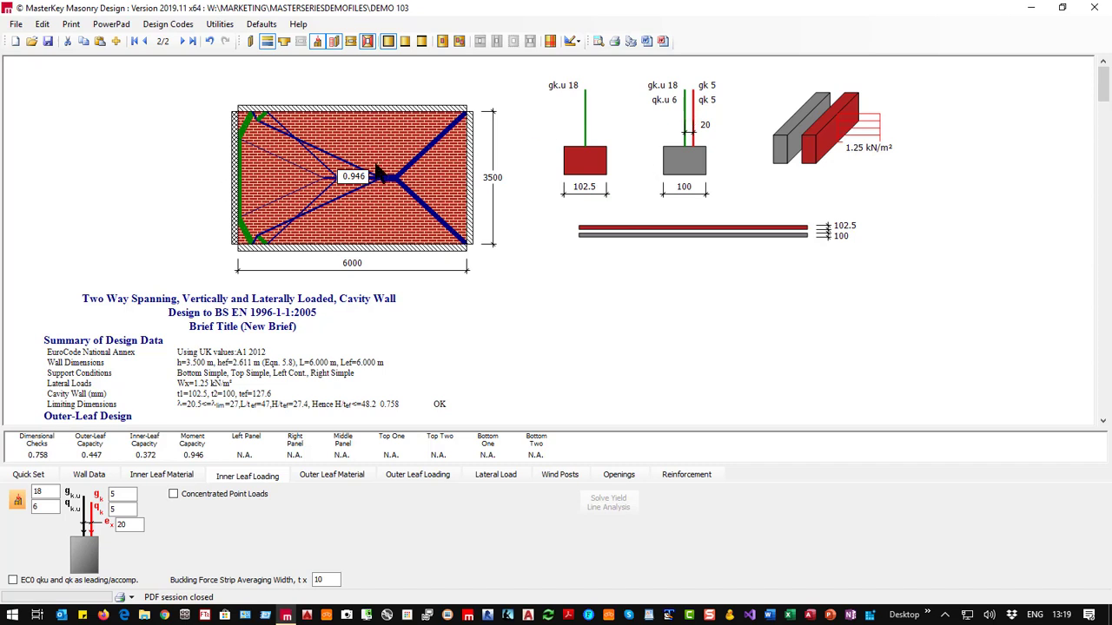
scroll(328, 398, "down", 3)
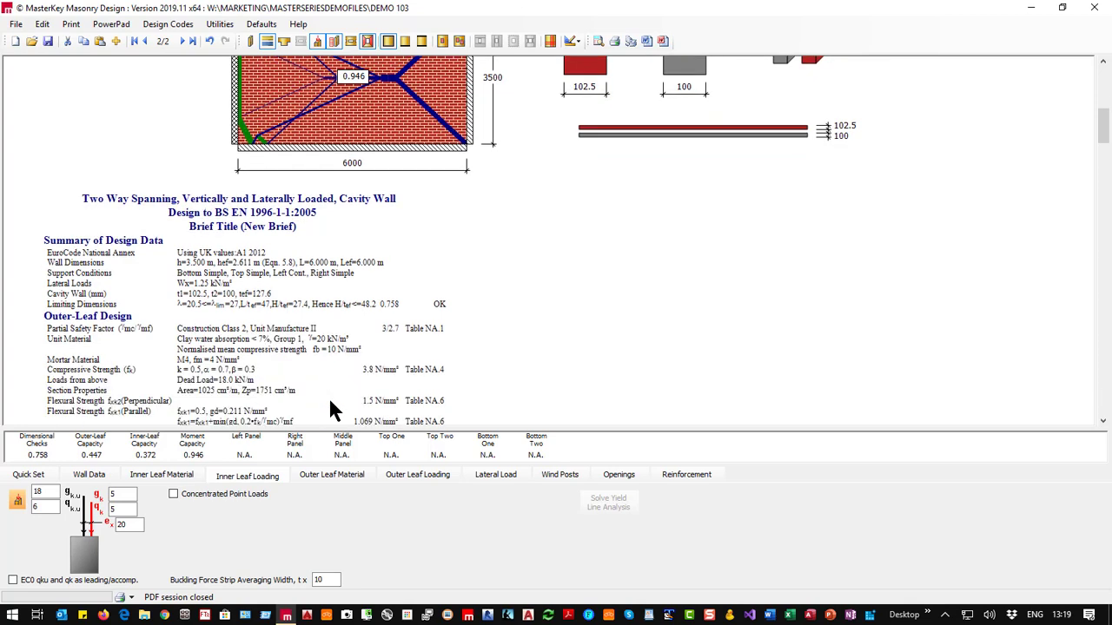
scroll(316, 399, "down", 2)
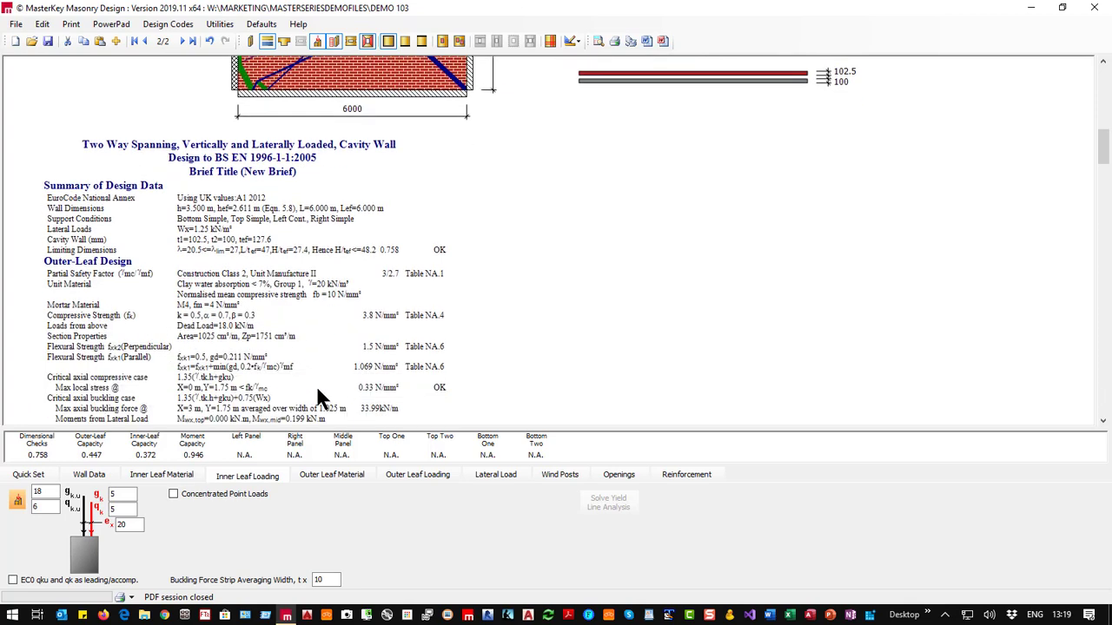
scroll(200, 406, "down", 1)
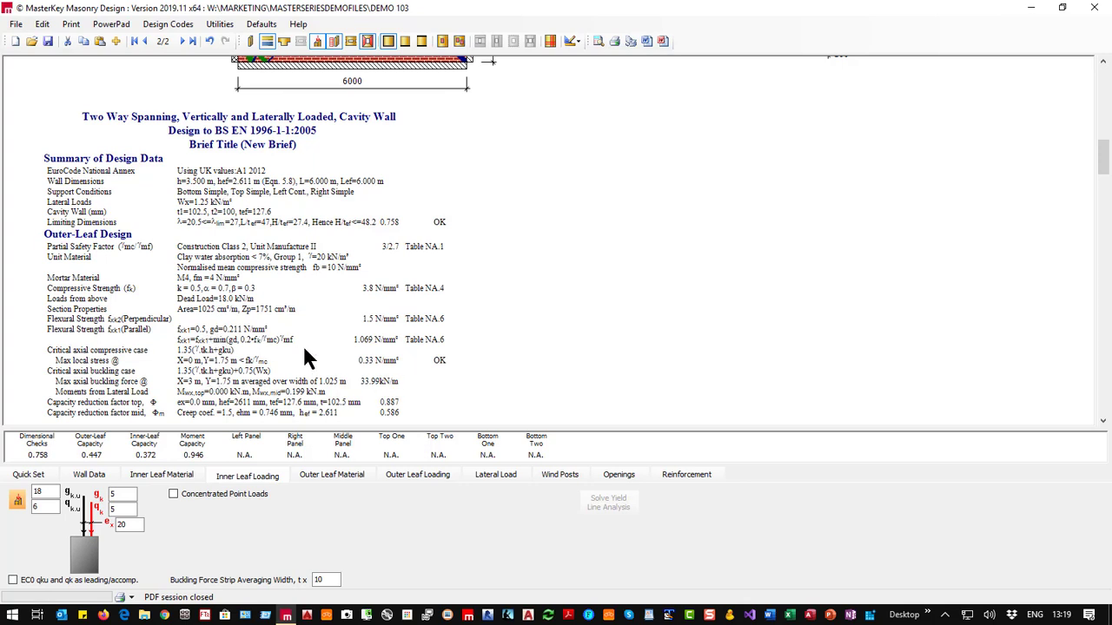
scroll(278, 233, "up", 3)
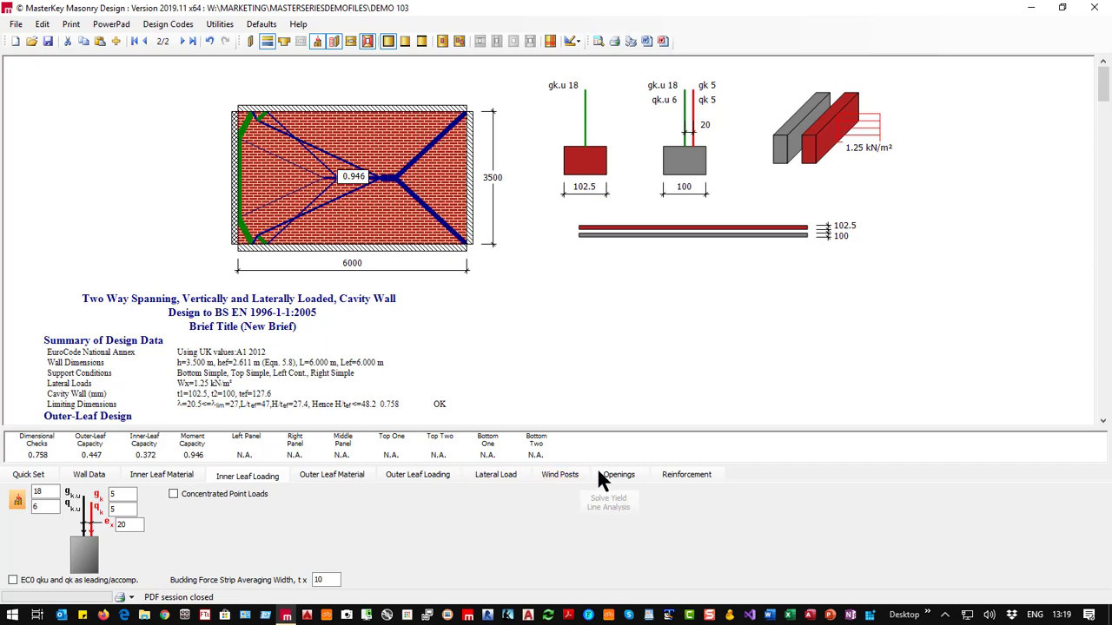
Include the wall openings and make the right and top edges continuous, reaching a 0.826 moment ratio.
left_click(619, 477)
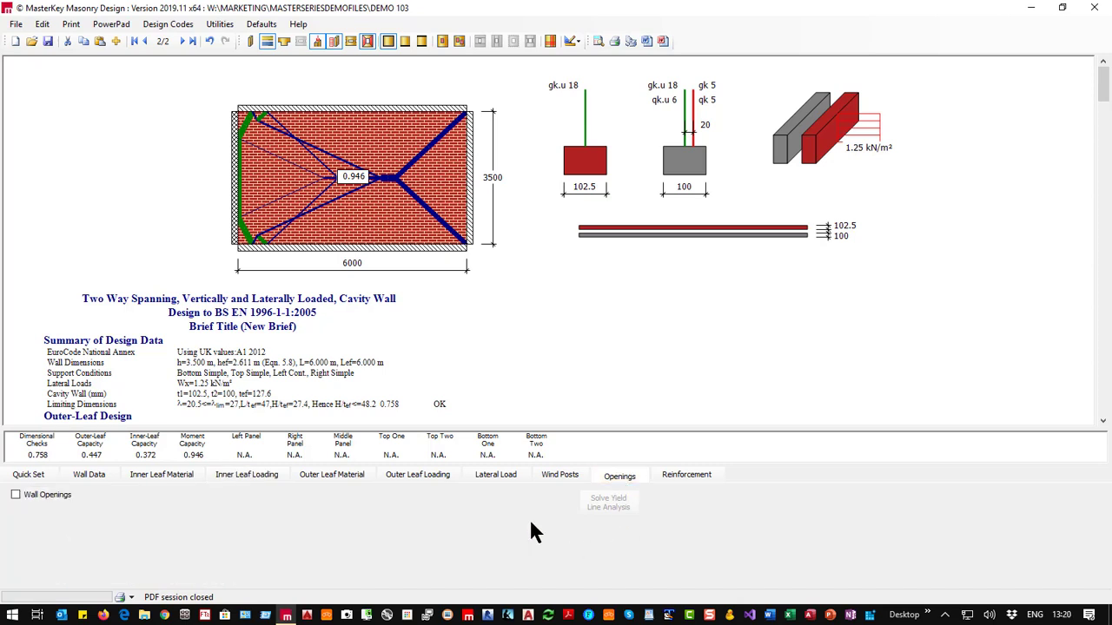
left_click(16, 496)
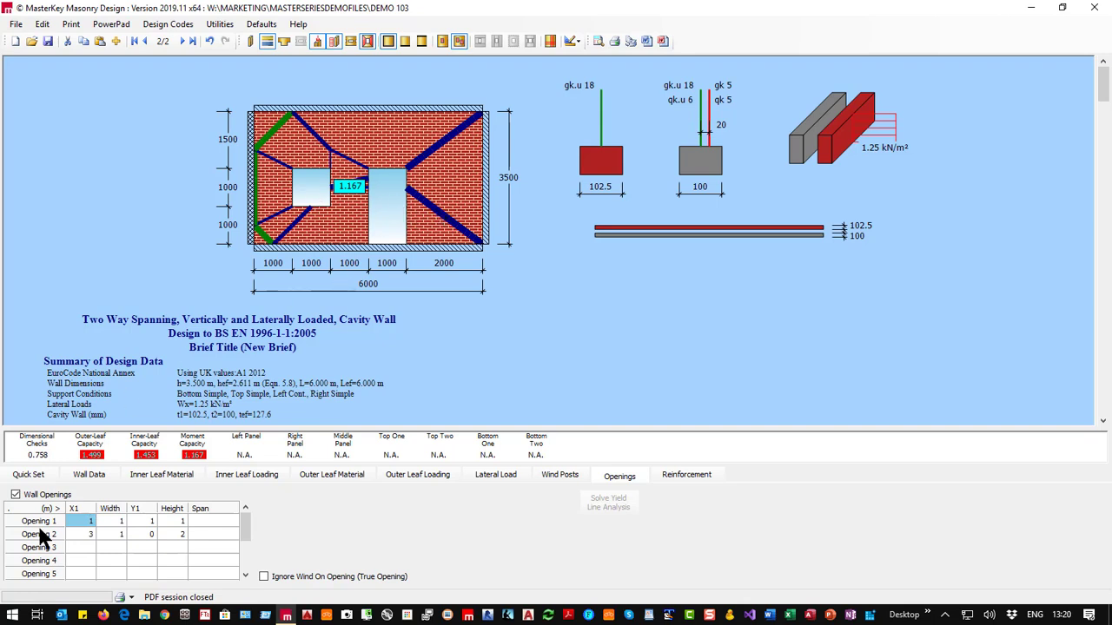
left_click(89, 474)
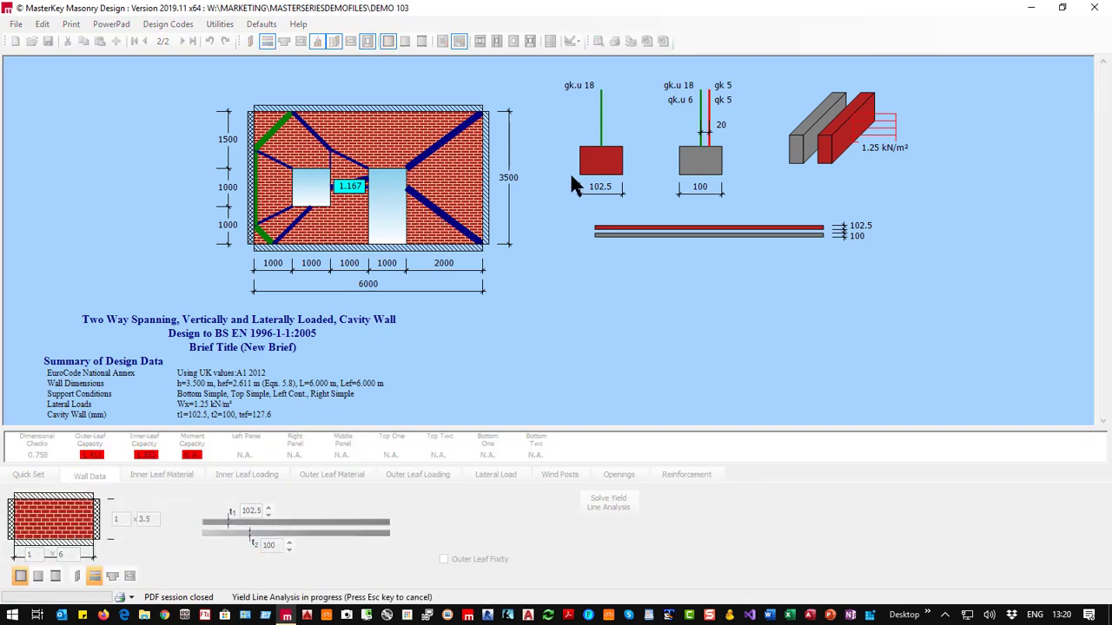
left_click(485, 193)
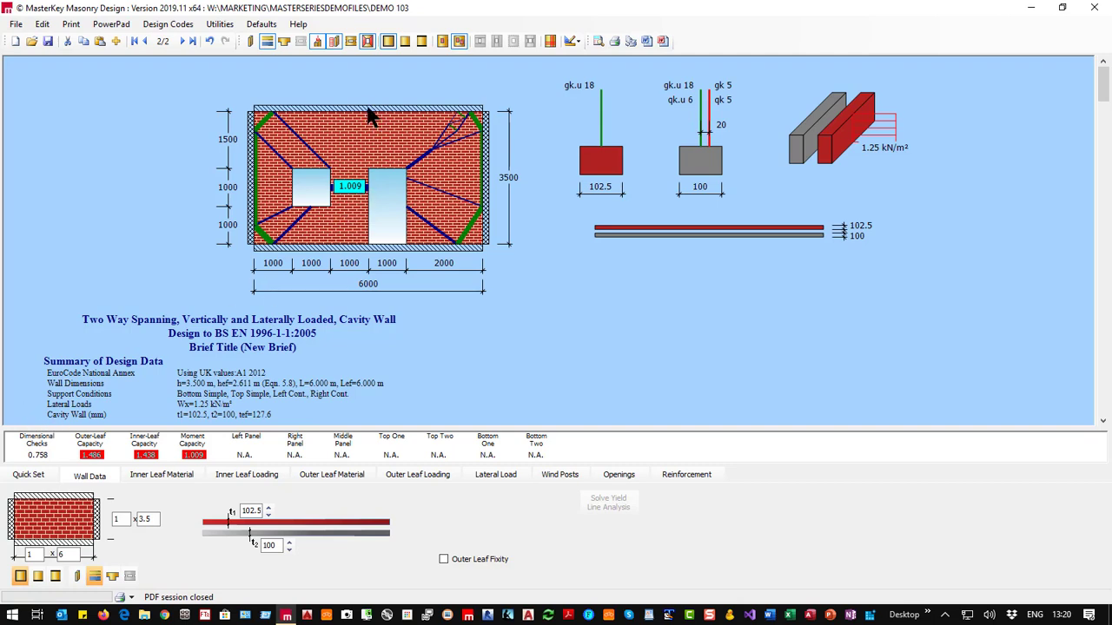
left_click(37, 508)
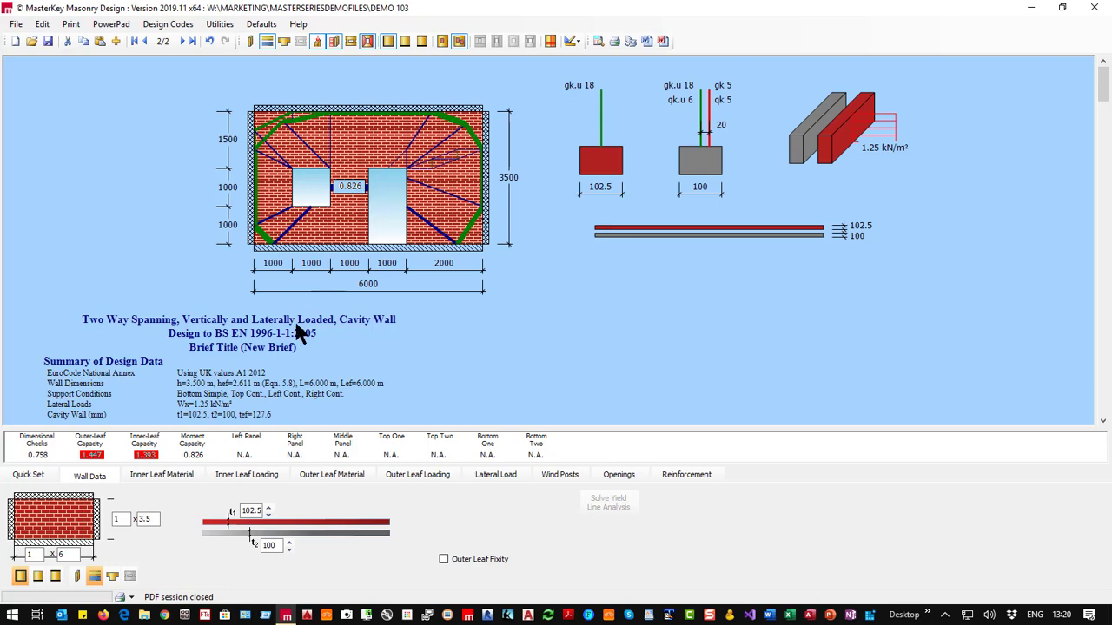
scroll(293, 339, "down", 10)
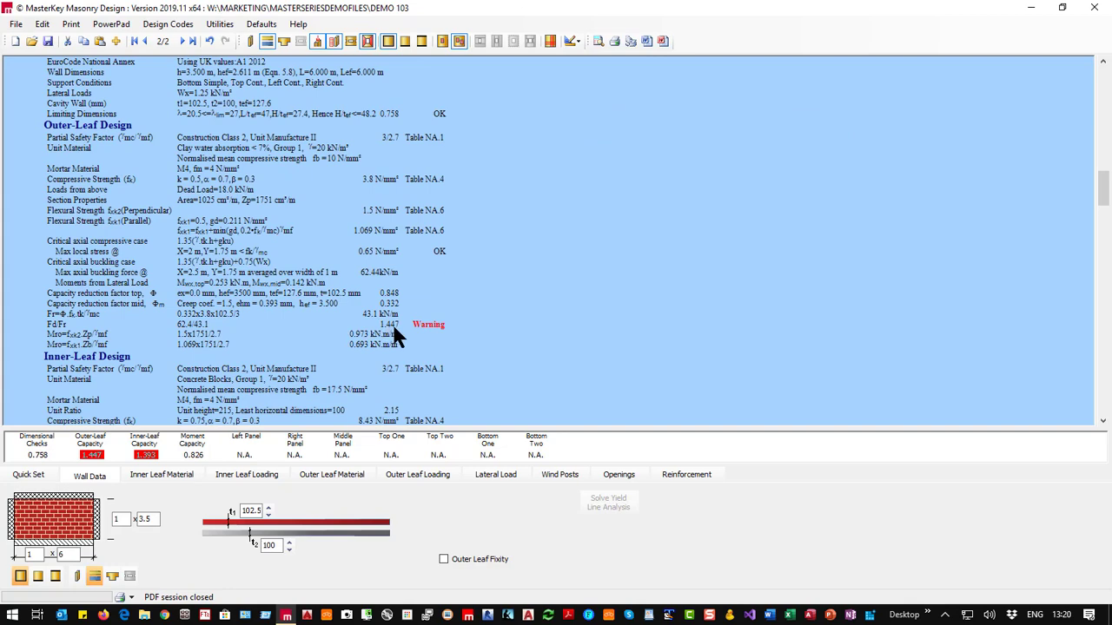
scroll(392, 328, "down", 6)
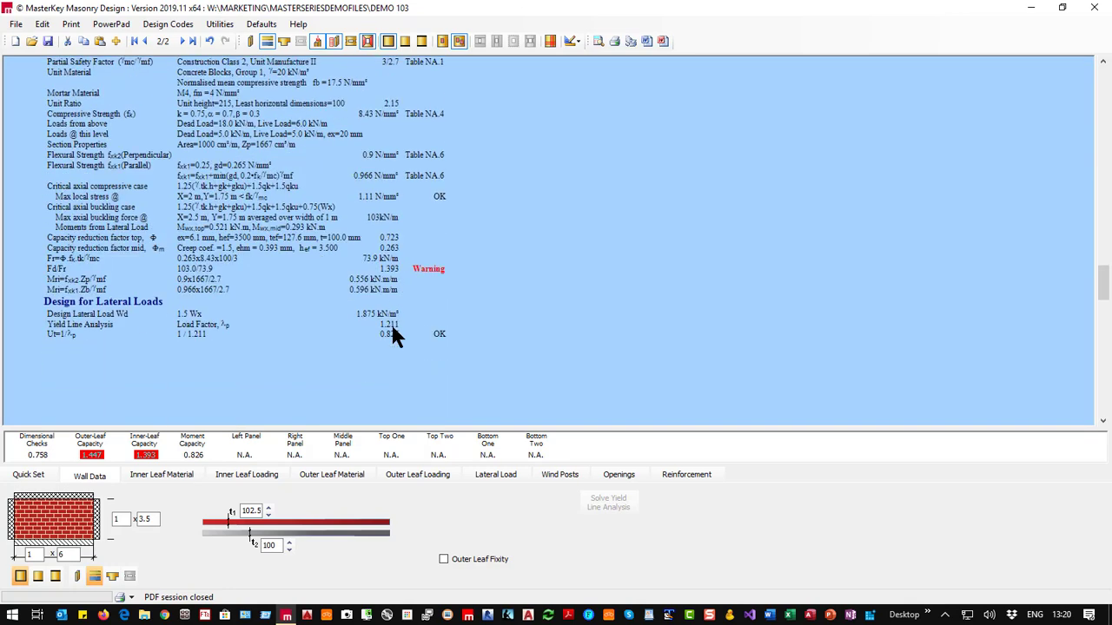
scroll(393, 330, "up", 15)
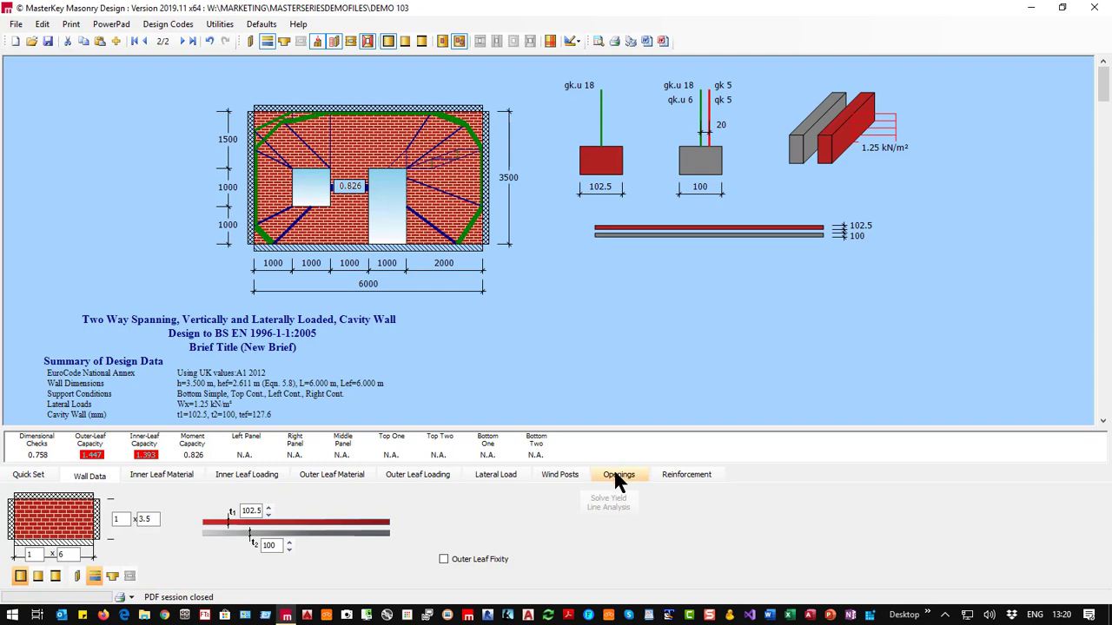
Compare the sub-panel method's results, then switch Advanced Yield Line analysis back on.
left_click(19, 480)
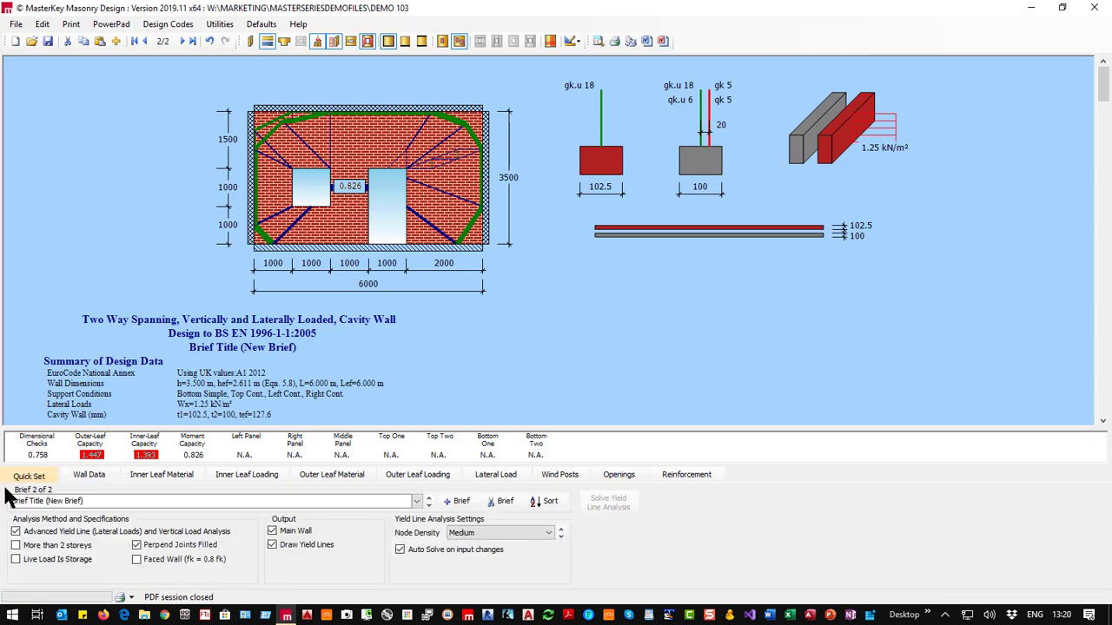
left_click(27, 533)
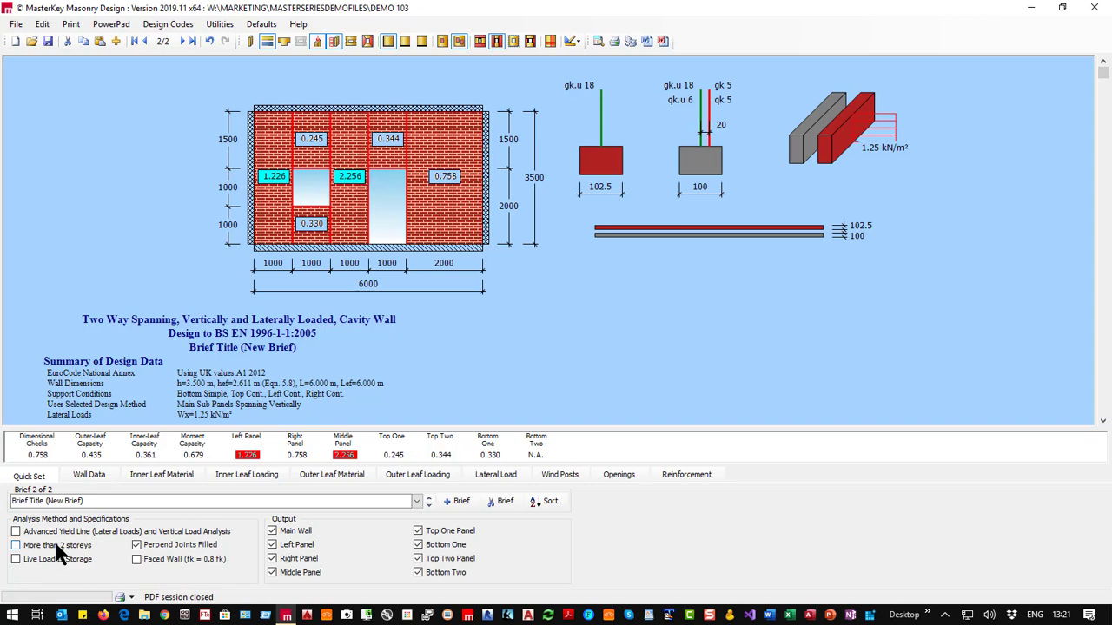
left_click(17, 532)
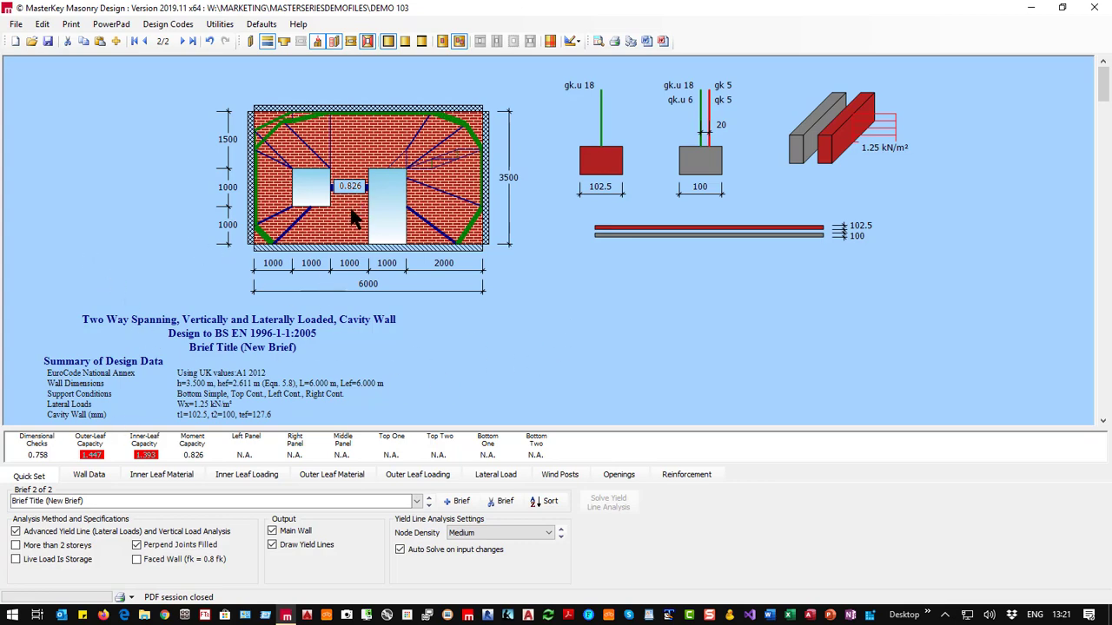
scroll(260, 354, "down", 8)
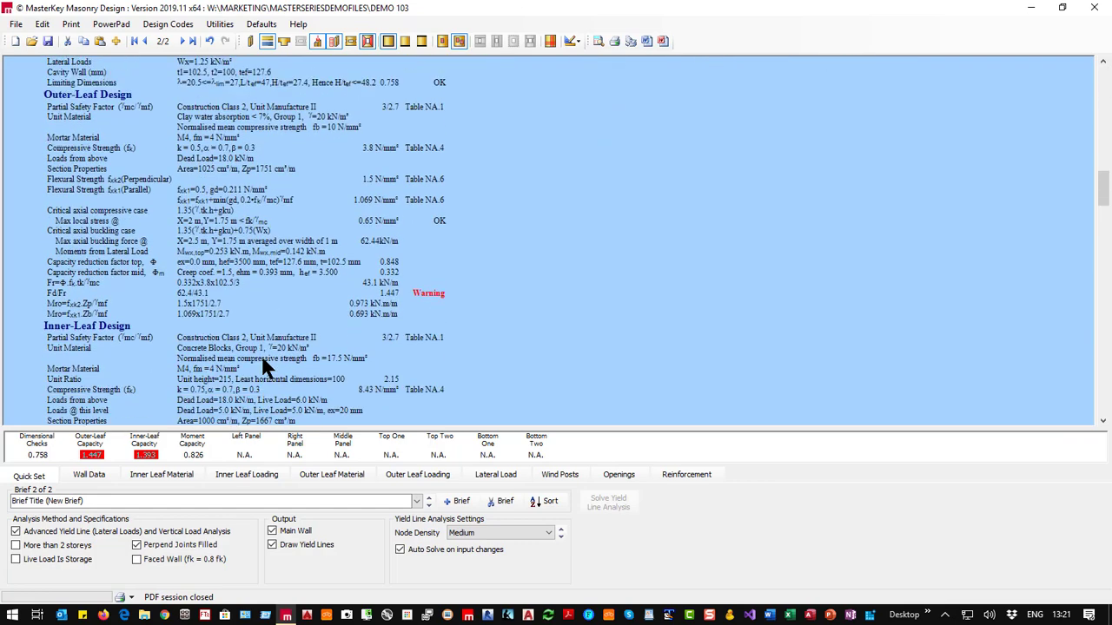
scroll(263, 360, "up", 3)
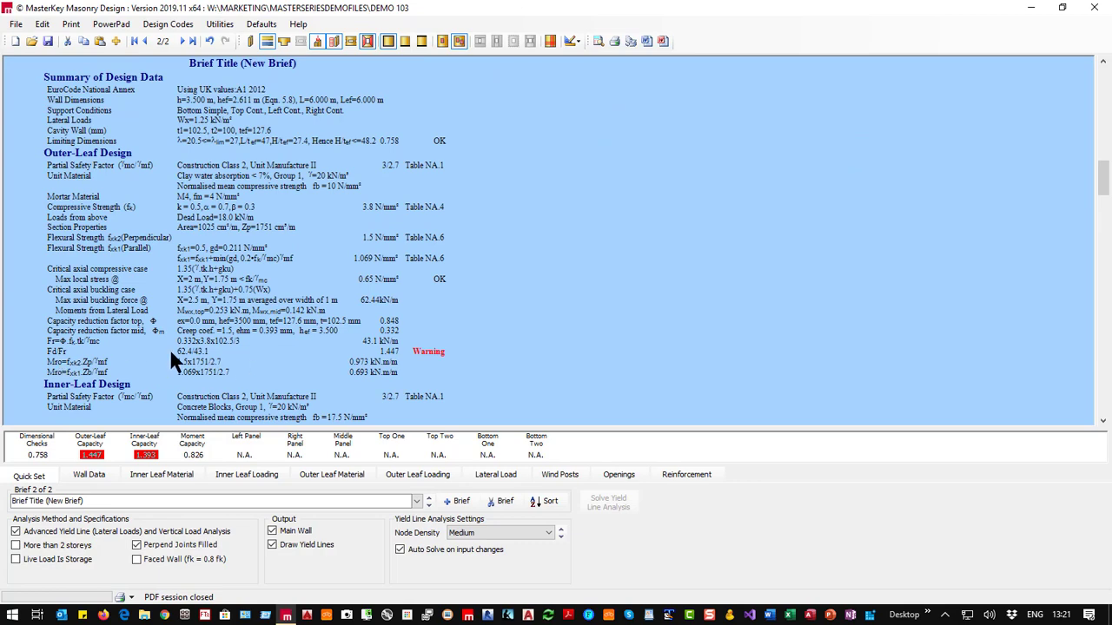
scroll(358, 345, "up", 3)
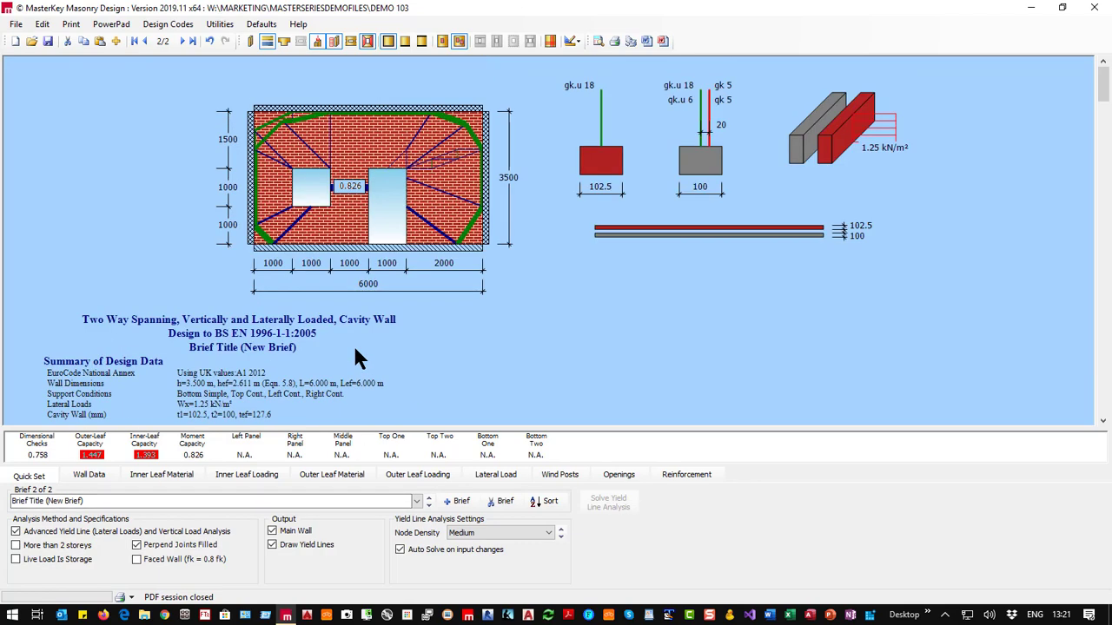
scroll(261, 347, "down", 2)
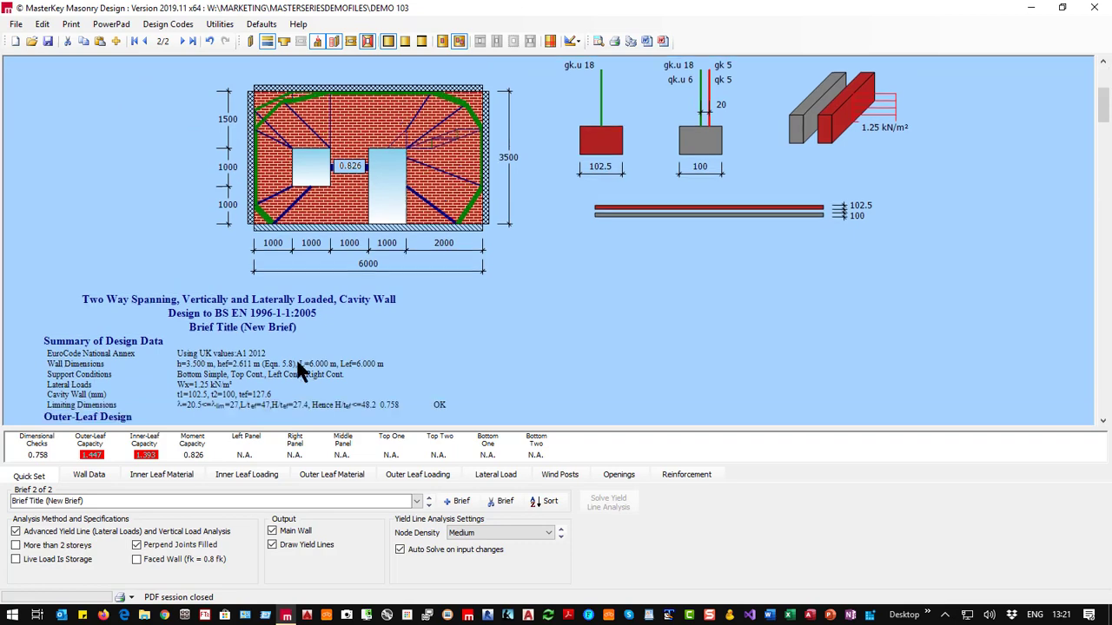
scroll(296, 359, "up", 2)
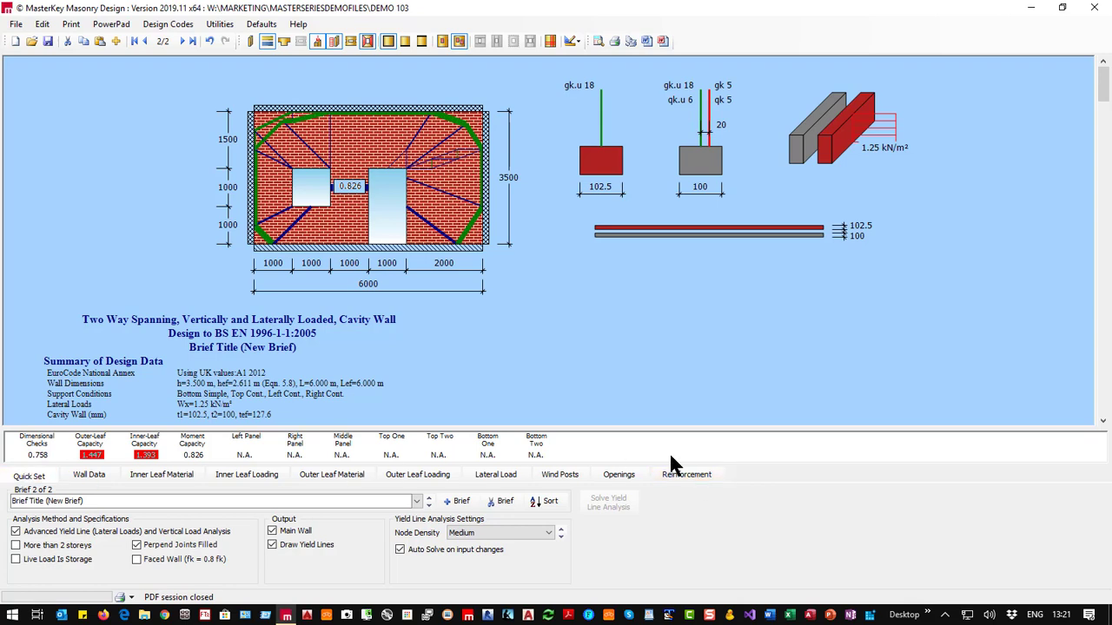
left_click(690, 477)
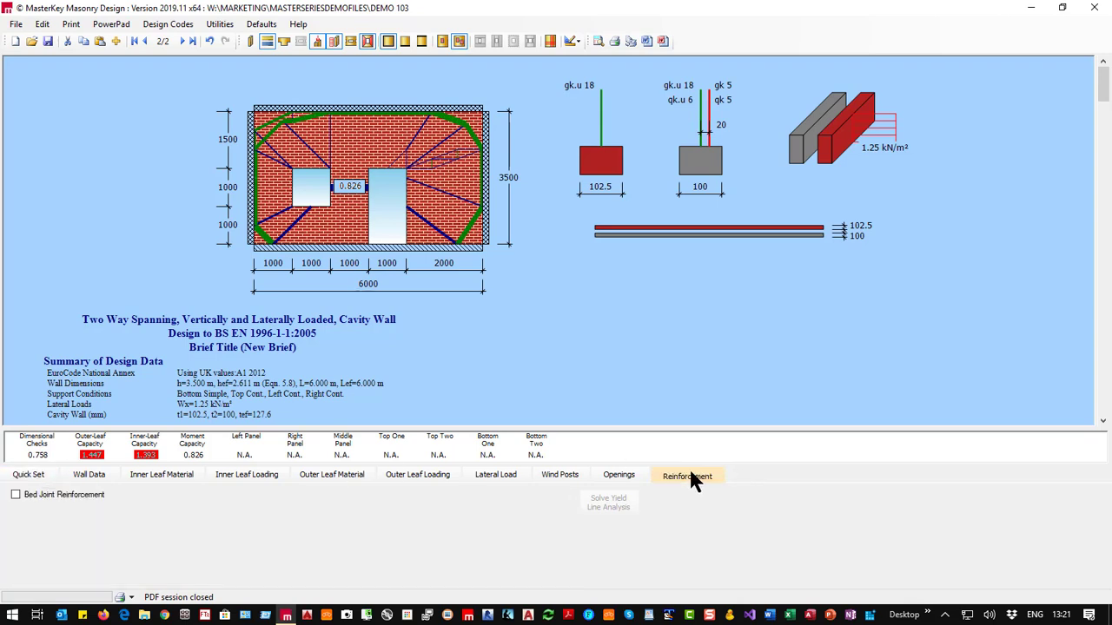
Add inner-leaf bed joint reinforcement of 3.00 mm bars at 225 mm, giving a 0.746 moment ratio.
left_click(59, 494)
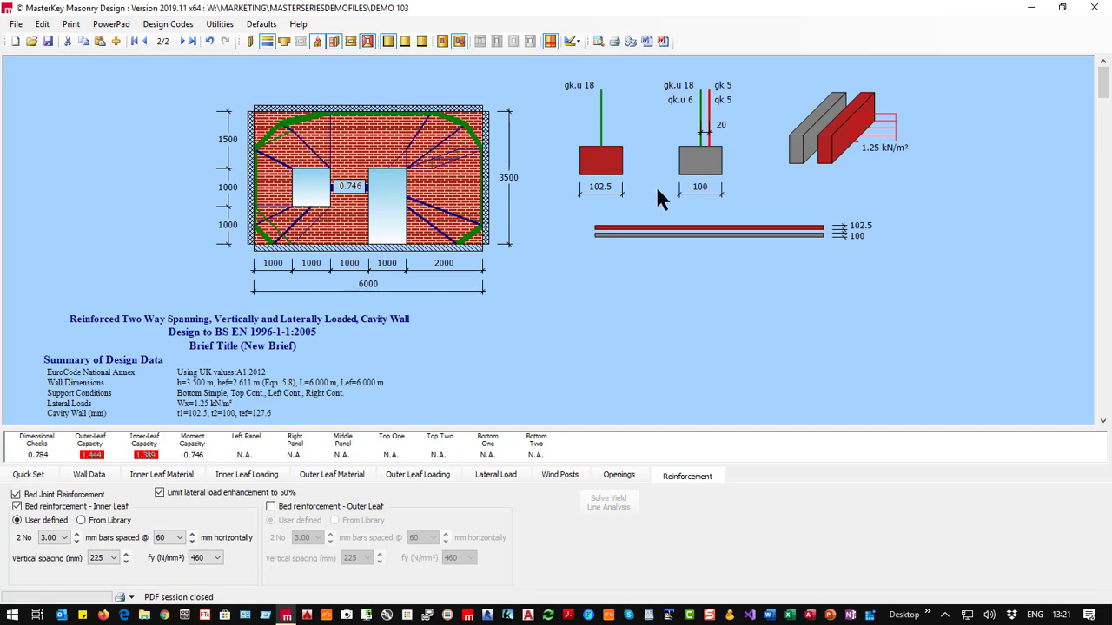
scroll(378, 336, "down", 8)
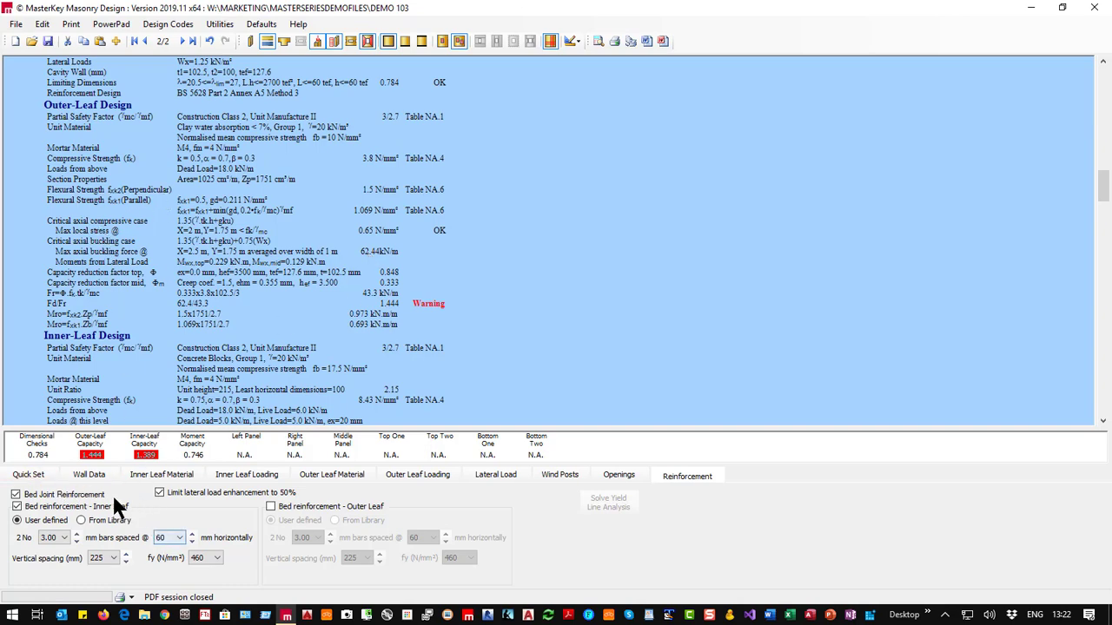
scroll(360, 304, "up", 5)
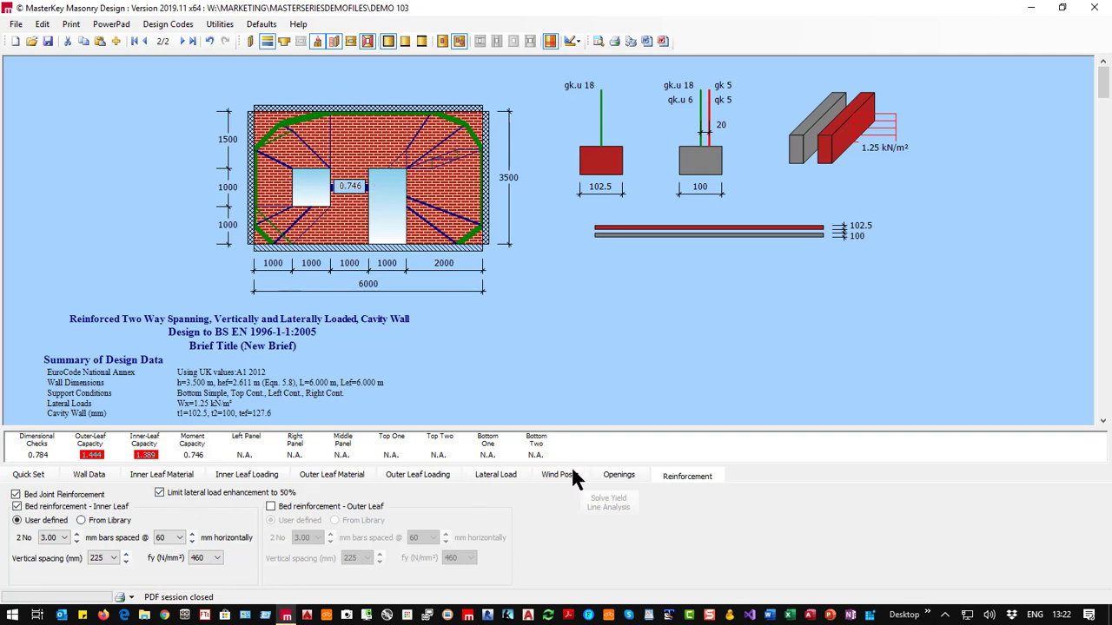
left_click(87, 475)
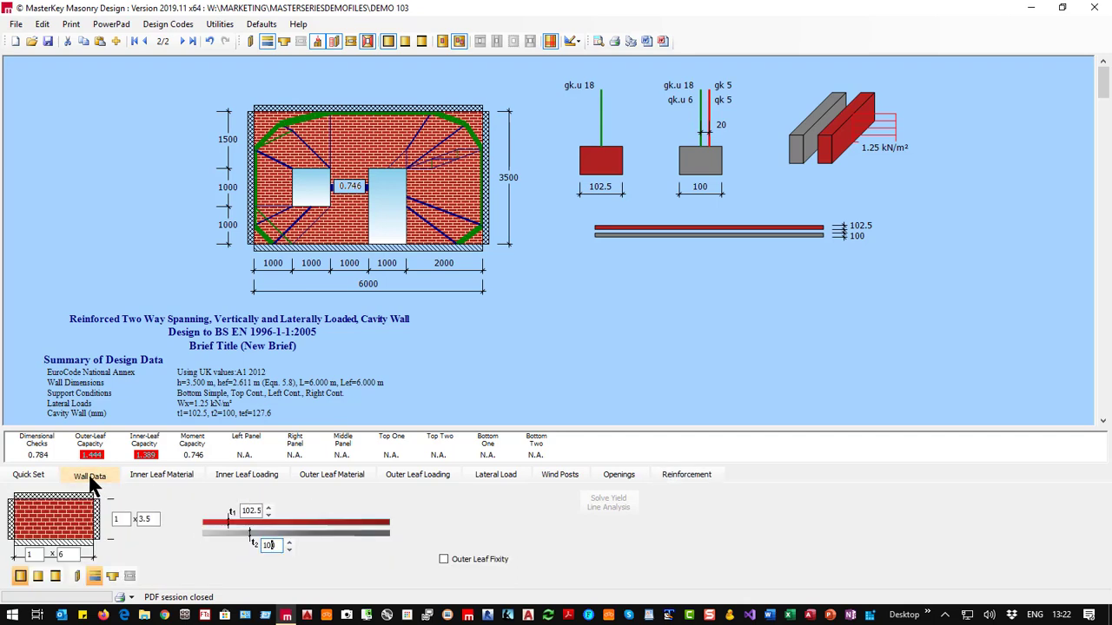
Set the inner leaf thickness t2 to 140 mm, dropping the moment ratio to 0.620.
double_click(274, 546)
type("140")
left_click(245, 511)
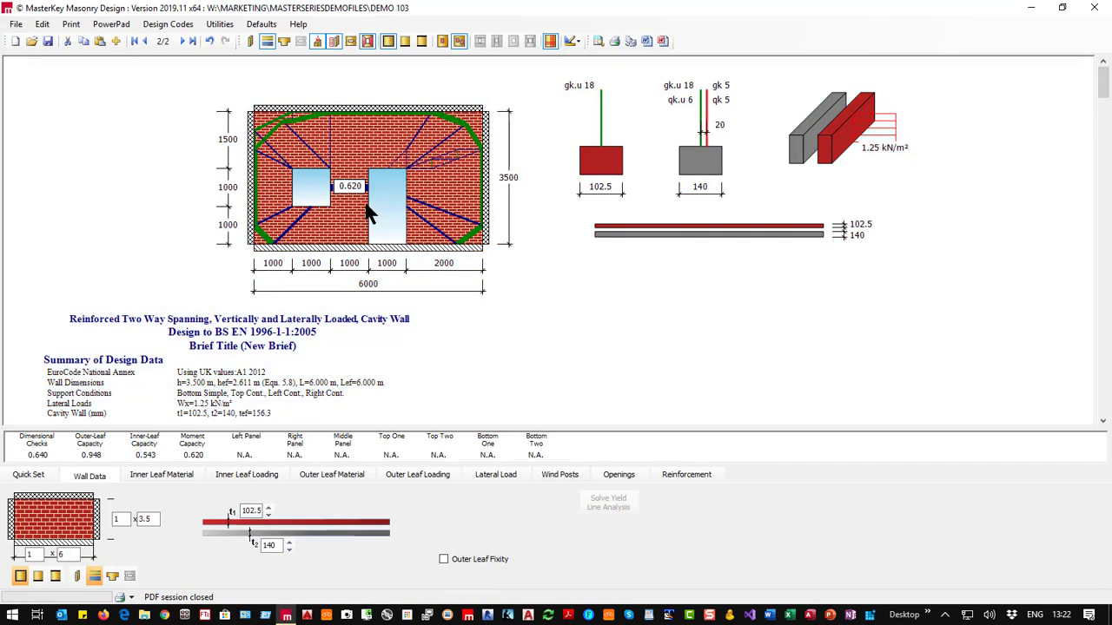
scroll(267, 337, "down", 5)
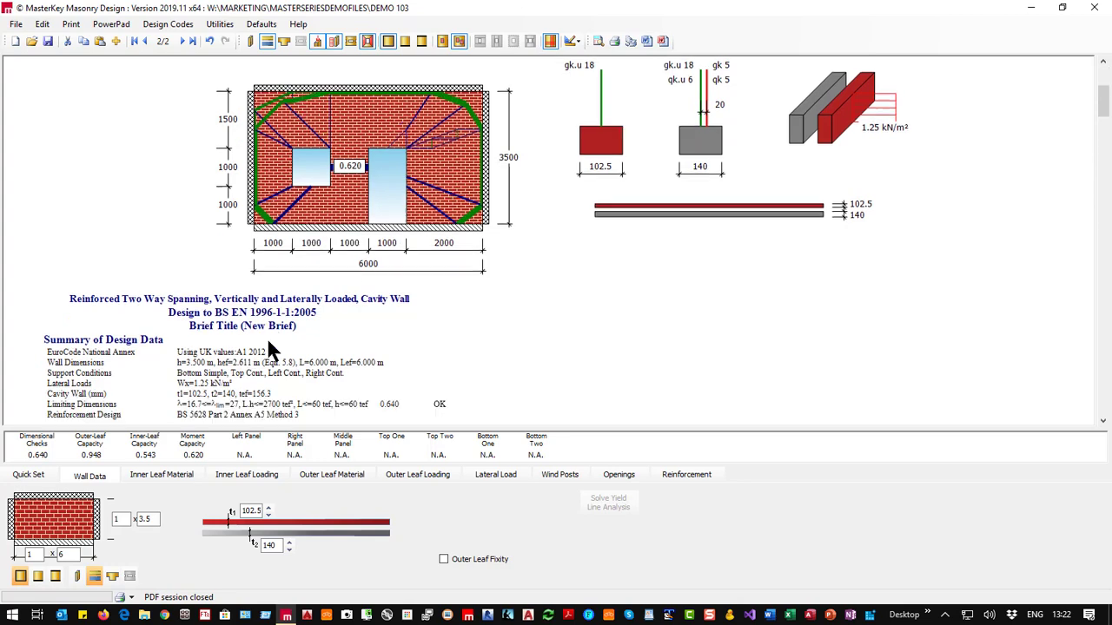
scroll(270, 344, "down", 1)
left_click(678, 475)
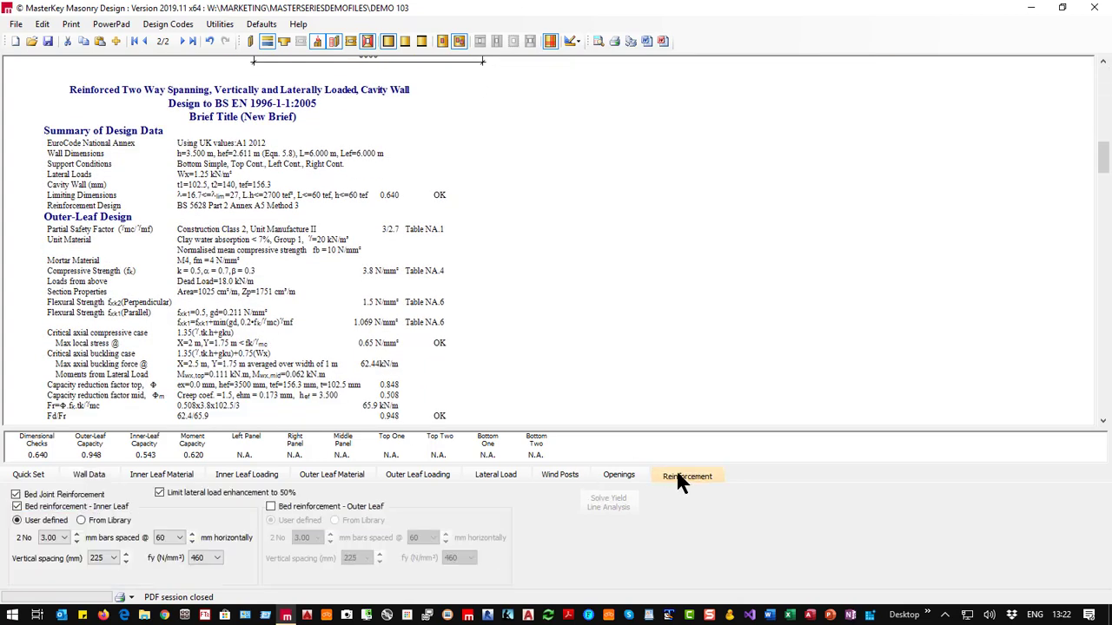
Remove the bed joint reinforcement, leaving the 140 mm inner-leaf wall unreinforced at a 0.634 moment ratio.
left_click(16, 494)
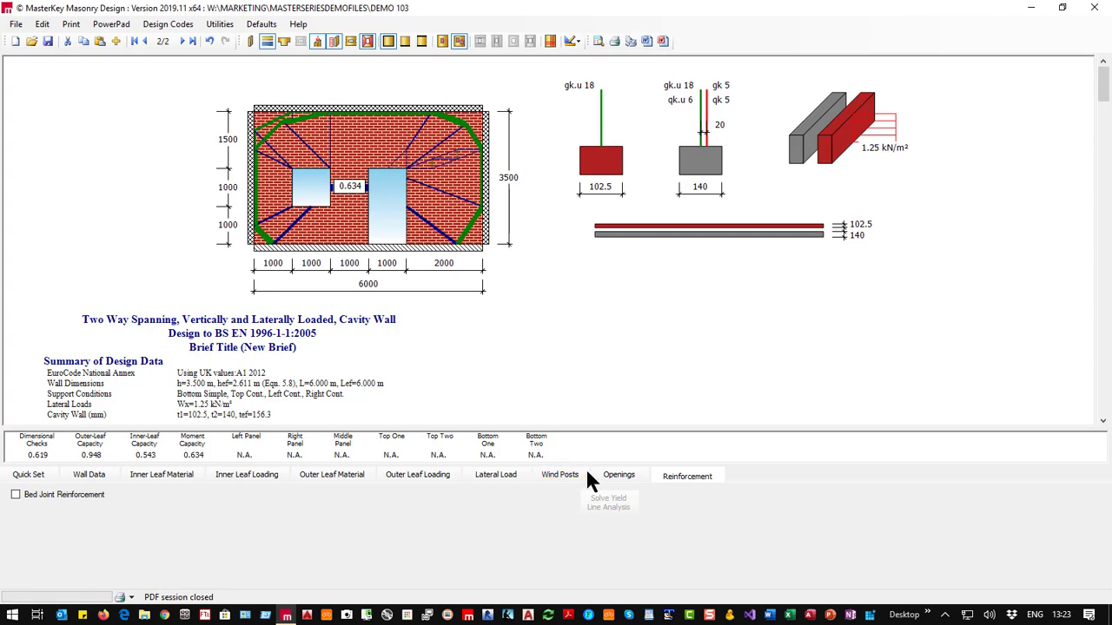
left_click(556, 478)
Enter Opening 3 with X1 1.5 m, width 1.5 m, Y1 2.5 m and height 0.5 m.
left_click(611, 475)
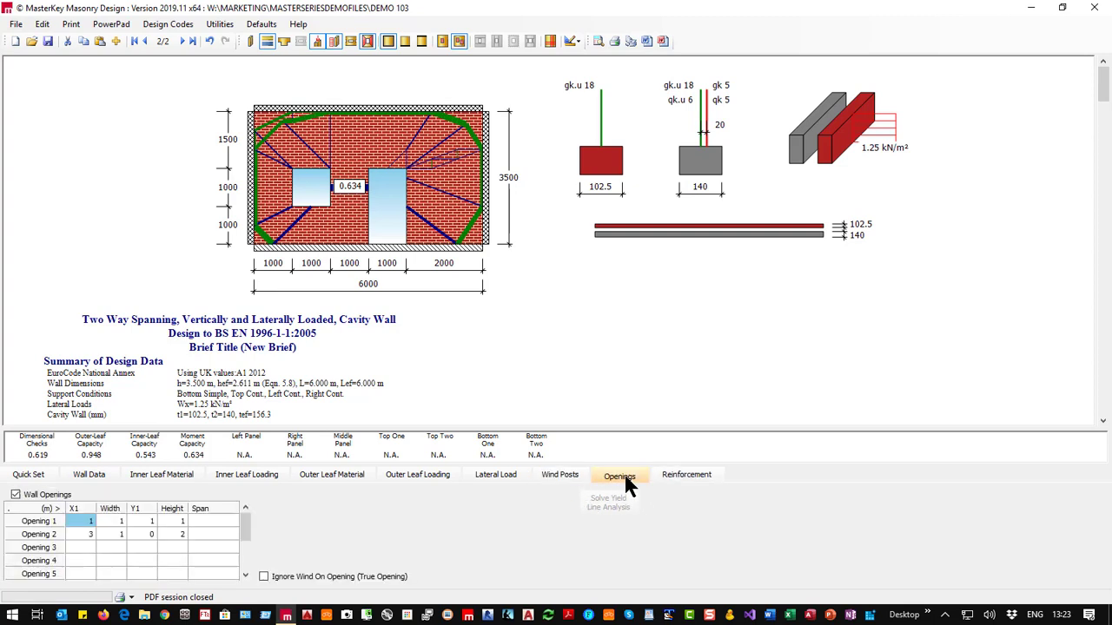
left_click(80, 548)
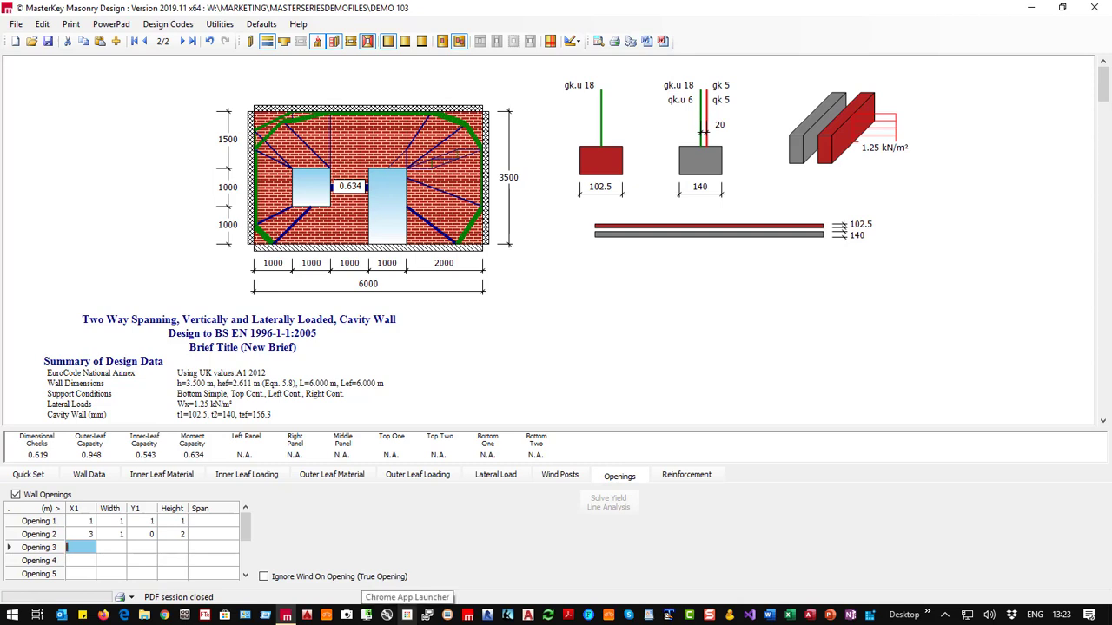
type("1.")
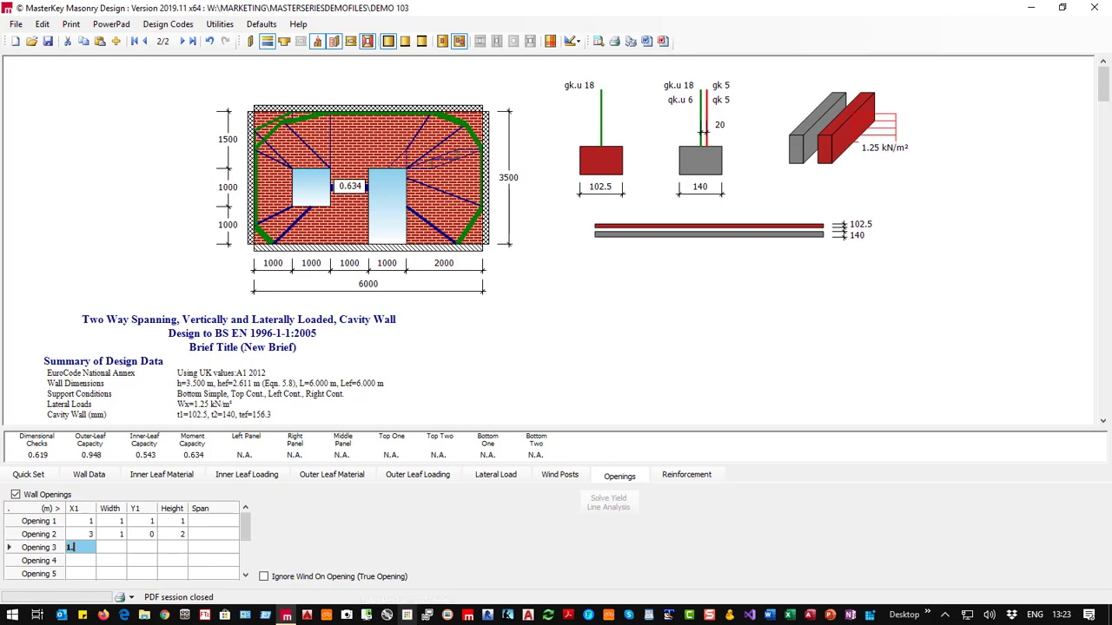
type("5")
left_click_drag(105, 544, 110, 574)
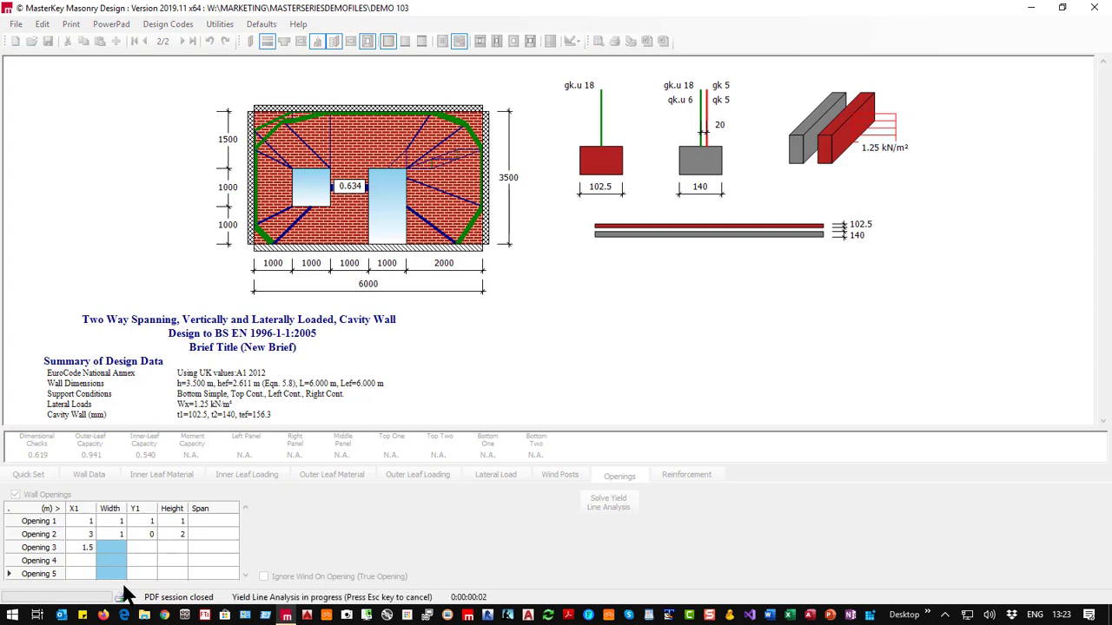
left_click(107, 546)
type("1.5")
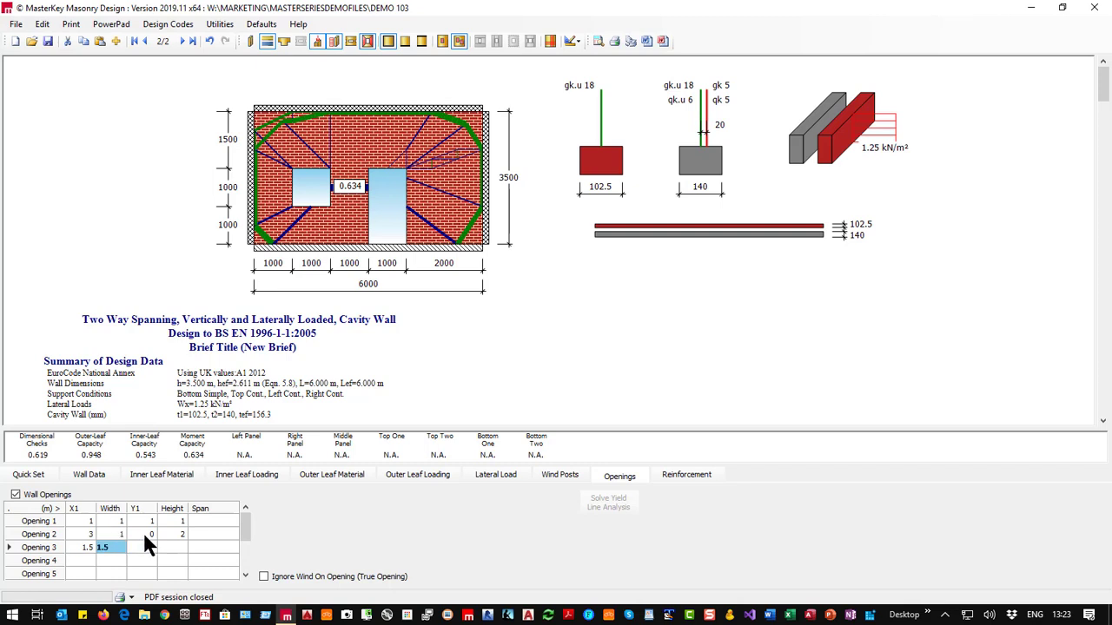
left_click(135, 548)
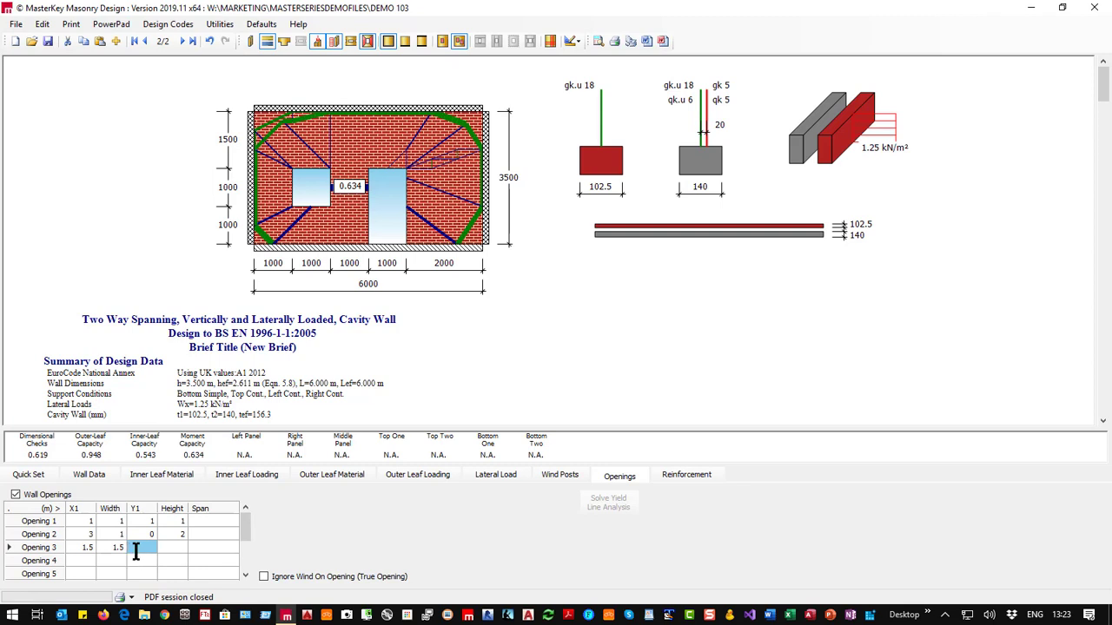
type("2.5")
key("Tab")
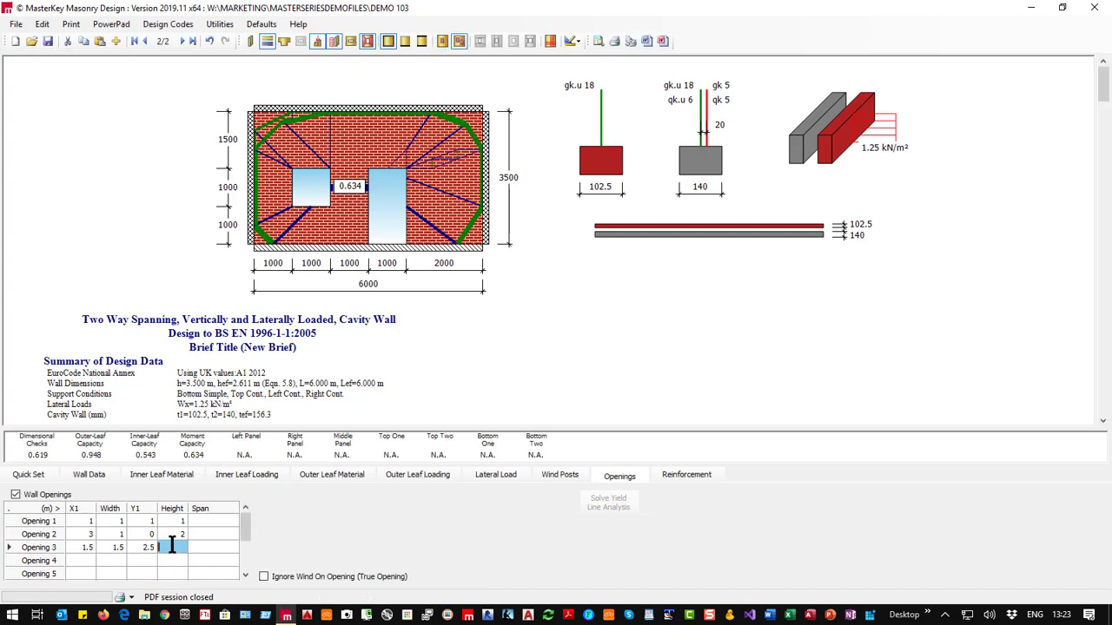
type(".5")
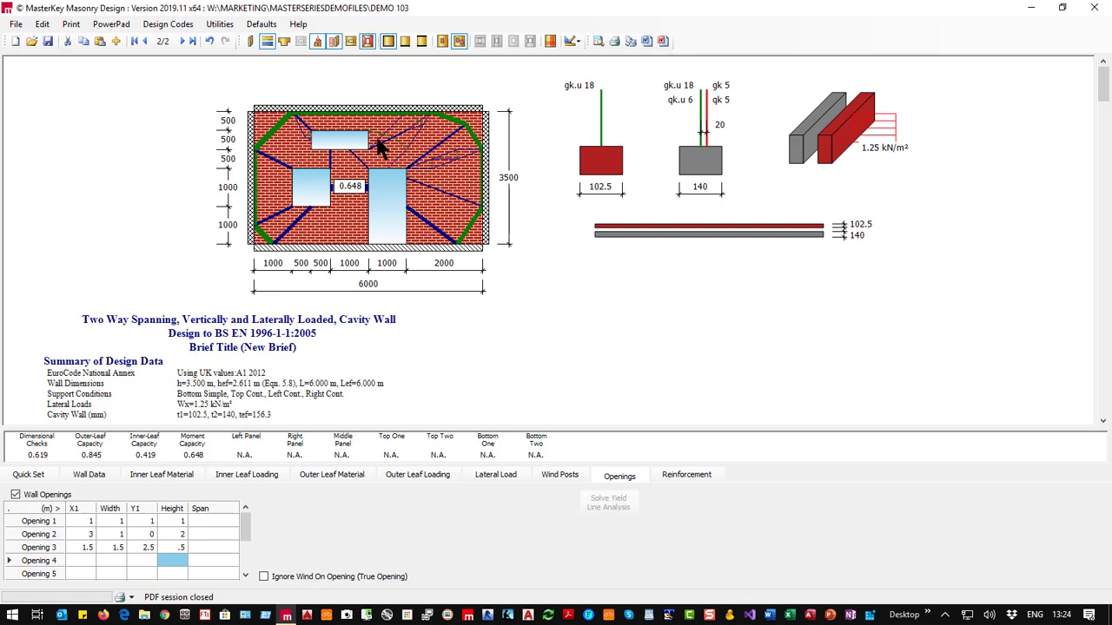
Reduce the inner leaf thickness t2 from 140 to 125 mm, then to 100 mm.
left_click(89, 474)
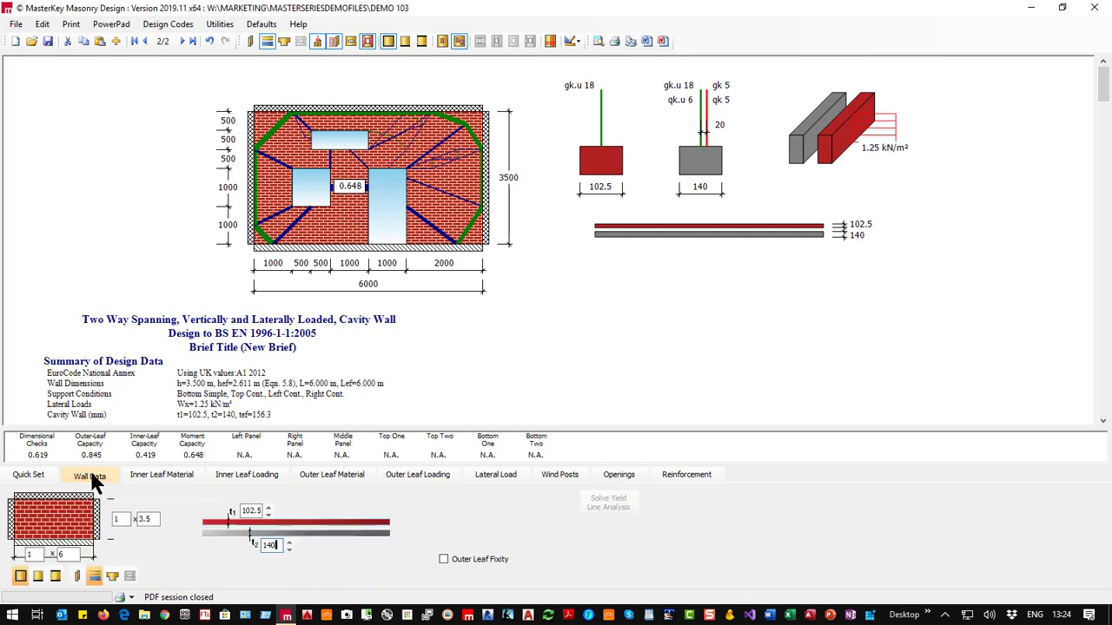
double_click(269, 545)
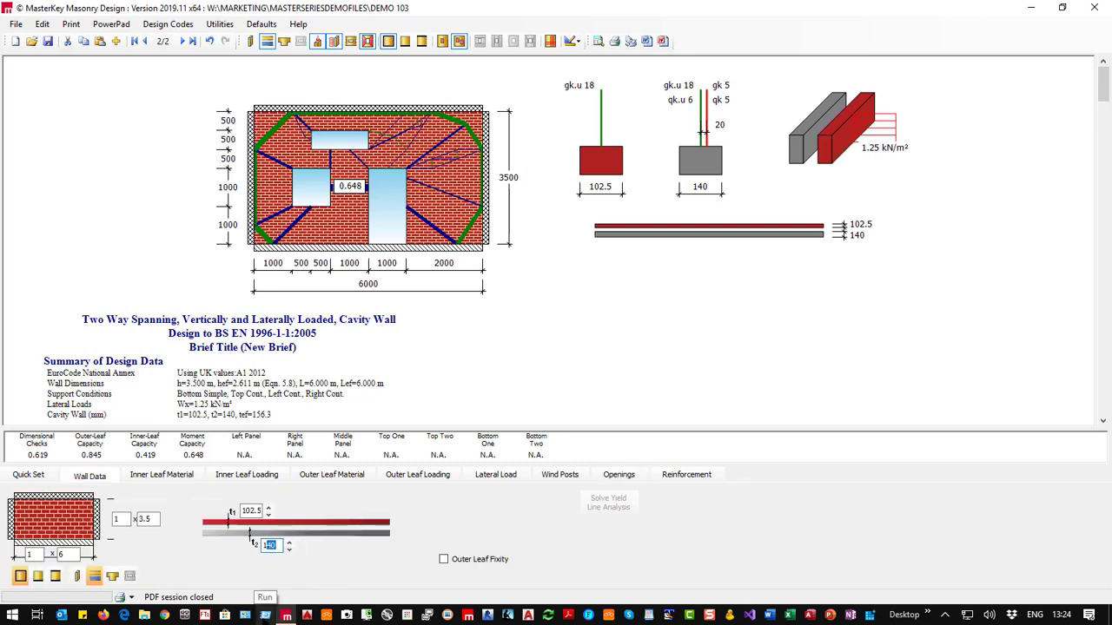
type("125")
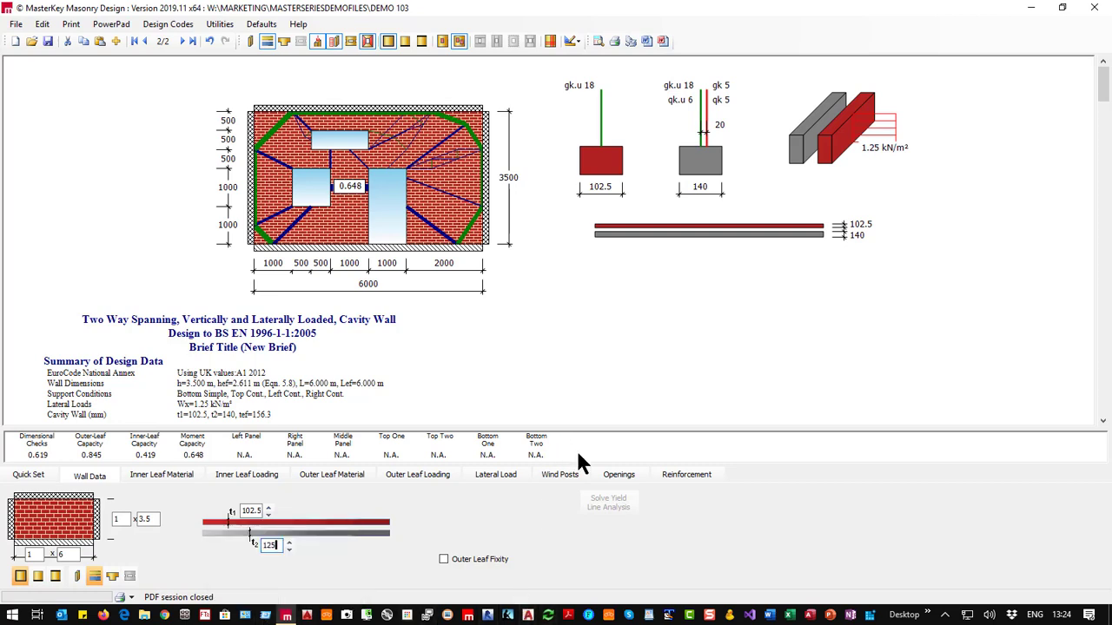
left_click(585, 502)
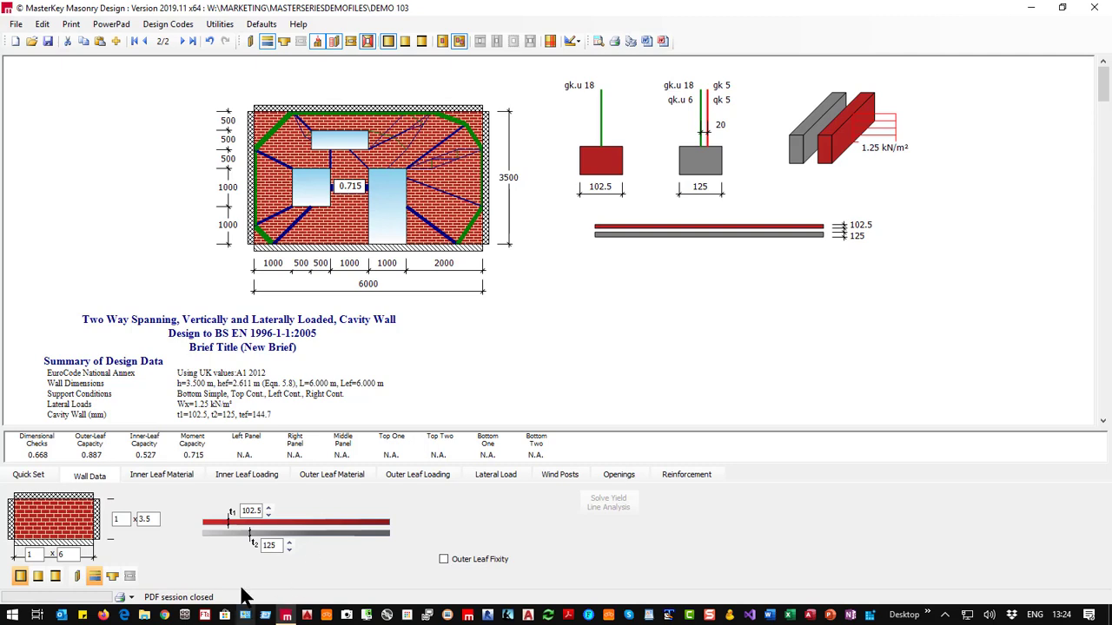
double_click(267, 548)
type("10")
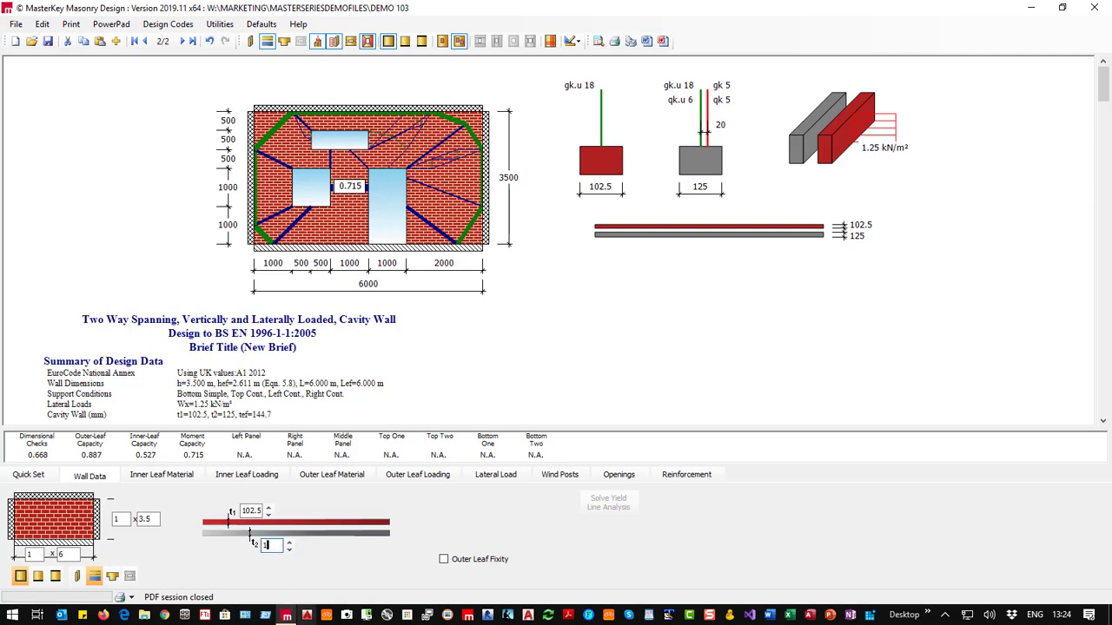
type("0")
key("Return")
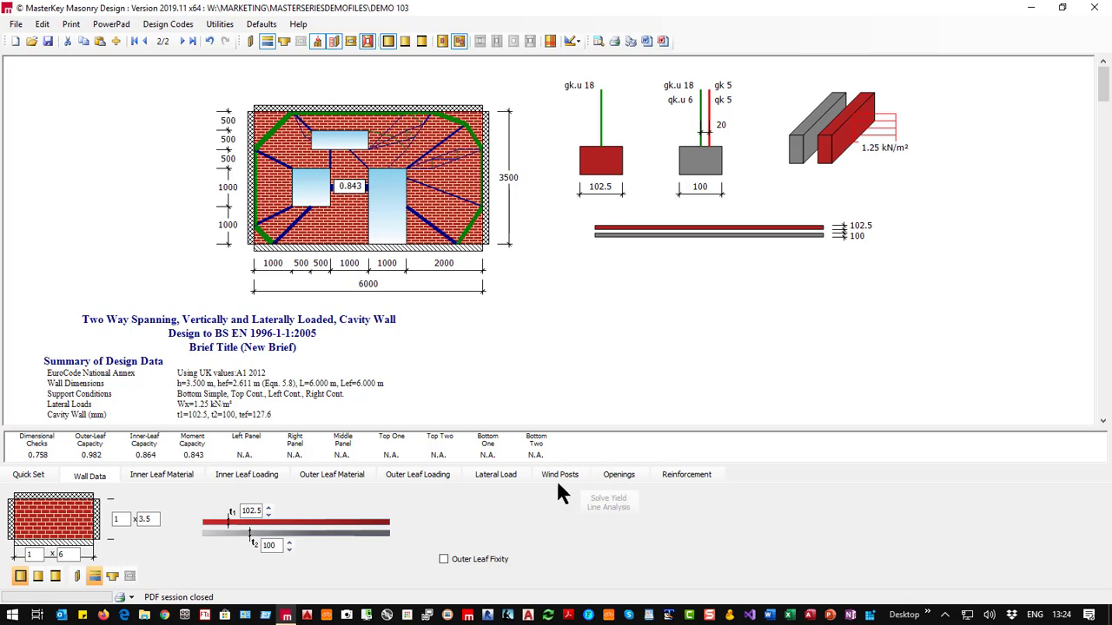
left_click(671, 475)
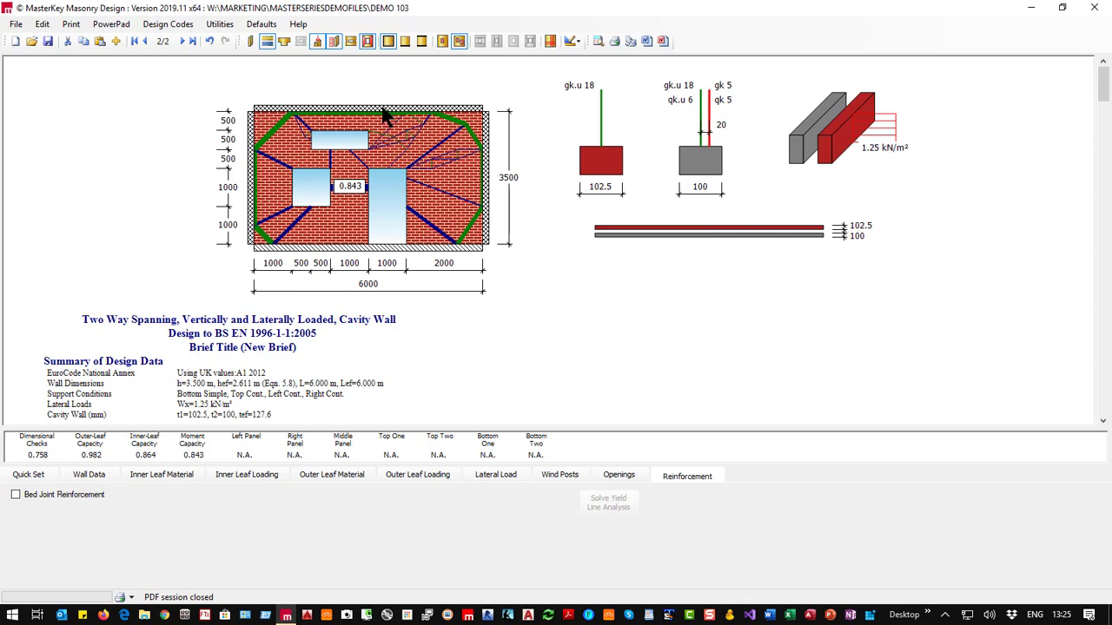
Add an inner-leaf concentrated point load of gk 8 kN and qk 15 kN at 2 m.
left_click(257, 472)
left_click(173, 494)
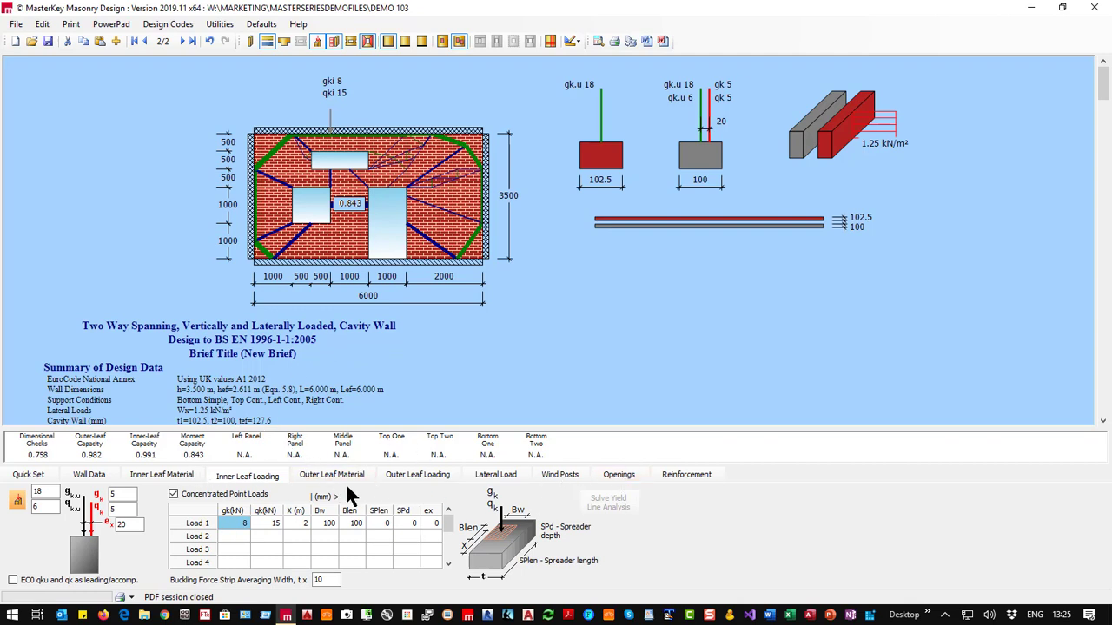
scroll(375, 366, "down", 15)
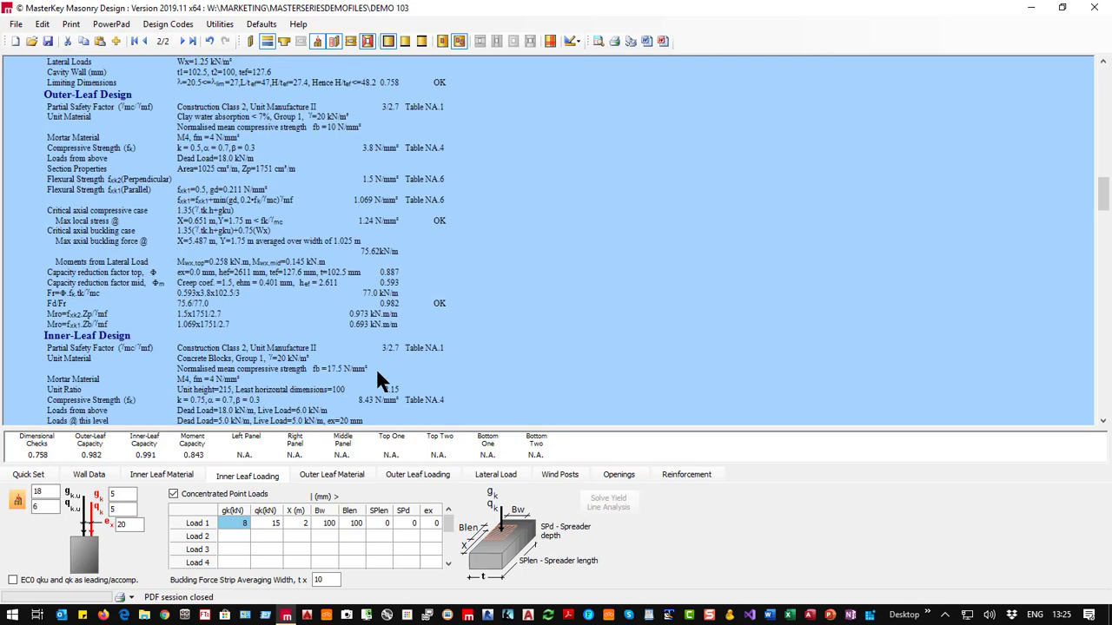
scroll(376, 368, "up", 1)
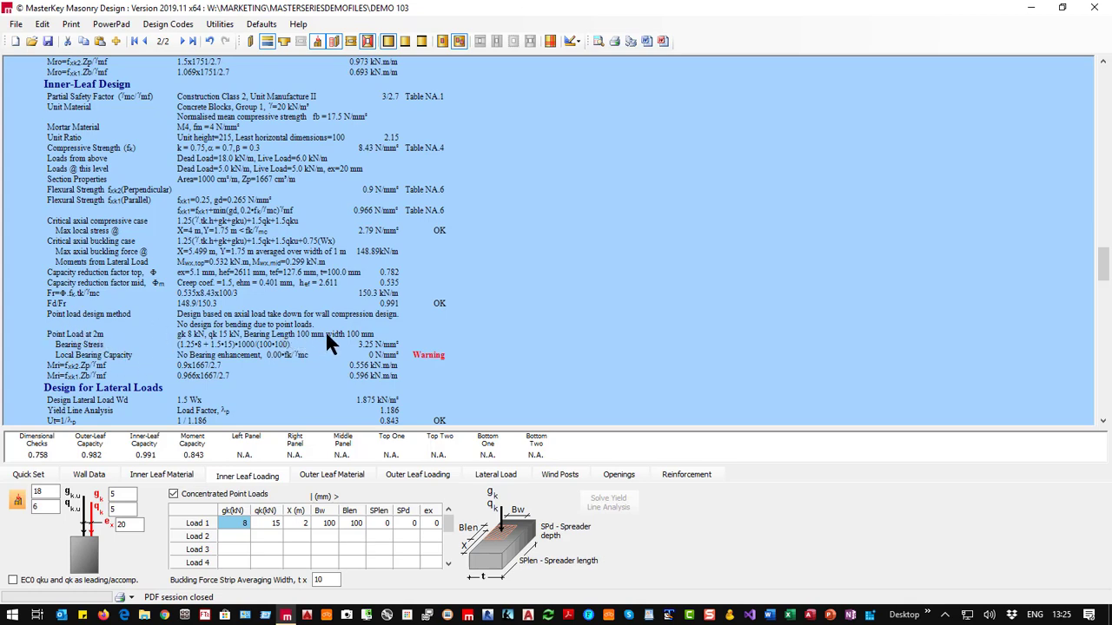
scroll(322, 174, "up", 10)
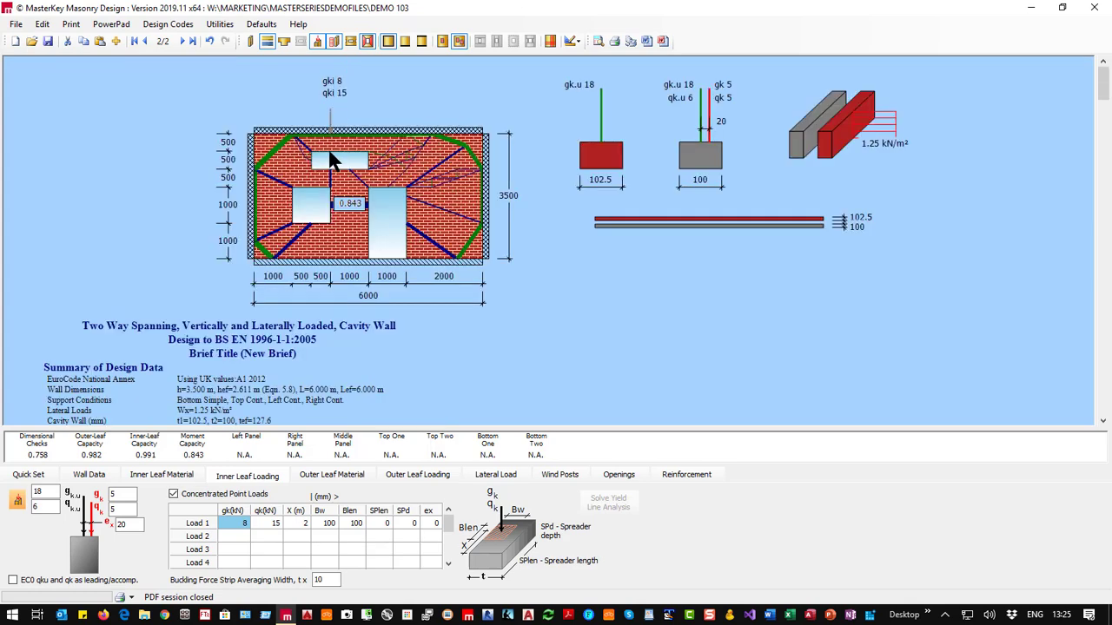
left_click(400, 519)
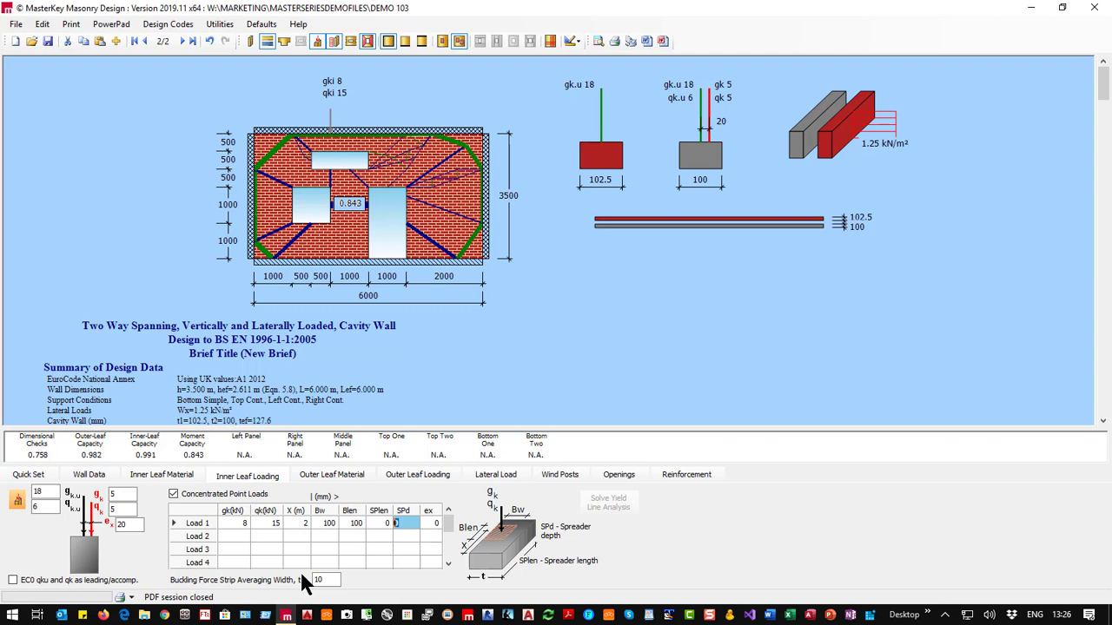
Give Load 1 a 215 mm deep, 450 mm long spreader, raising the inner-leaf ratio to 0.993.
type("215")
left_click(372, 523)
type("450")
key("Return")
left_click(344, 537)
scroll(279, 367, "down", 15)
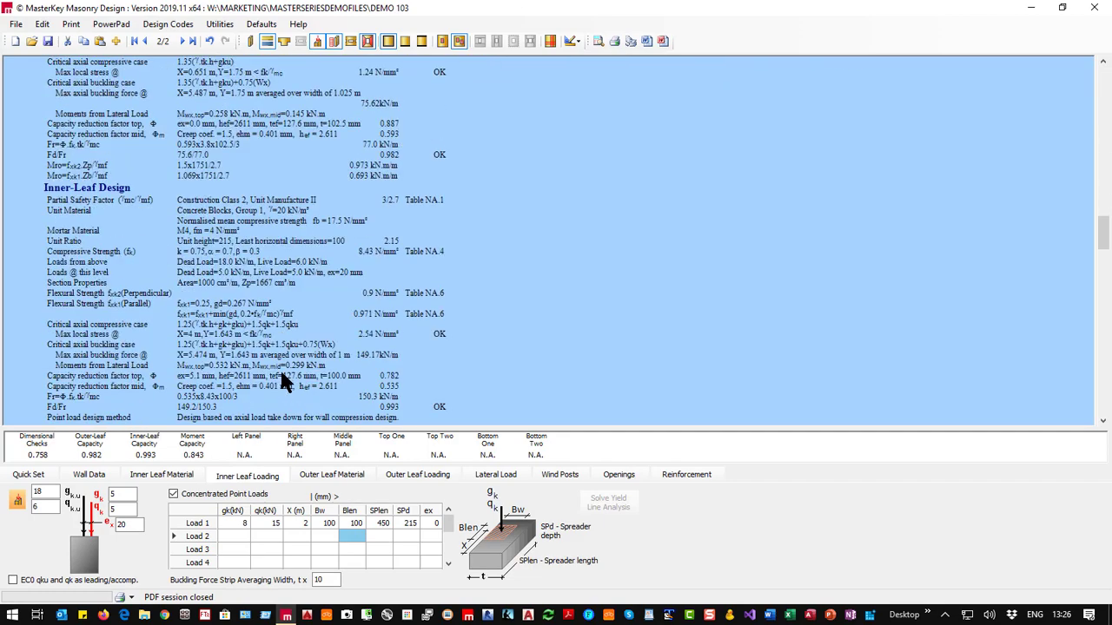
scroll(281, 366, "up", 12)
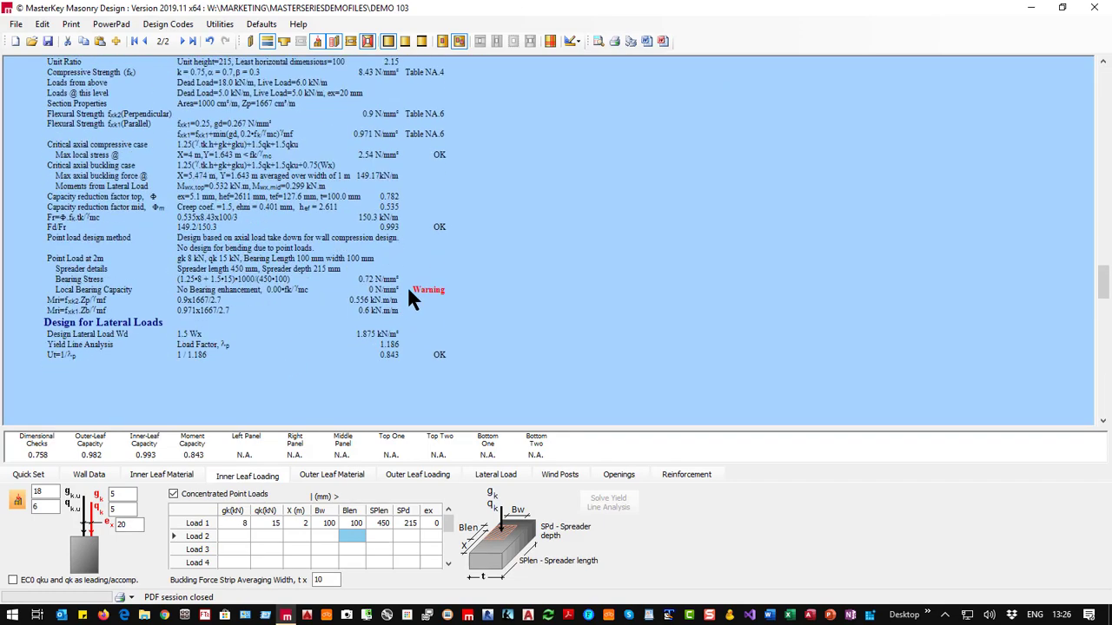
scroll(347, 300, "up", 4)
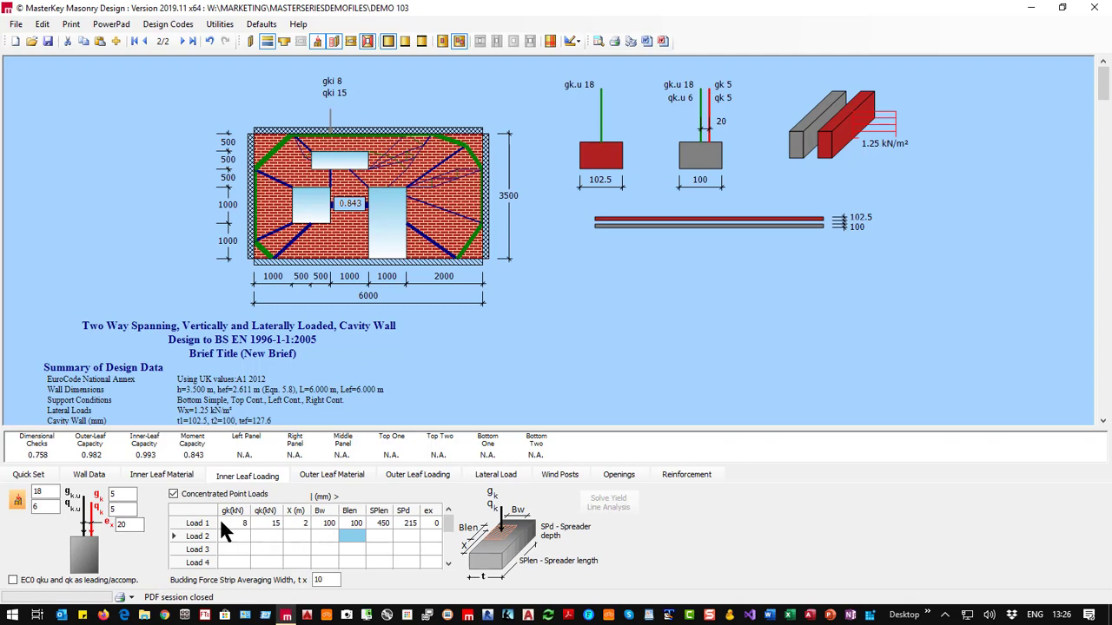
Move Load 1 to 3.5 m along the wall, giving a 0.934 inner-leaf ratio.
left_click(290, 522)
key("Return")
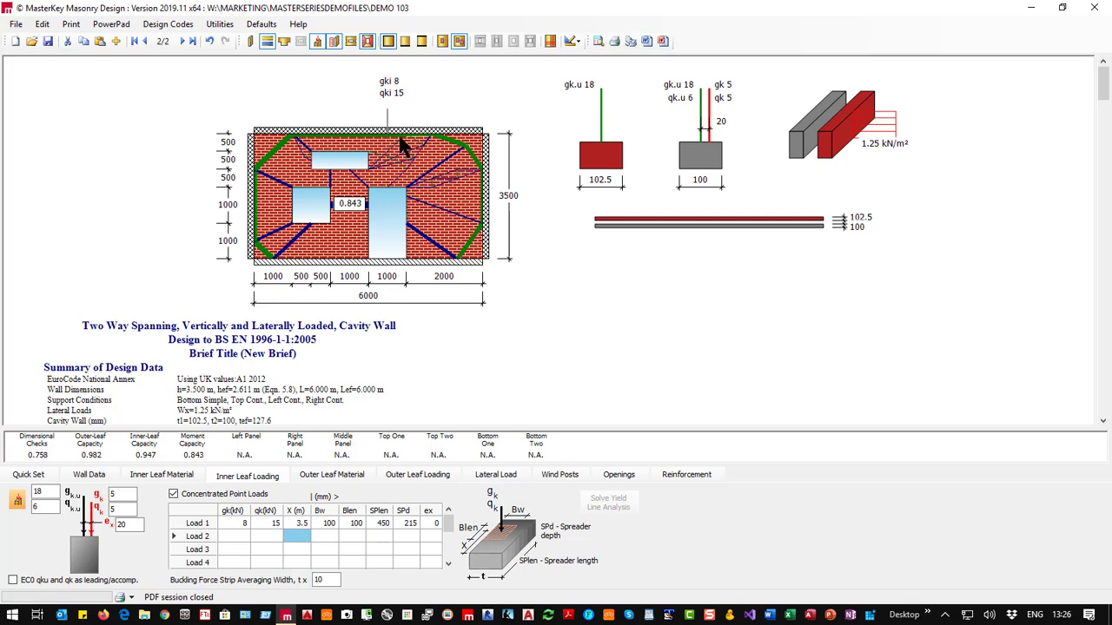
left_click(377, 523)
Set Load 1's spreader length to 0 and review the point load bearing check in the report.
left_click(399, 522)
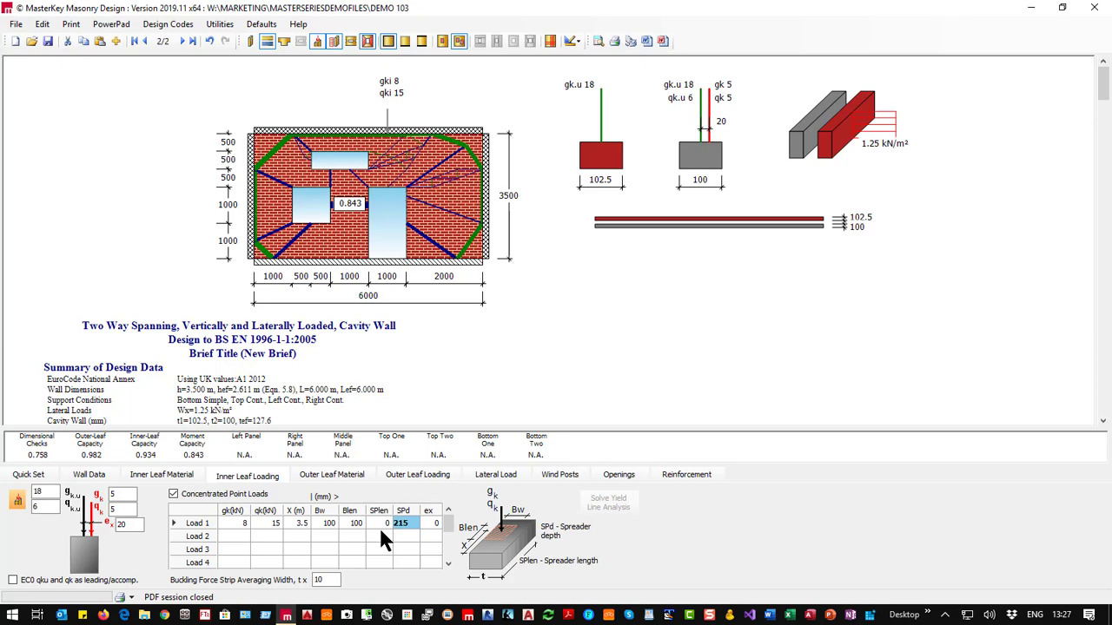
scroll(291, 382, "down", 5)
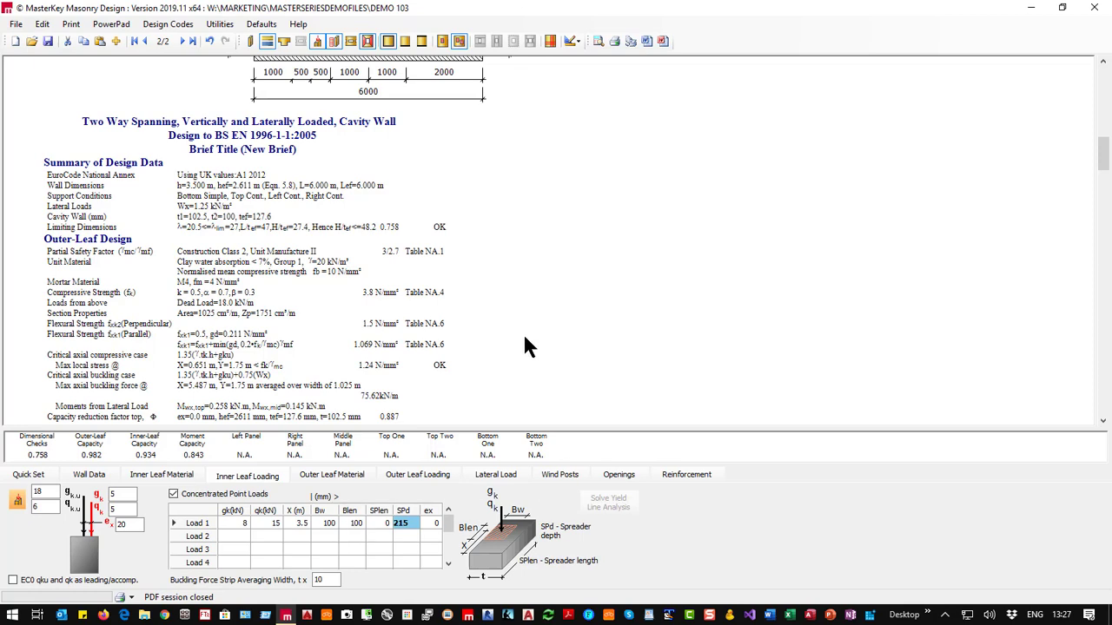
scroll(311, 325, "down", 15)
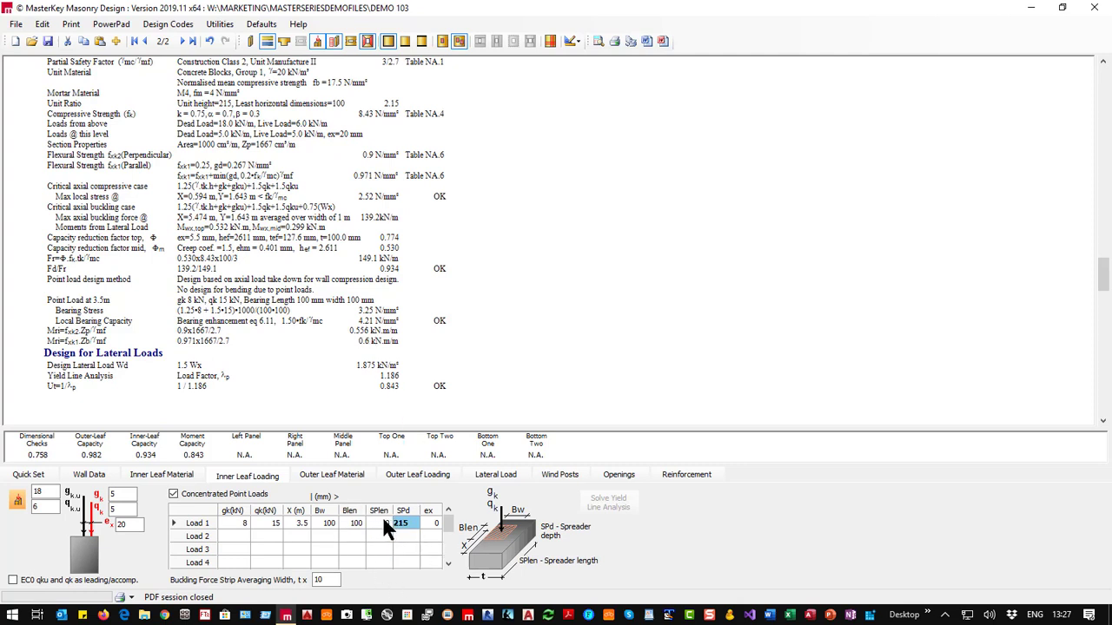
scroll(306, 330, "up", 15)
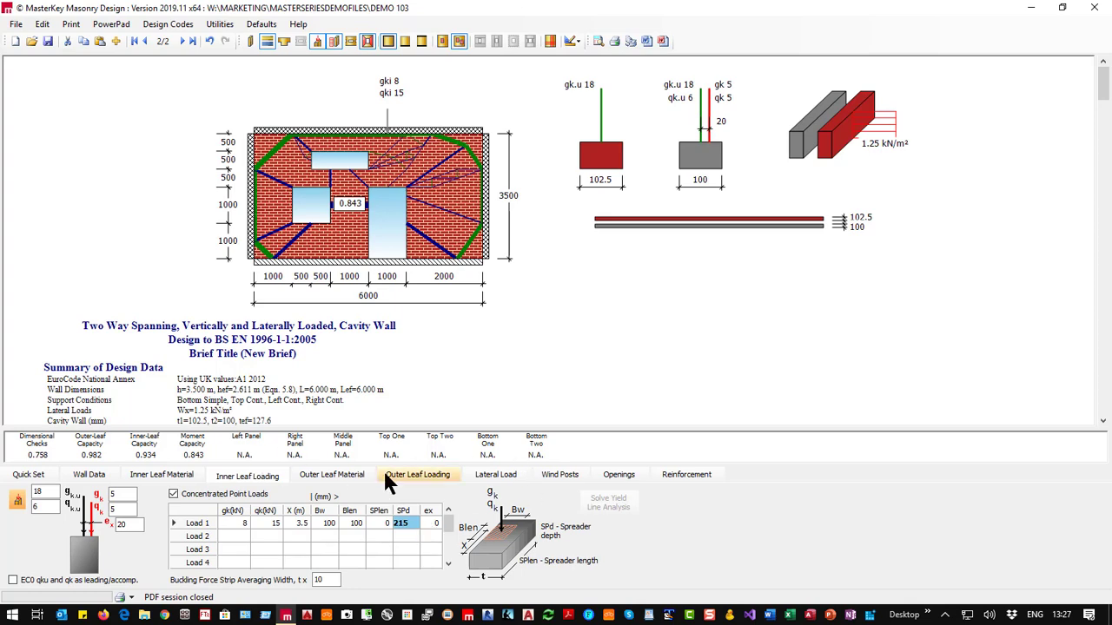
scroll(300, 386, "down", 1)
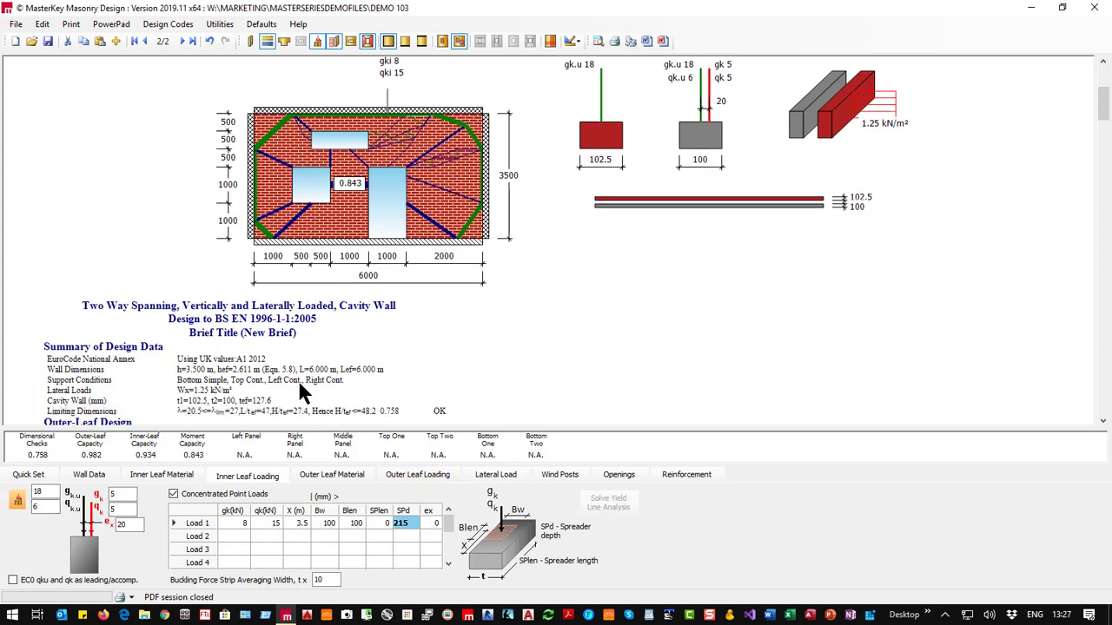
scroll(299, 391, "down", 10)
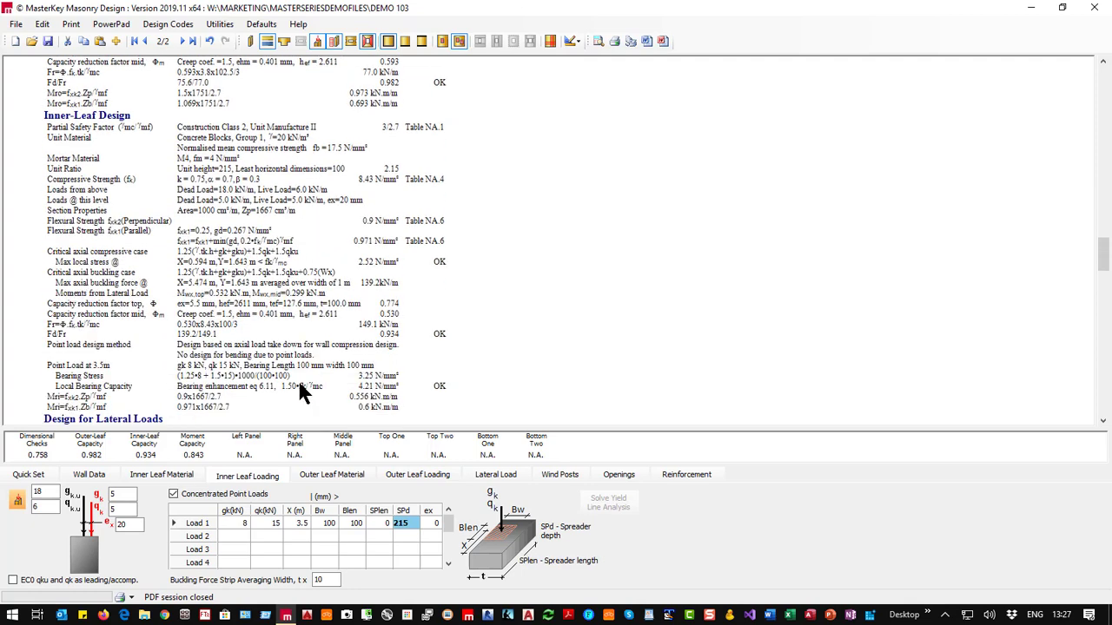
scroll(299, 389, "down", 3)
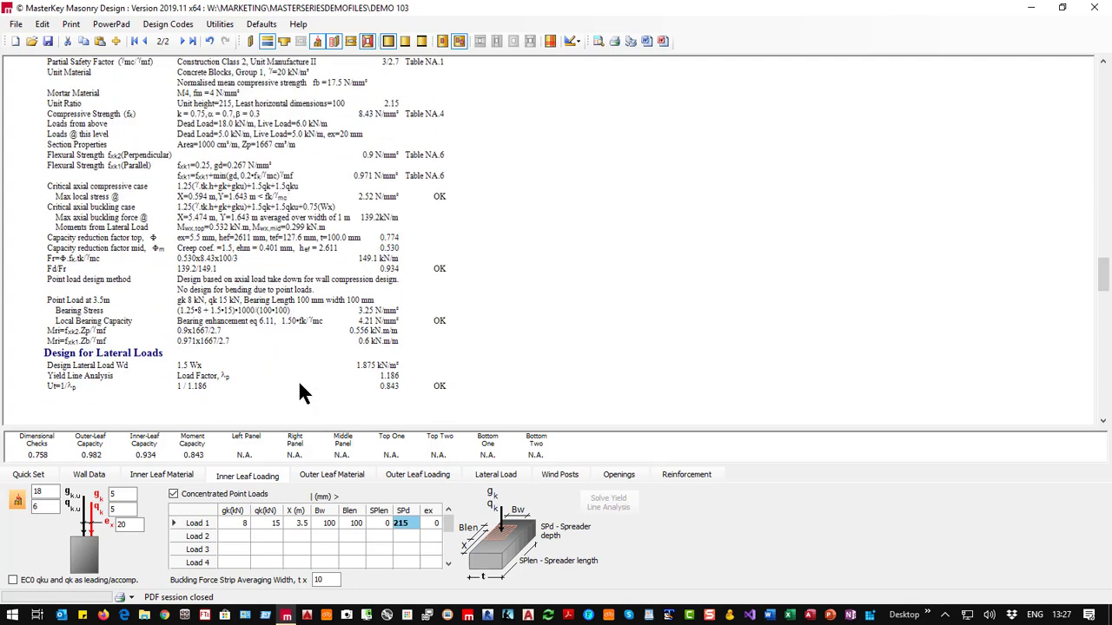
scroll(297, 378, "up", 13)
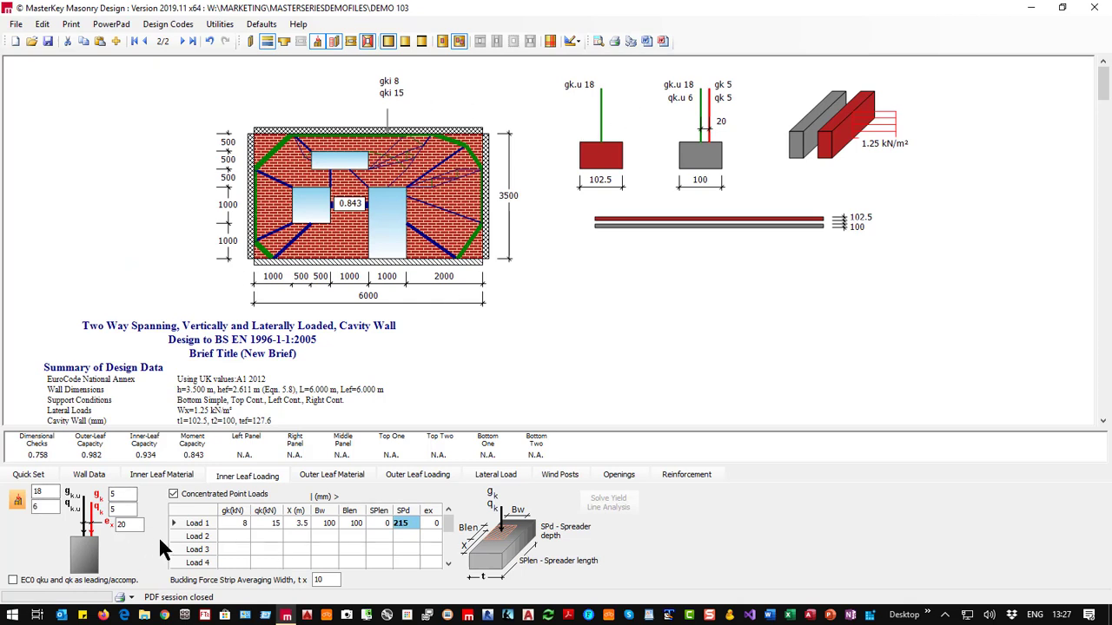
Remove the concentrated point load and inner-leaf vertical loading, then view the Wall Data.
left_click(173, 494)
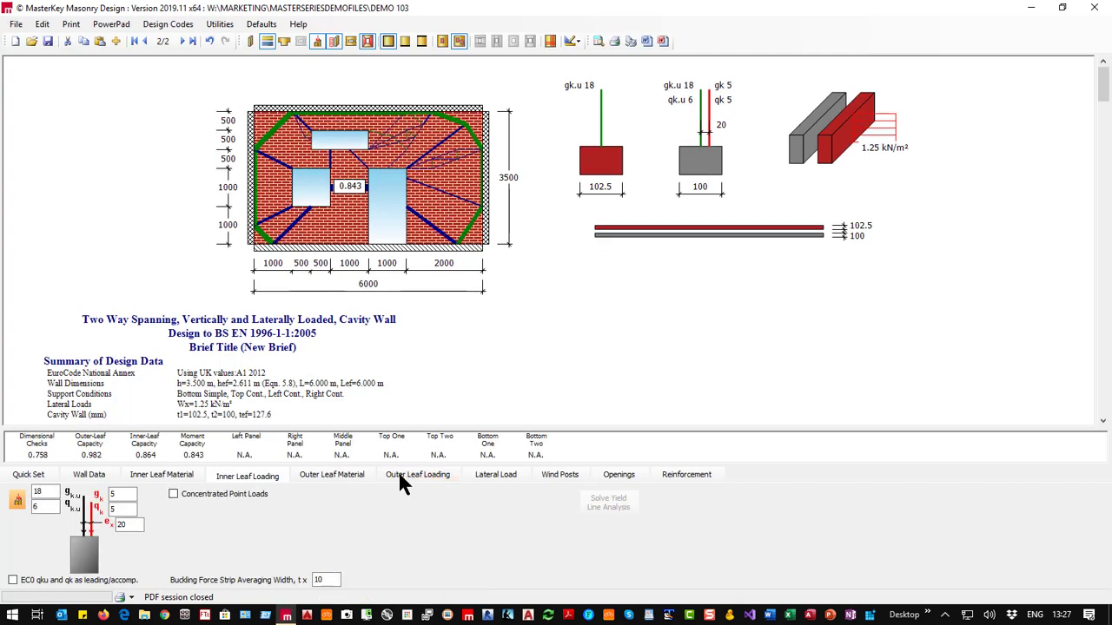
left_click(18, 501)
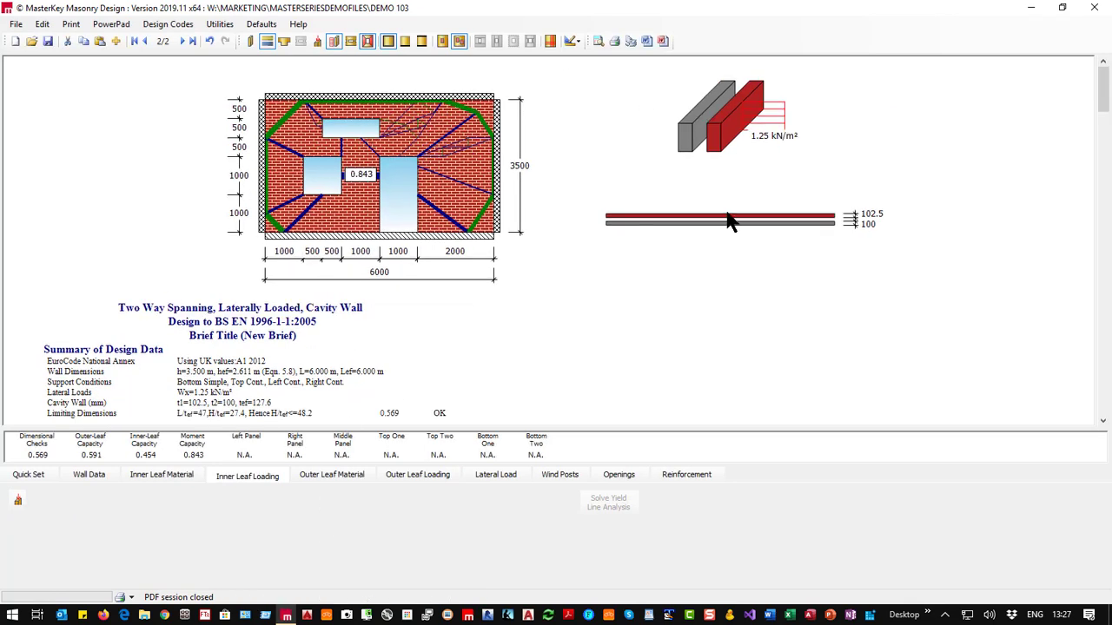
left_click(90, 475)
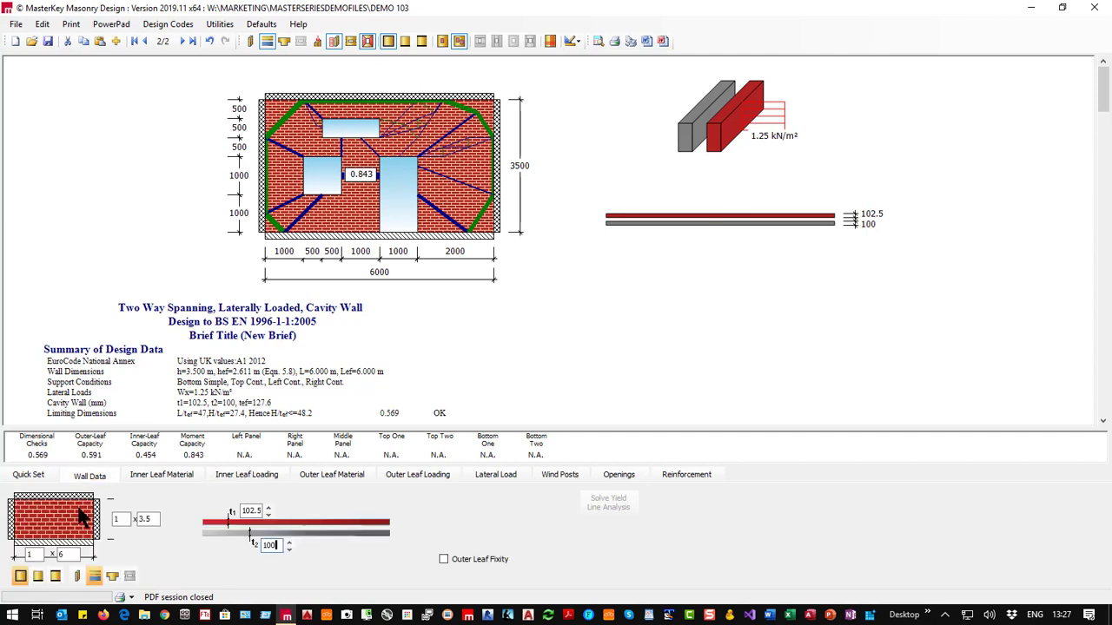
Cycle the left, right and top edge supports until all four wall edges read Simple.
left_click(9, 517)
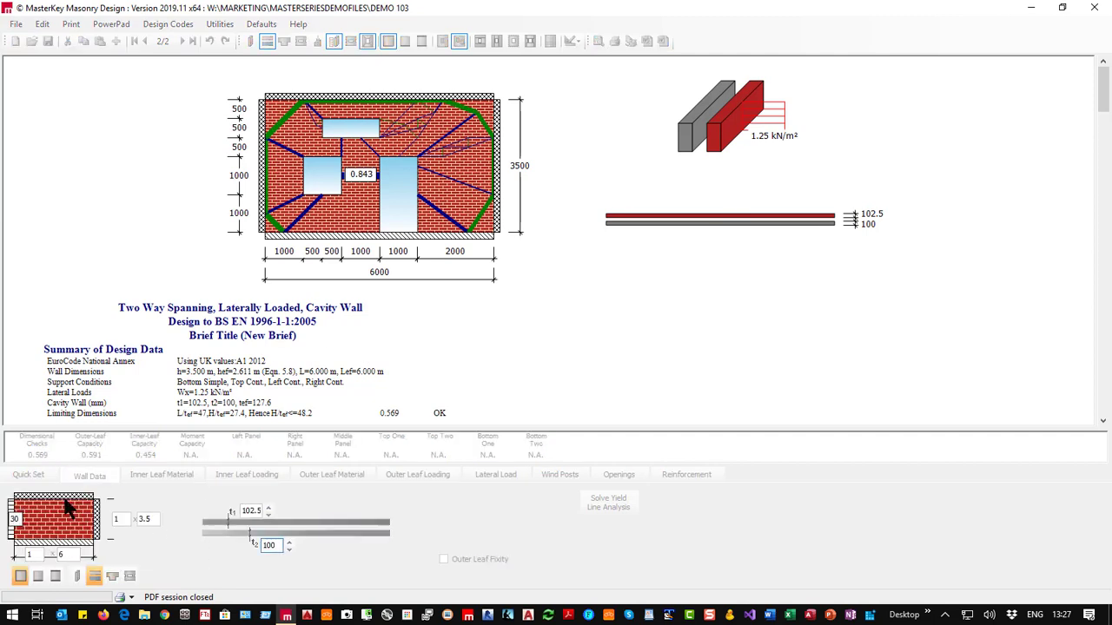
left_click(12, 514)
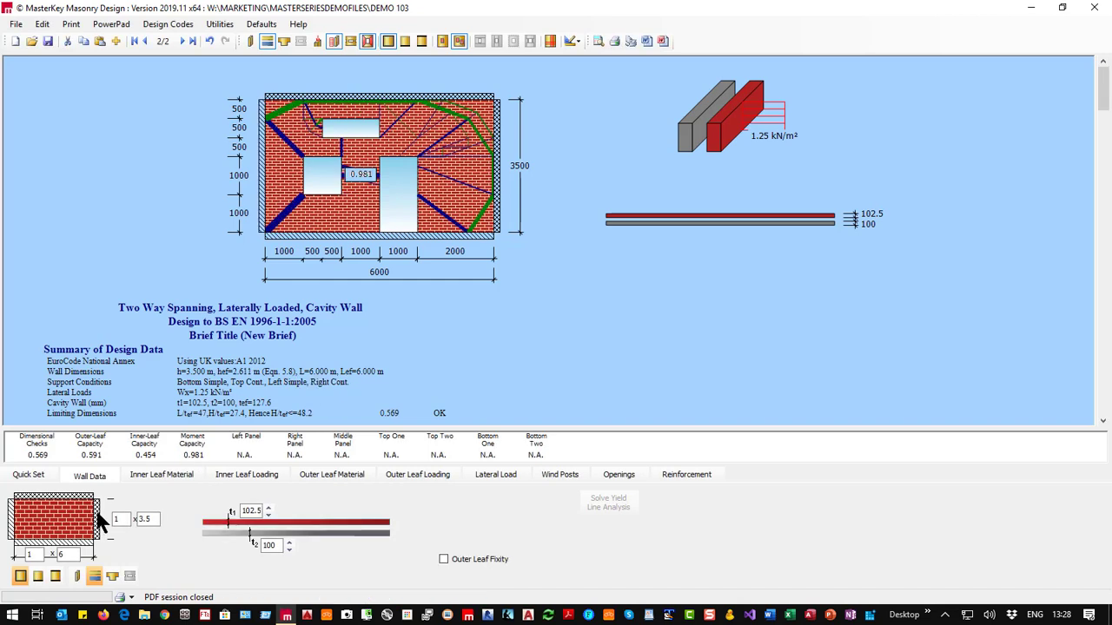
left_click(96, 511)
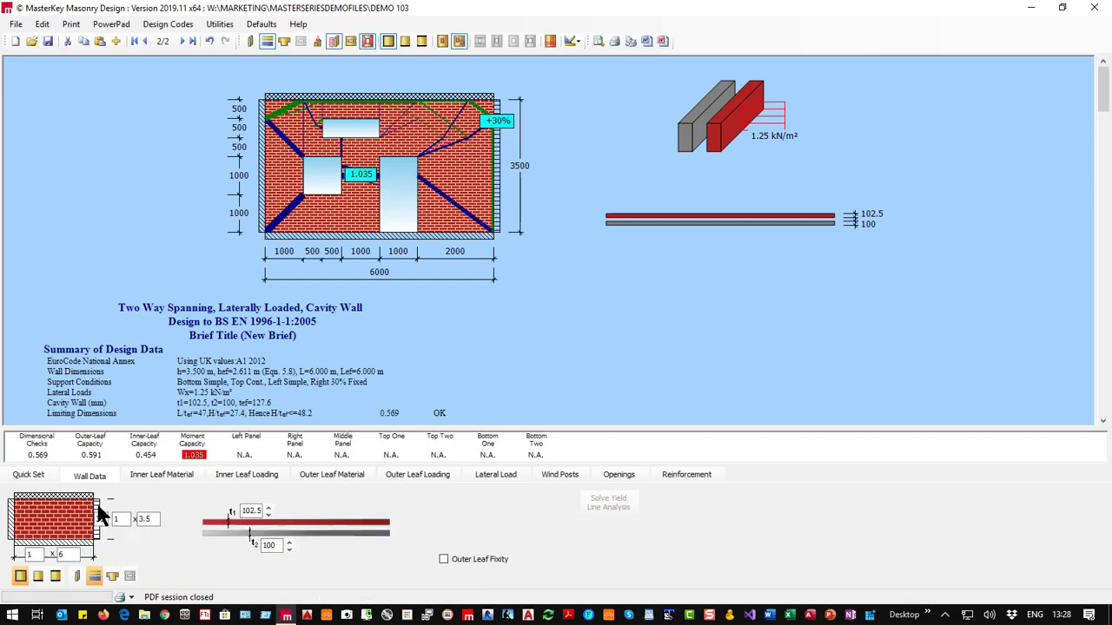
left_click(96, 502)
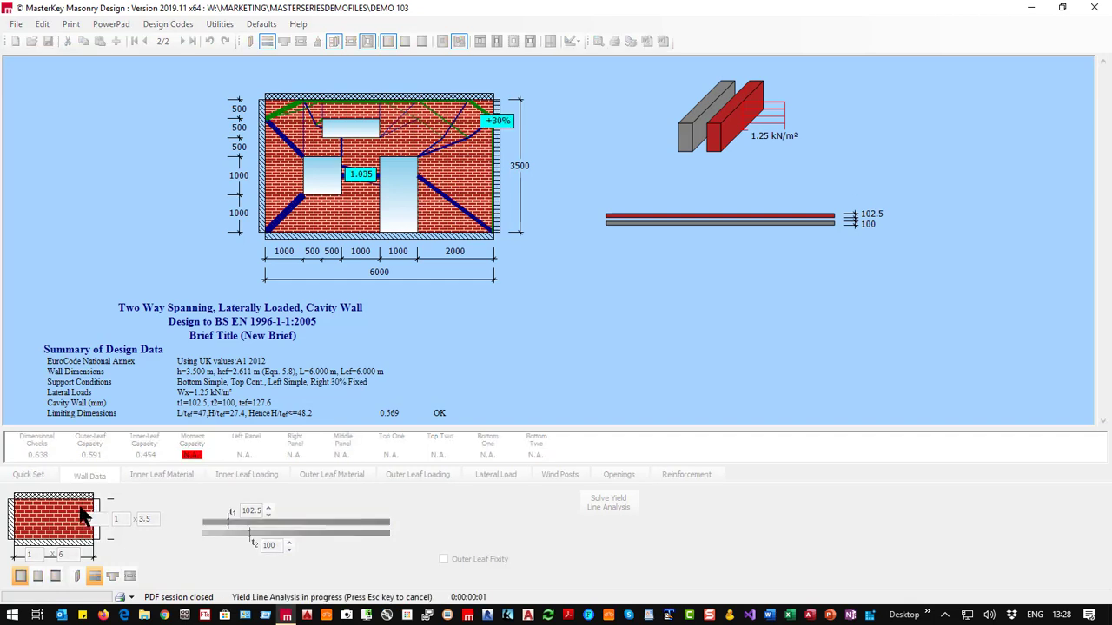
left_click(95, 500)
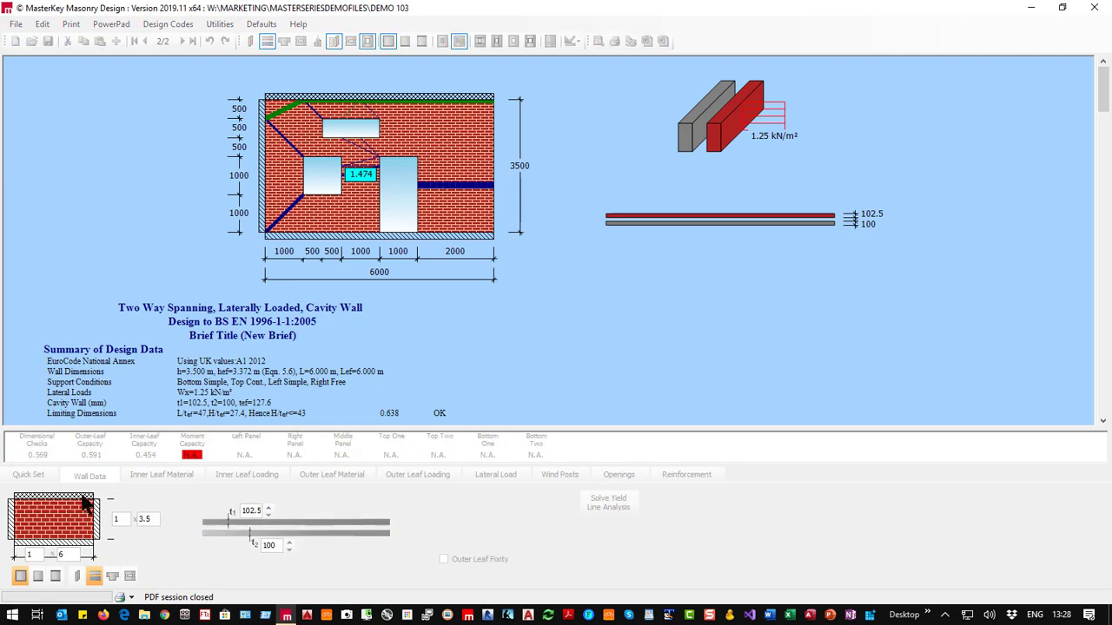
left_click(38, 501)
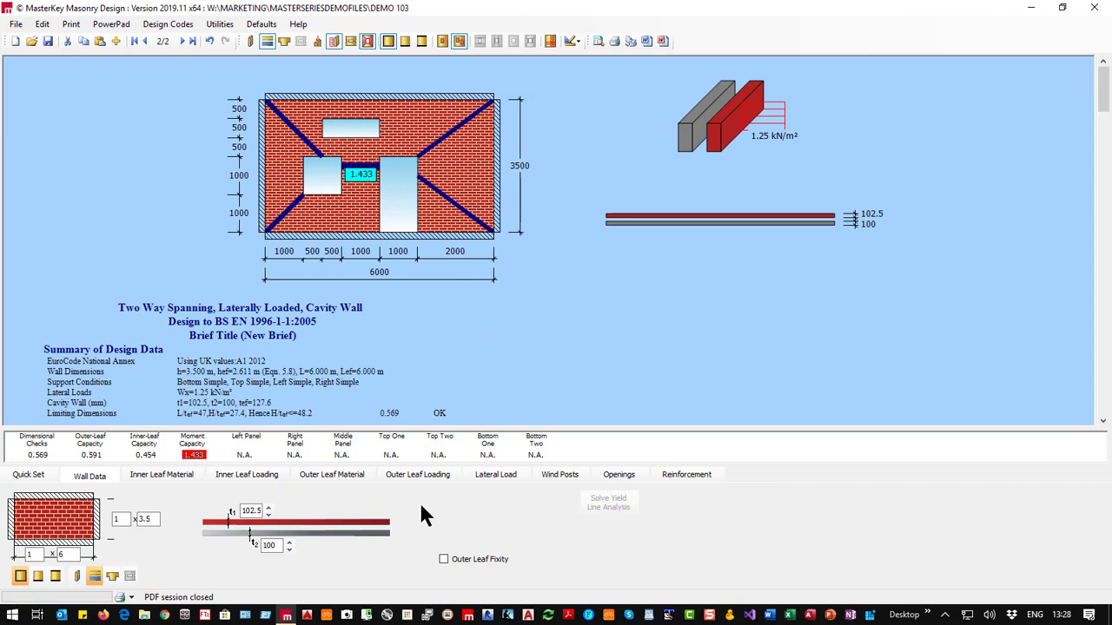
Solve the yield-line analysis at Fine node density, then set node density back to Medium.
left_click(26, 478)
left_click(528, 532)
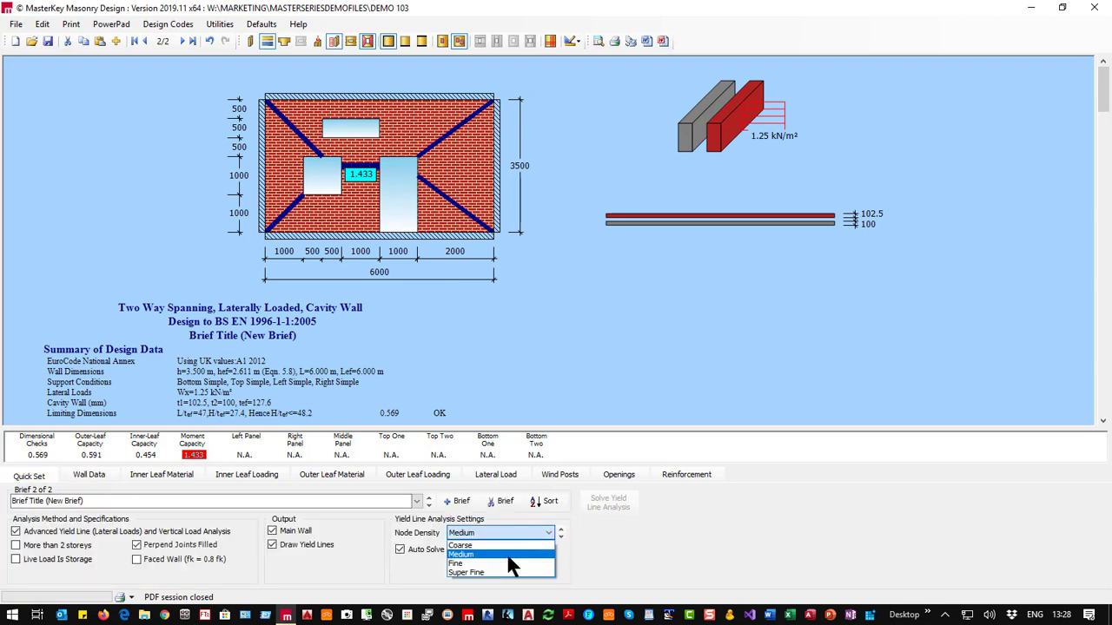
left_click(510, 558)
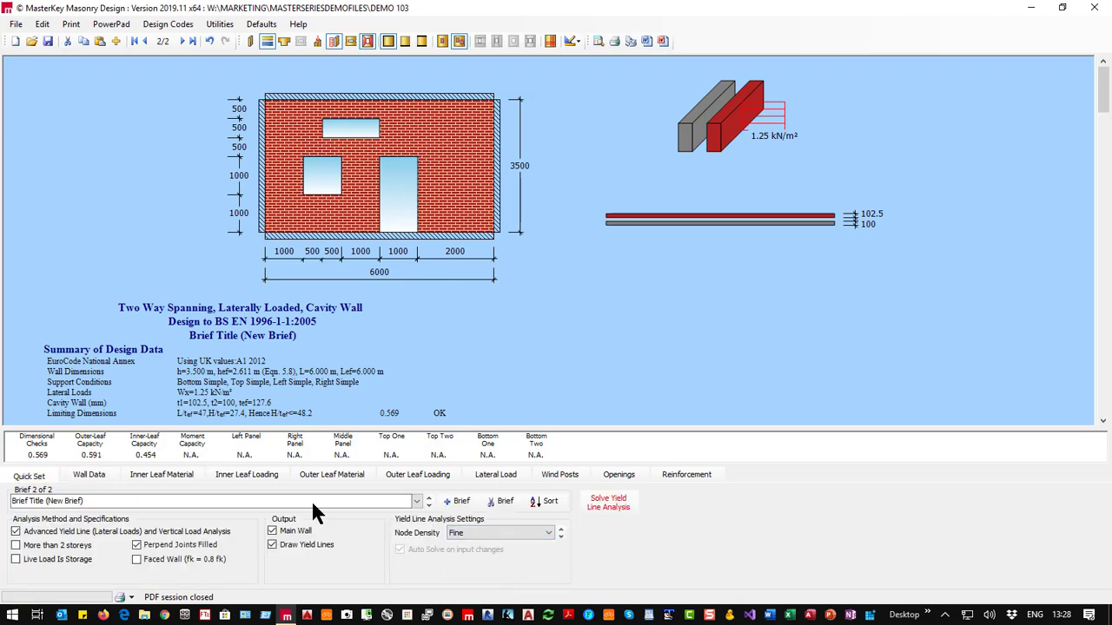
left_click(605, 502)
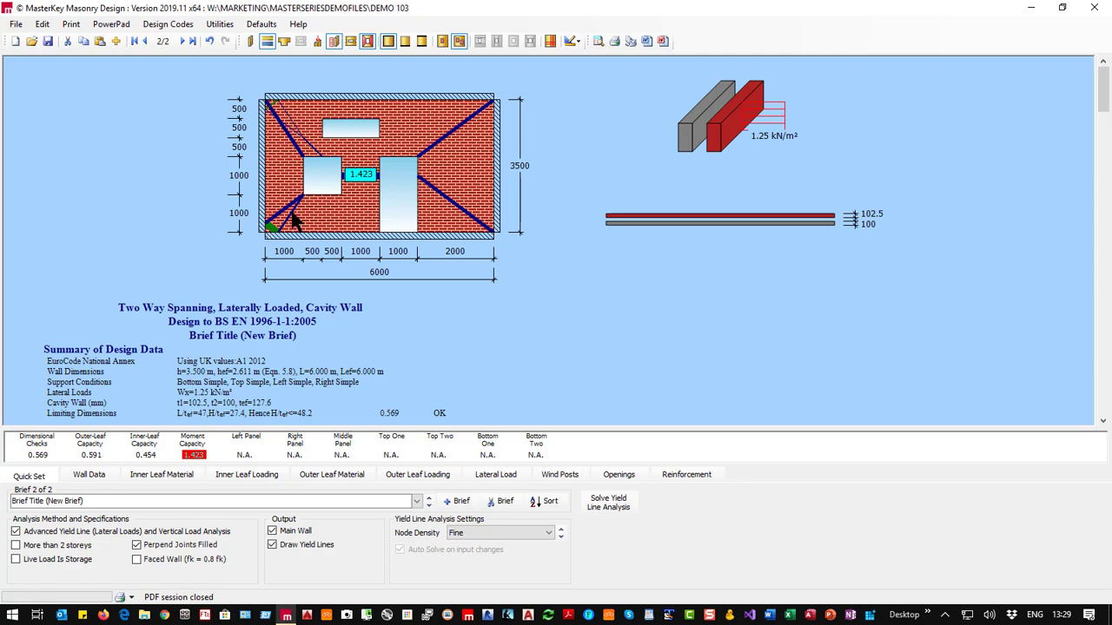
left_click(472, 532)
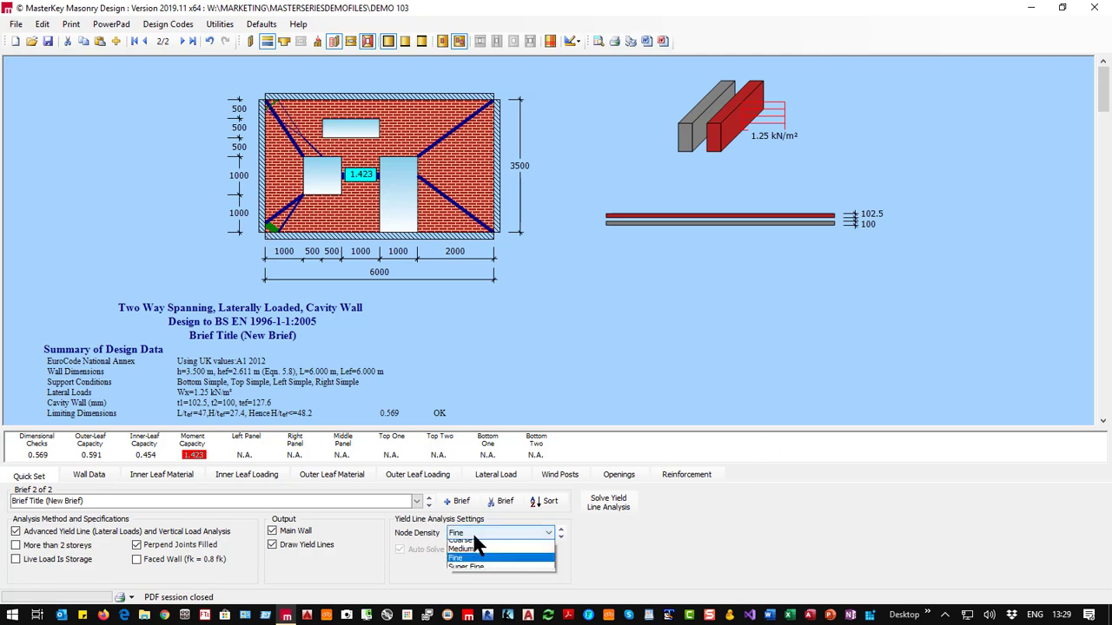
left_click(473, 549)
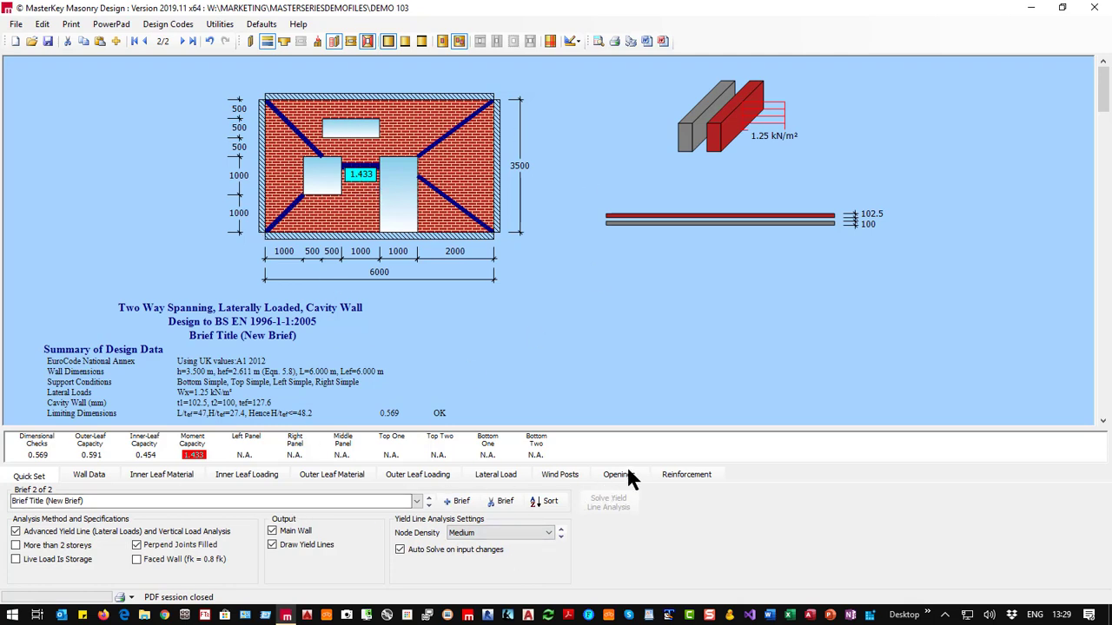
Enable inner-leaf bed-joint reinforcement with 5.00 mm bars, then switch to library reinforcement.
left_click(679, 478)
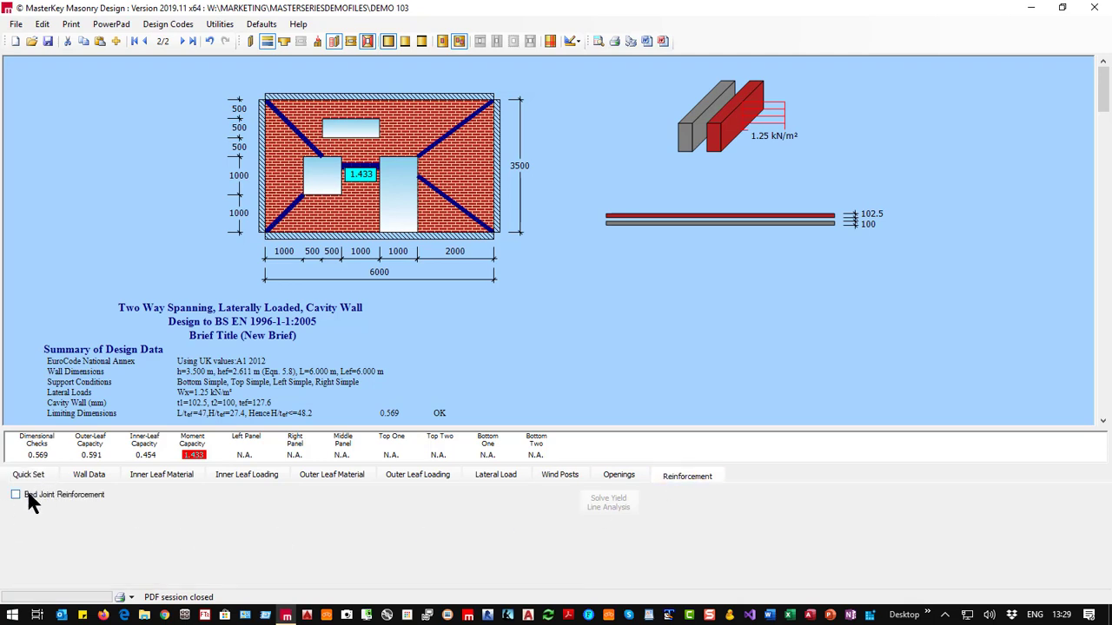
left_click(15, 494)
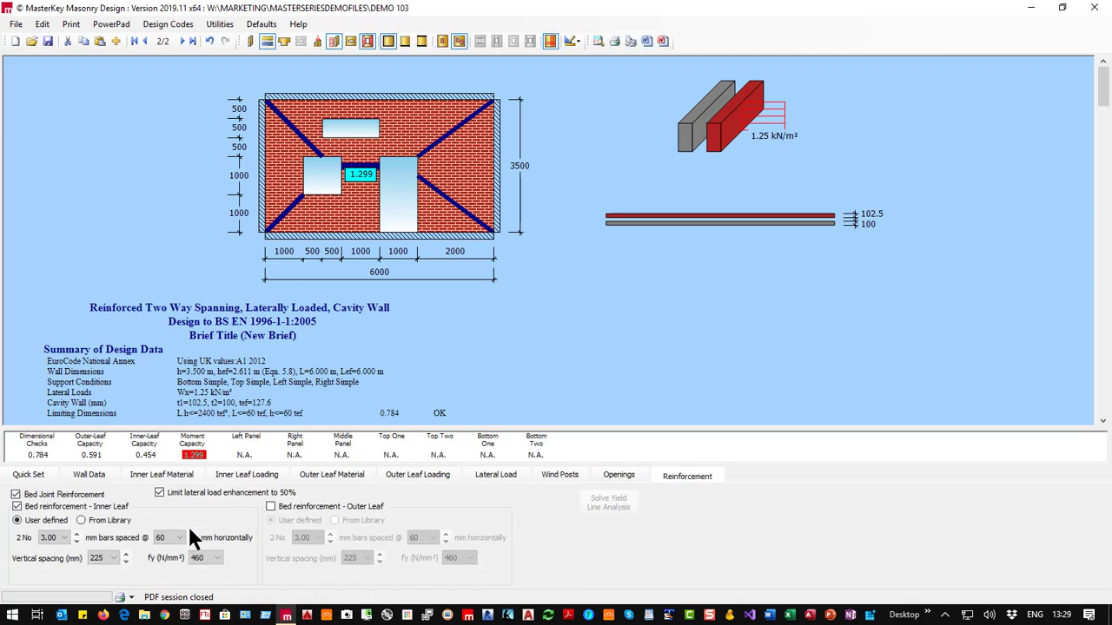
left_click(48, 536)
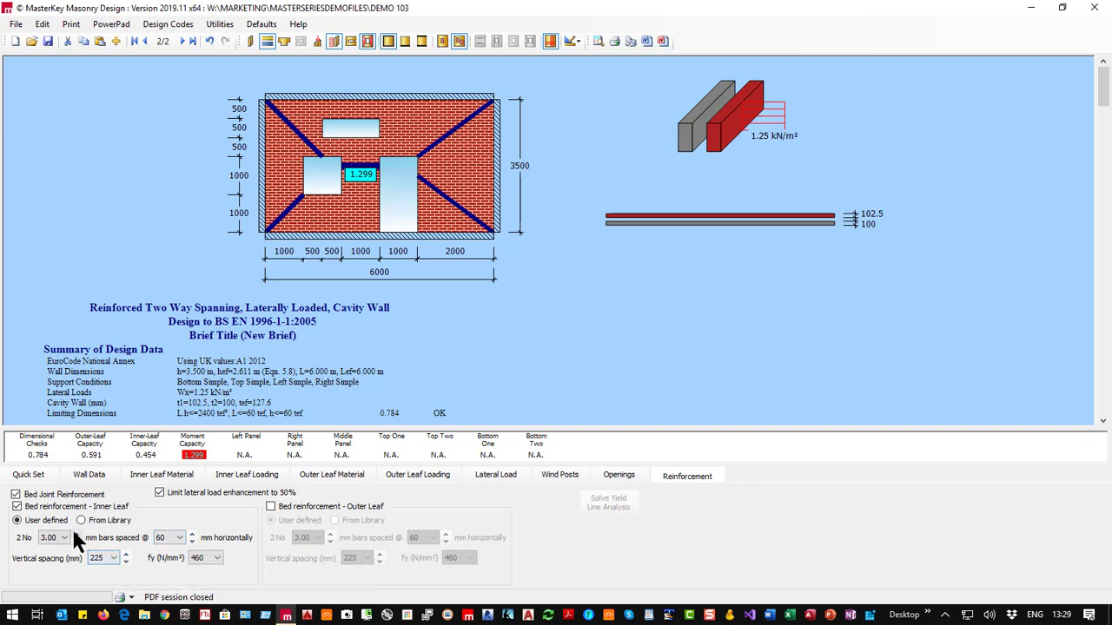
scroll(62, 537, "down", 2)
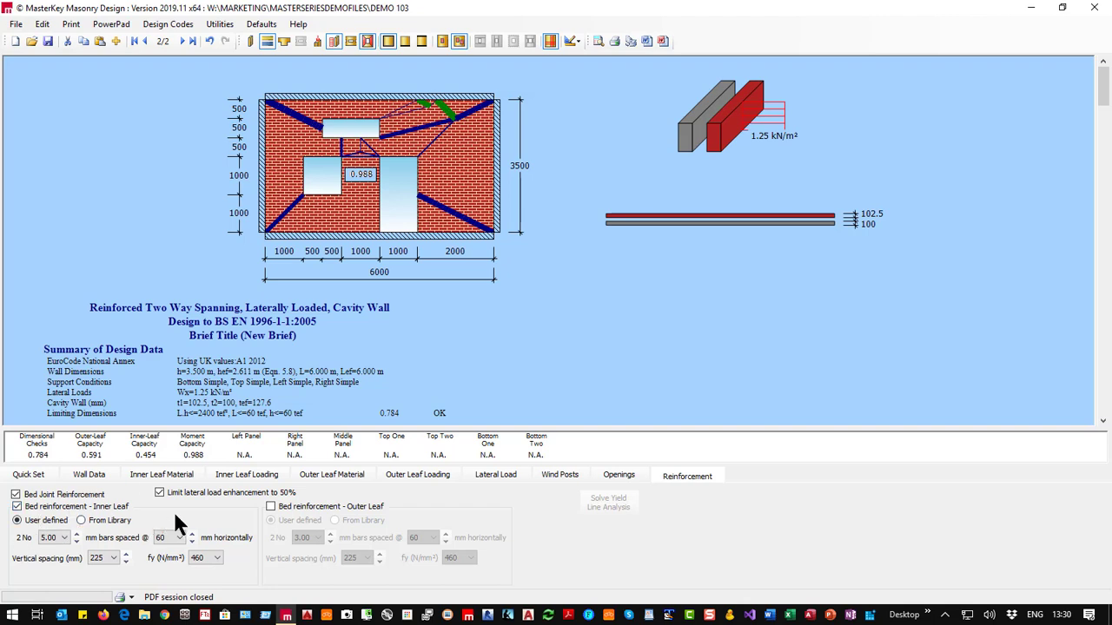
left_click(92, 518)
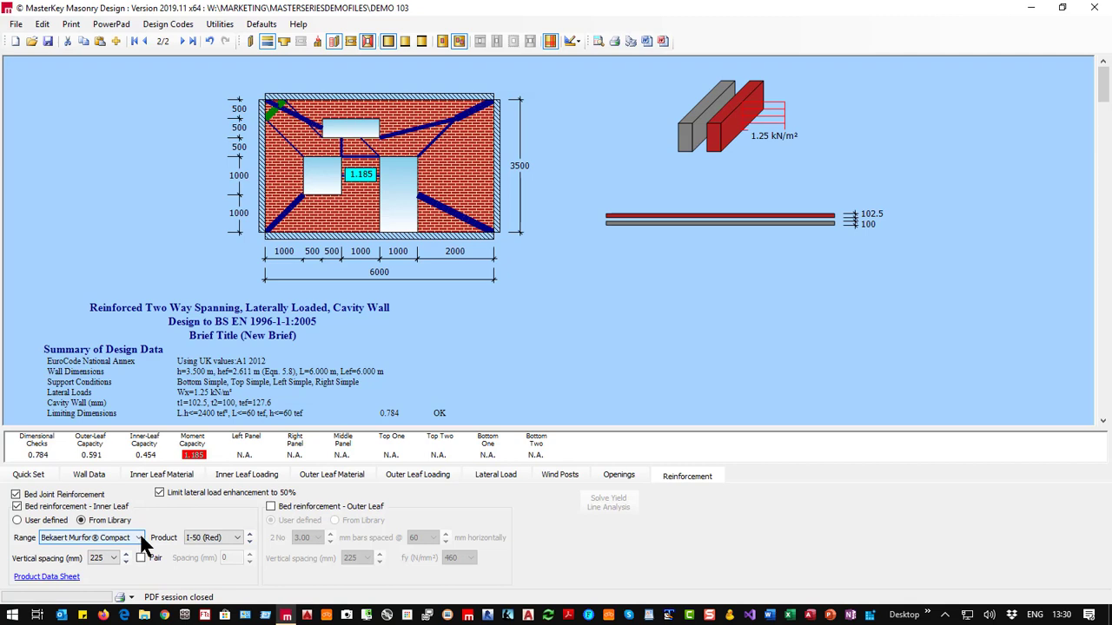
Try Ancon ARM product D5.0/W60 as the inner-leaf bed reinforcement.
left_click(137, 538)
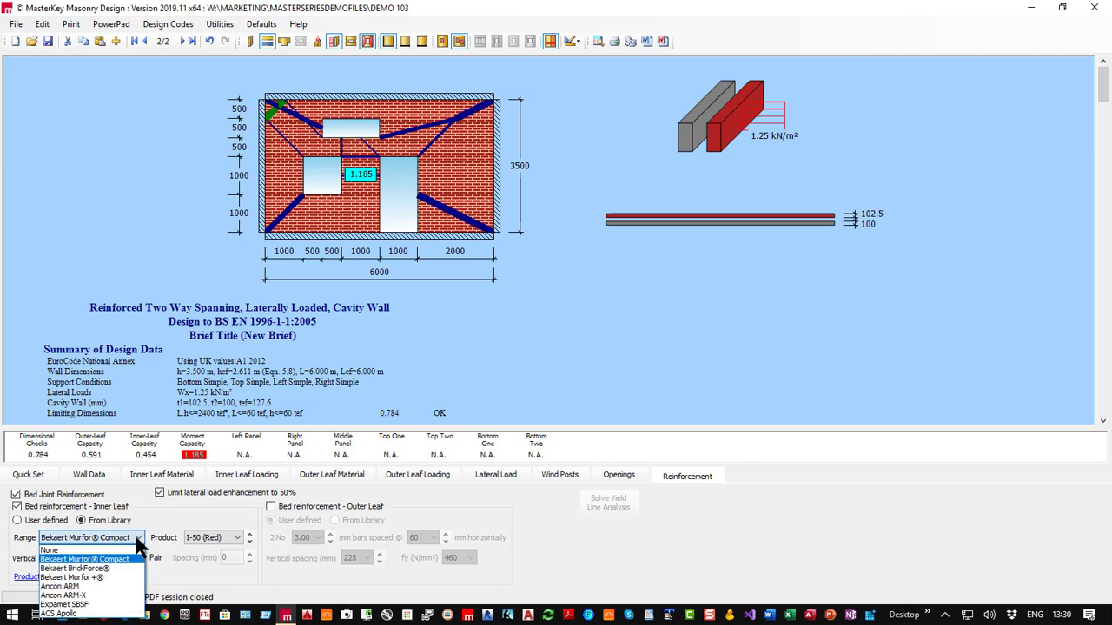
key("Down")
key("Down")
key("Down")
key("Down")
key("Down")
key("Down")
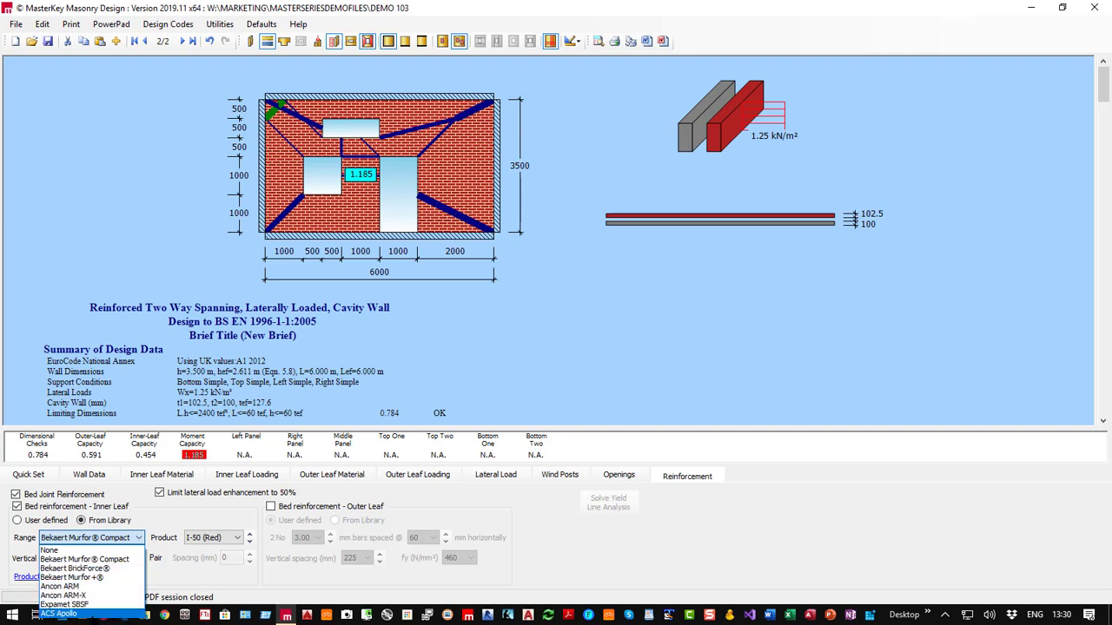
left_click(59, 588)
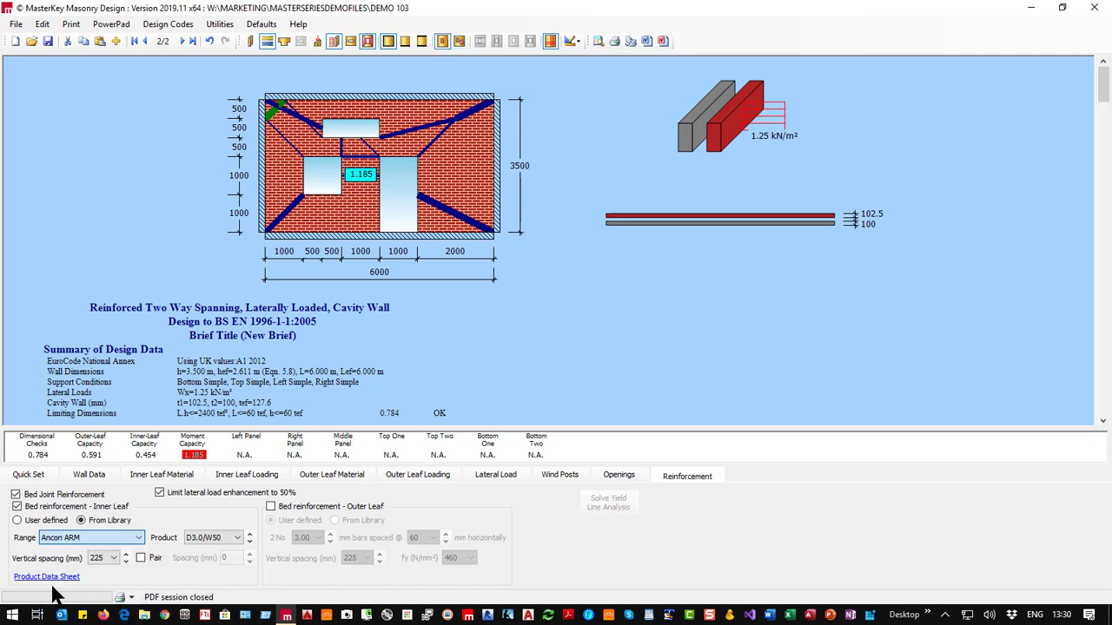
left_click(212, 538)
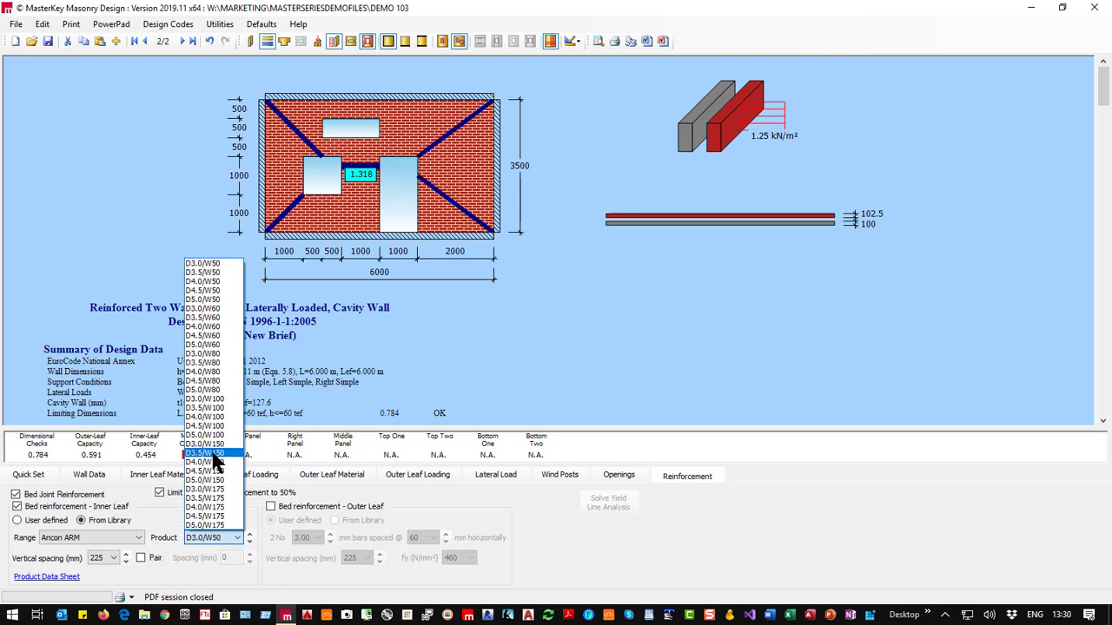
left_click(209, 345)
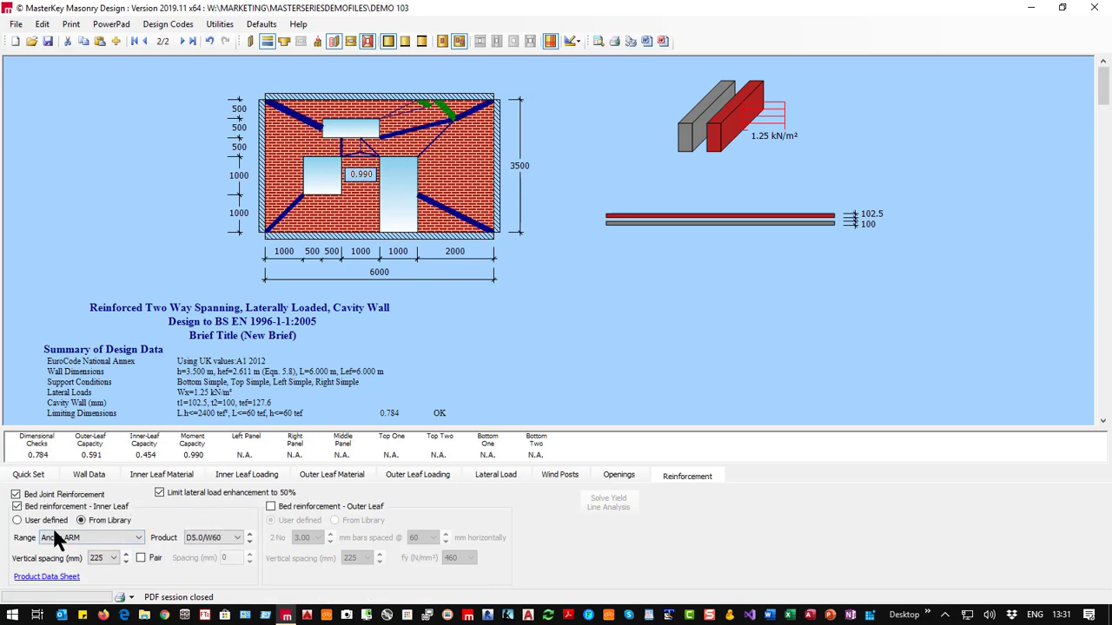
Revert to Bekaert Murfor Compact I-50 (Red) and add outer-leaf bed reinforcement.
left_click(56, 538)
left_click(69, 556)
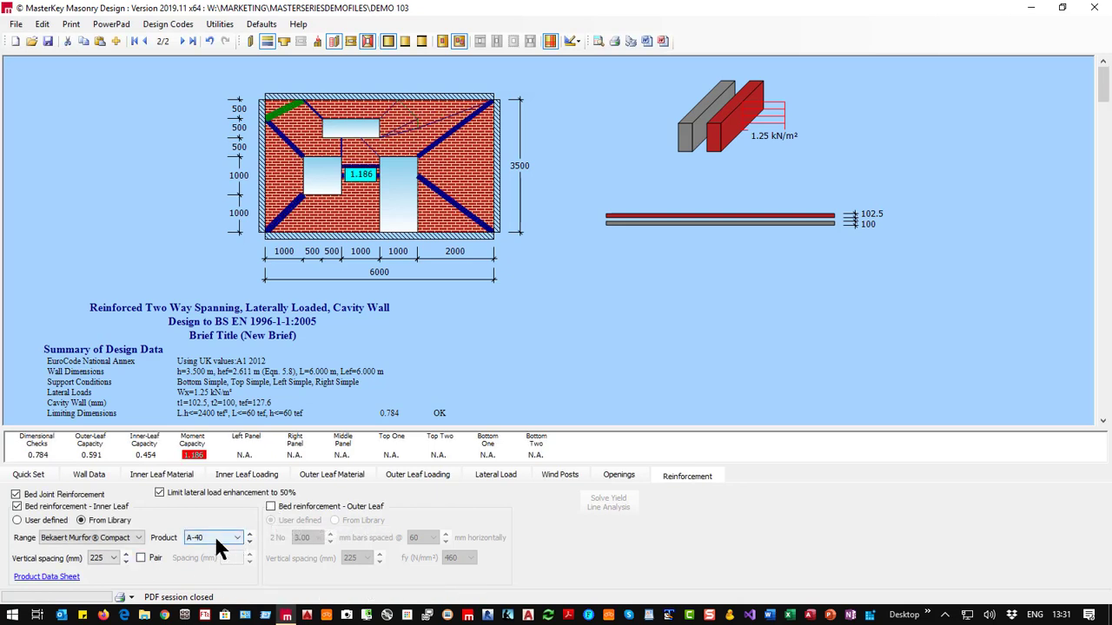
left_click(213, 537)
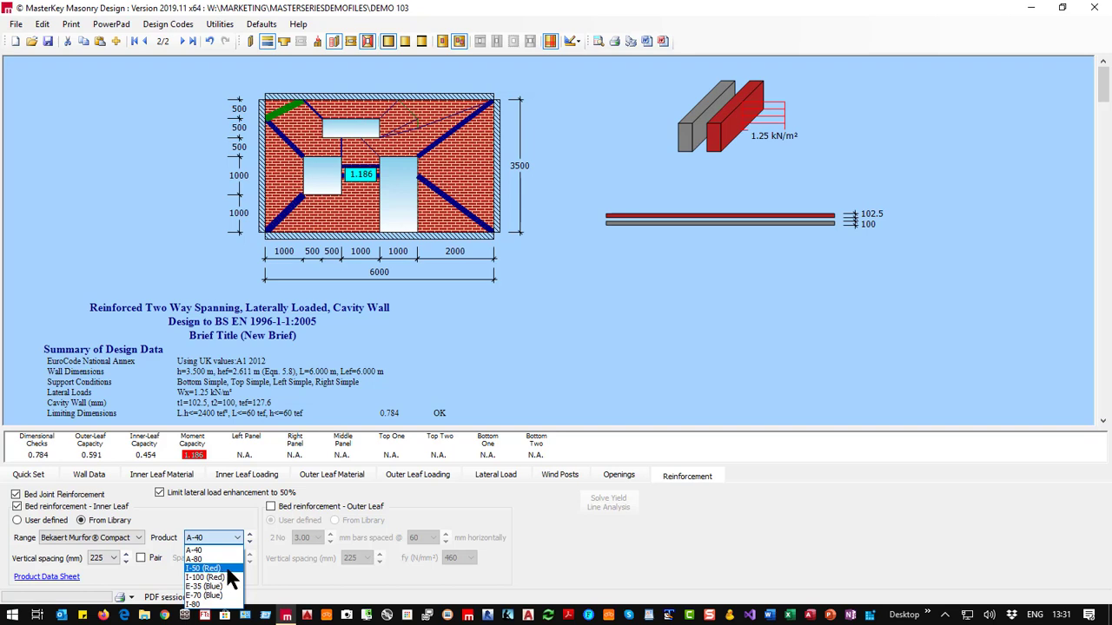
left_click(228, 570)
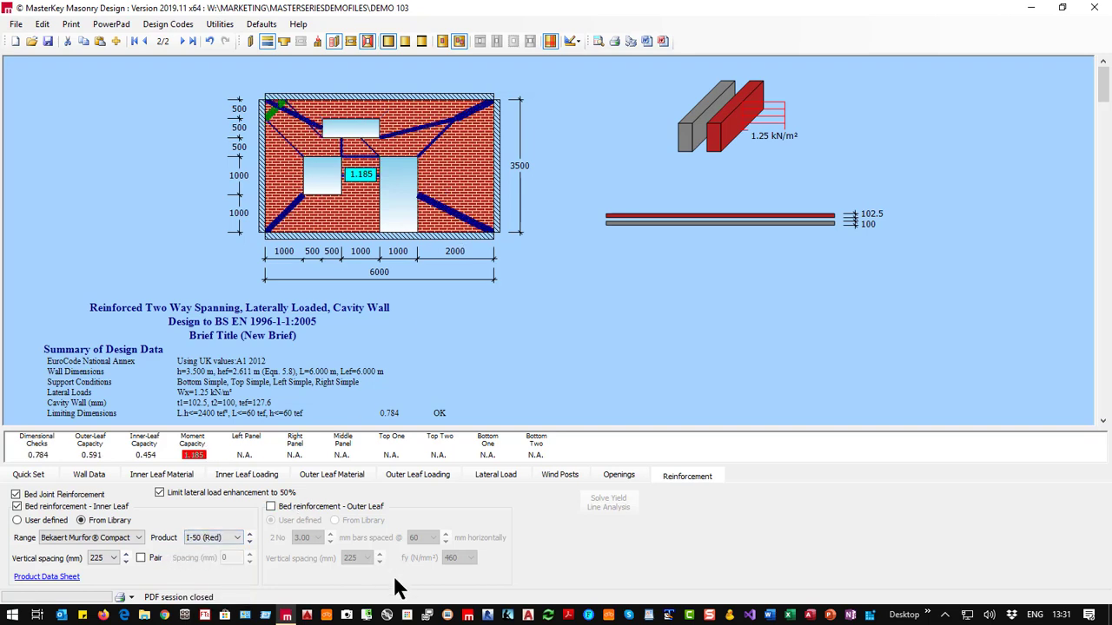
left_click(271, 506)
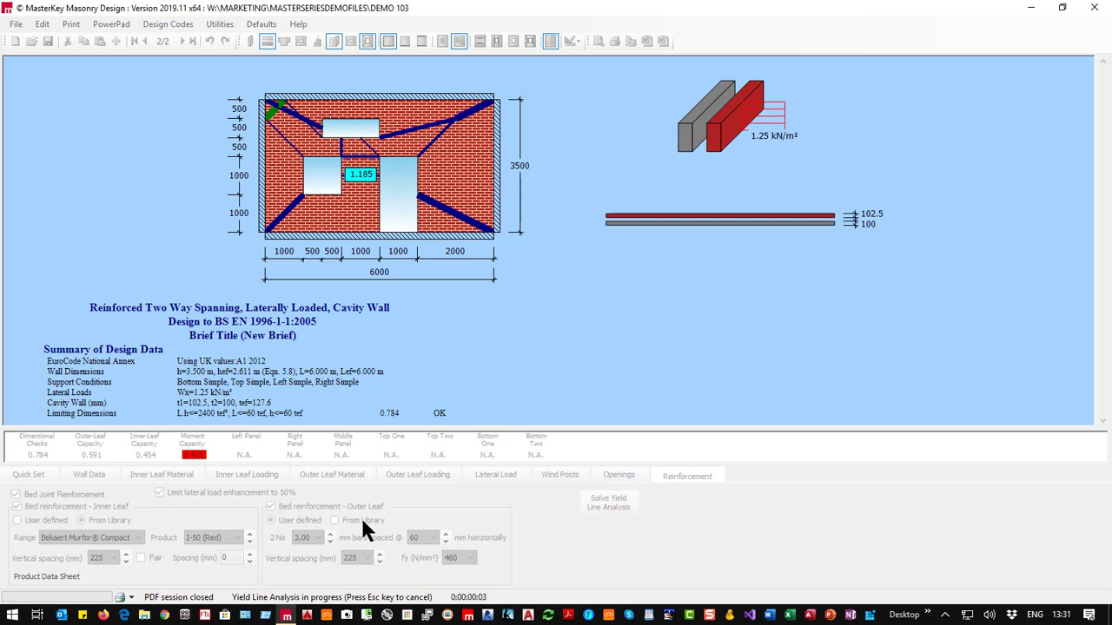
Use library reinforcement for the outer leaf and set both leaves' vertical spacing to 100 mm.
left_click(361, 521)
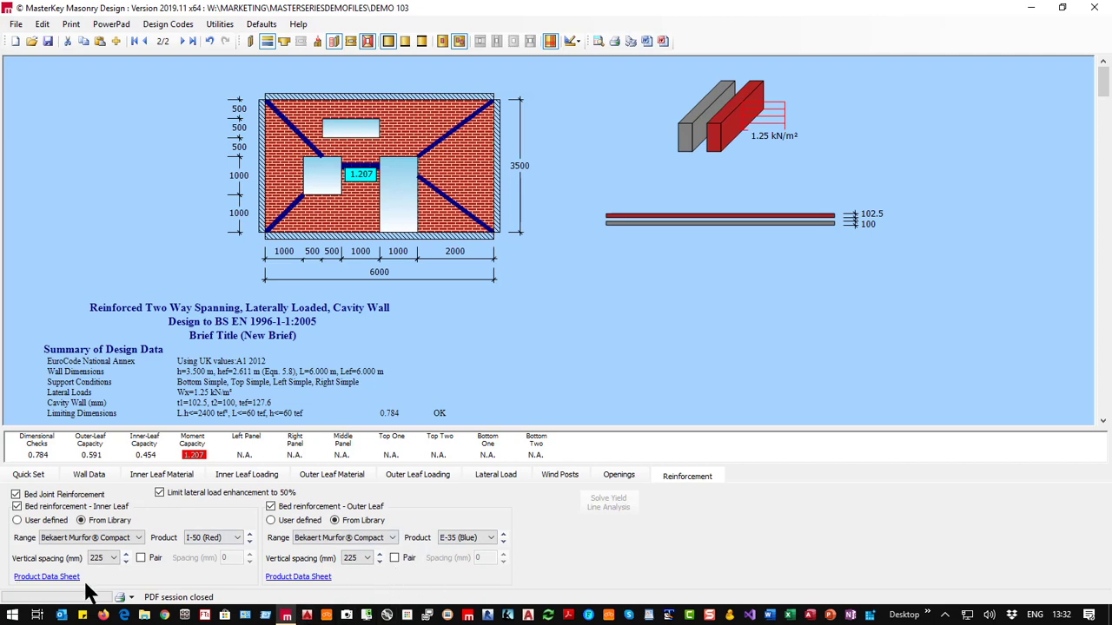
left_click(113, 554)
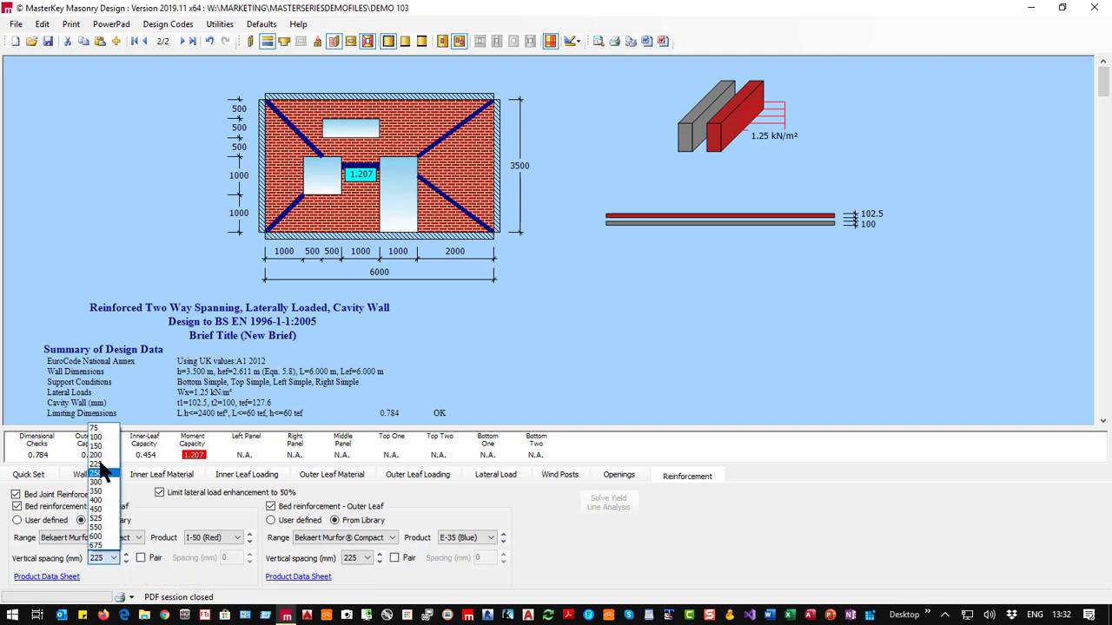
left_click(97, 438)
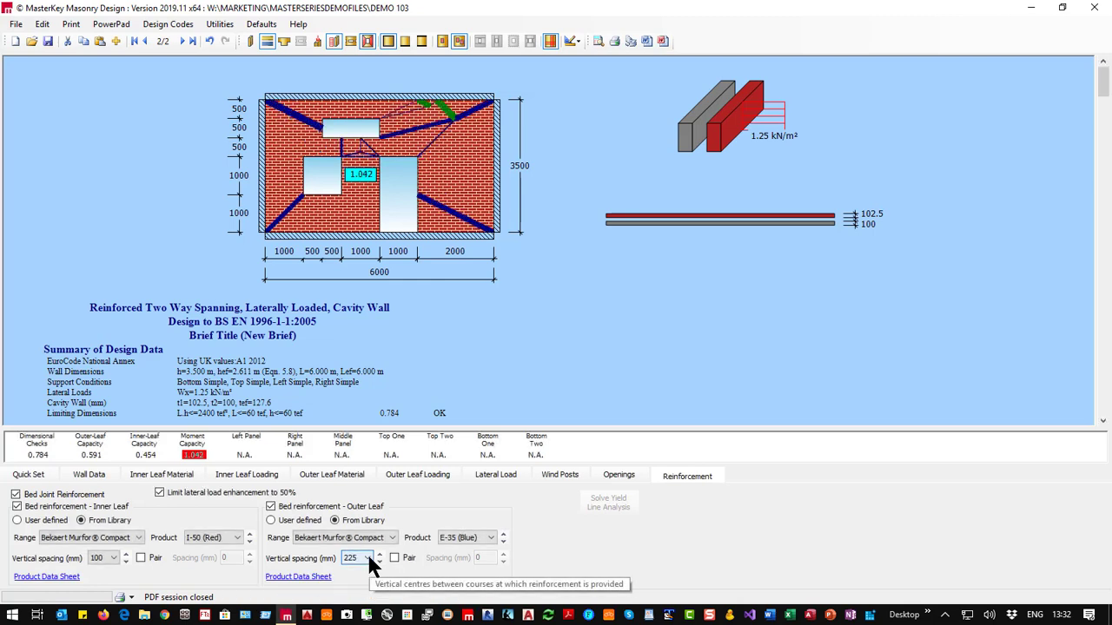
left_click(367, 556)
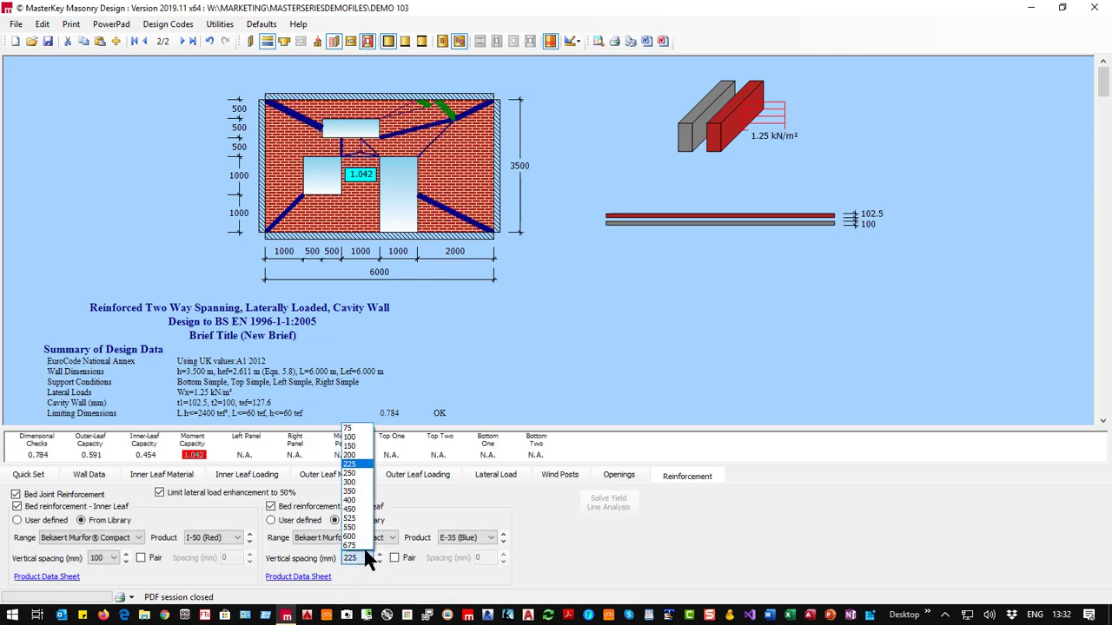
left_click(349, 437)
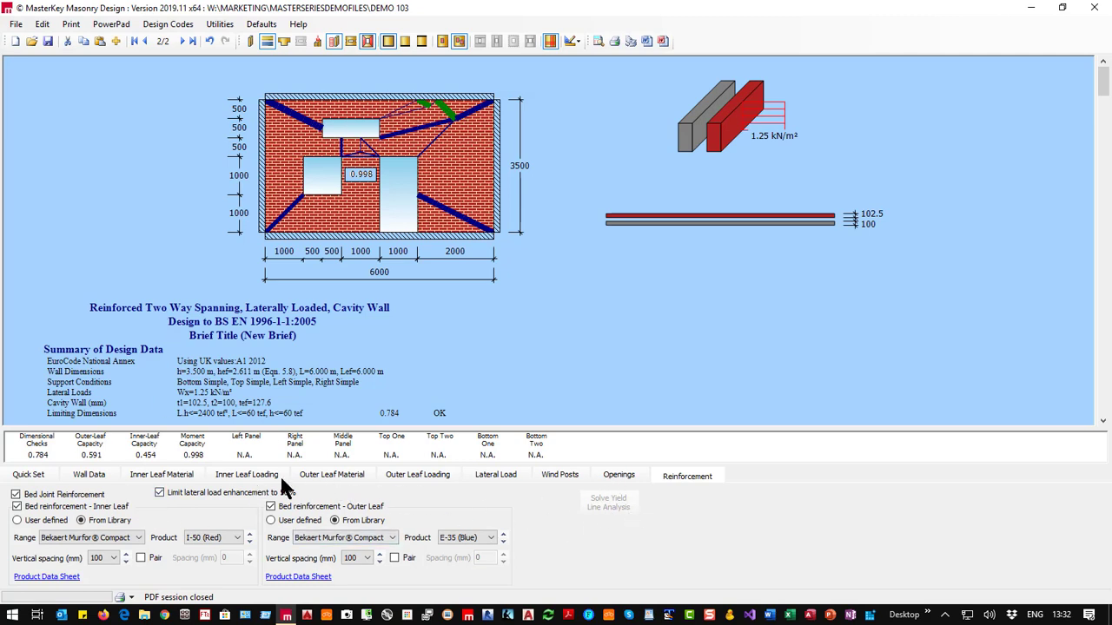
left_click(491, 475)
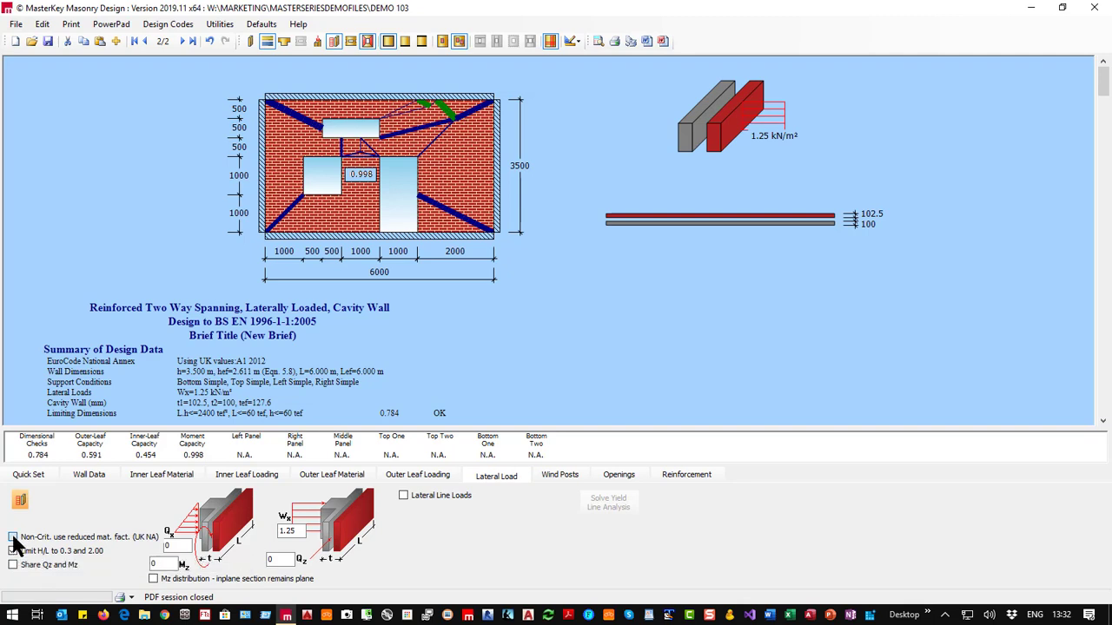
Try and revert the non-critical reduced material factor, then turn off Auto Solve on input changes.
left_click(13, 538)
left_click(12, 537)
left_click(31, 475)
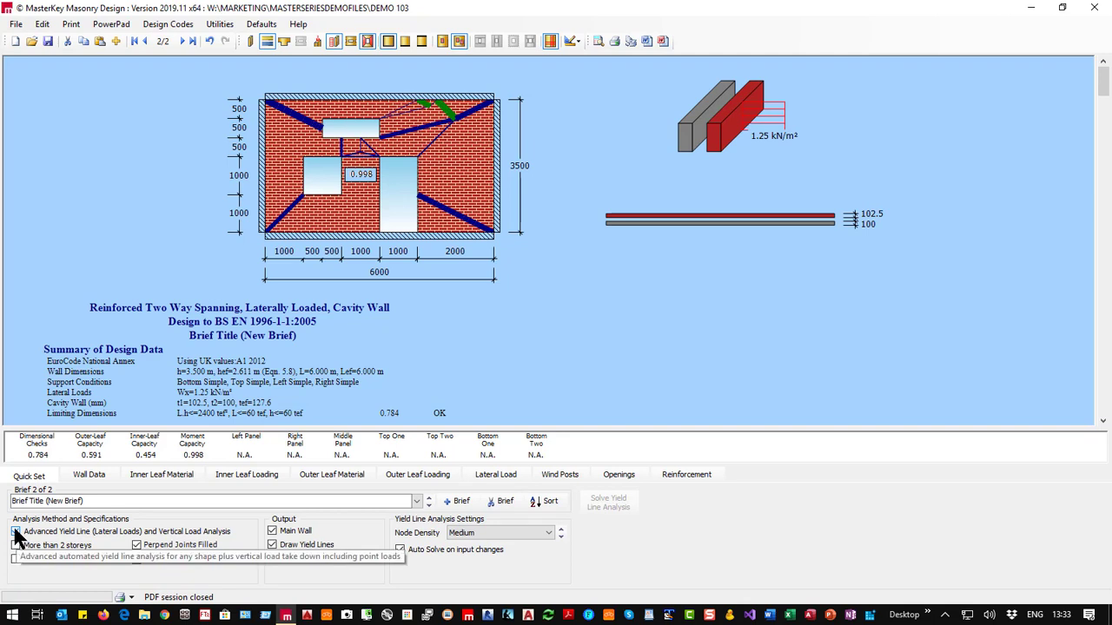
left_click(399, 550)
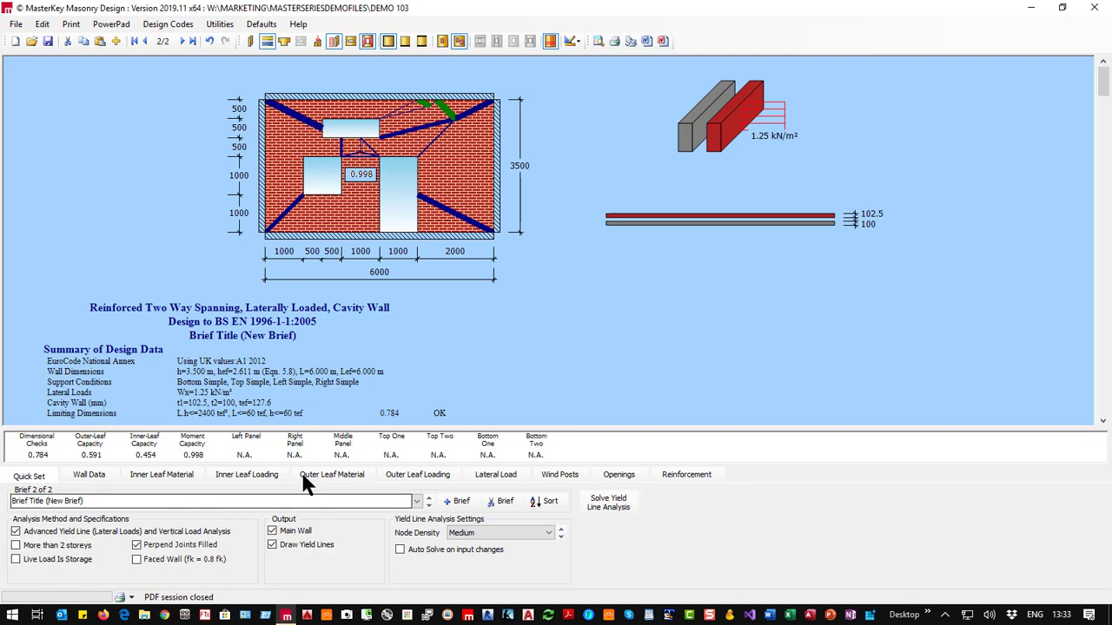
left_click(620, 475)
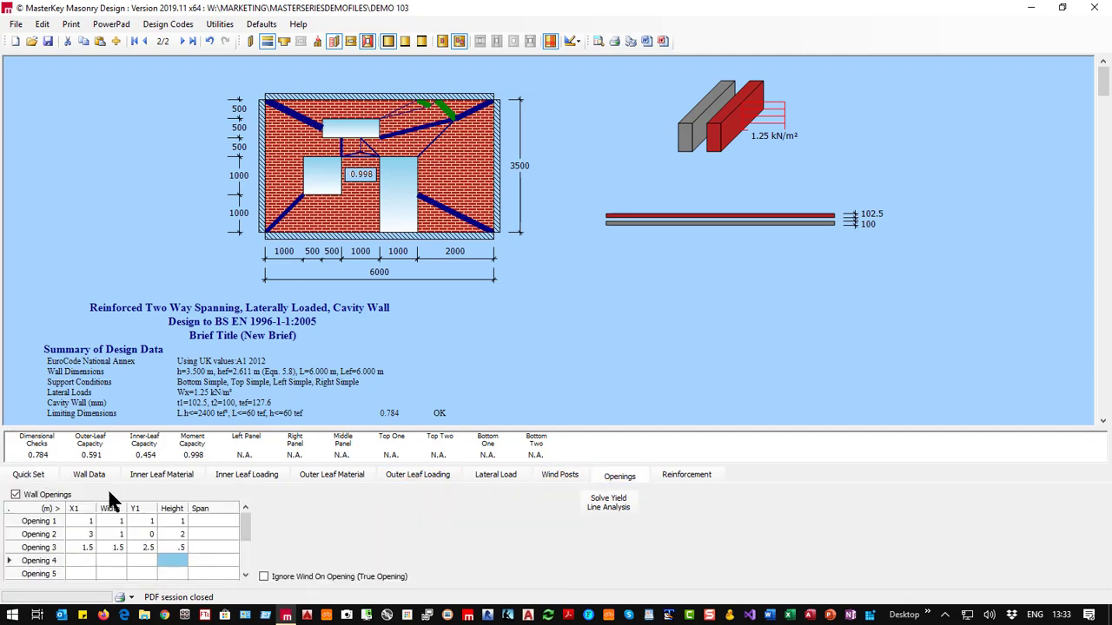
Move opening 3 to an X1 position of 1.25 m.
left_click(78, 548)
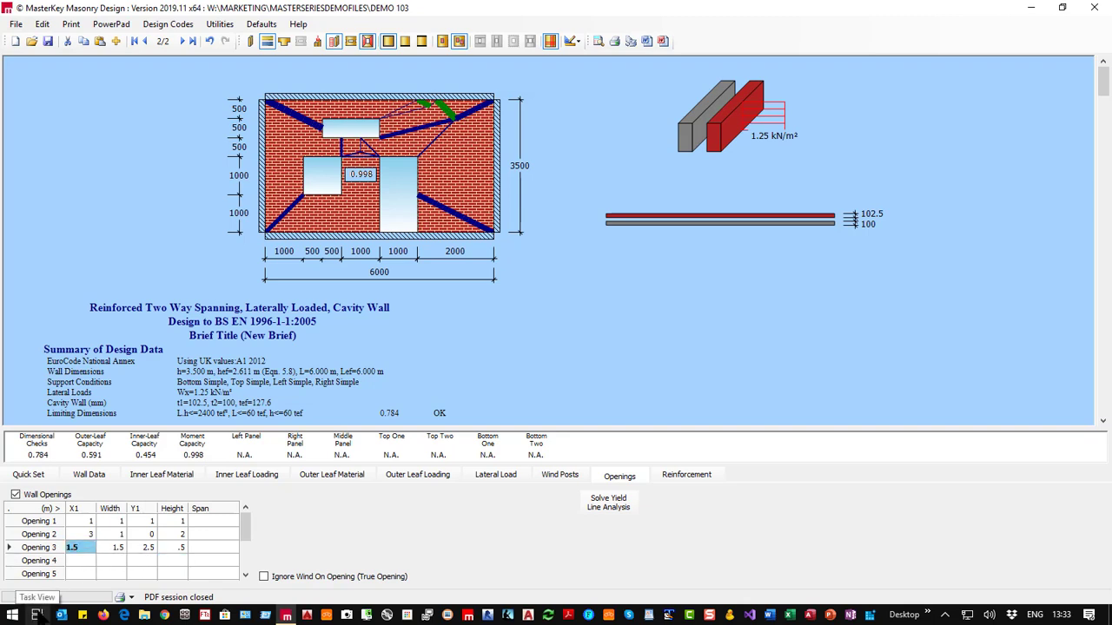
type("1.25")
left_click(104, 557)
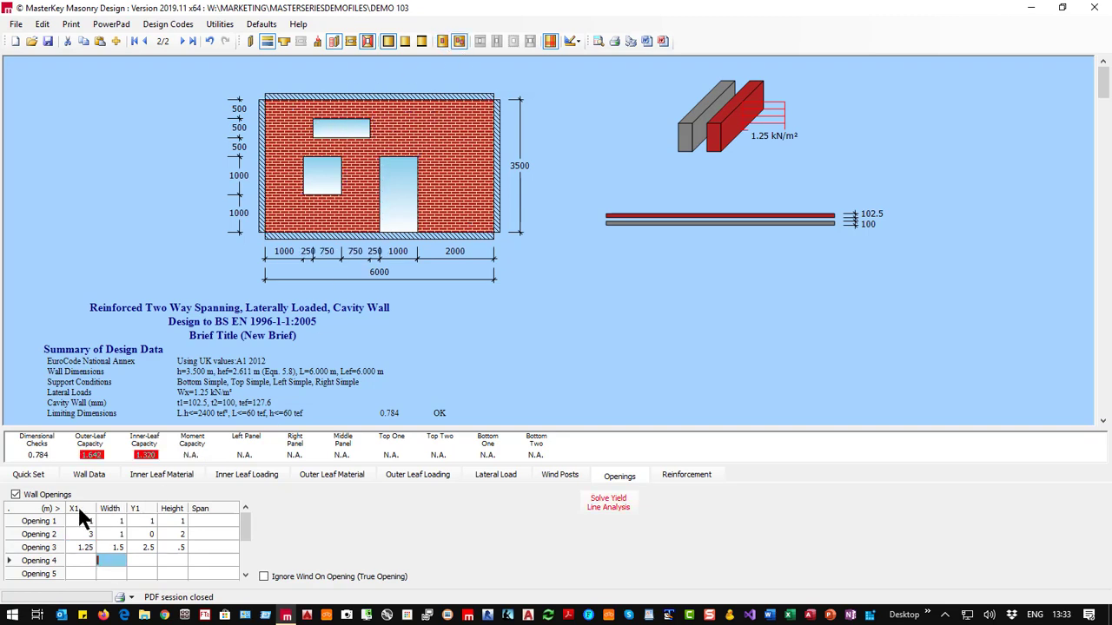
left_click(561, 477)
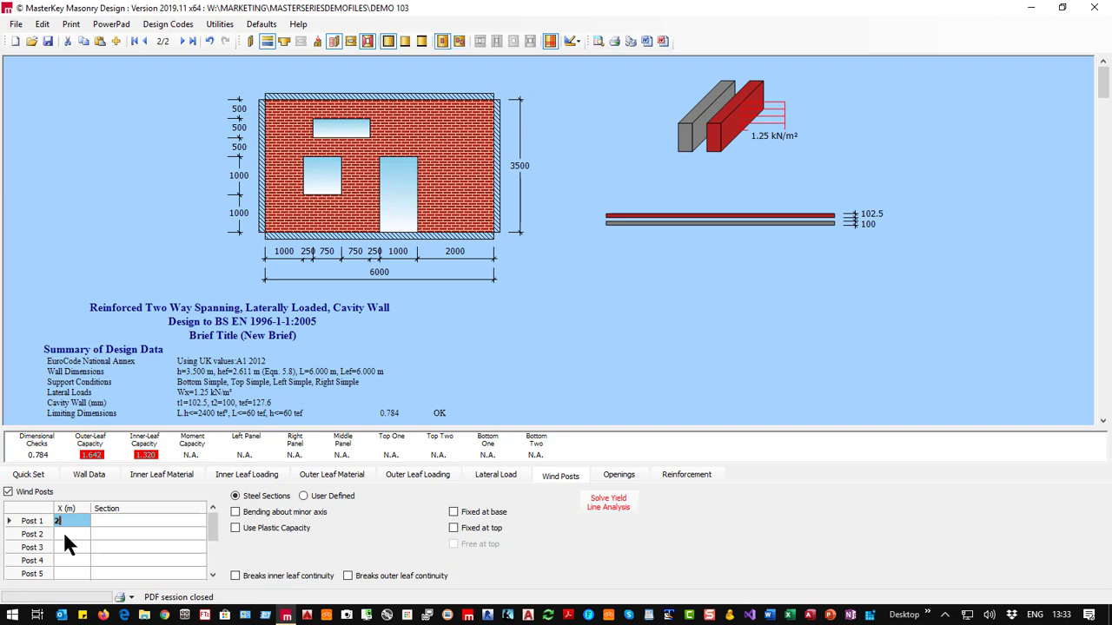
Place wind post 1 at X = 2.875 m and open its steel section choices.
type("2.75")
key("Up")
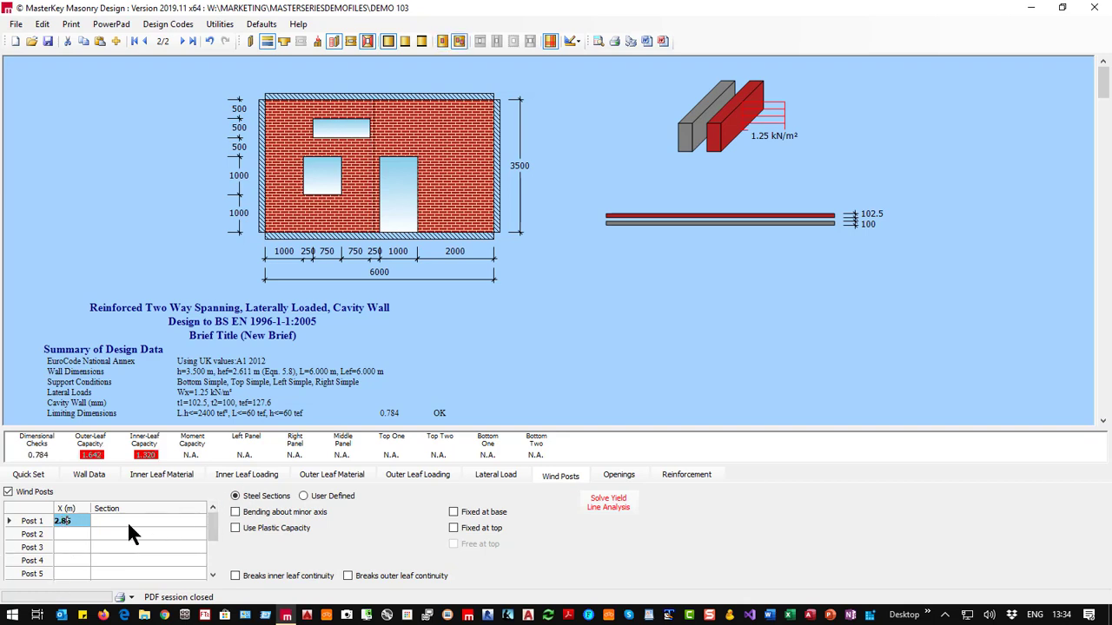
type("7")
left_click(159, 520)
left_click(195, 522)
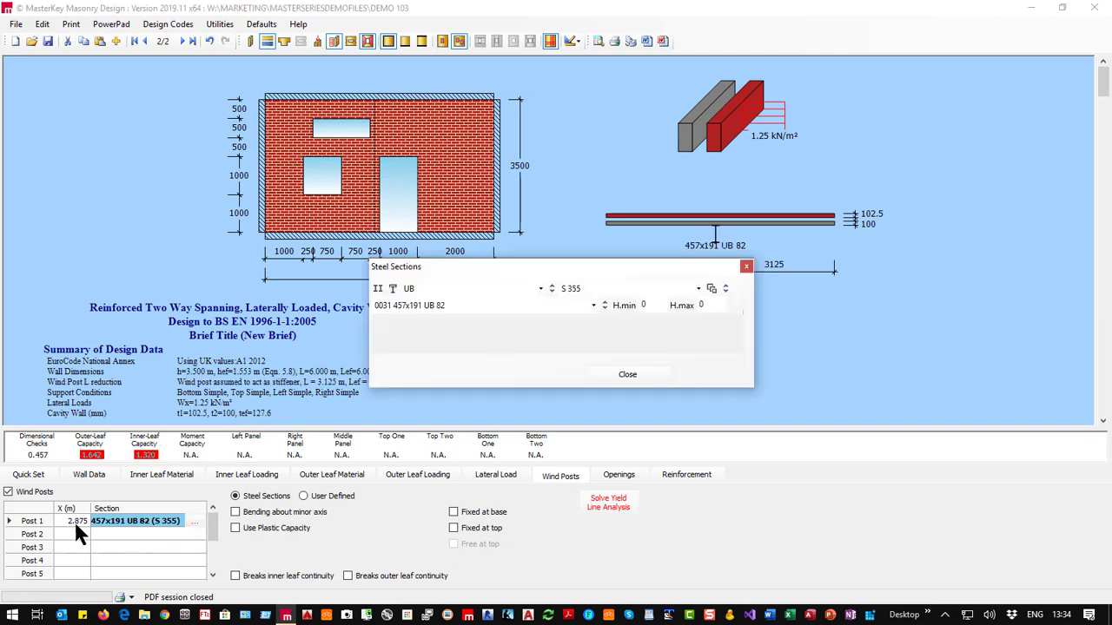
Set wind post 1's steel section type to RHS.
left_click(538, 288)
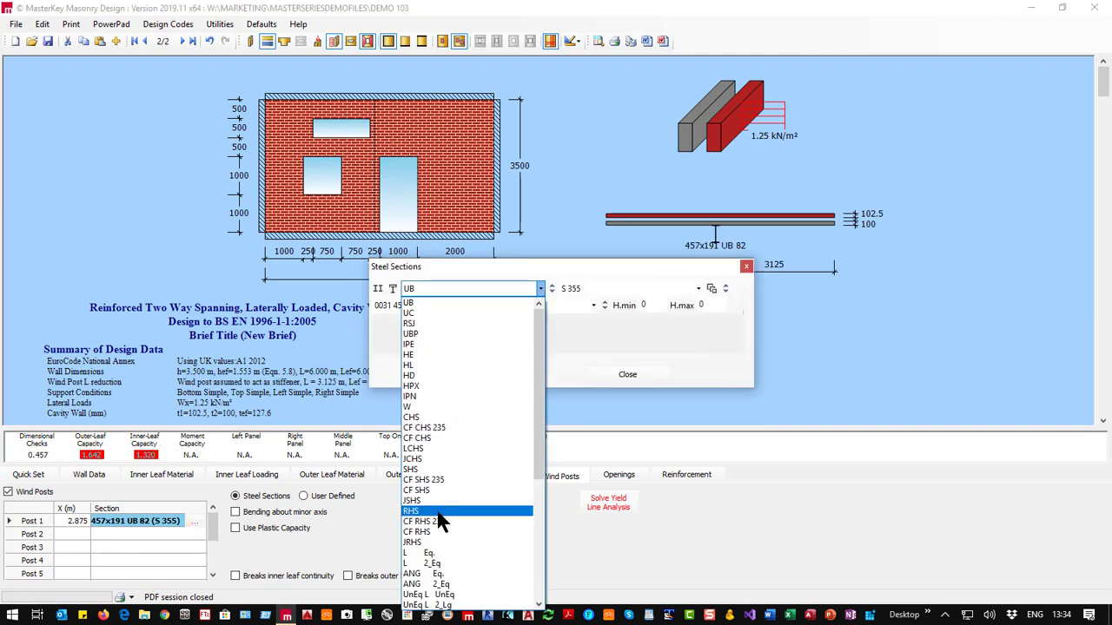
scroll(440, 518, "down", 6)
scroll(441, 519, "up", 6)
scroll(443, 456, "down", 4)
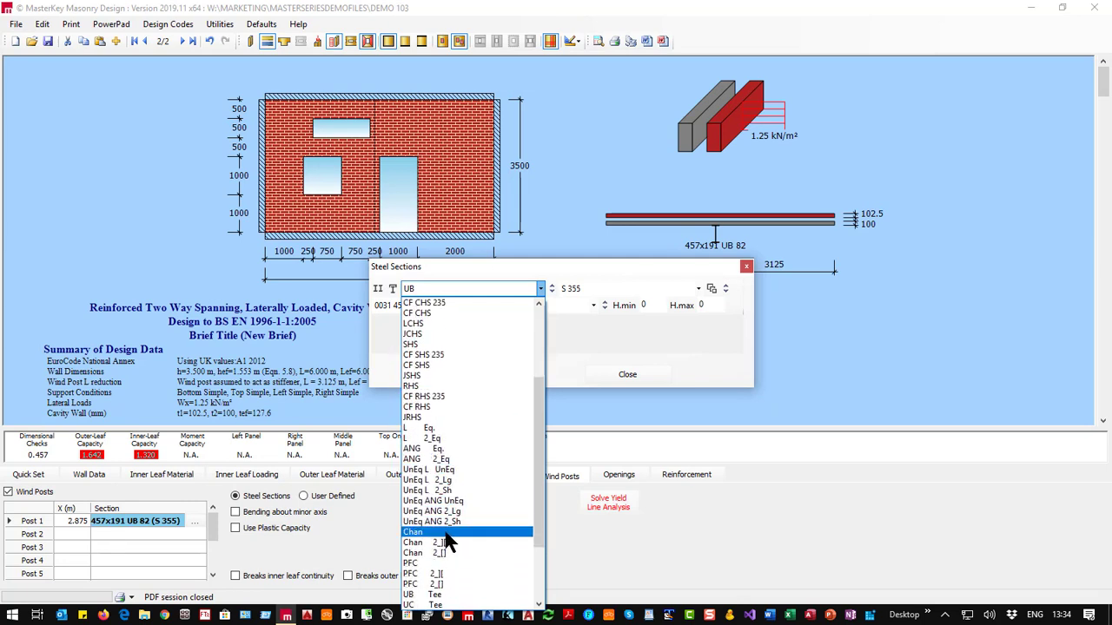
scroll(450, 352, "up", 2)
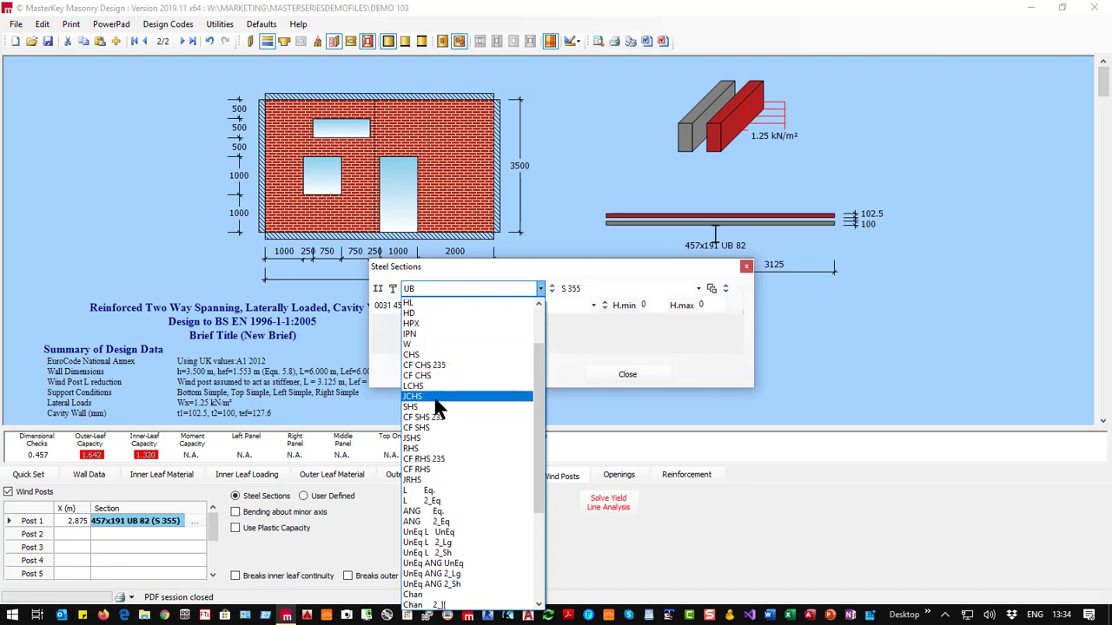
left_click(418, 450)
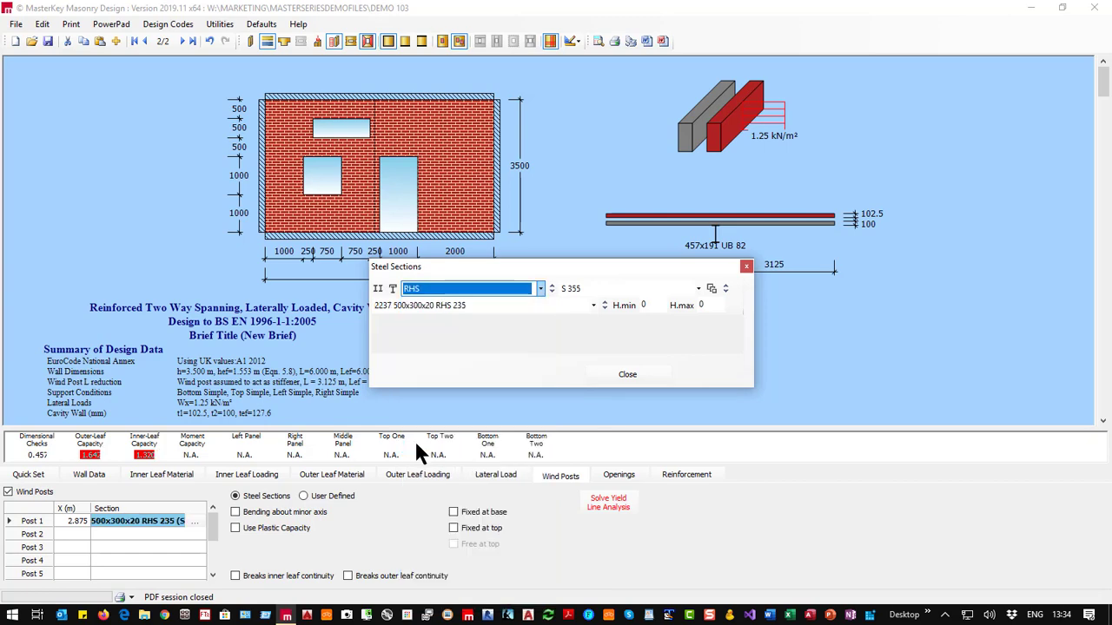
Choose the 2141 120x80x5 RHS 14.7 section and close the Steel Sections dialog.
left_click(449, 311)
scroll(438, 299, "down", 5)
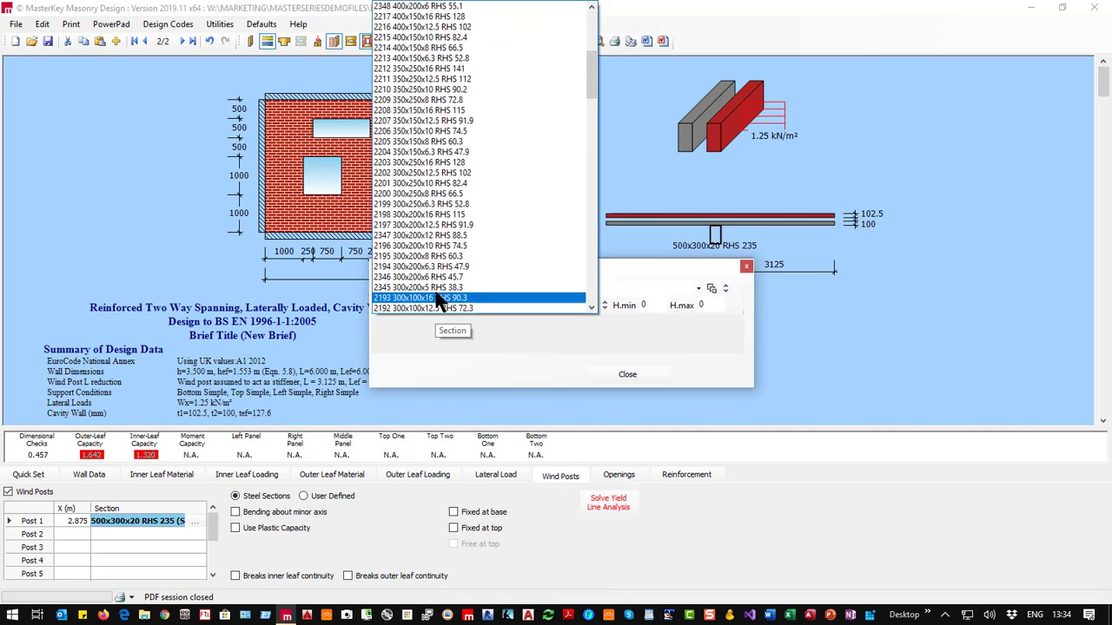
scroll(435, 300, "down", 20)
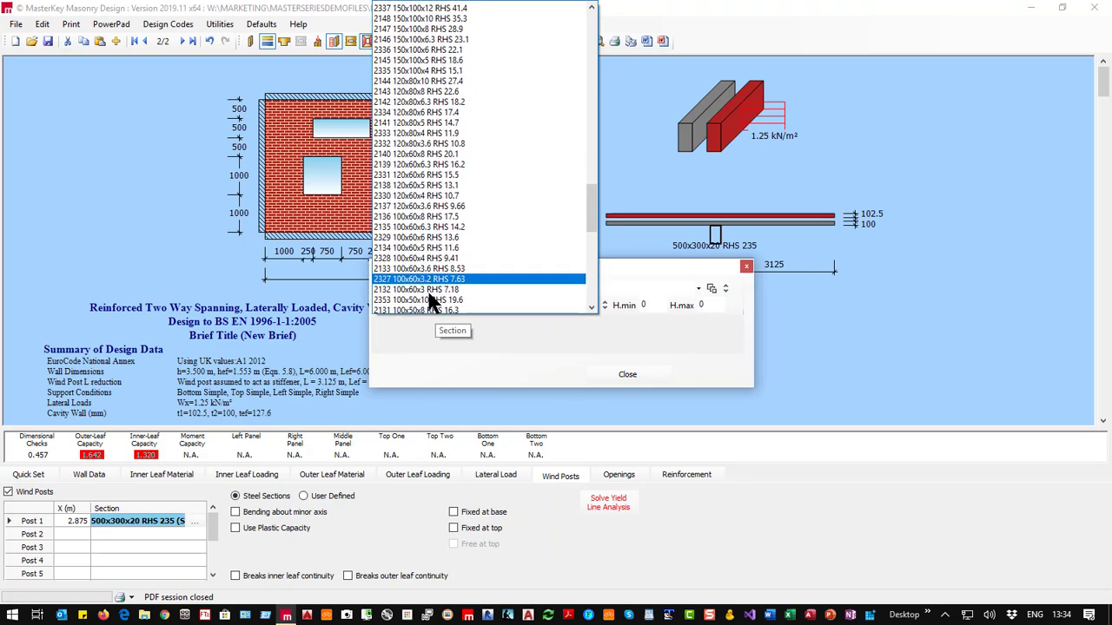
scroll(427, 270, "up", 3)
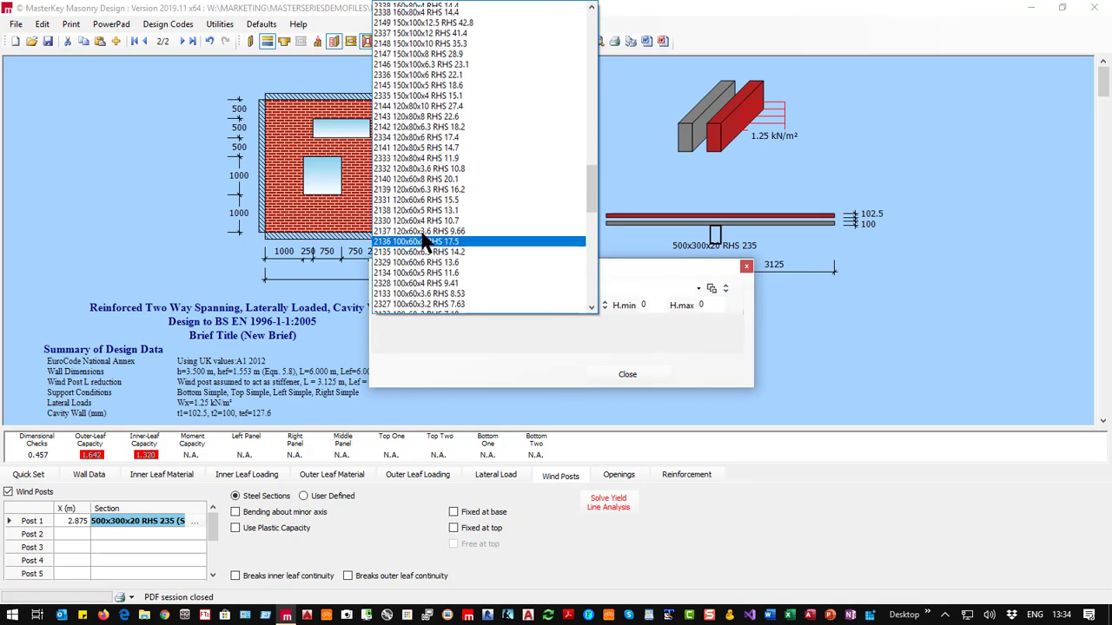
scroll(423, 241, "up", 3)
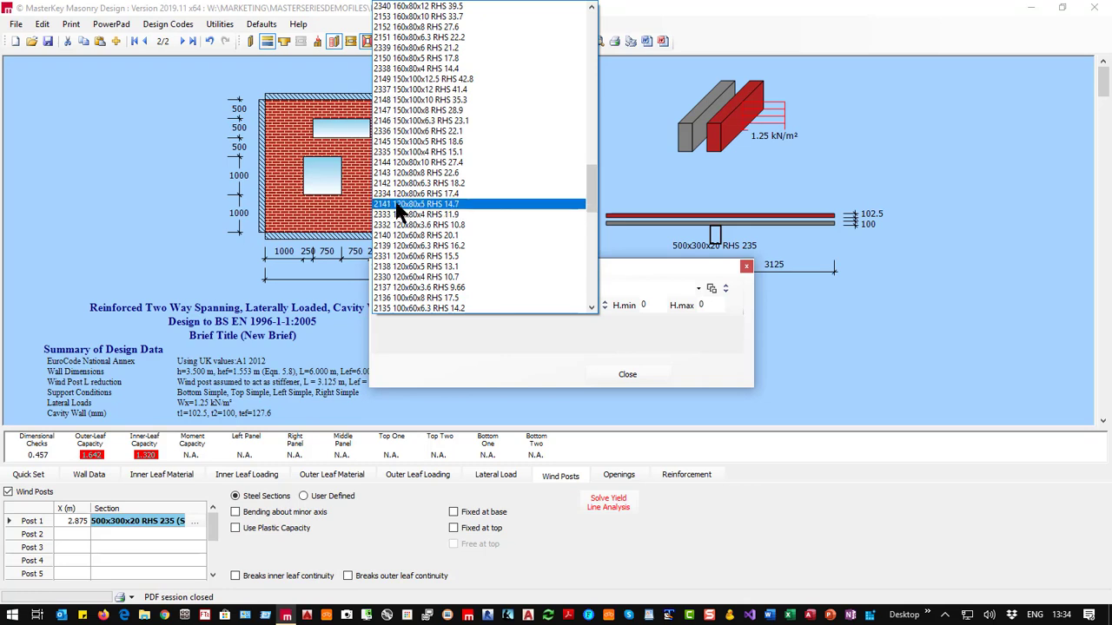
left_click(399, 205)
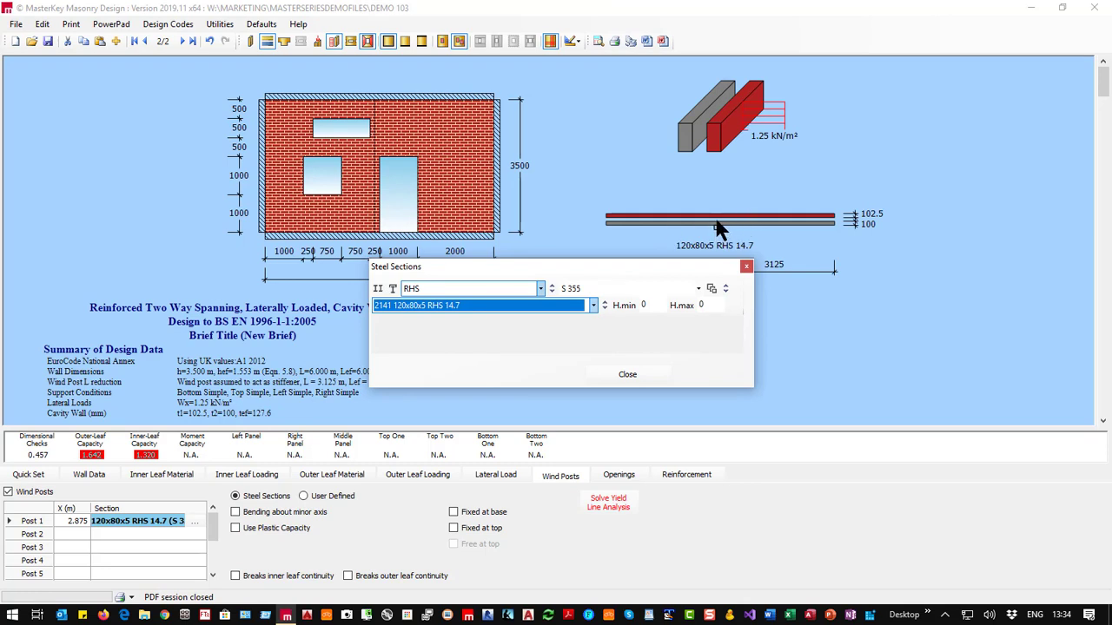
left_click(746, 265)
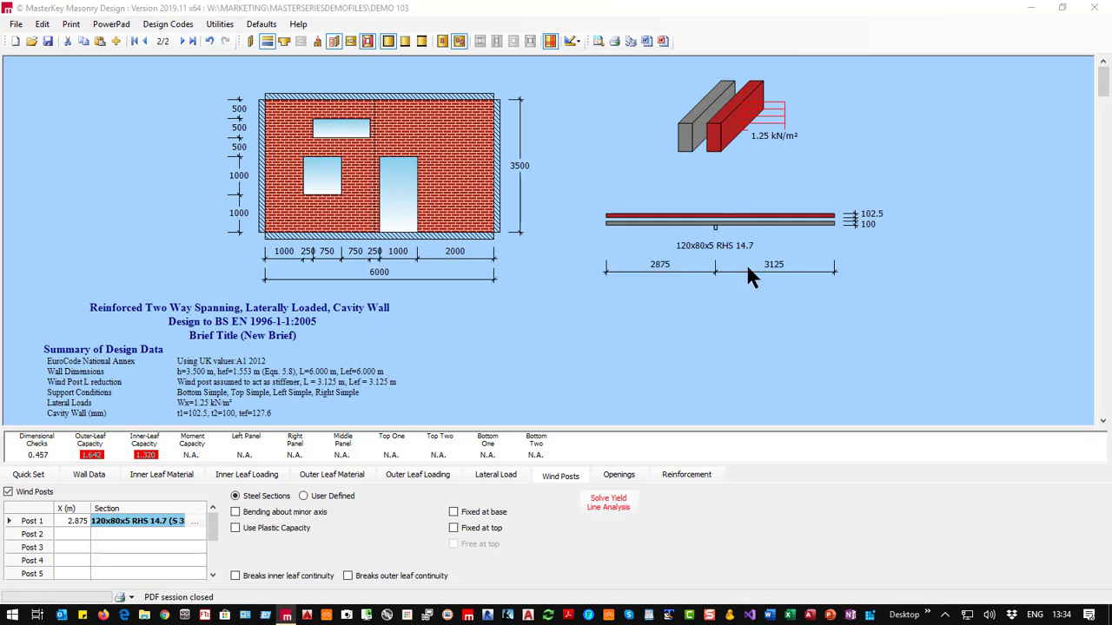
Solve the yield-line analysis for moment capacity 0.446, then make the post bend about its minor axis.
left_click(608, 502)
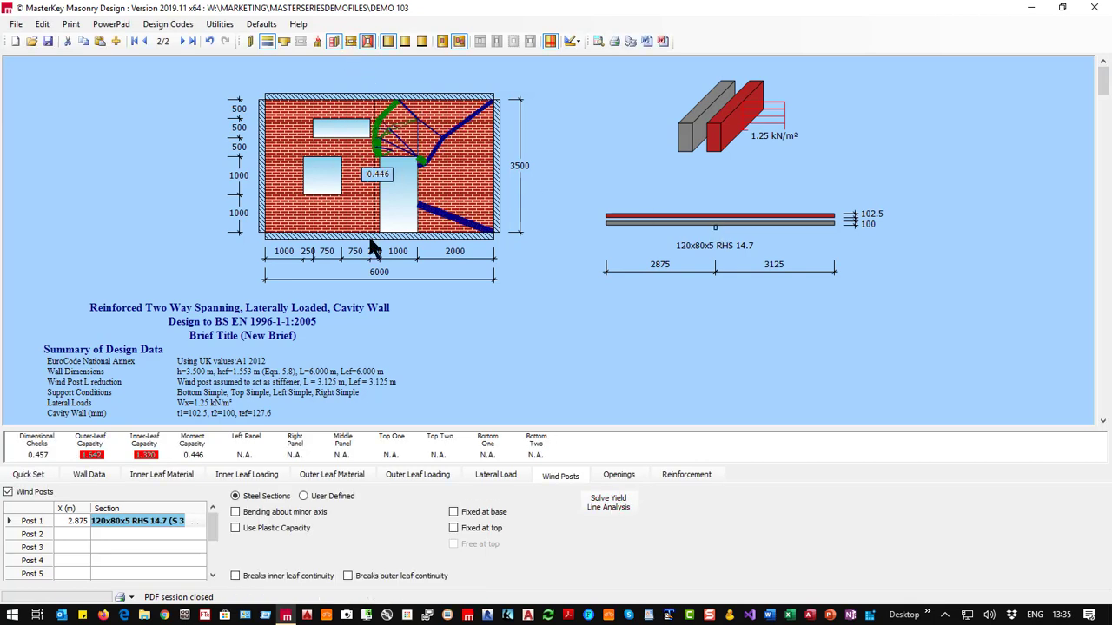
scroll(252, 389, "down", 10)
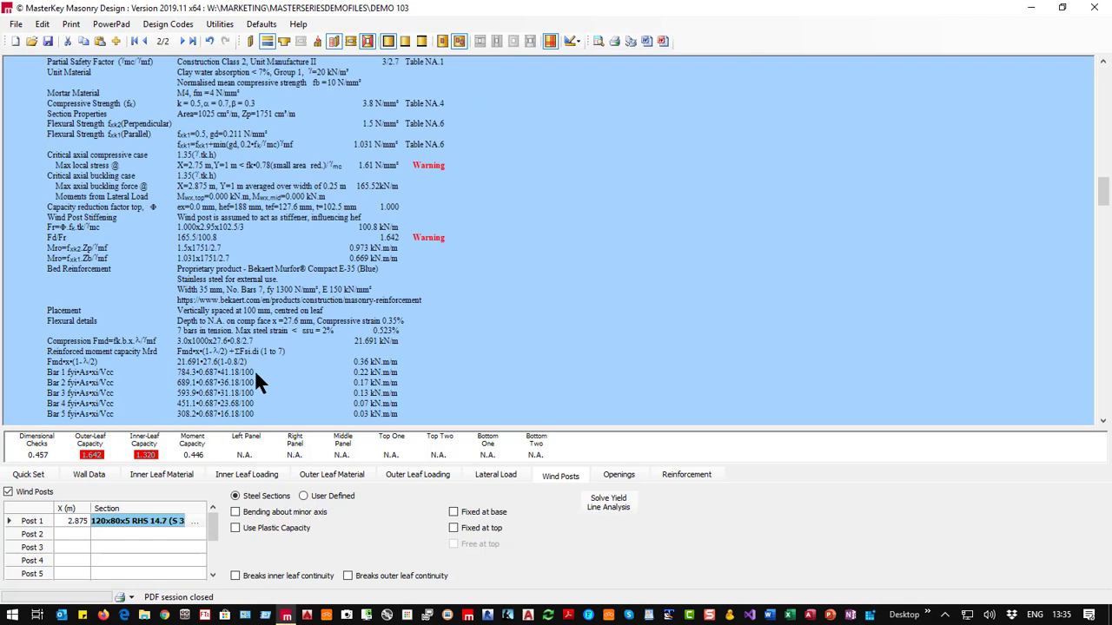
scroll(373, 226, "up", 5)
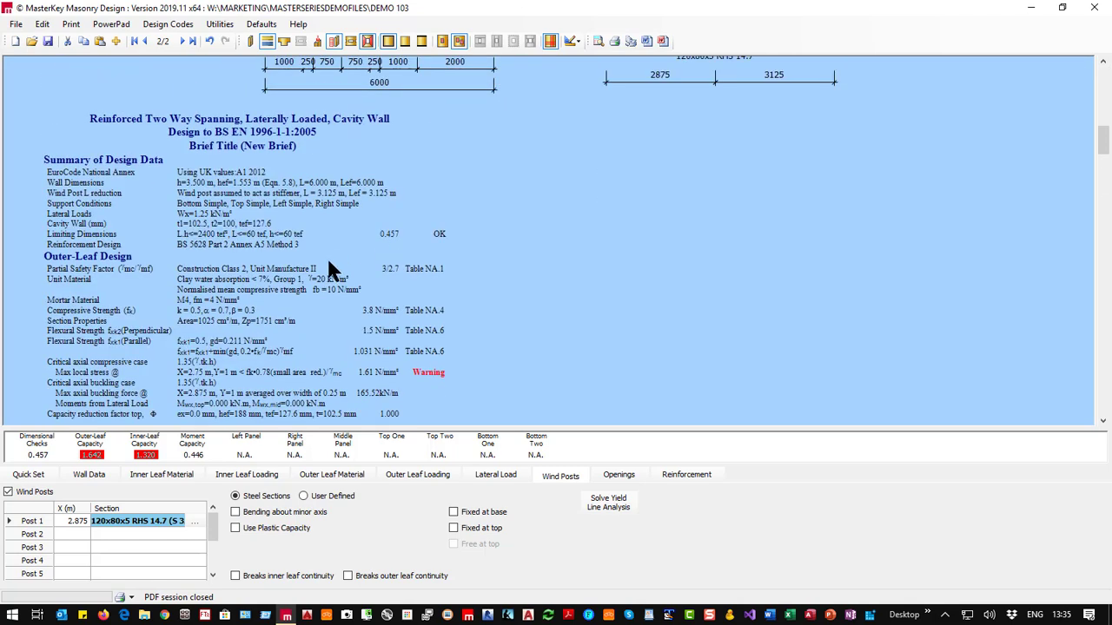
scroll(313, 388, "up", 3)
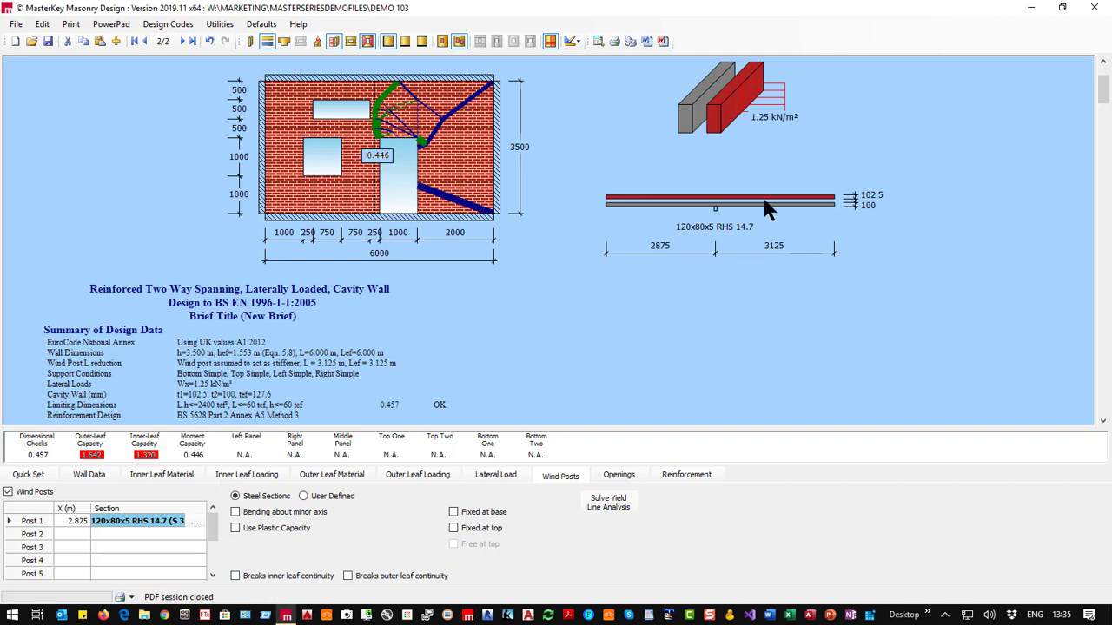
left_click(236, 513)
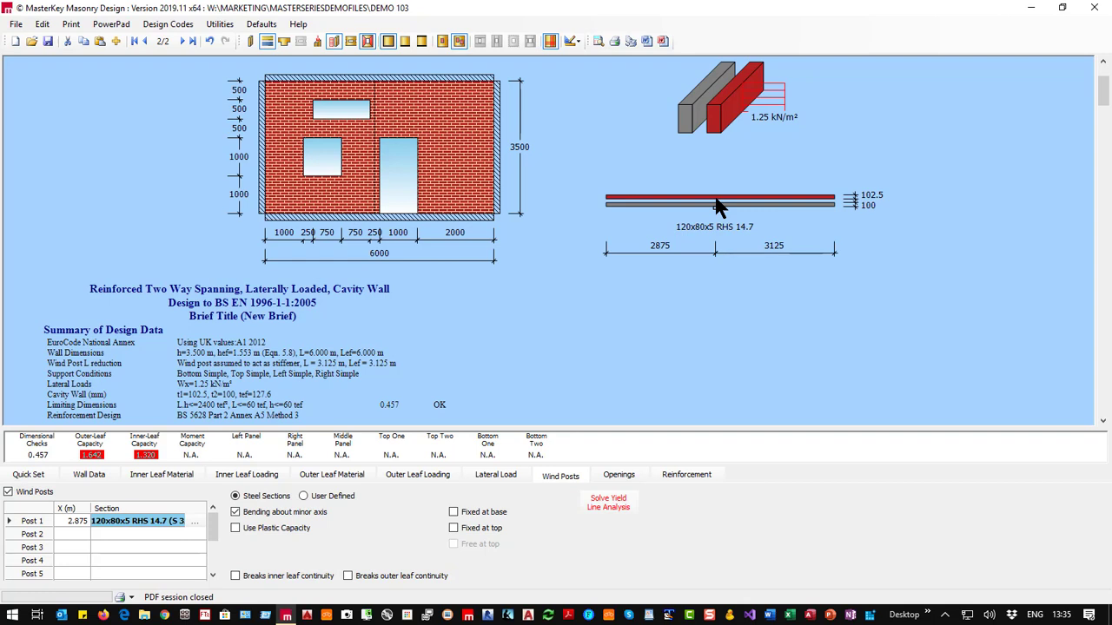
Restore major-axis bending, make the post break inner leaf continuity, and re-solve to 0.481.
left_click(236, 513)
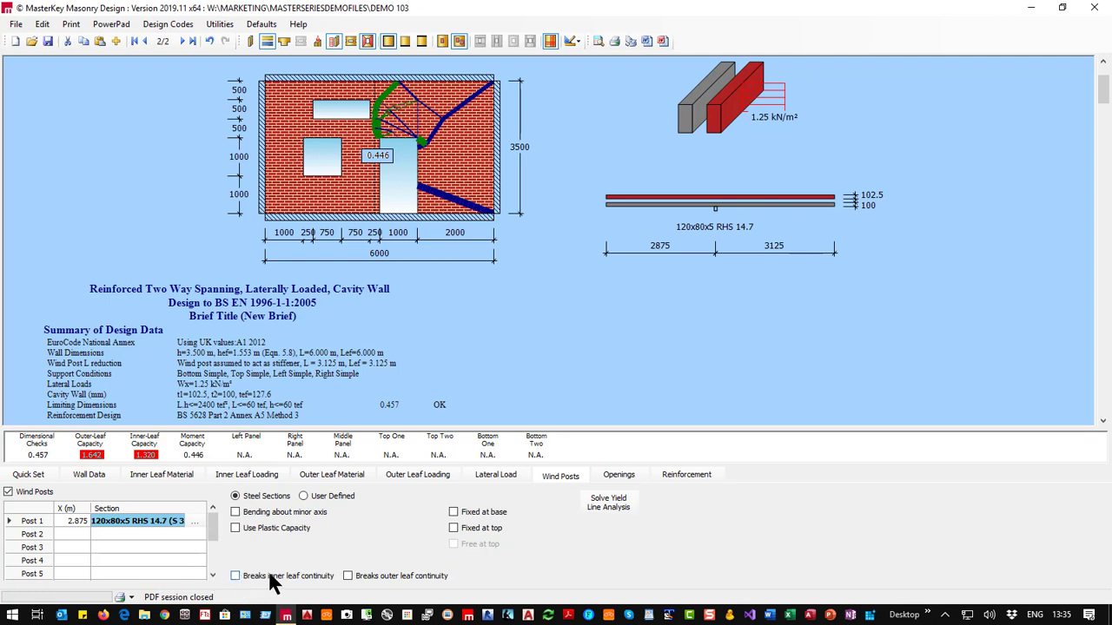
left_click(235, 576)
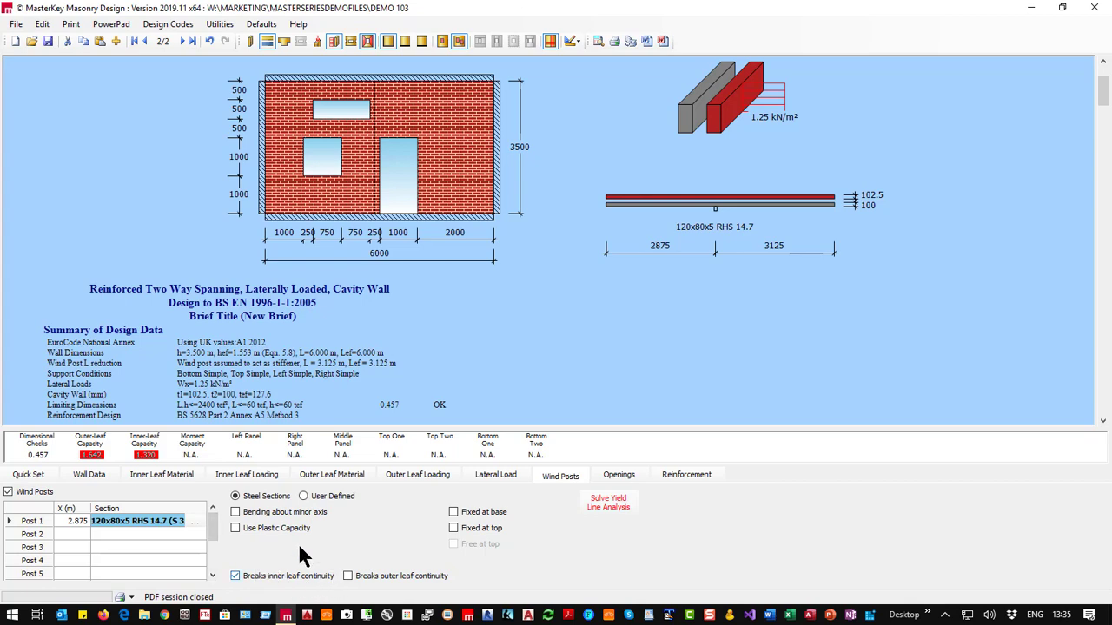
left_click(608, 504)
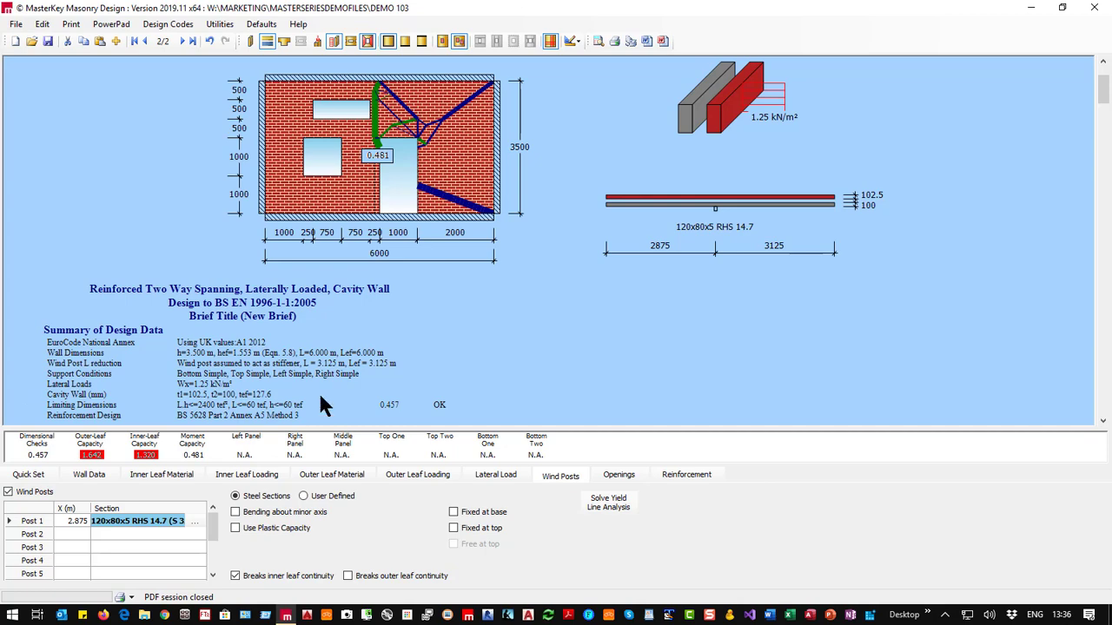
scroll(319, 393, "down", 5)
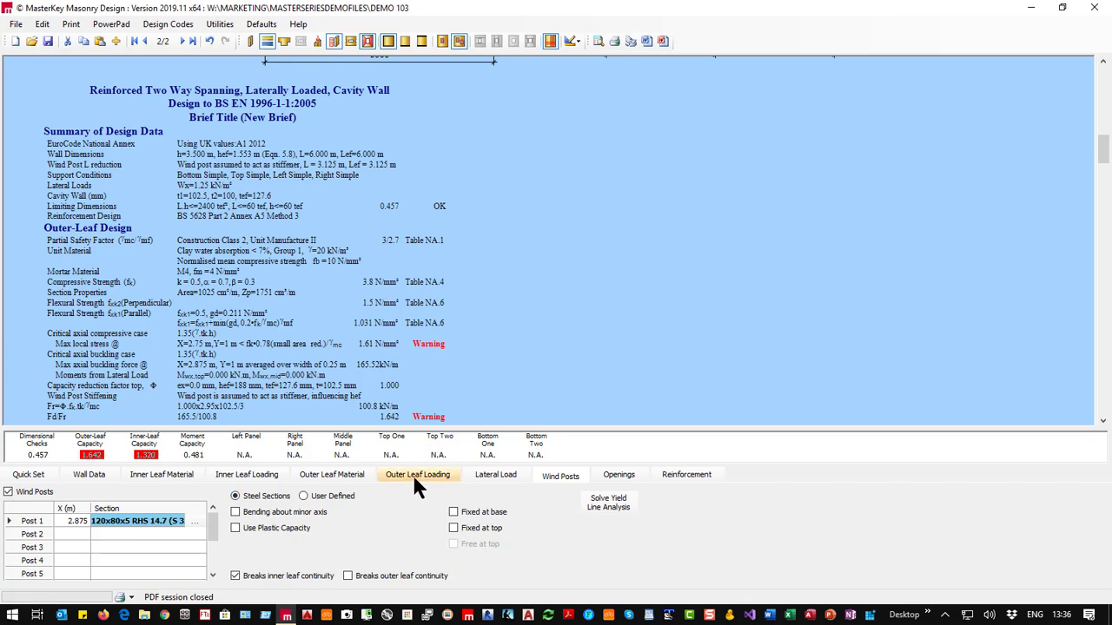
Set opening 3's X1 to 0 and re-solve, giving outer leaf ratio 0.657.
left_click(617, 476)
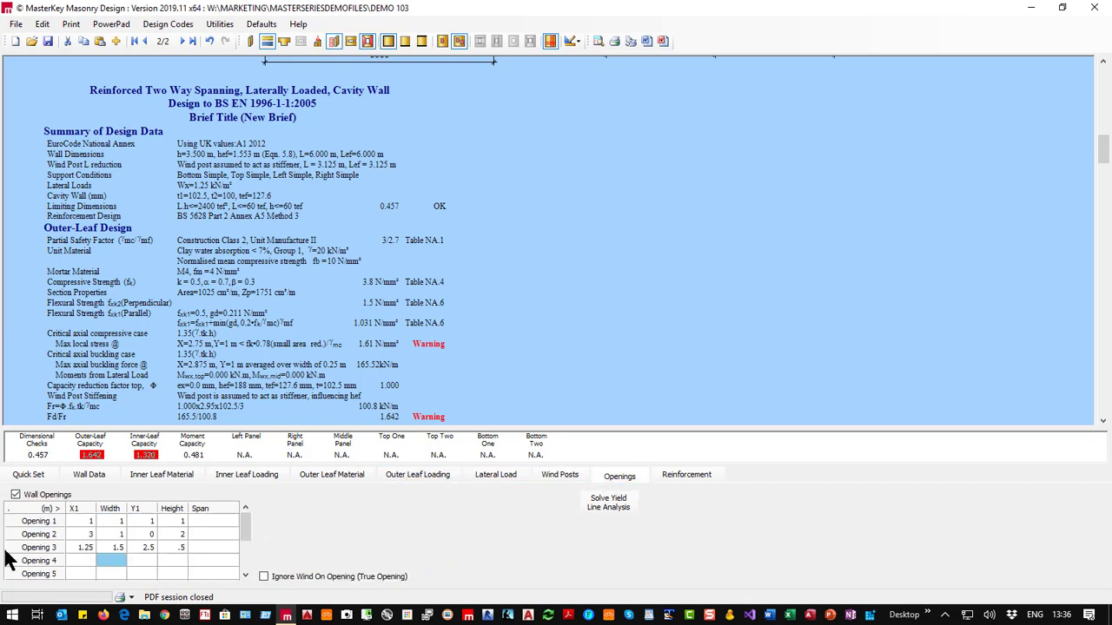
left_click(80, 547)
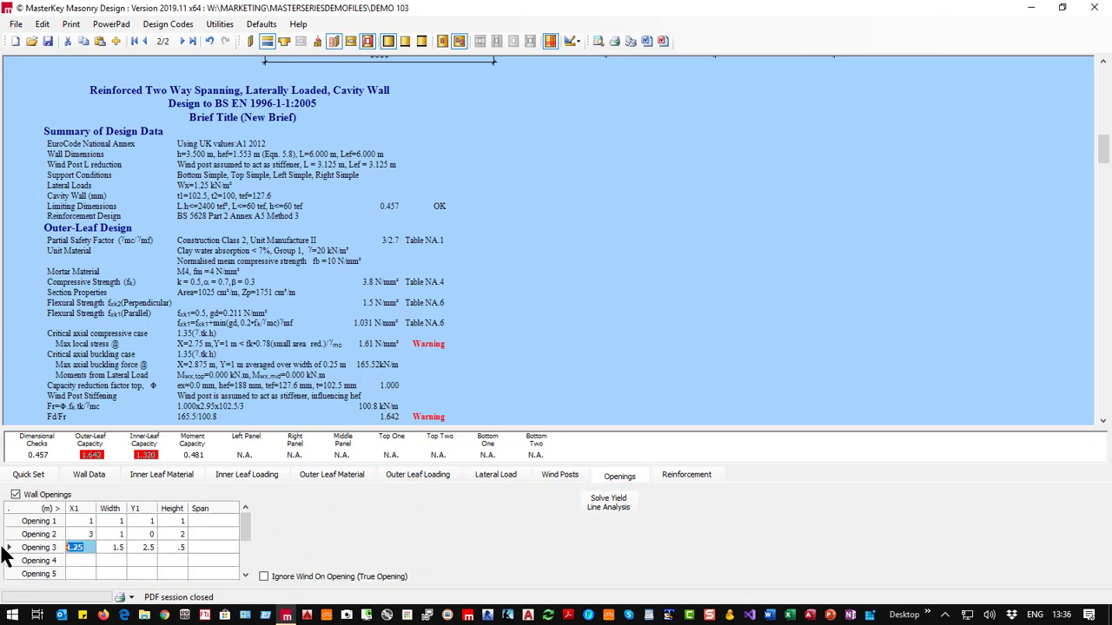
type("0")
left_click(616, 503)
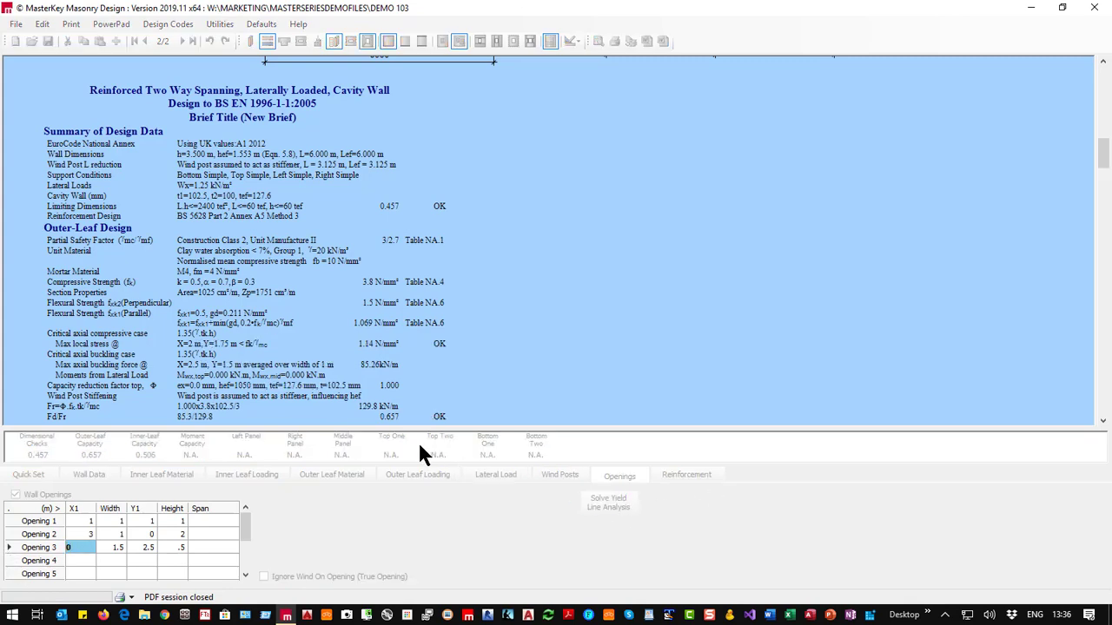
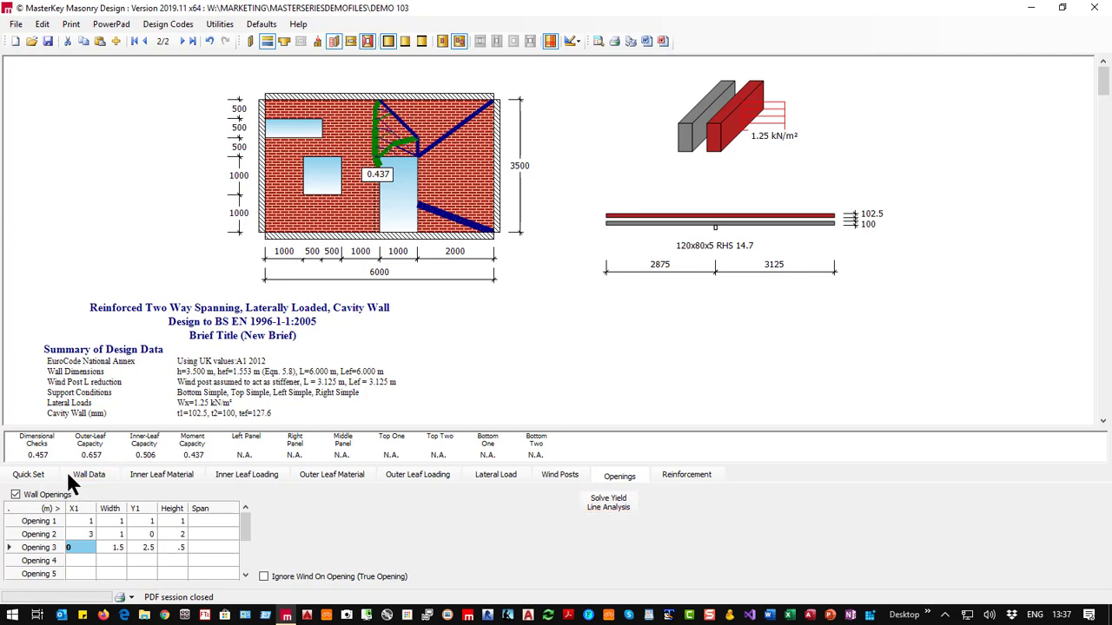
Add a new third brief to the file.
left_click(84, 480)
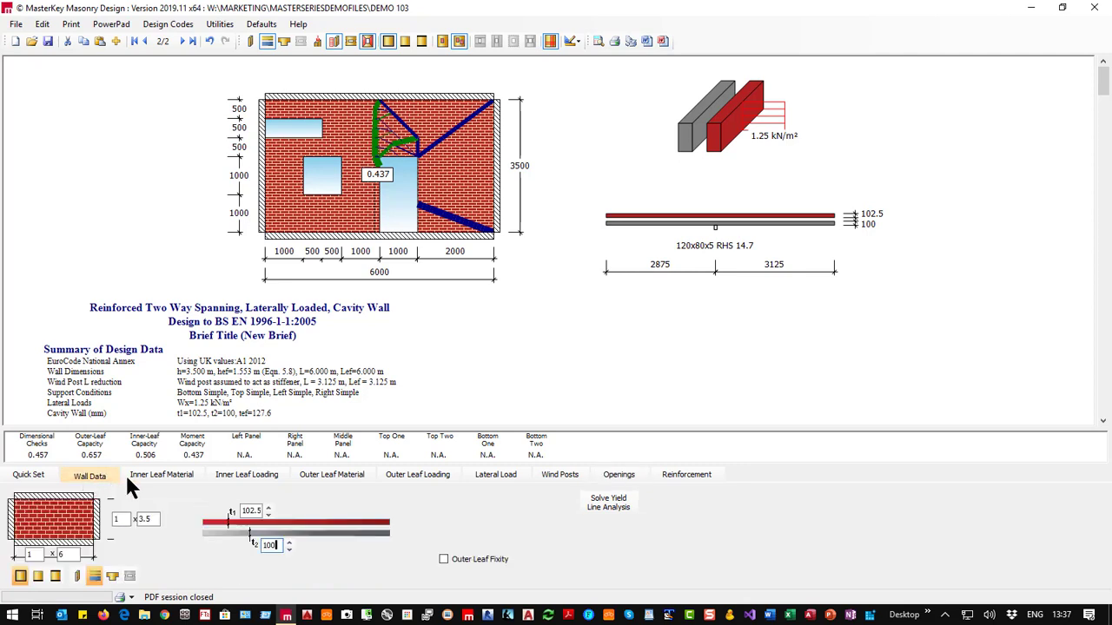
left_click(9, 476)
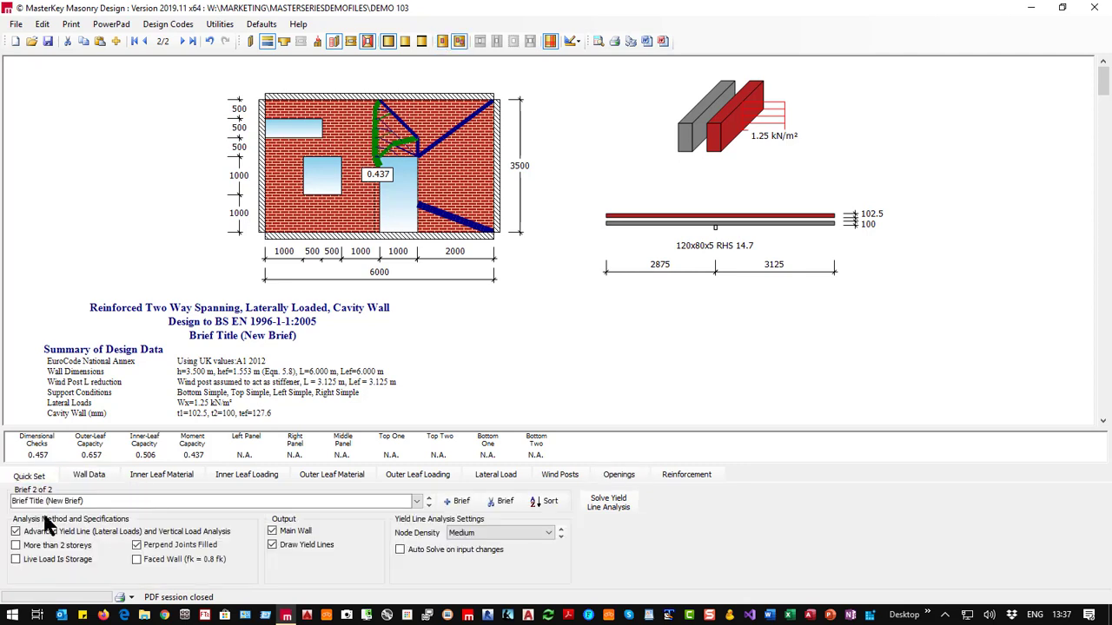
left_click(456, 501)
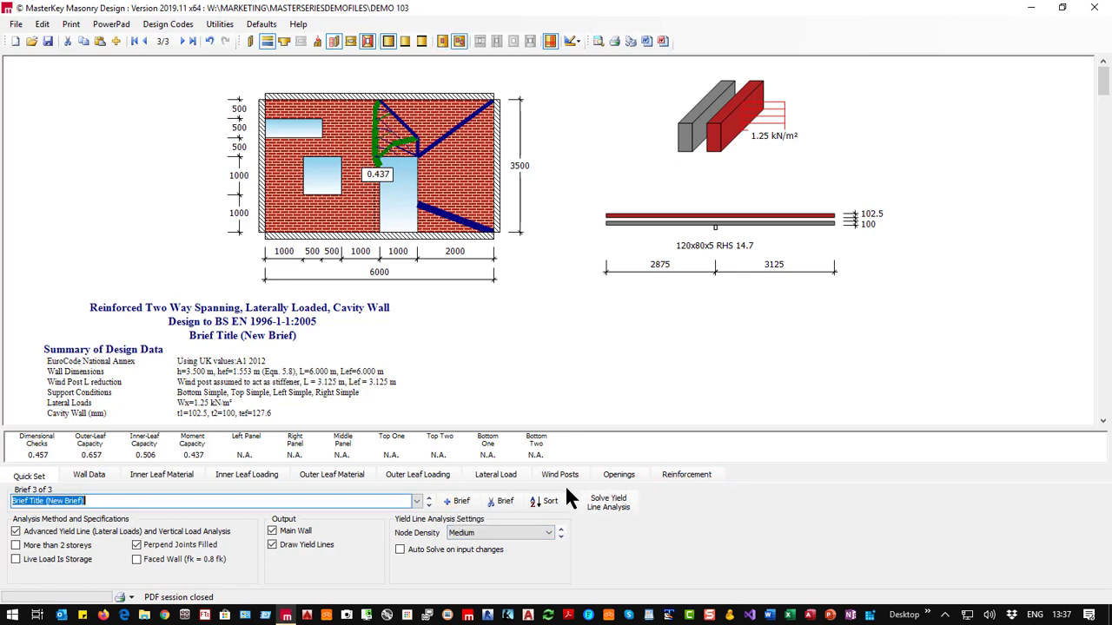
Remove bed joint reinforcement, all wall openings and the wind post from the cavity wall.
left_click(690, 476)
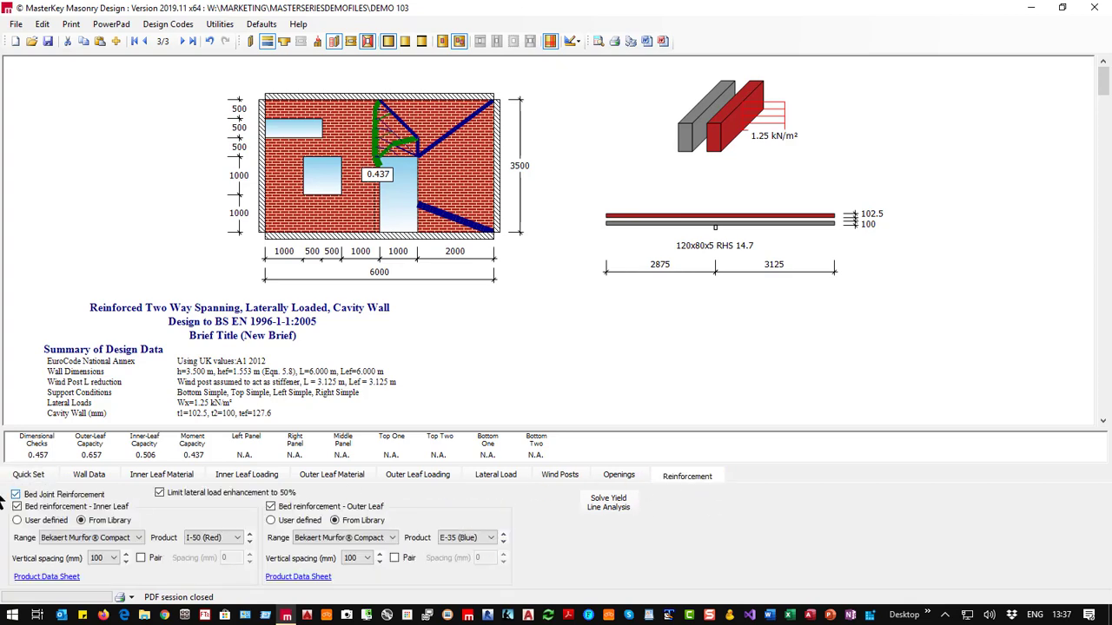
left_click(28, 495)
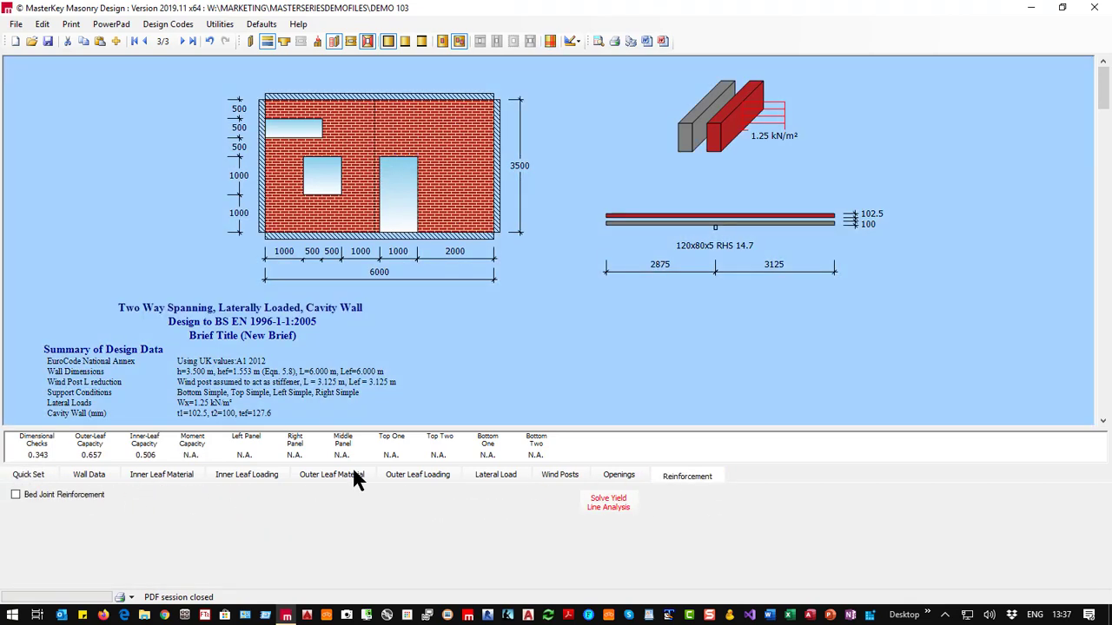
left_click(605, 478)
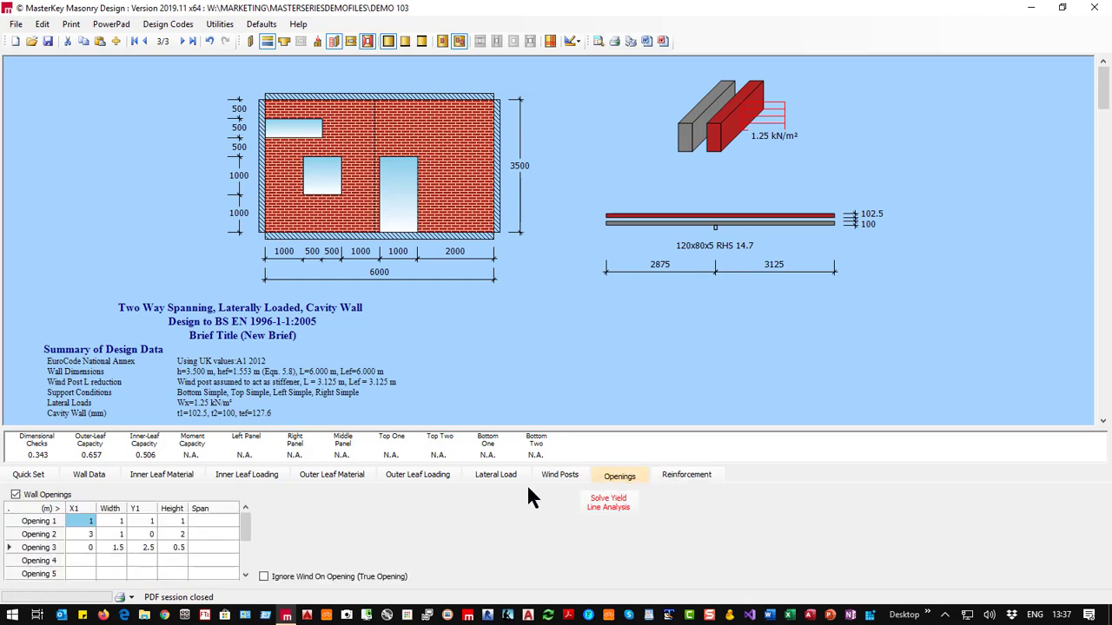
left_click(16, 495)
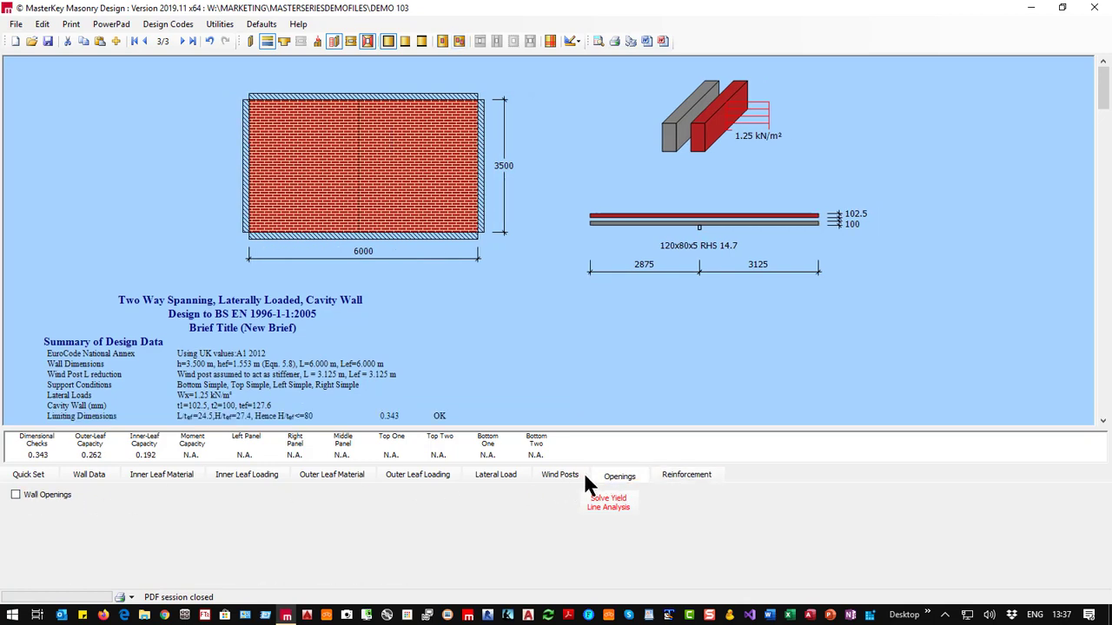
left_click(547, 477)
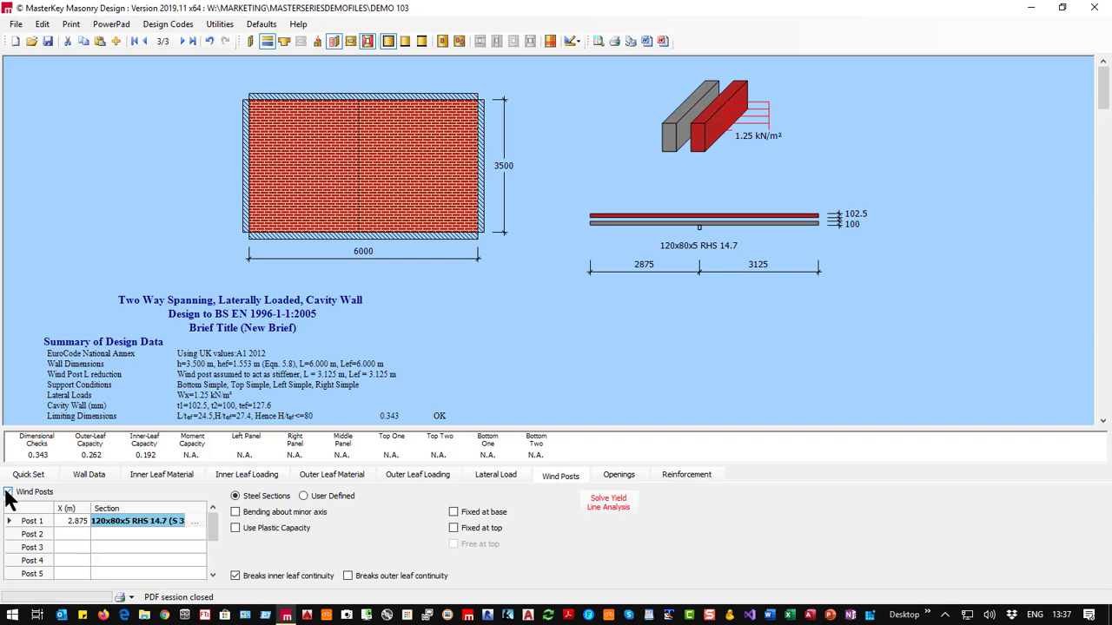
left_click(8, 493)
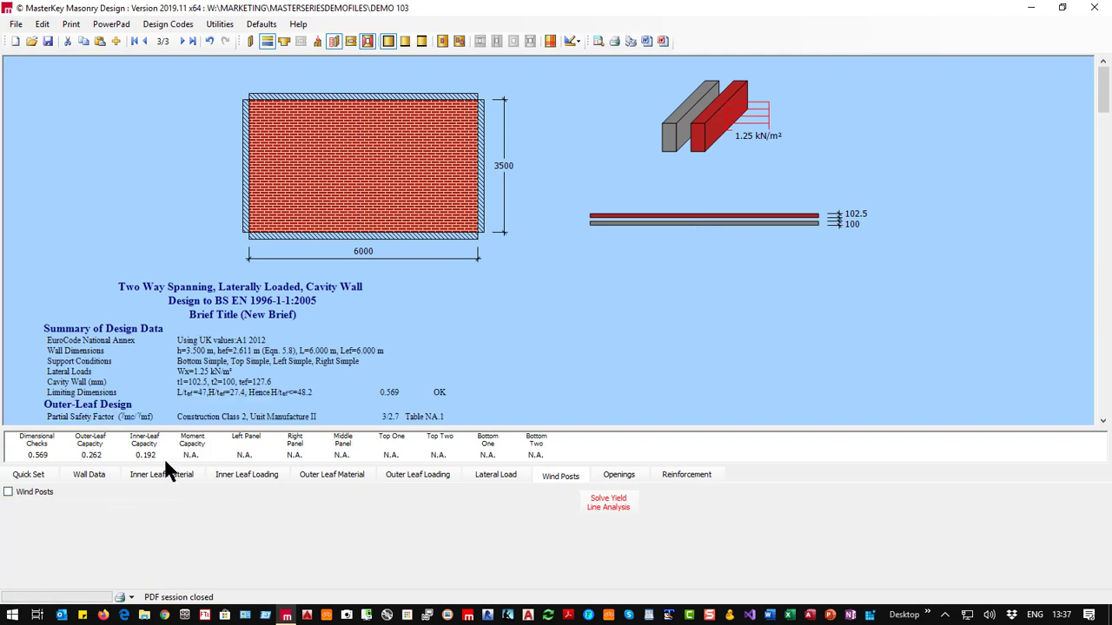
Make brief 3 a free-standing single-leaf wall and solve the yield lines (moment 17.668).
left_click(29, 477)
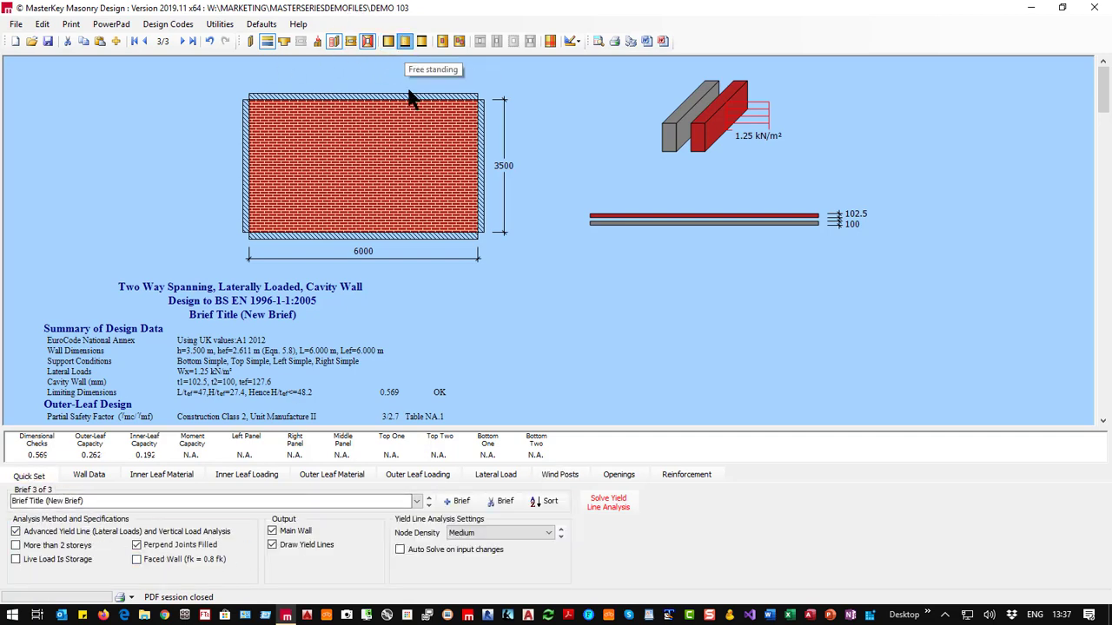
left_click(405, 41)
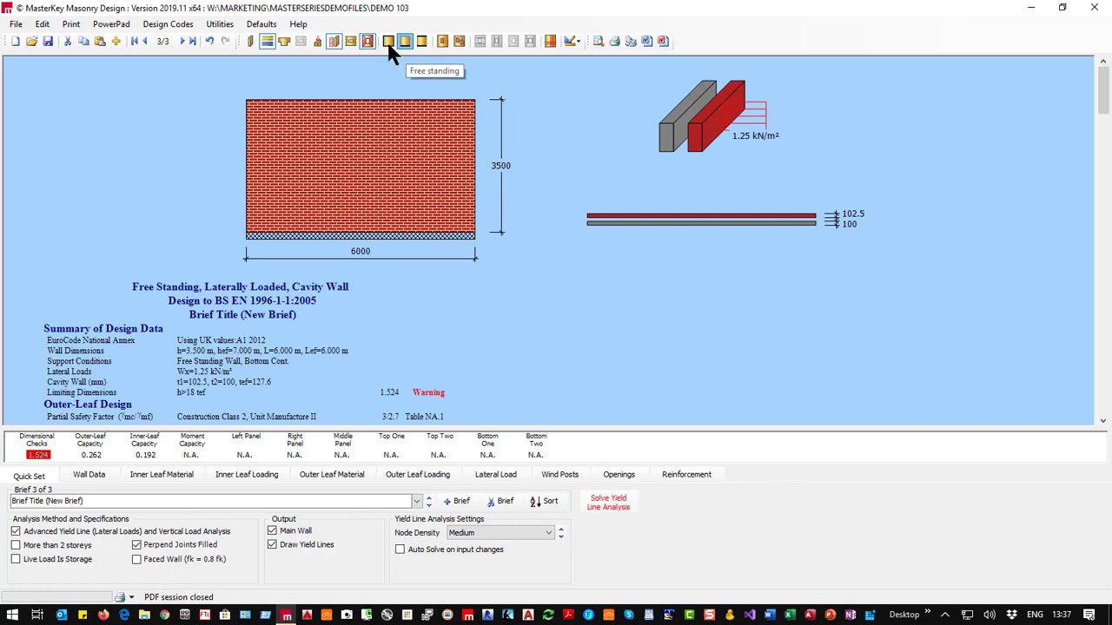
left_click(265, 38)
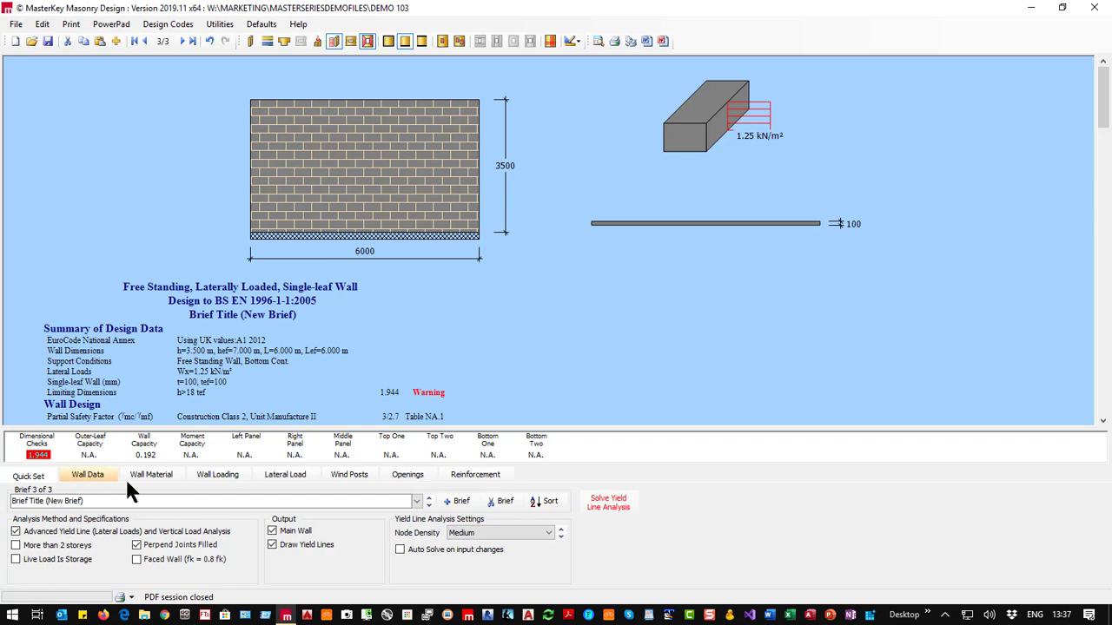
key("F5")
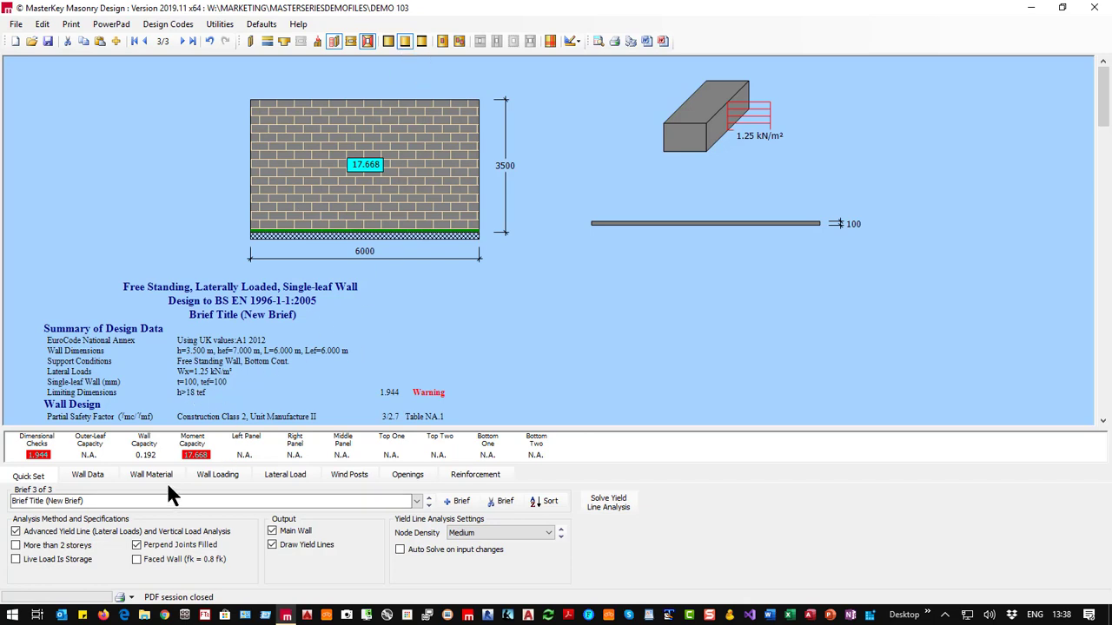
left_click(87, 475)
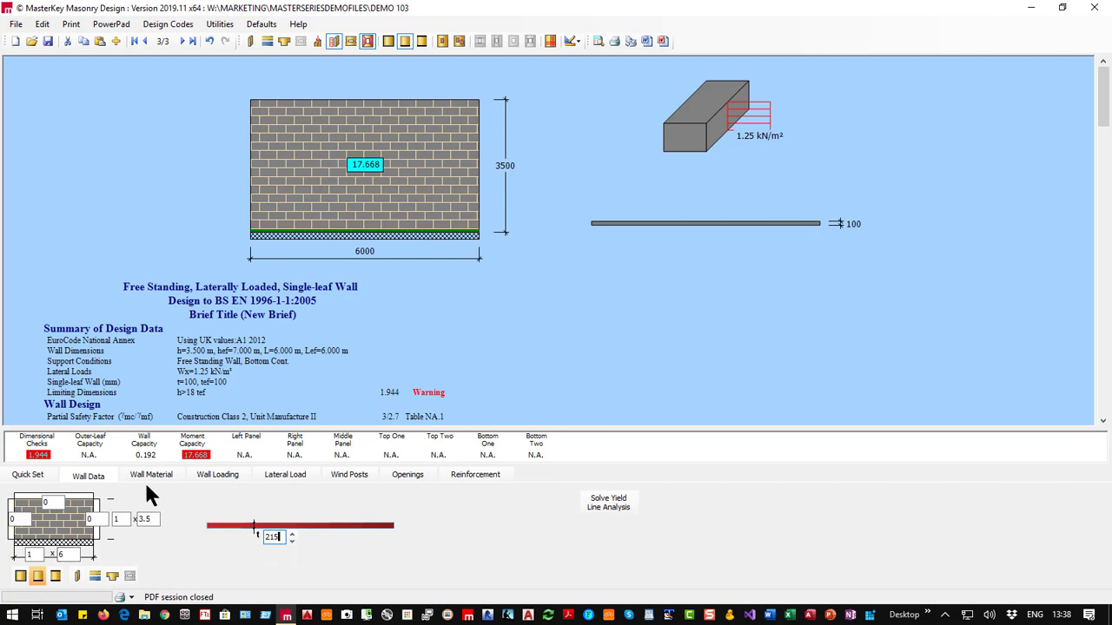
Set wall thickness 215 mm and height 1.8 m, and use the reduced non-critical material factor.
left_click(143, 519)
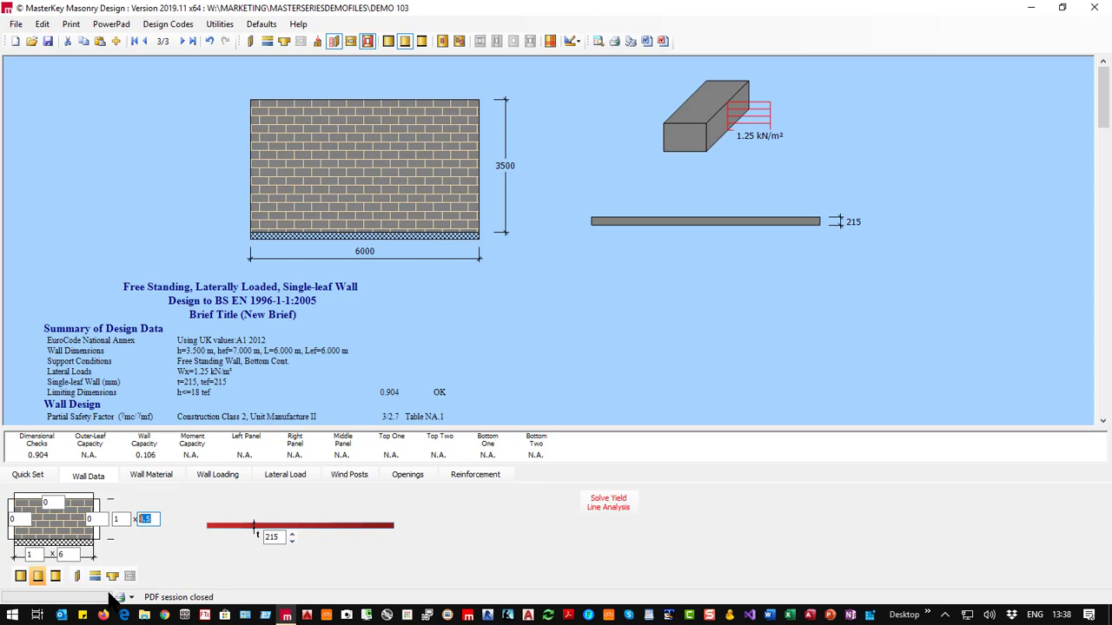
type("1.8")
left_click(606, 504)
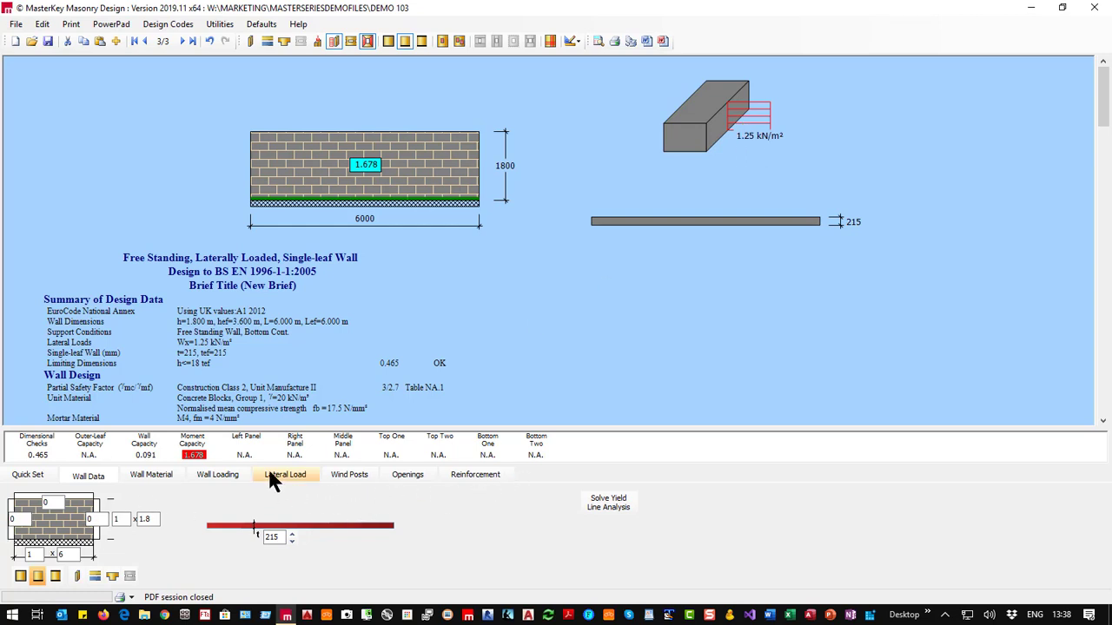
left_click(308, 475)
left_click(29, 538)
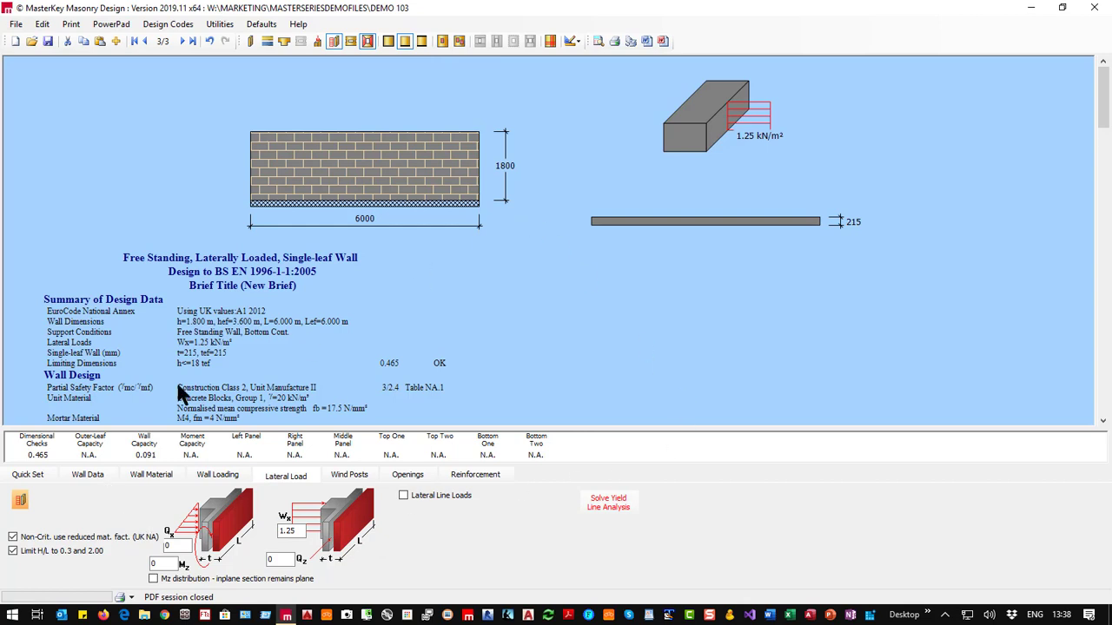
Solve the 215 mm wall's yield lines (1.599) and inspect the masonry unit strength.
left_click(78, 475)
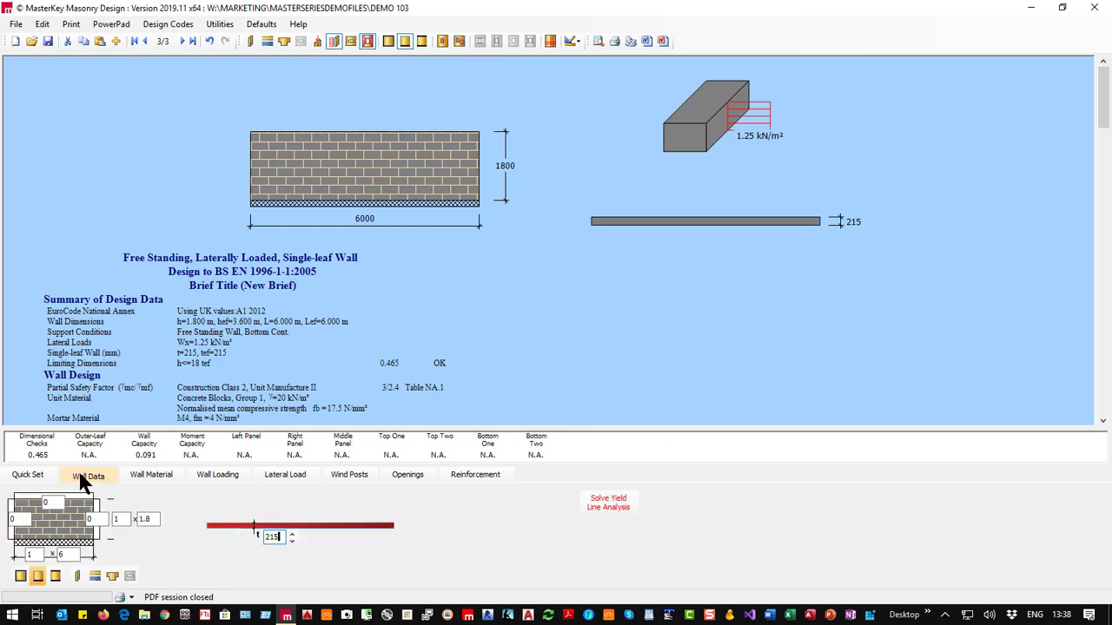
left_click(26, 475)
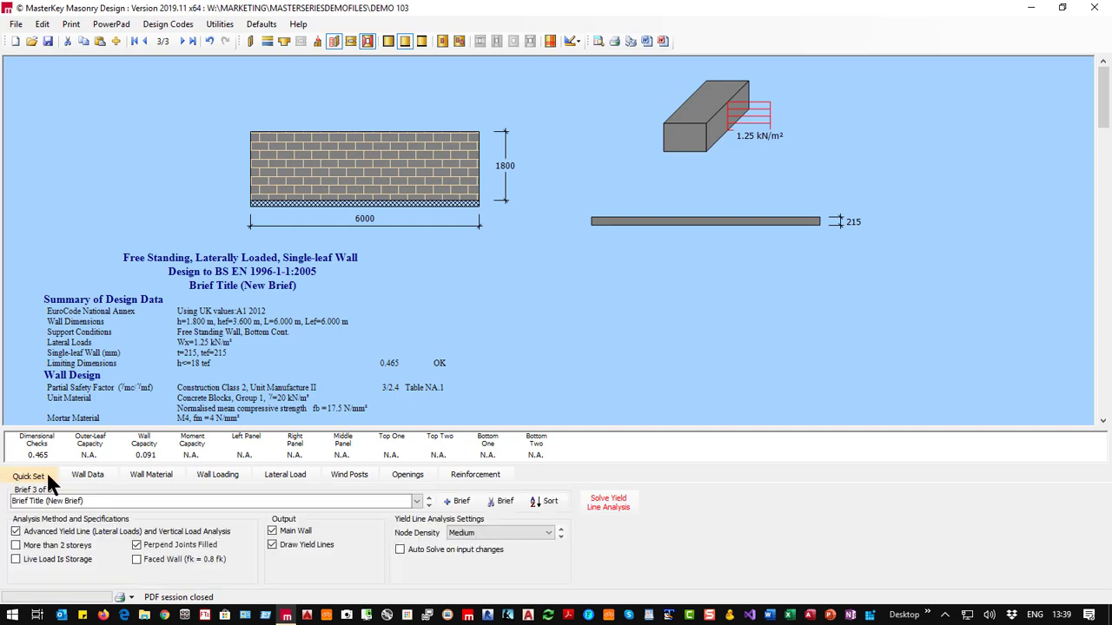
left_click(87, 475)
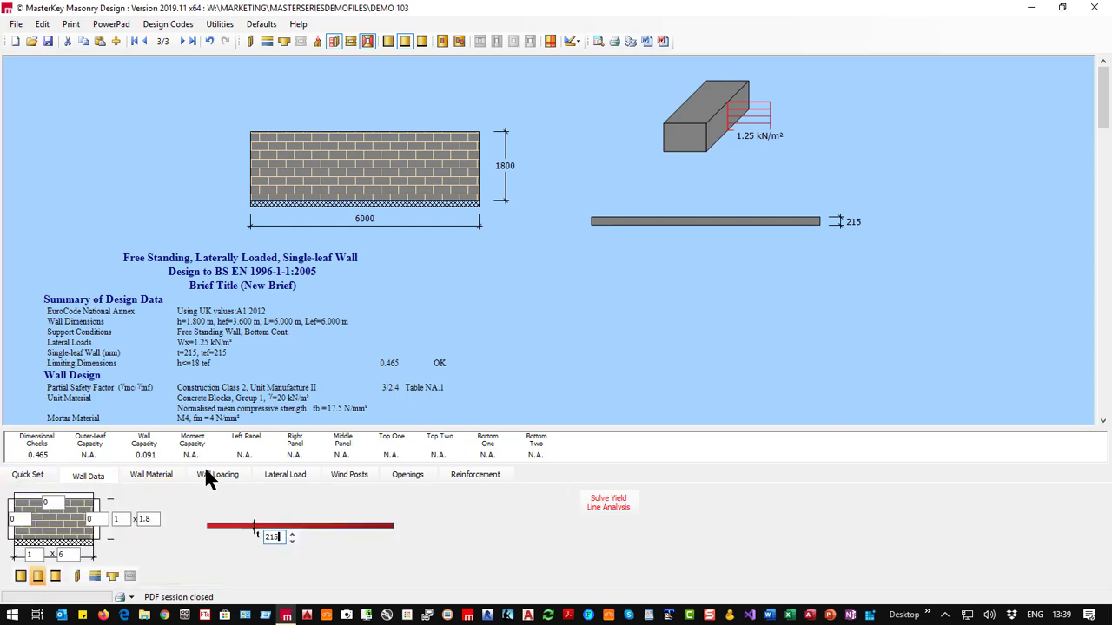
left_click(598, 501)
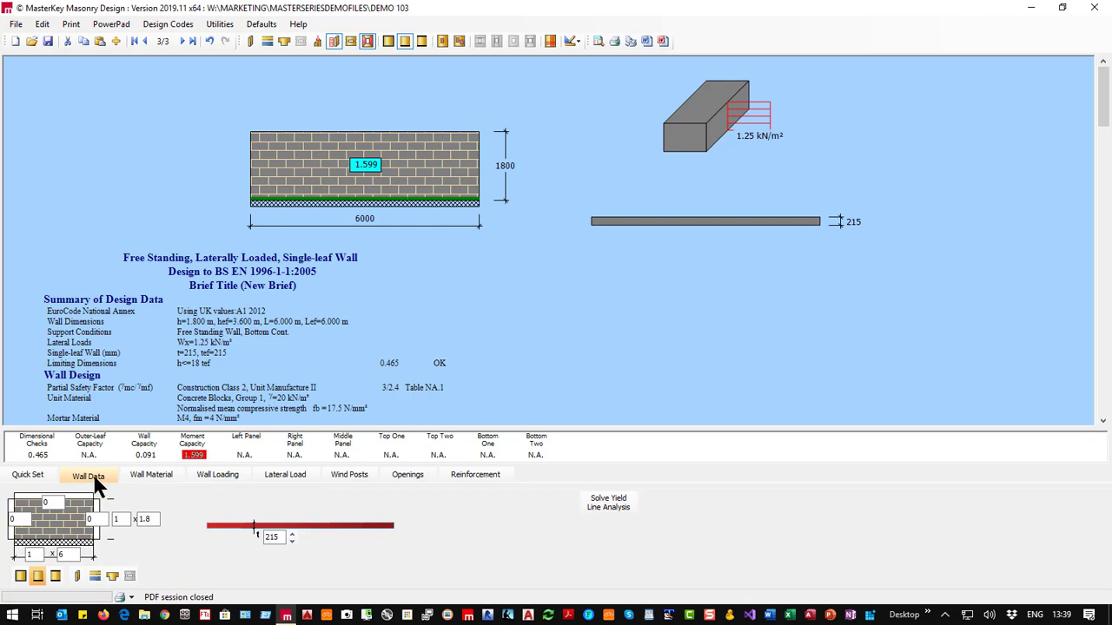
left_click(146, 474)
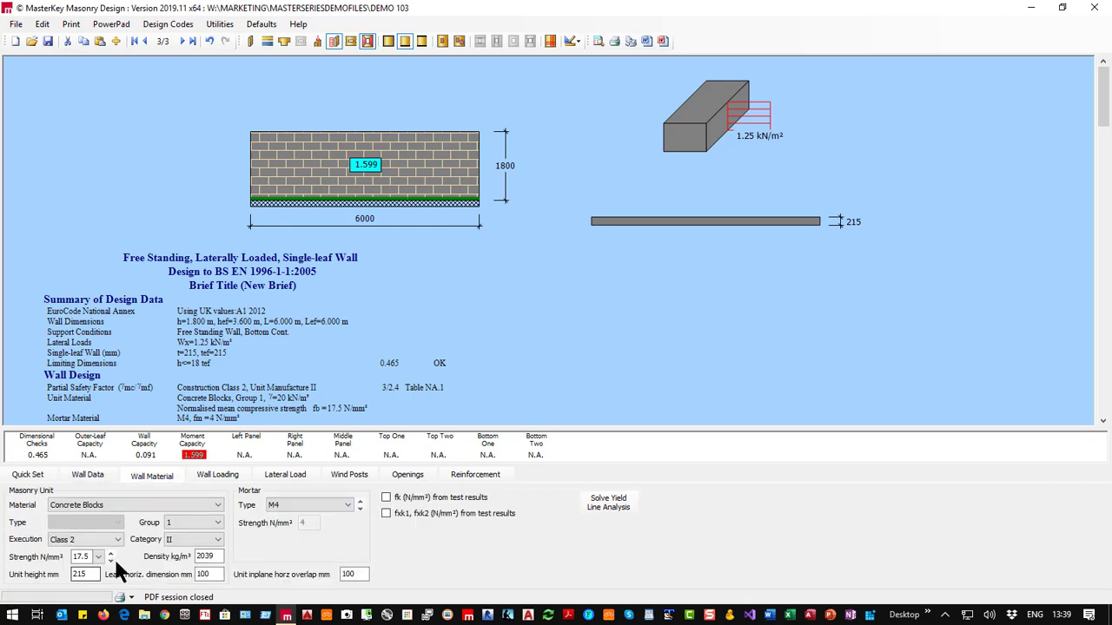
left_click(98, 560)
Try a 325 mm wall thickness and re-solve (0.819), then return to 215 mm.
left_click(90, 475)
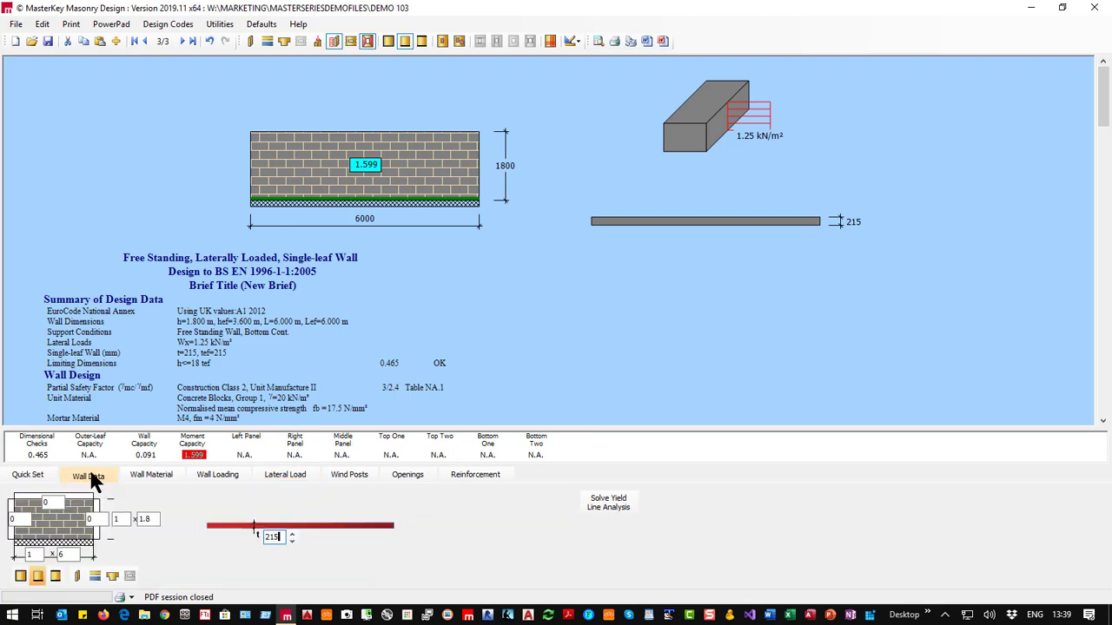
left_click(289, 533)
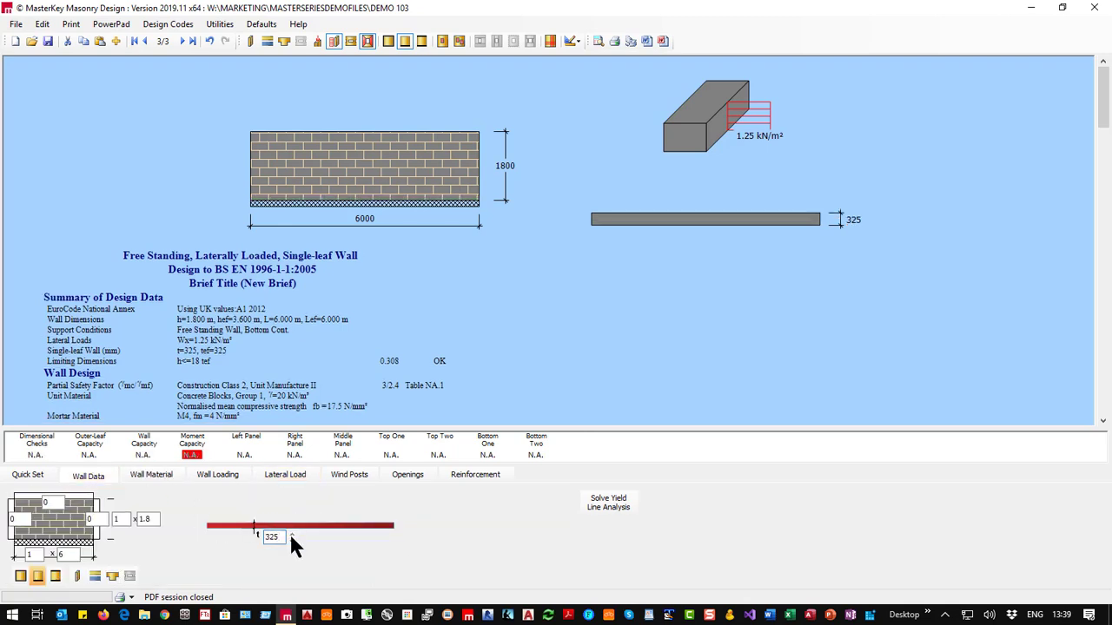
left_click(601, 500)
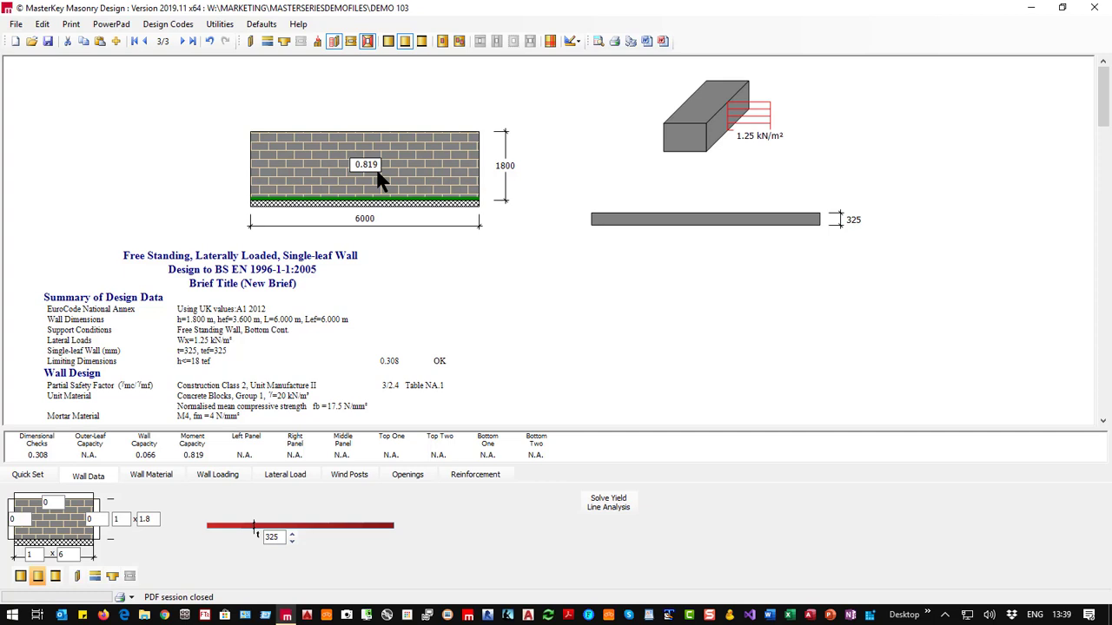
left_click(291, 541)
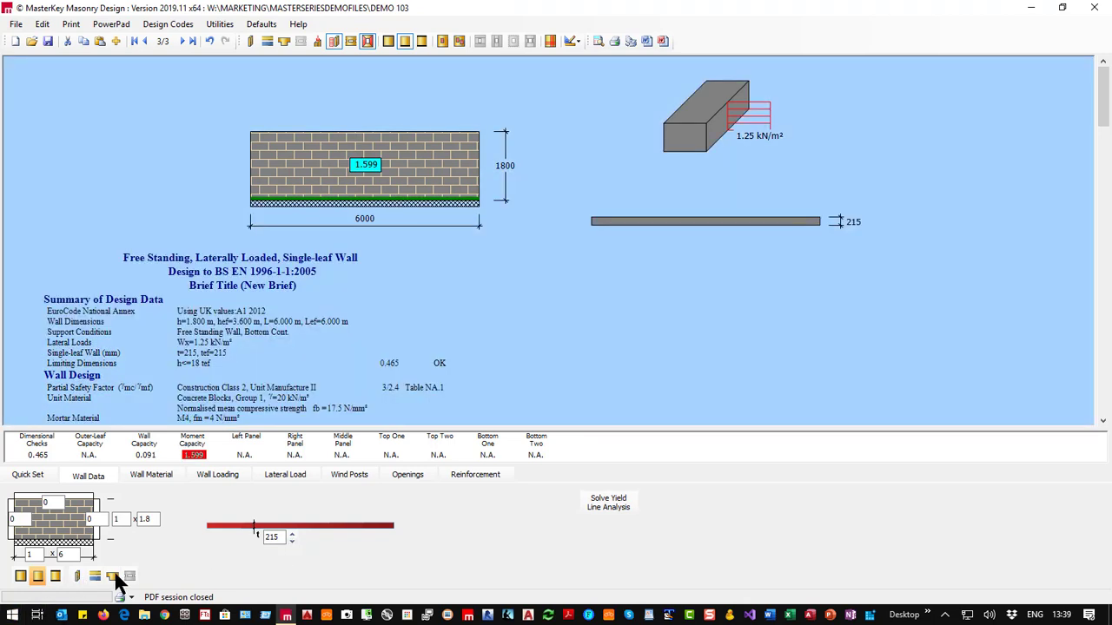
Stiffen the wall with 440 mm piers and solve the yield lines.
left_click(112, 576)
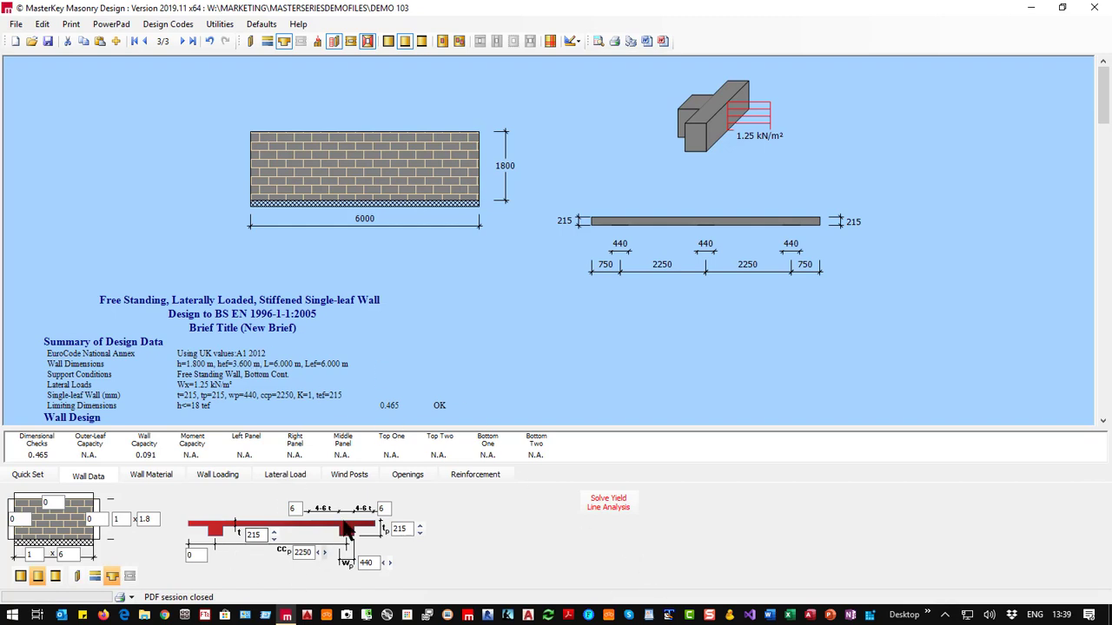
left_click(420, 527)
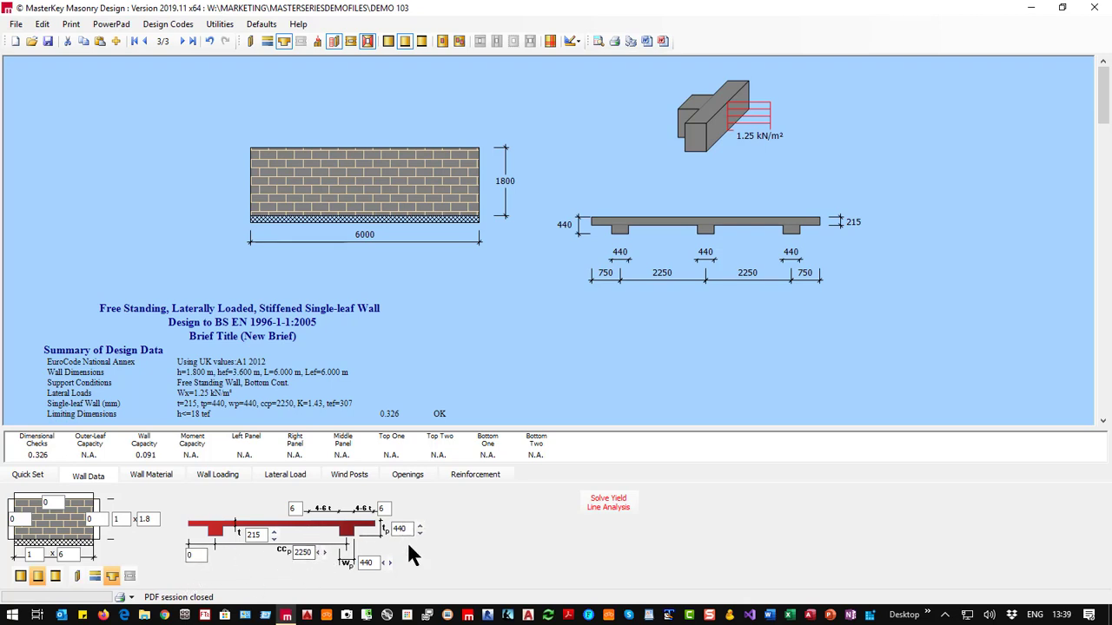
left_click(603, 500)
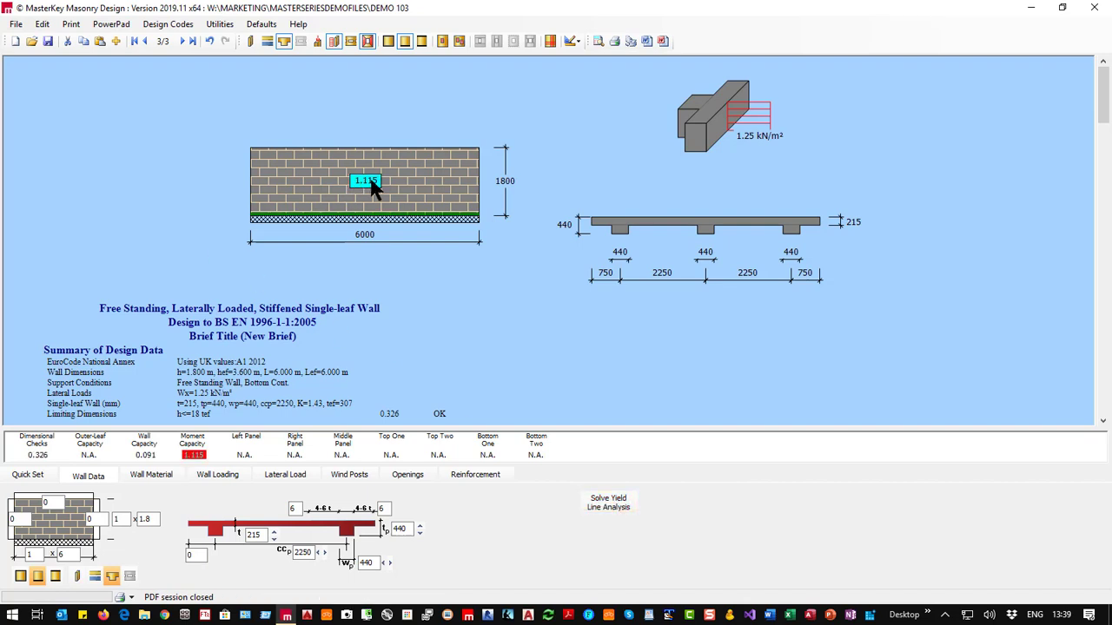
Reduce pier spacing to 1800 mm, deepen piers to 550 mm, and re-solve (0.651).
left_click(319, 553)
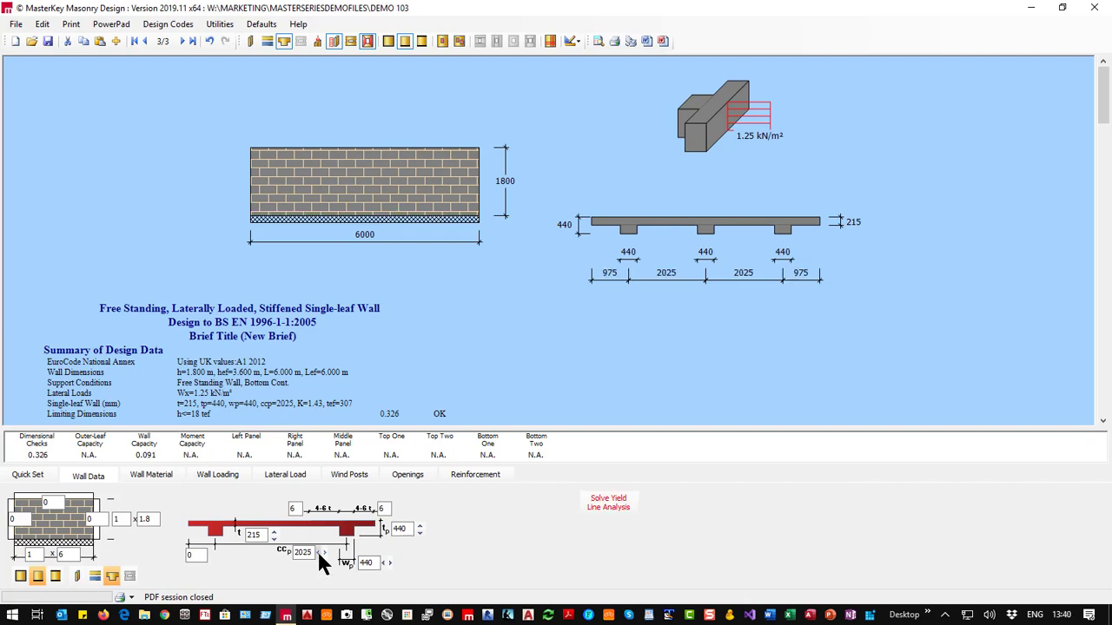
left_click(319, 553)
left_click(616, 498)
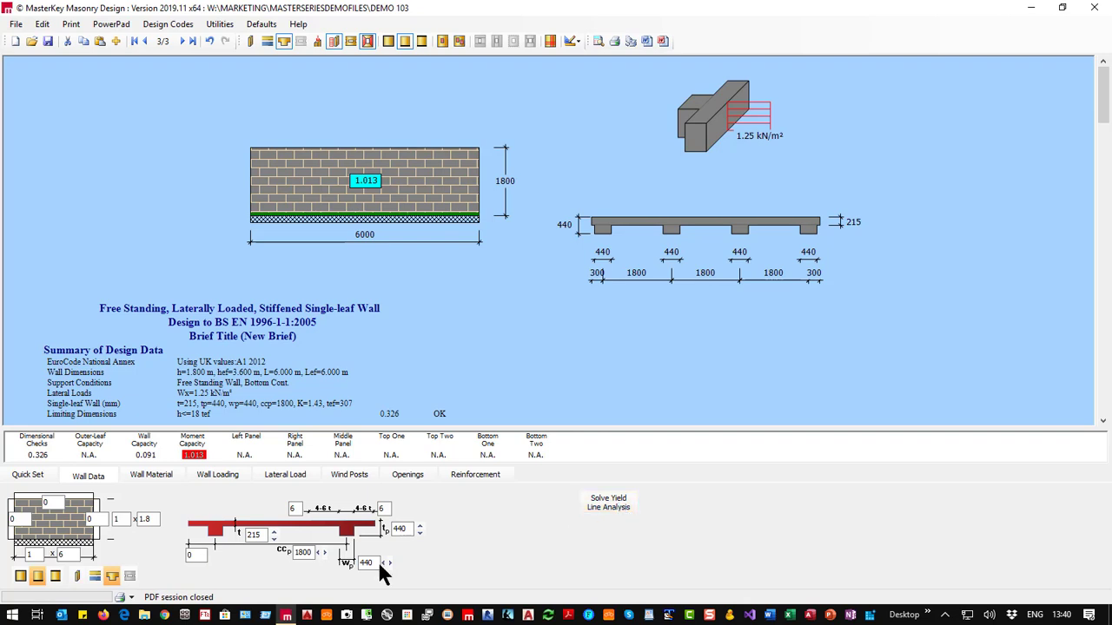
left_click(609, 504)
left_click(420, 525)
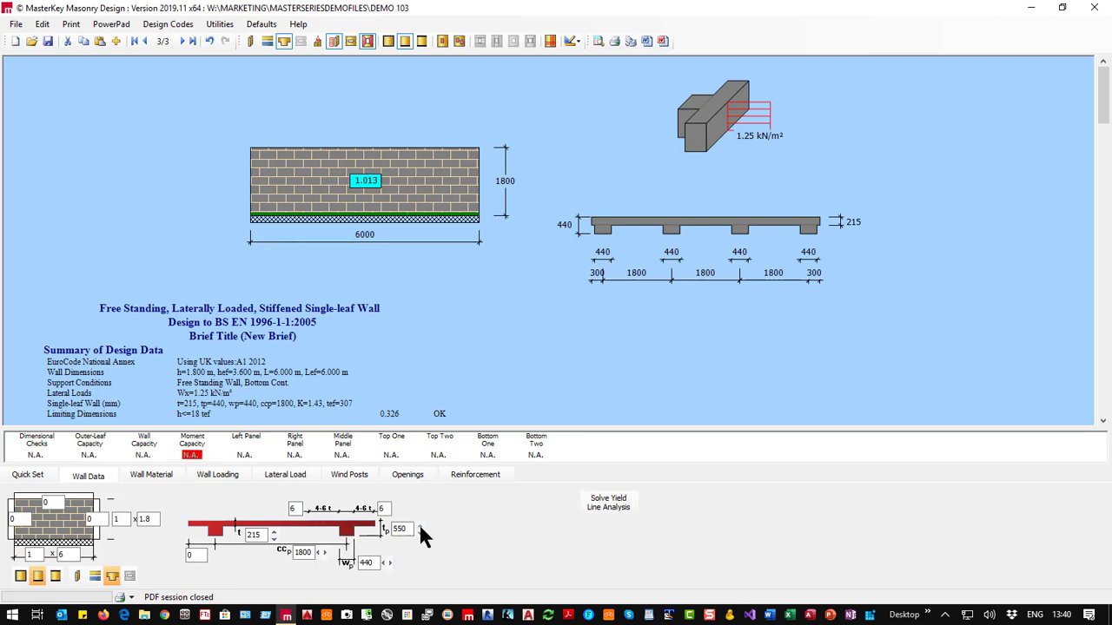
left_click(608, 501)
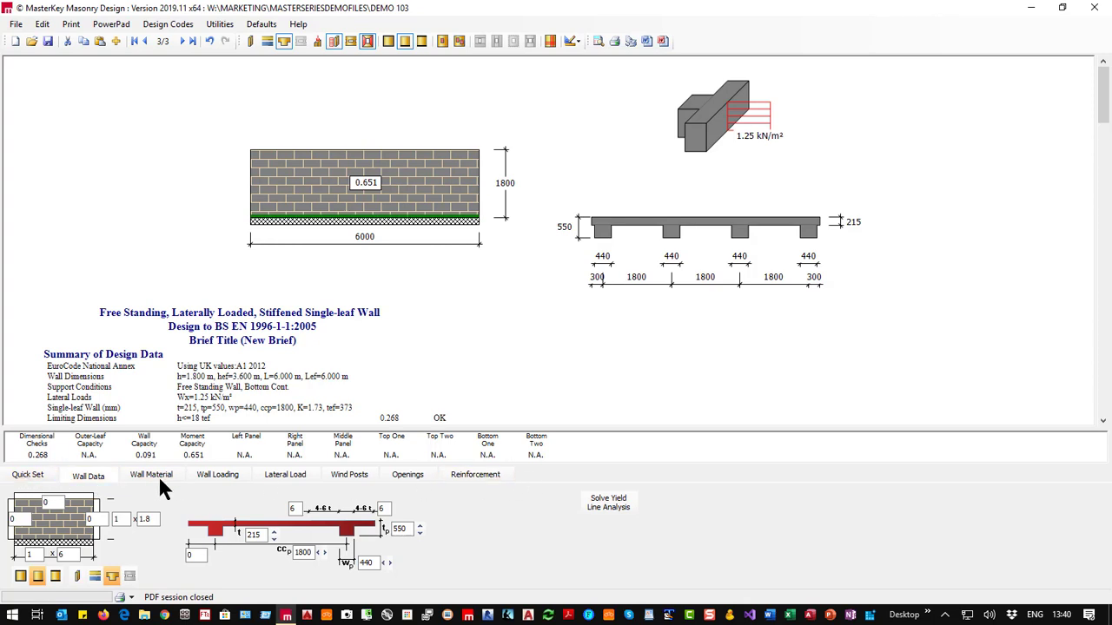
Set lateral load Wx to 0.75 kN/m², pier depth to 325 mm, and re-solve (moment 0.959).
left_click(218, 474)
left_click(278, 475)
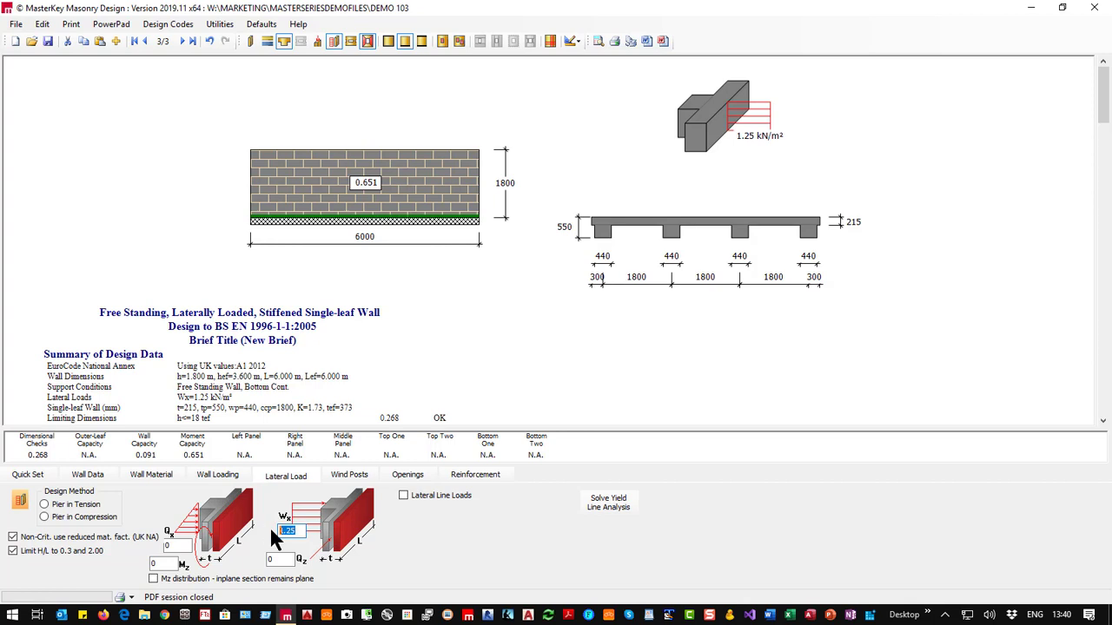
type(".75")
left_click(95, 477)
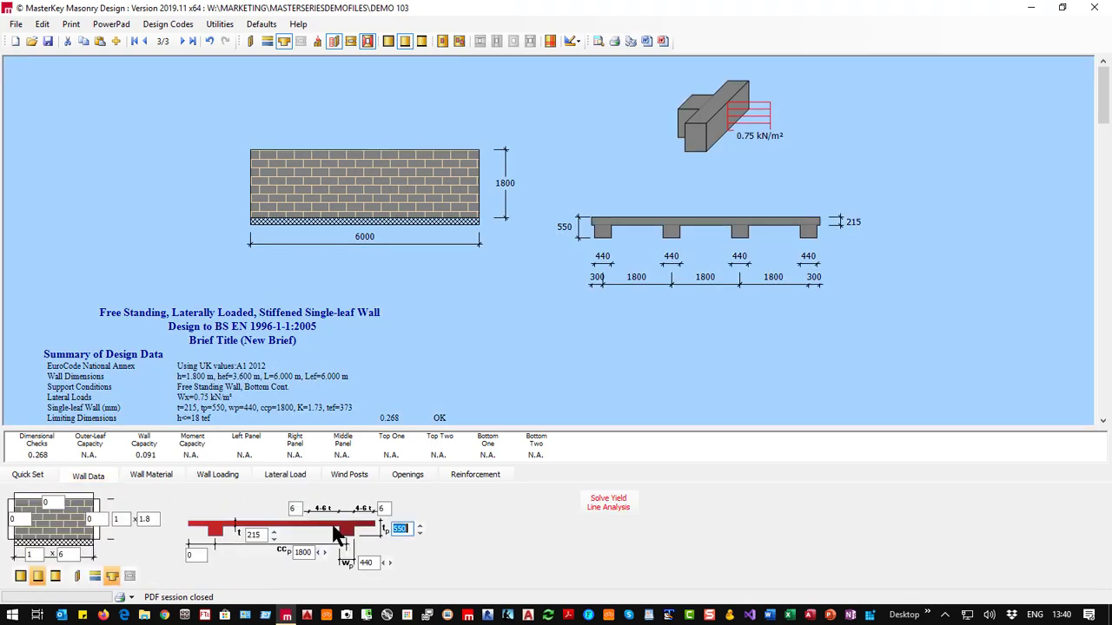
left_click(419, 530)
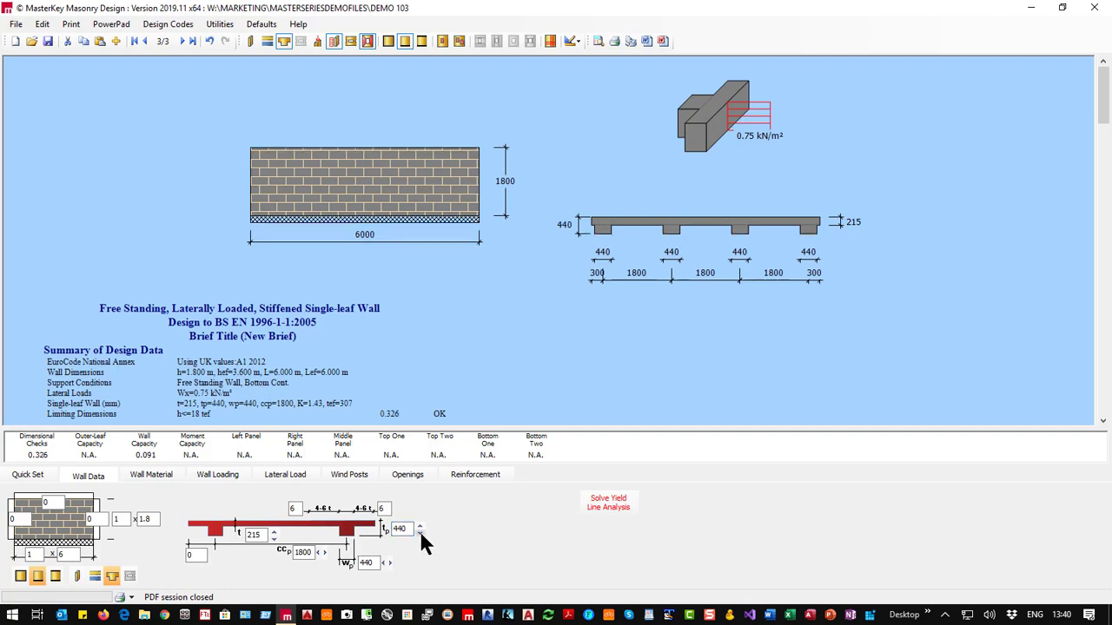
left_click(420, 531)
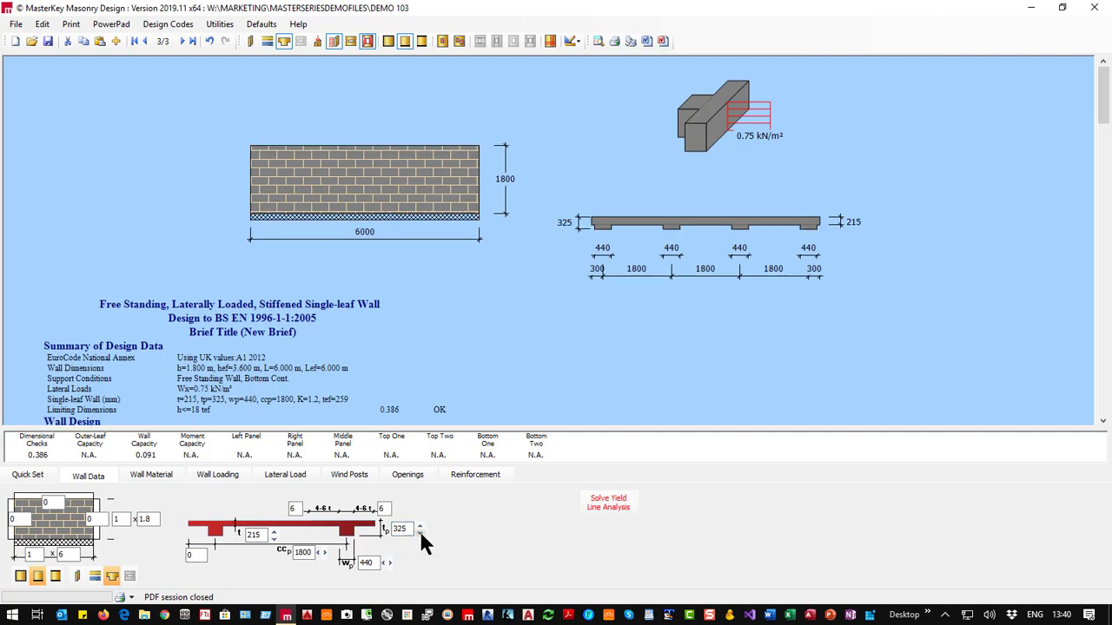
left_click(613, 508)
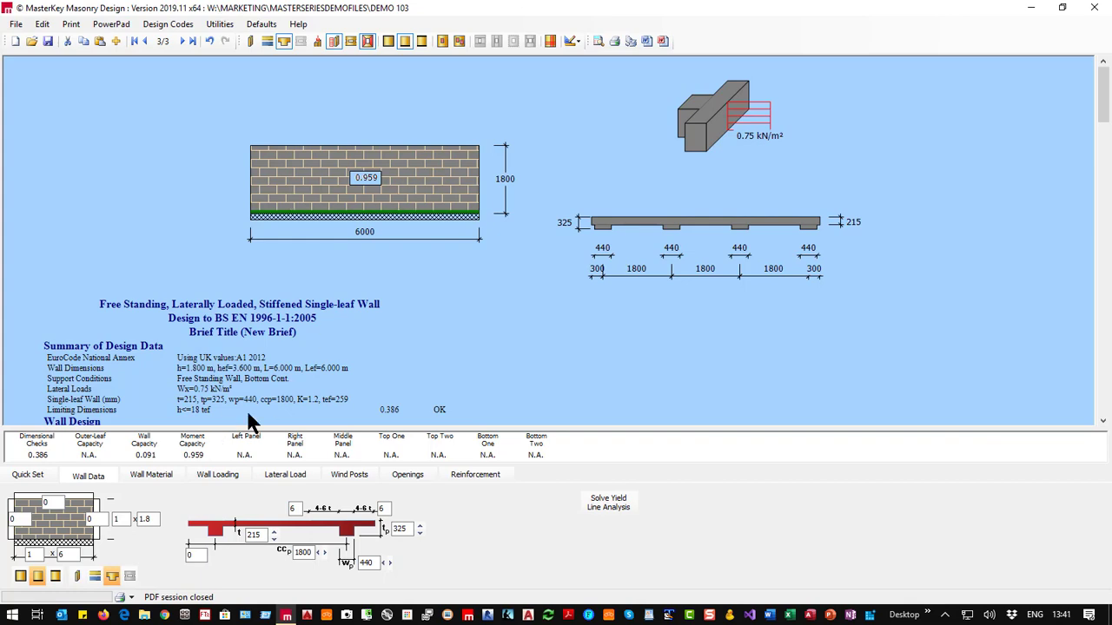
Set yield line node density to Fine and rerun the analysis.
scroll(248, 414, "down", 10)
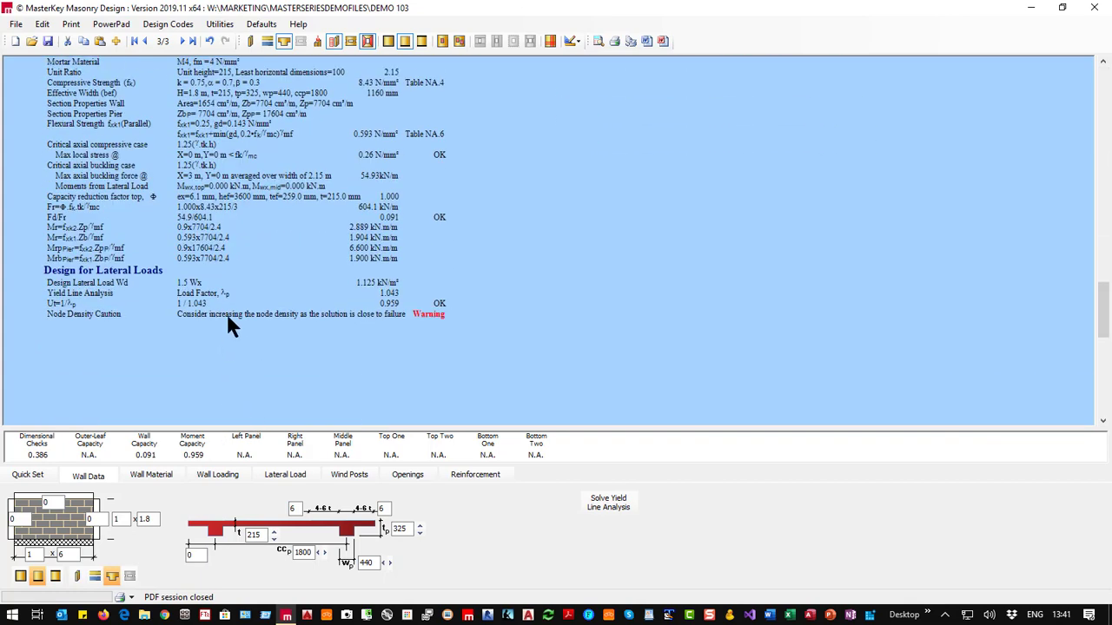
scroll(230, 321, "up", 10)
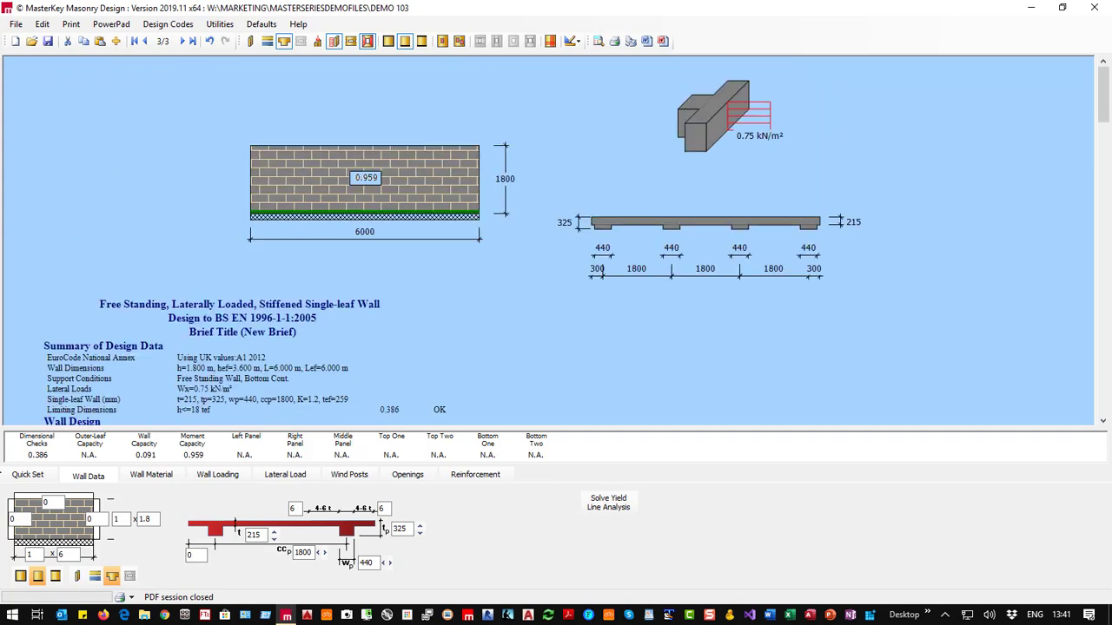
left_click(27, 475)
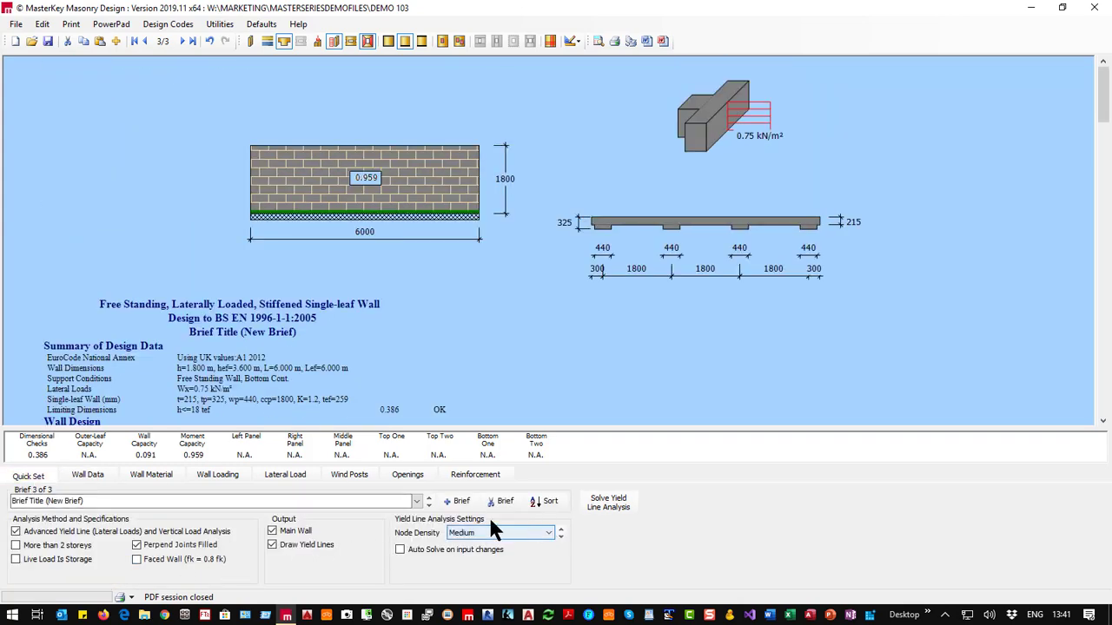
left_click(520, 533)
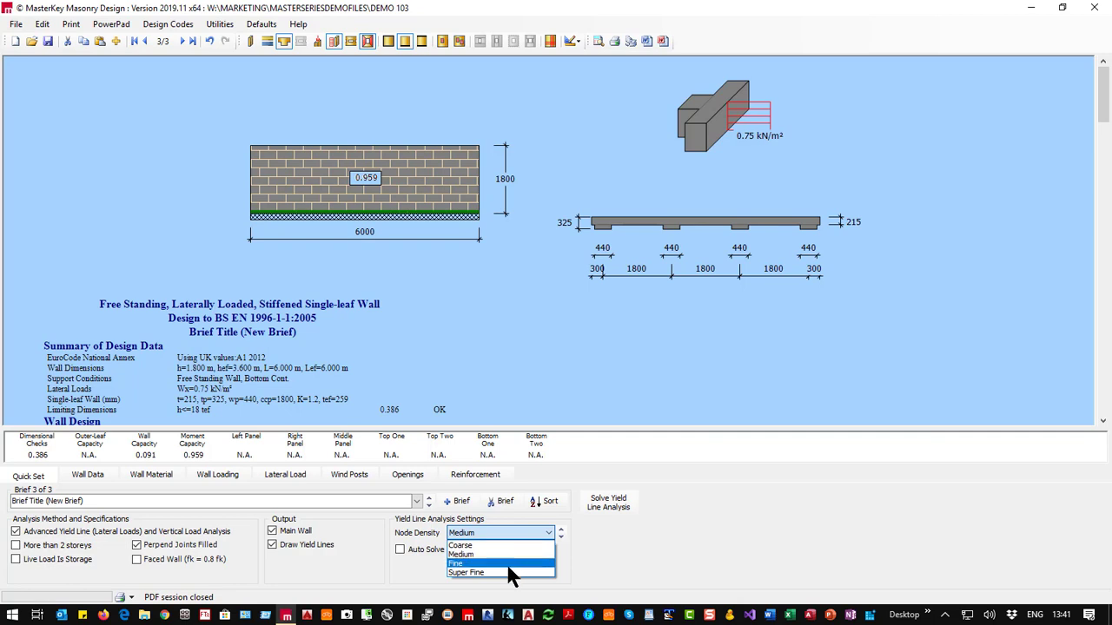
left_click(510, 564)
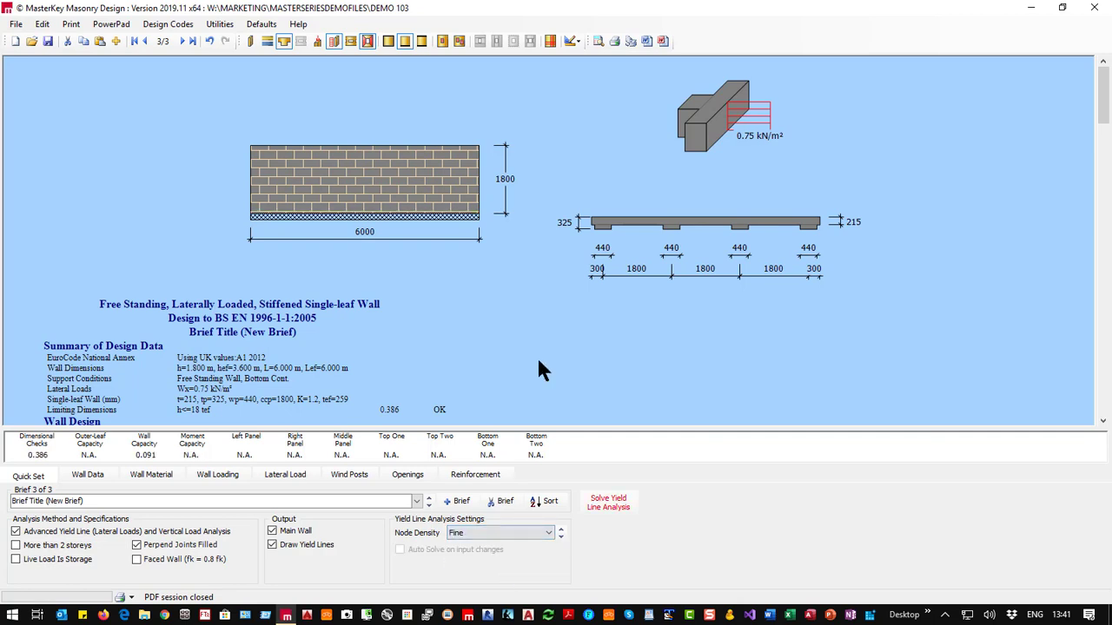
left_click(608, 506)
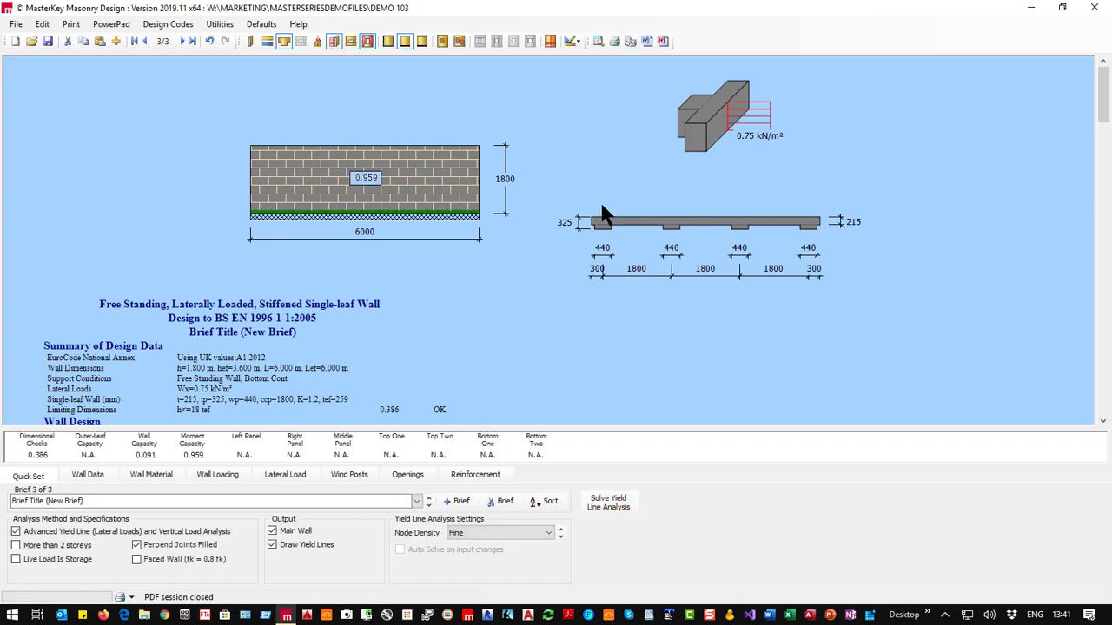
Set node density to Super Fine and rerun the analysis.
left_click(514, 533)
left_click(509, 572)
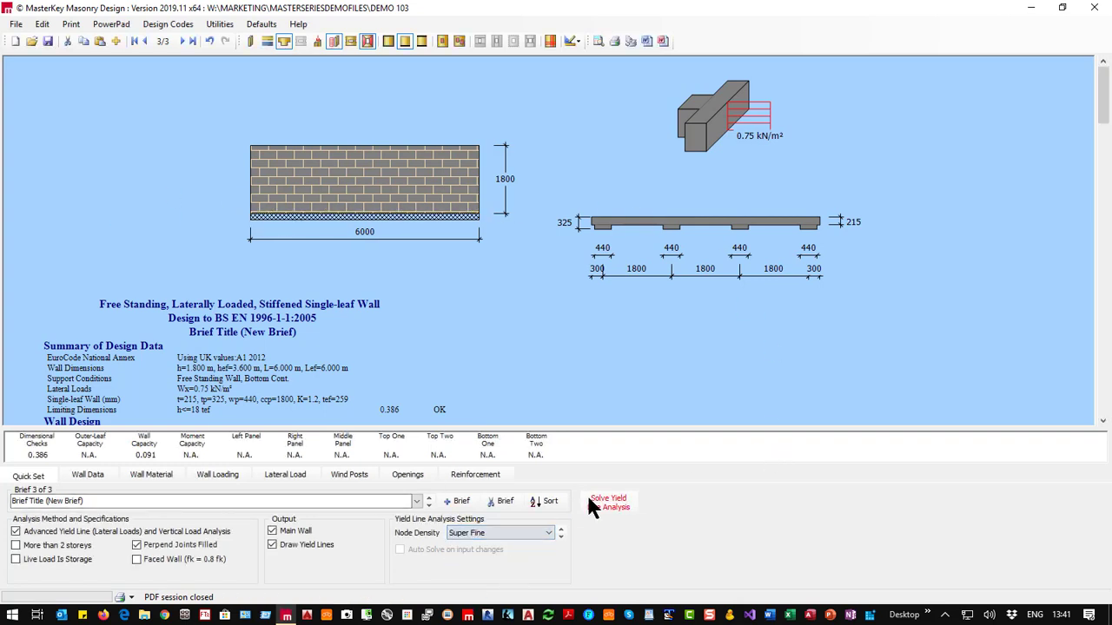
left_click(625, 502)
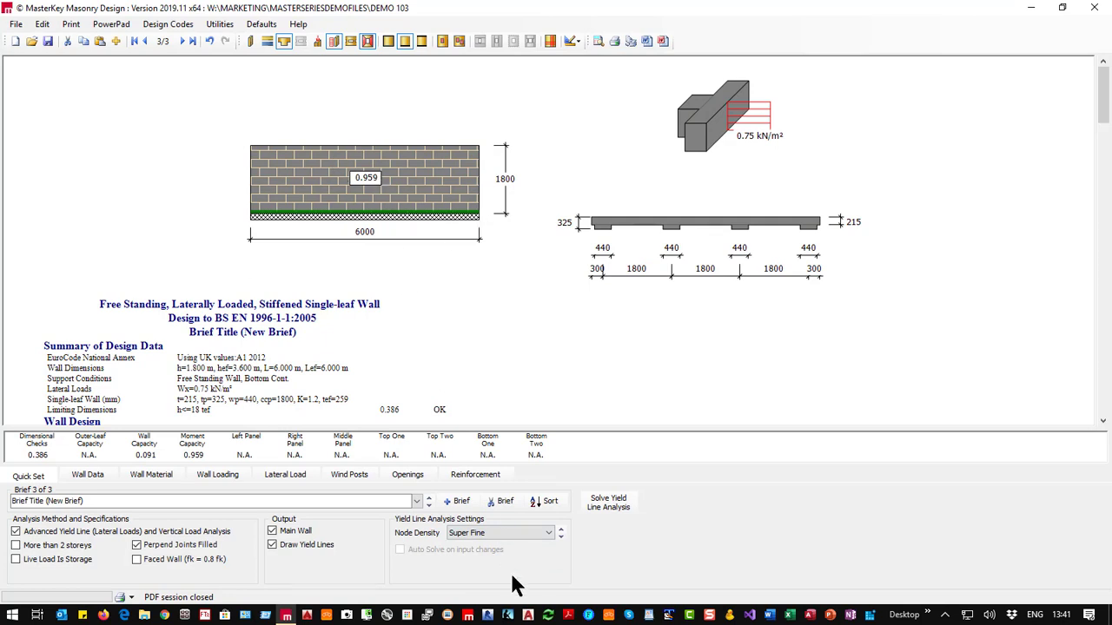
Switch node density back to Coarse.
left_click(492, 532)
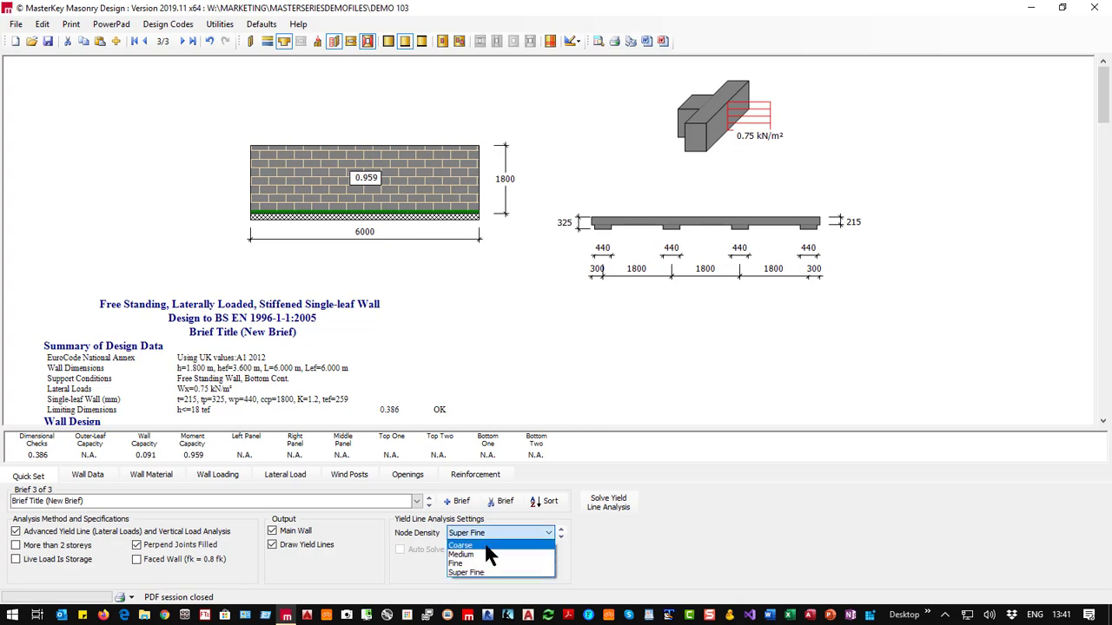
left_click(486, 545)
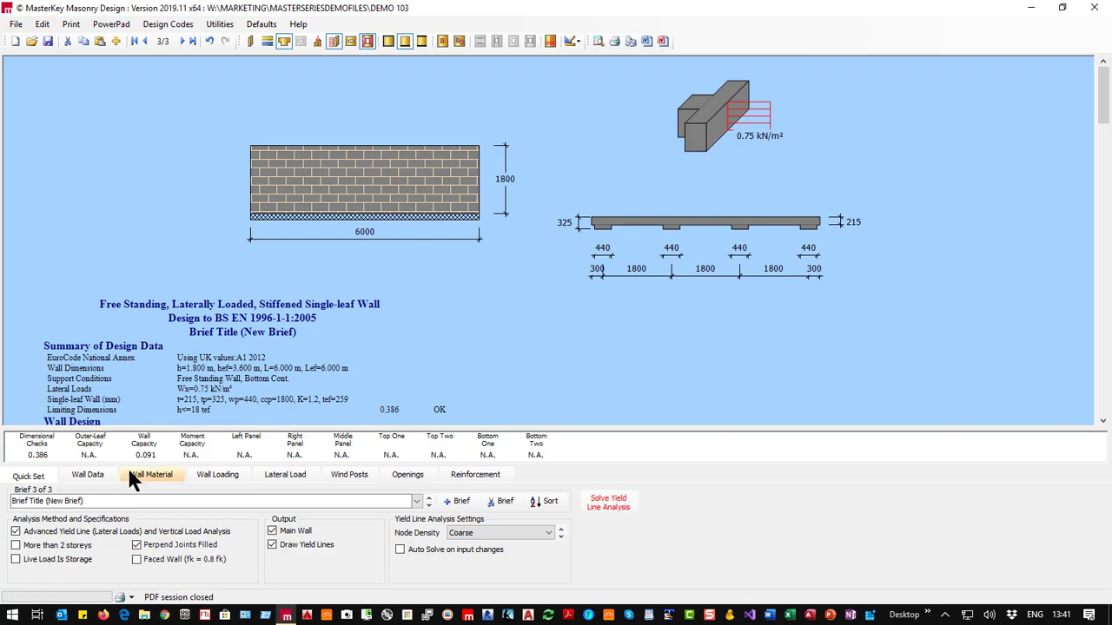
Set pier depth to 440 mm and spacing to 2250 mm, then re-solve.
left_click(87, 476)
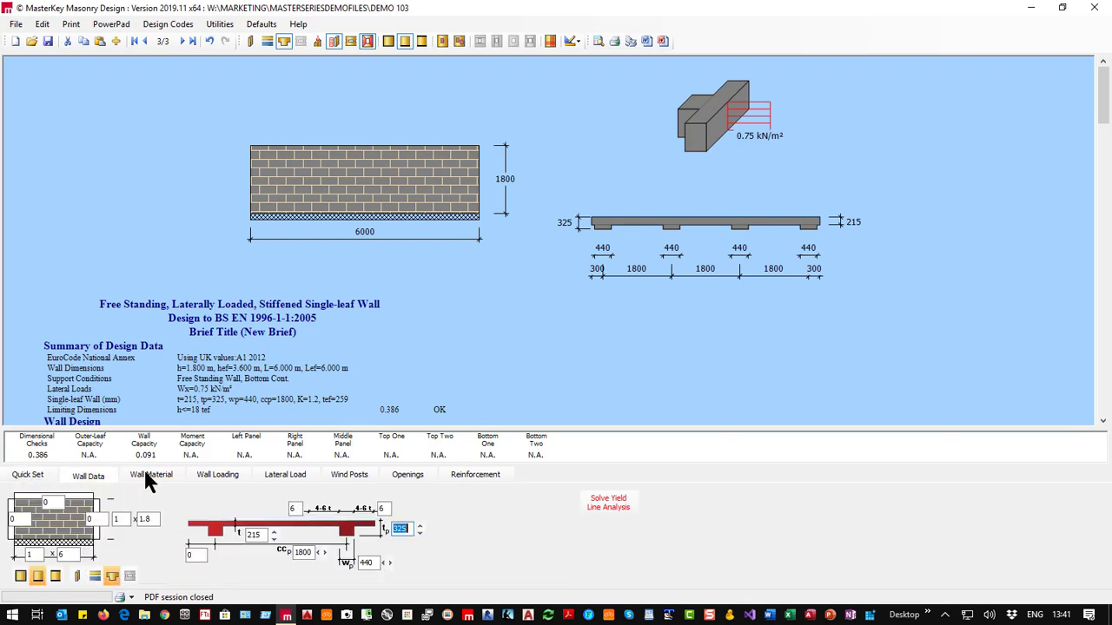
left_click(419, 525)
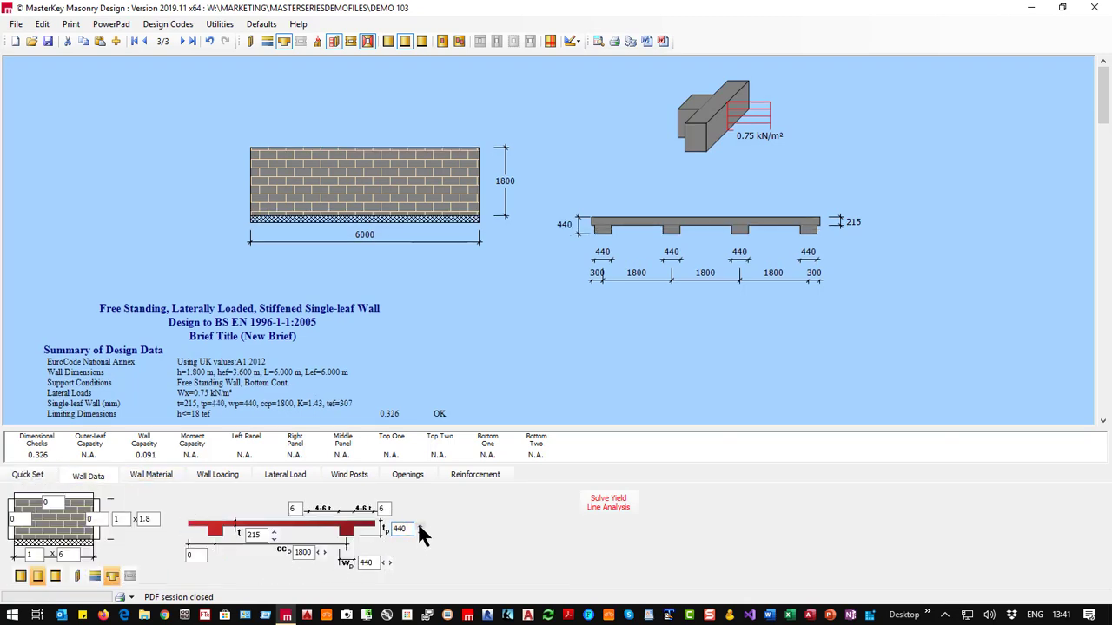
left_click(326, 553)
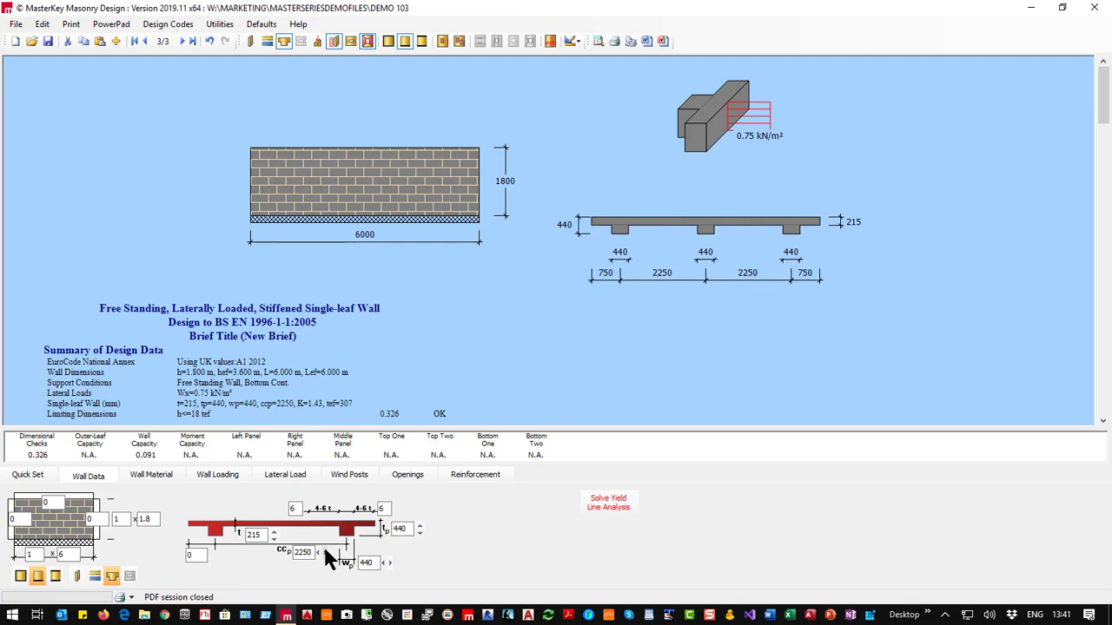
left_click(613, 508)
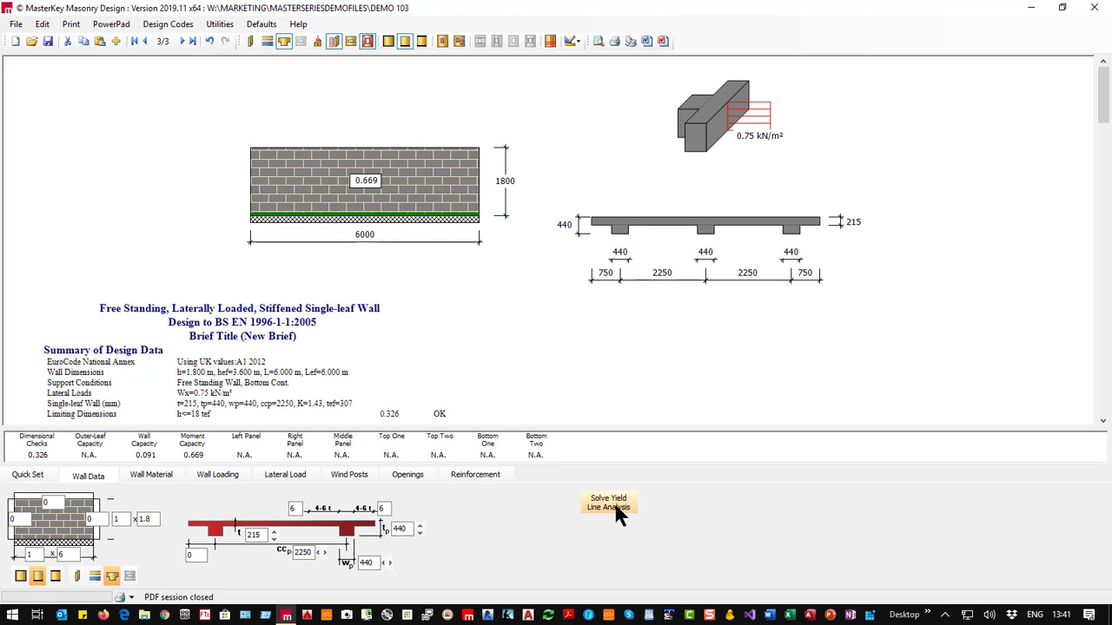
Widen pier spacing to 2700 then 3150 mm (two piers), re-solving each time (0.744).
left_click(325, 553)
left_click(325, 553)
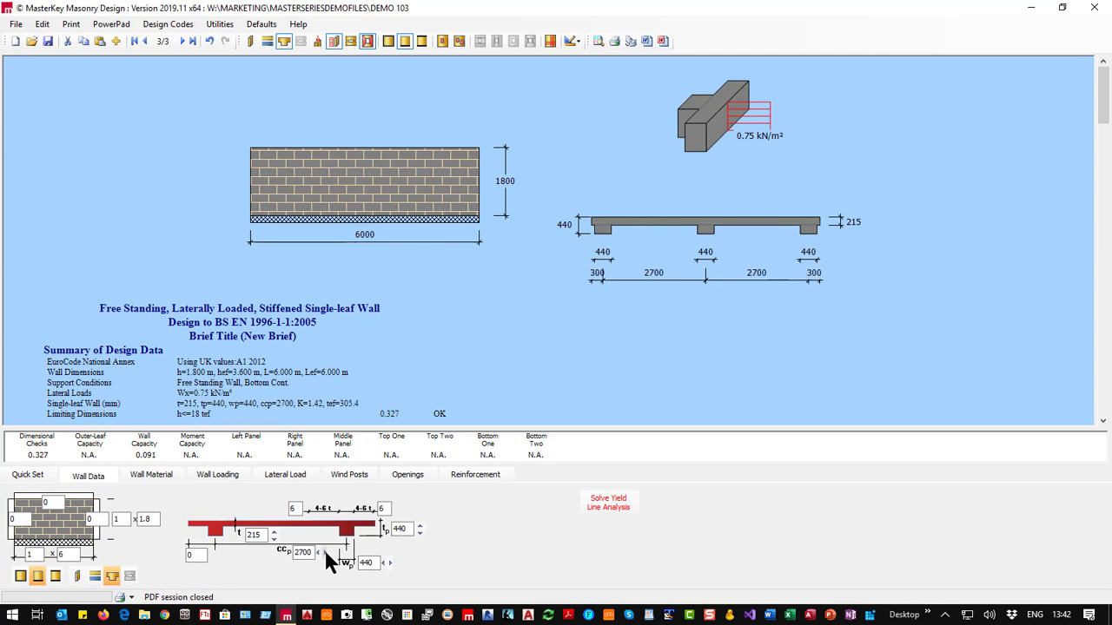
left_click(609, 502)
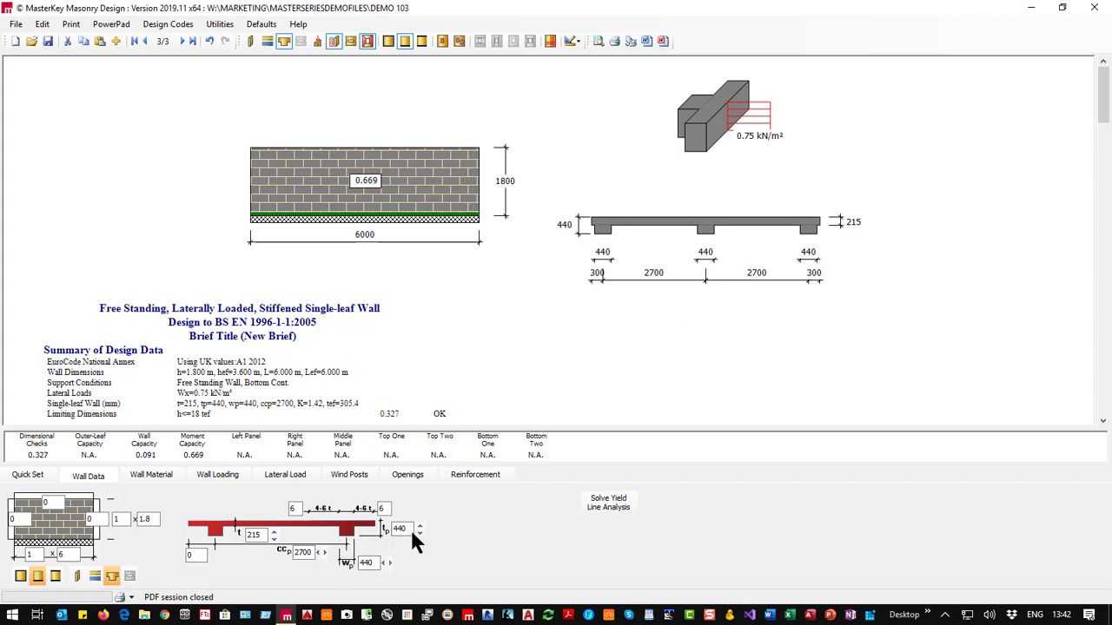
left_click(324, 553)
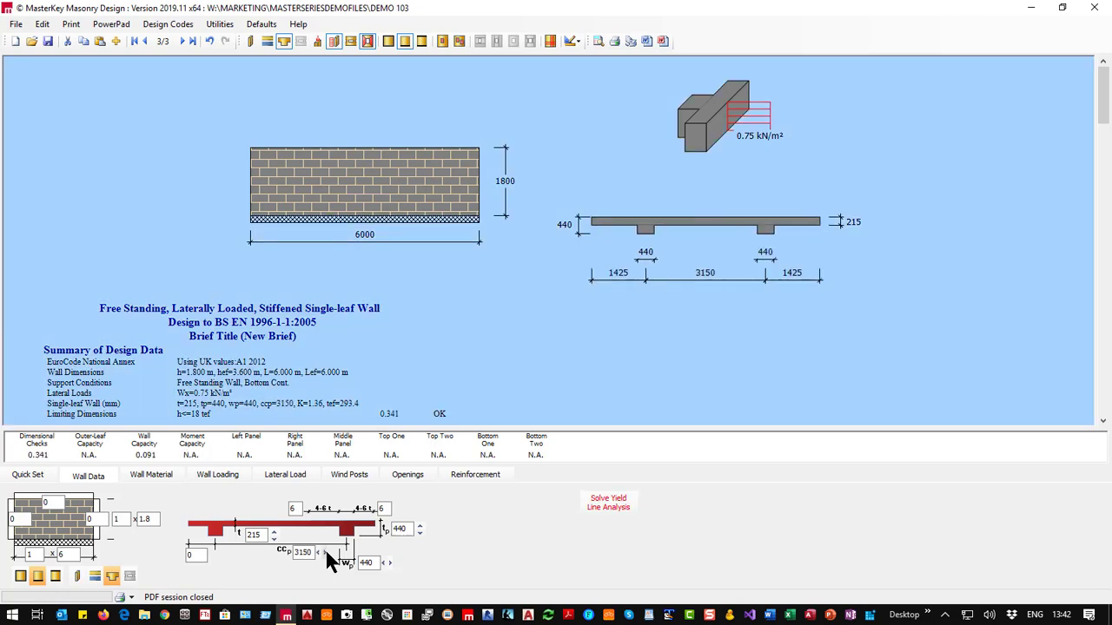
left_click(605, 501)
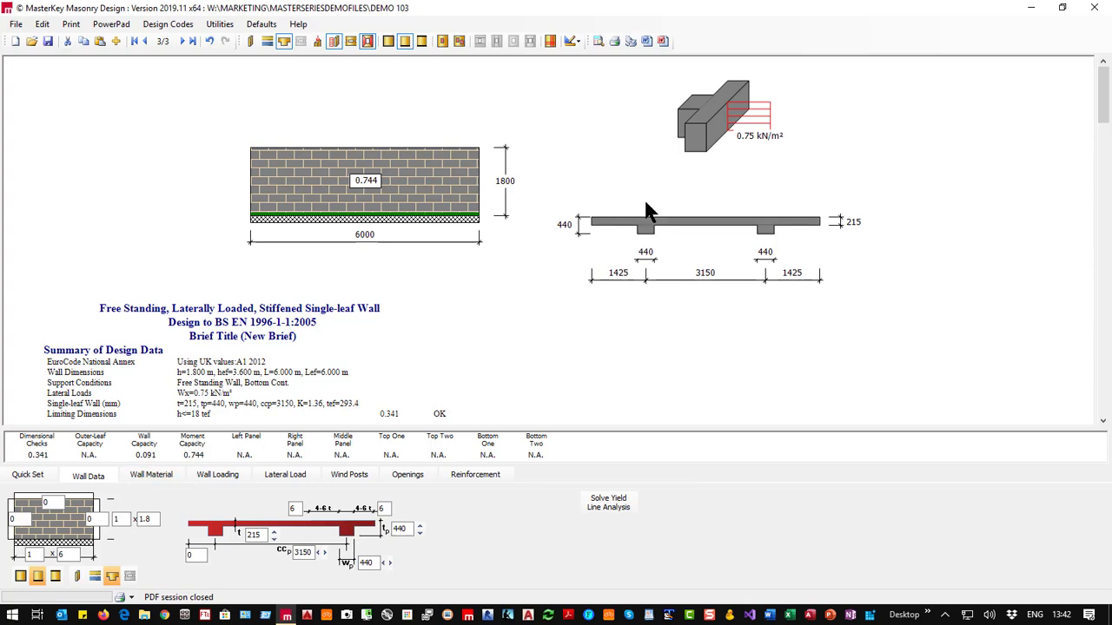
left_click(35, 477)
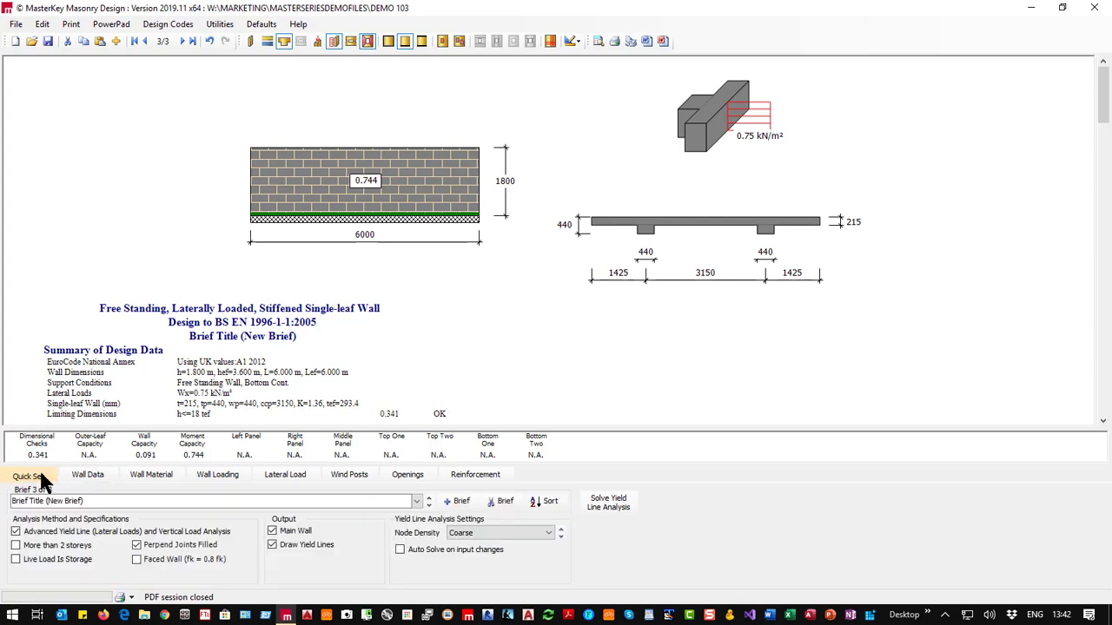
Add brief 4 as a plain 215 mm single-leaf wall without piers.
left_click(457, 501)
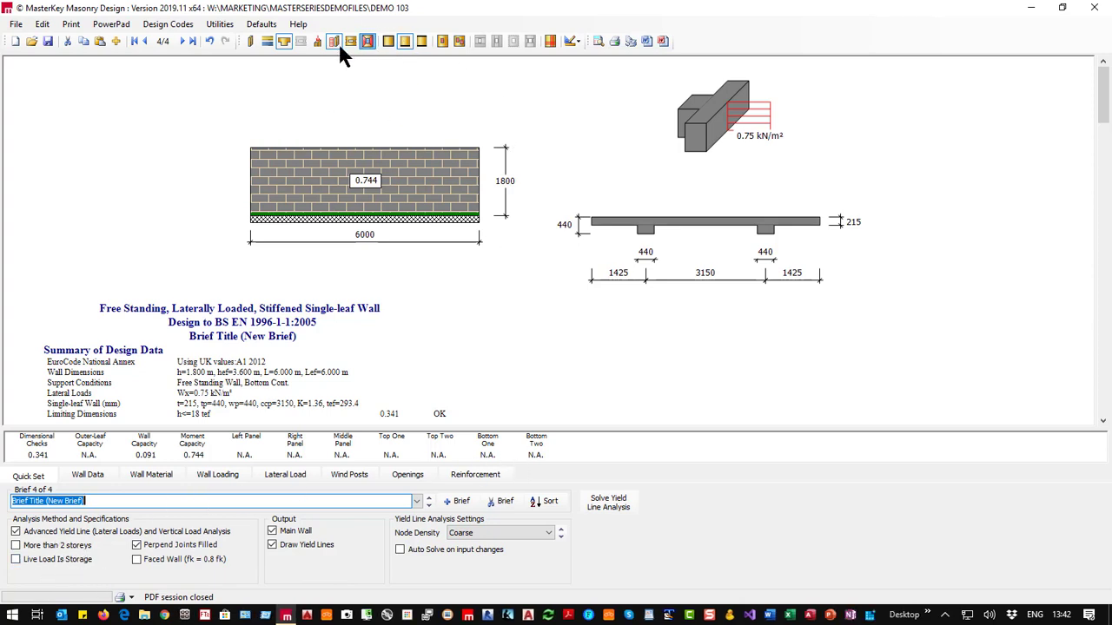
left_click(284, 42)
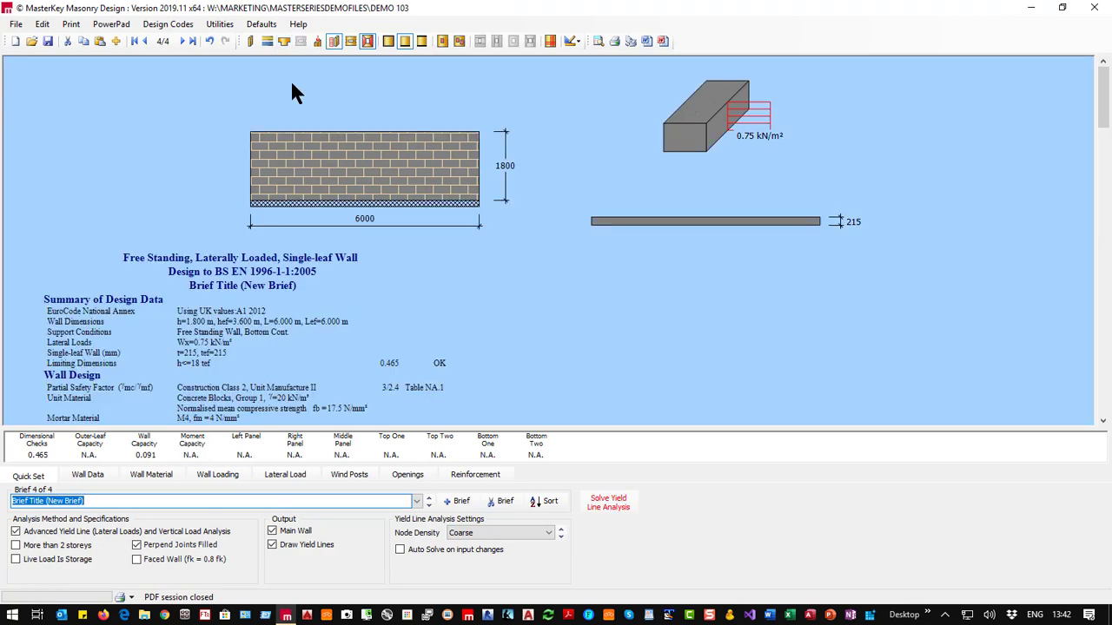
Convert brief 4 to a masonry column with lateral load Wx 0 and vertical loading enabled.
left_click(249, 42)
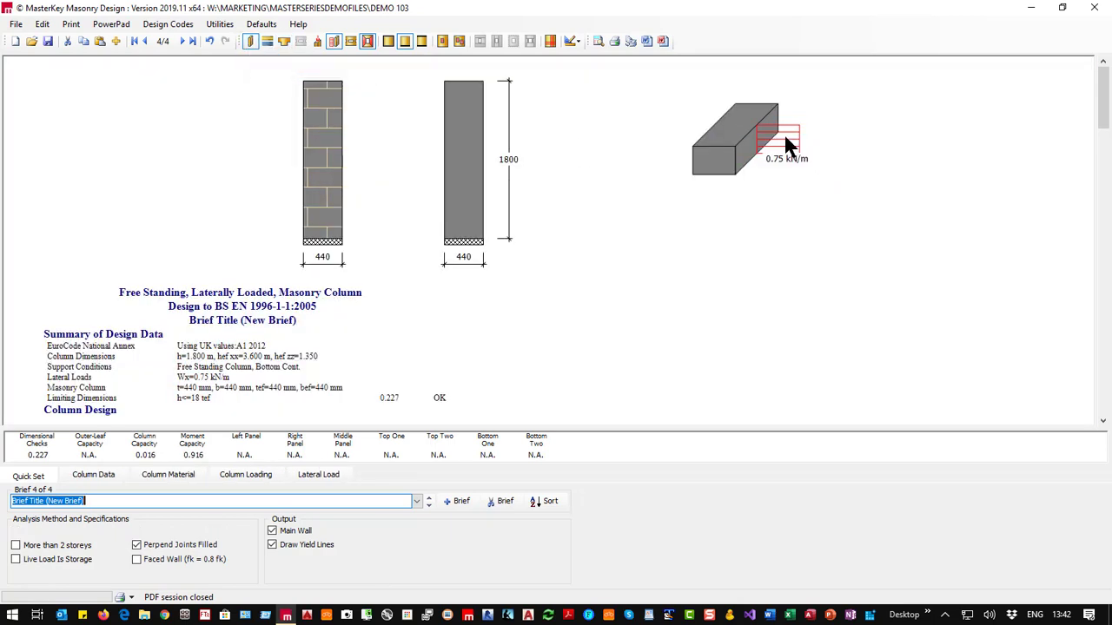
left_click(318, 476)
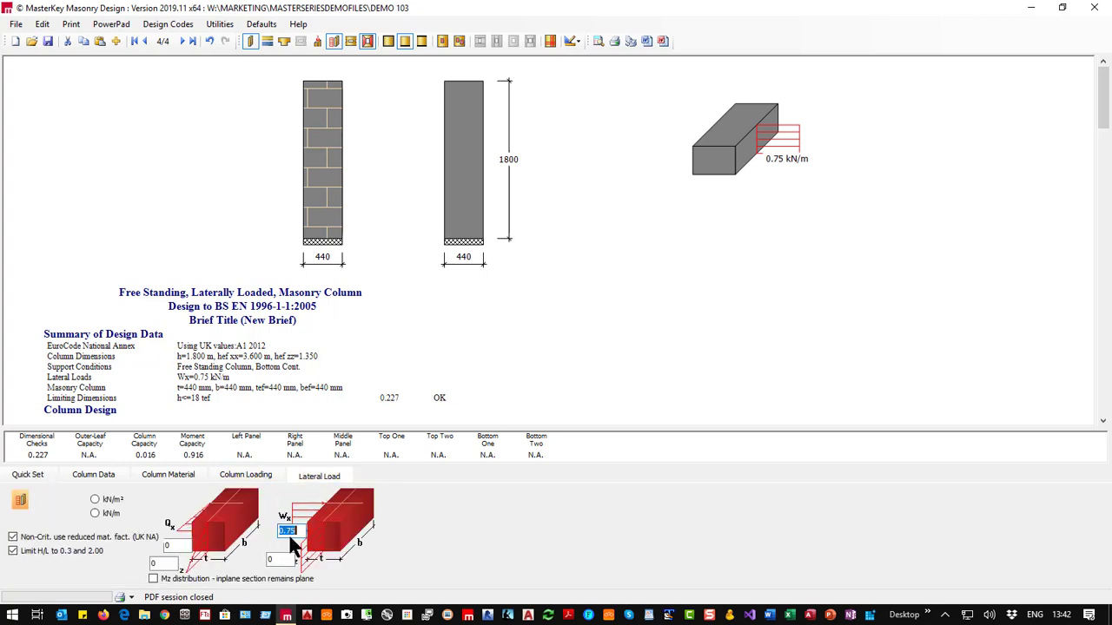
type("0")
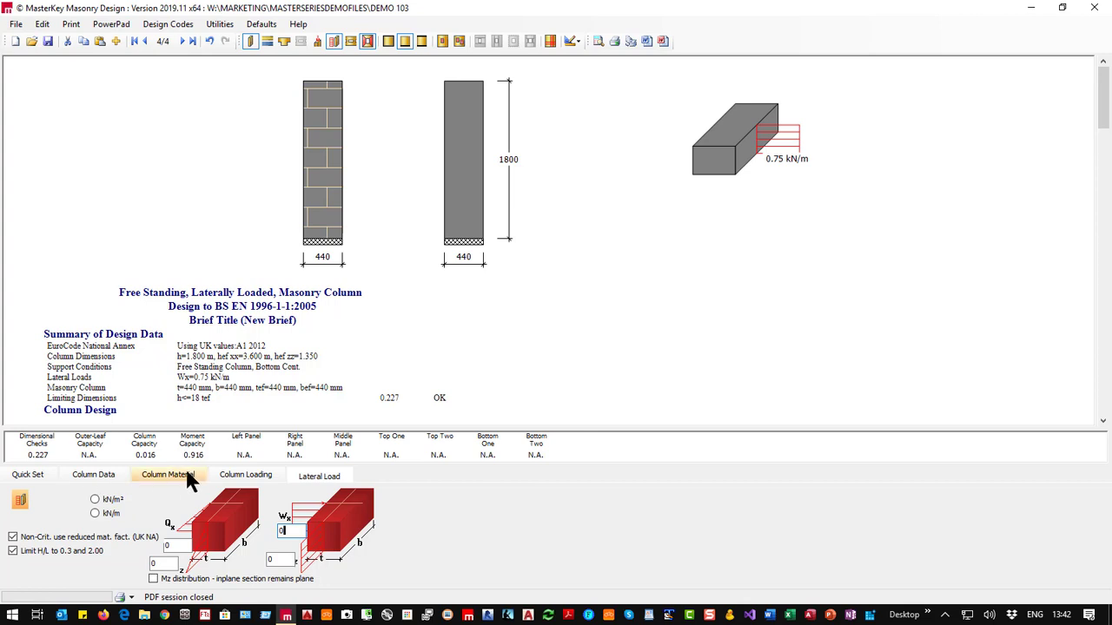
left_click(245, 479)
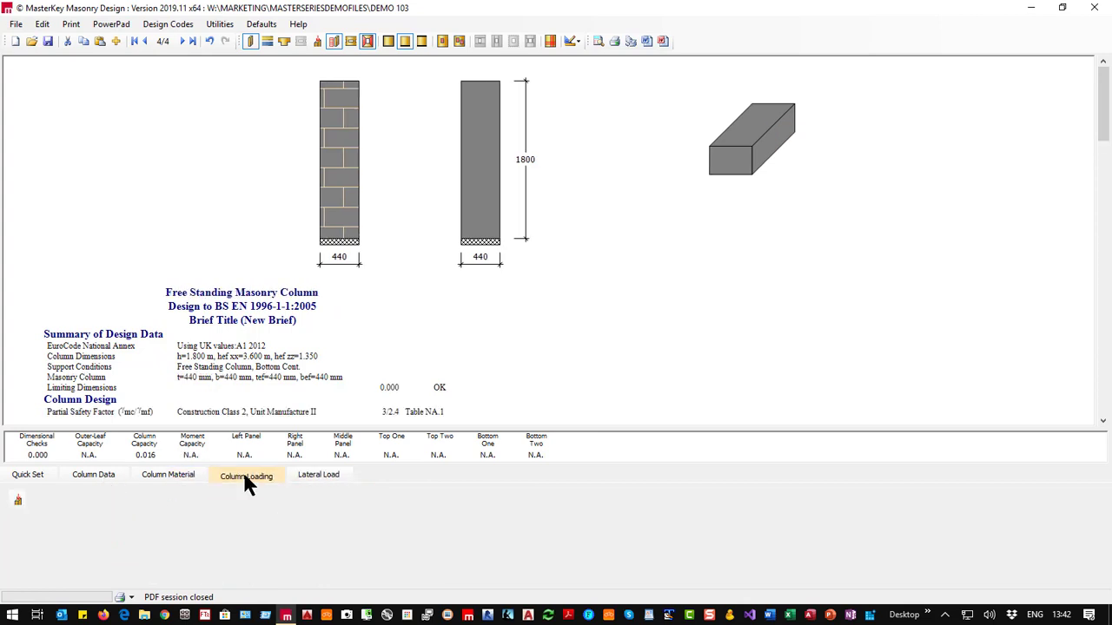
left_click(17, 502)
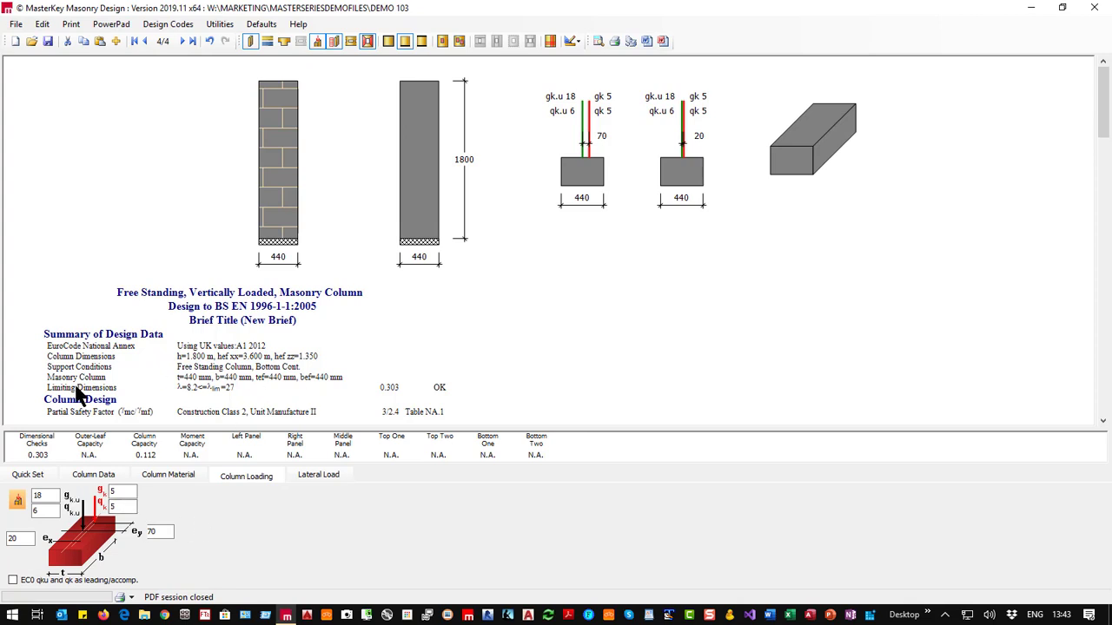
Set the column width b and thickness t to 215 mm each.
left_click(93, 473)
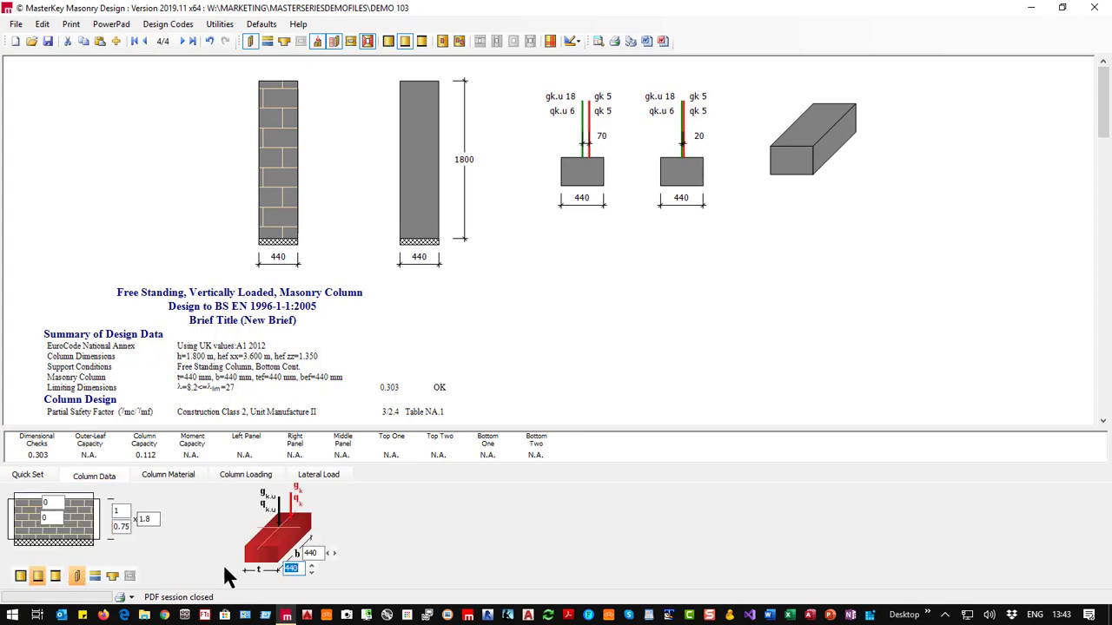
left_click(313, 554)
type("215")
left_click(293, 569)
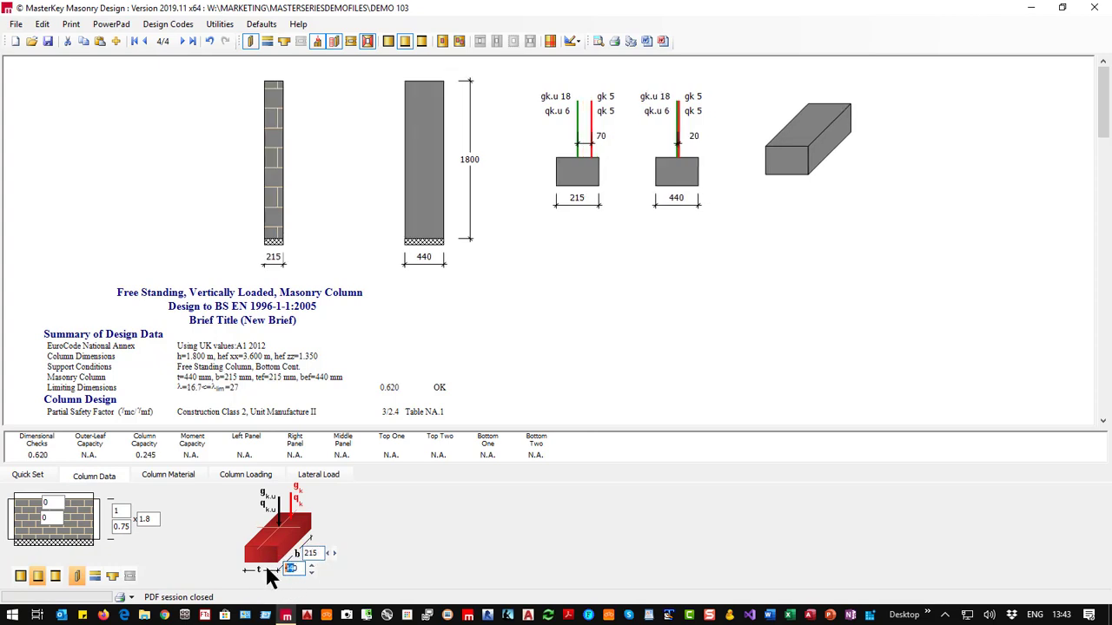
type("215")
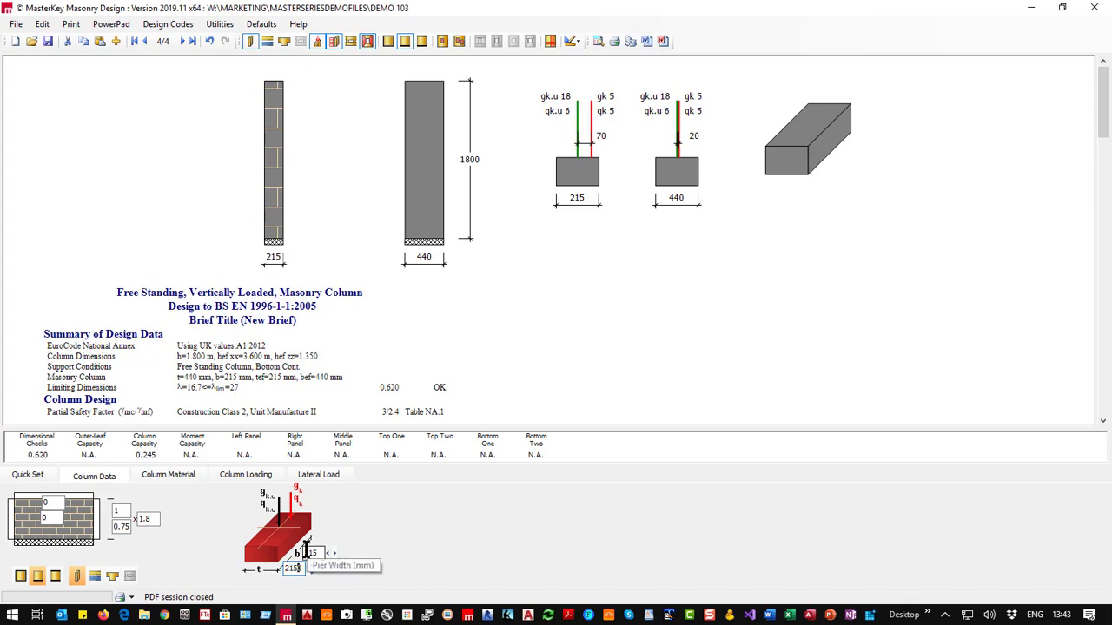
left_click(144, 518)
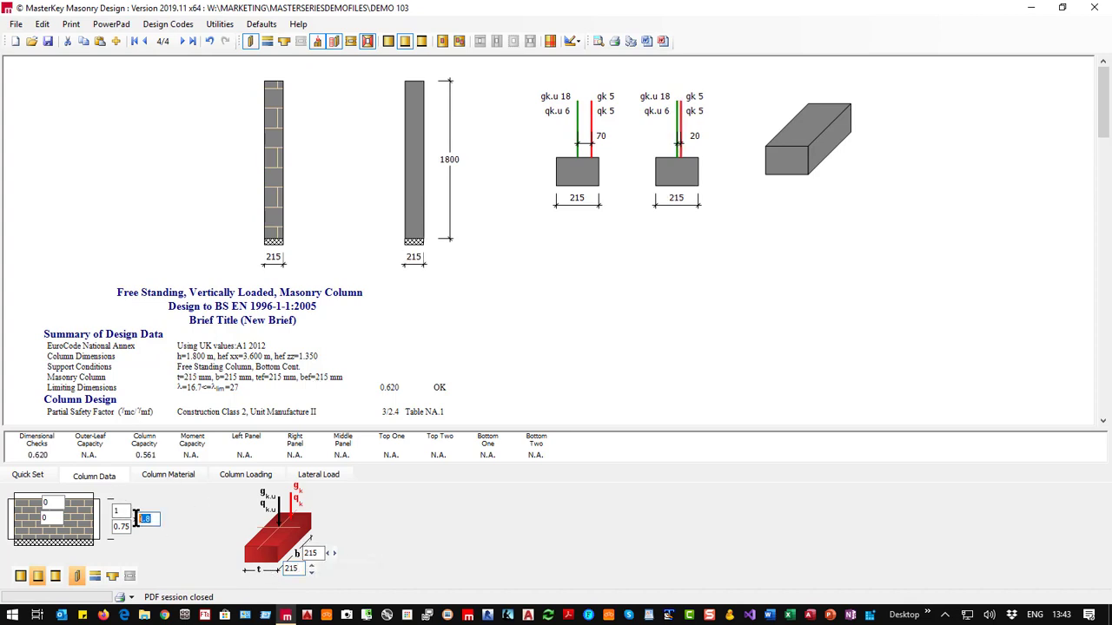
type("1")
type(".4")
Set the column height to 2.4 m and change the 0.75 height factor to 1.
double_click(120, 526)
key("BackSpace")
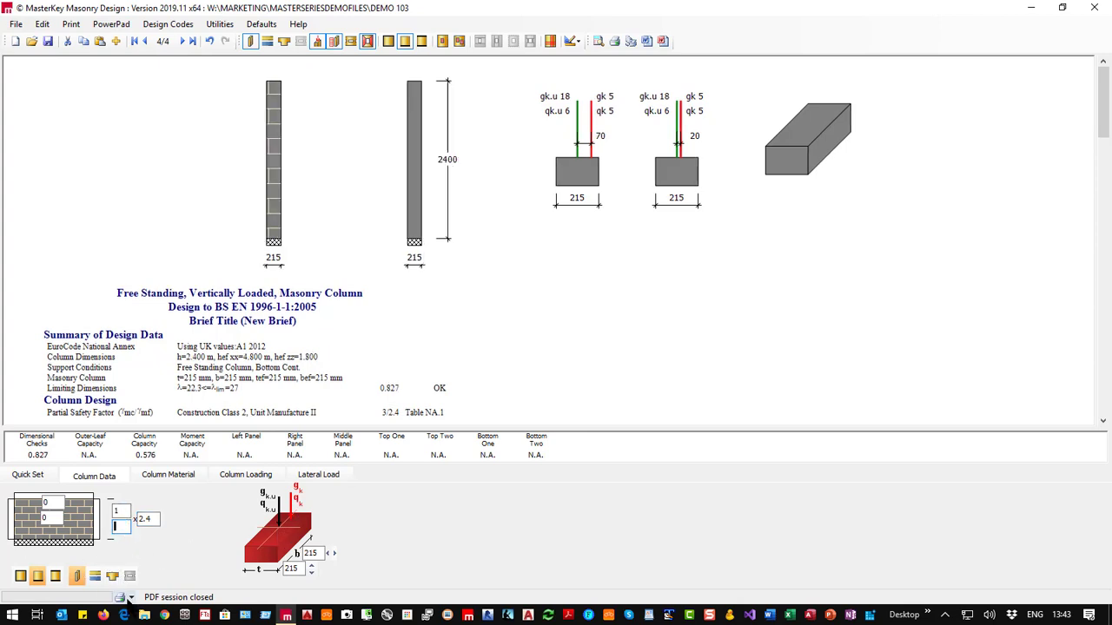
type("1")
key("Return")
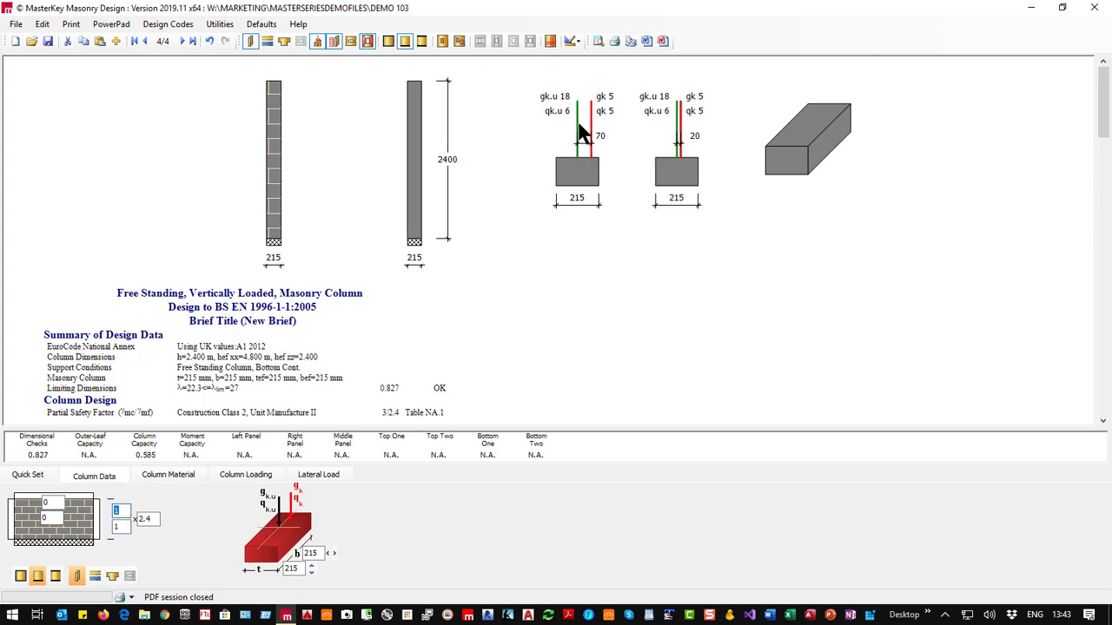
left_click(27, 475)
left_click(69, 473)
left_click(248, 475)
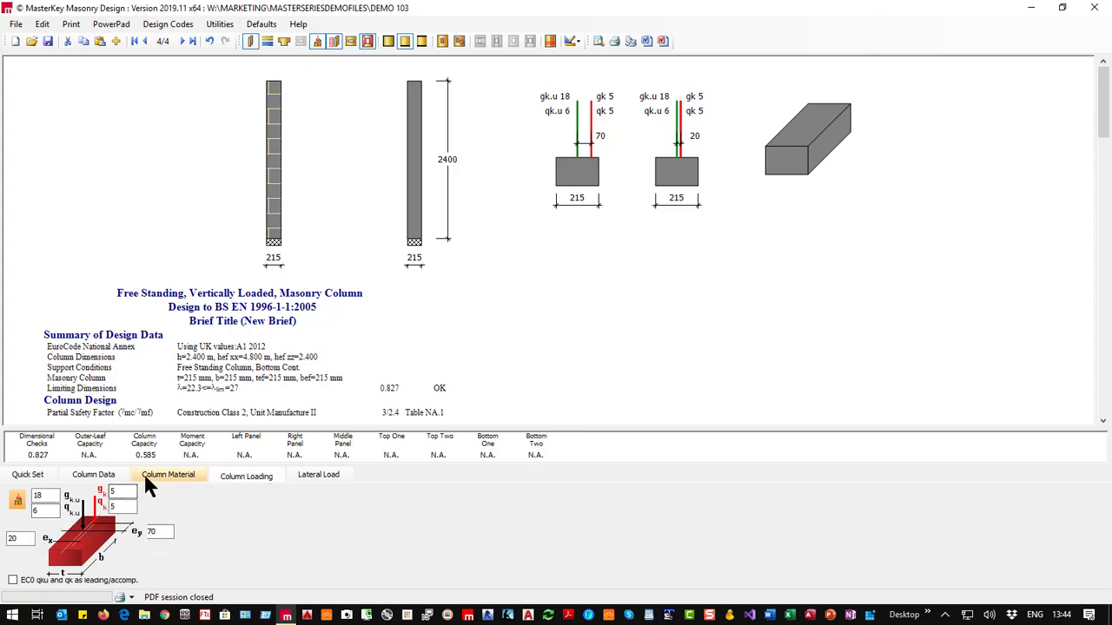
Change the column thickness to 100 mm, then 140 mm, then back to 215 mm.
left_click(86, 470)
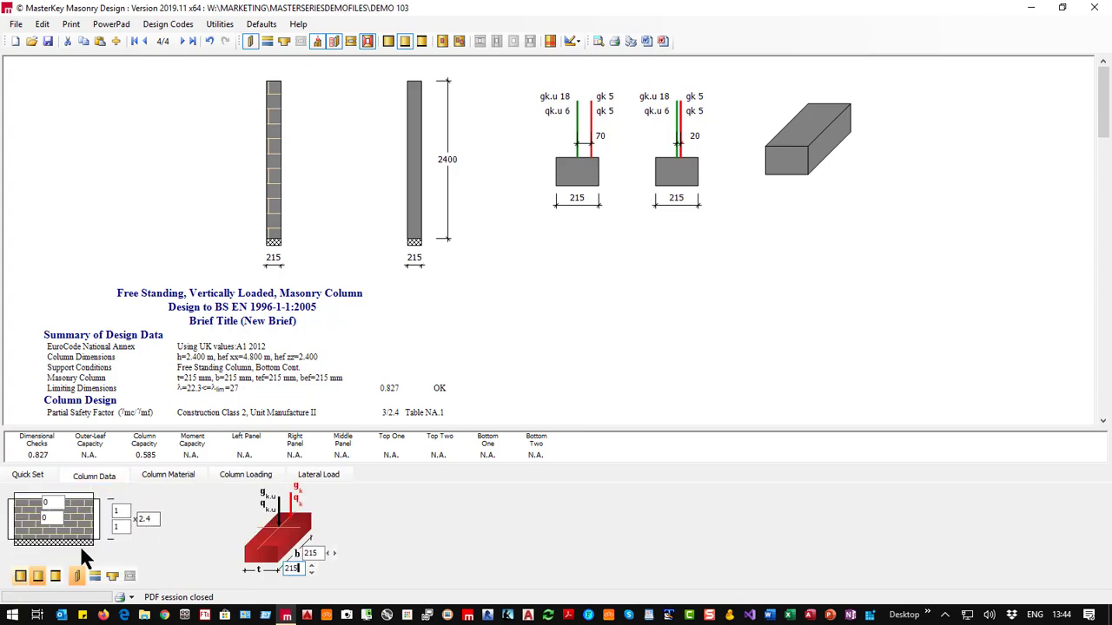
left_click(290, 568)
type("100")
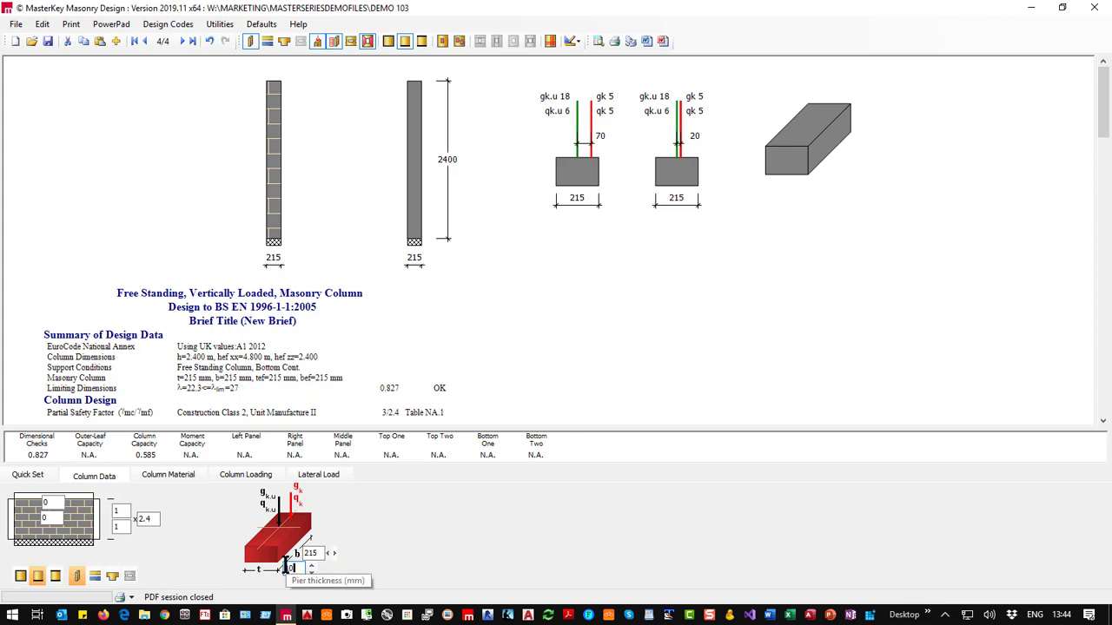
left_click(321, 553)
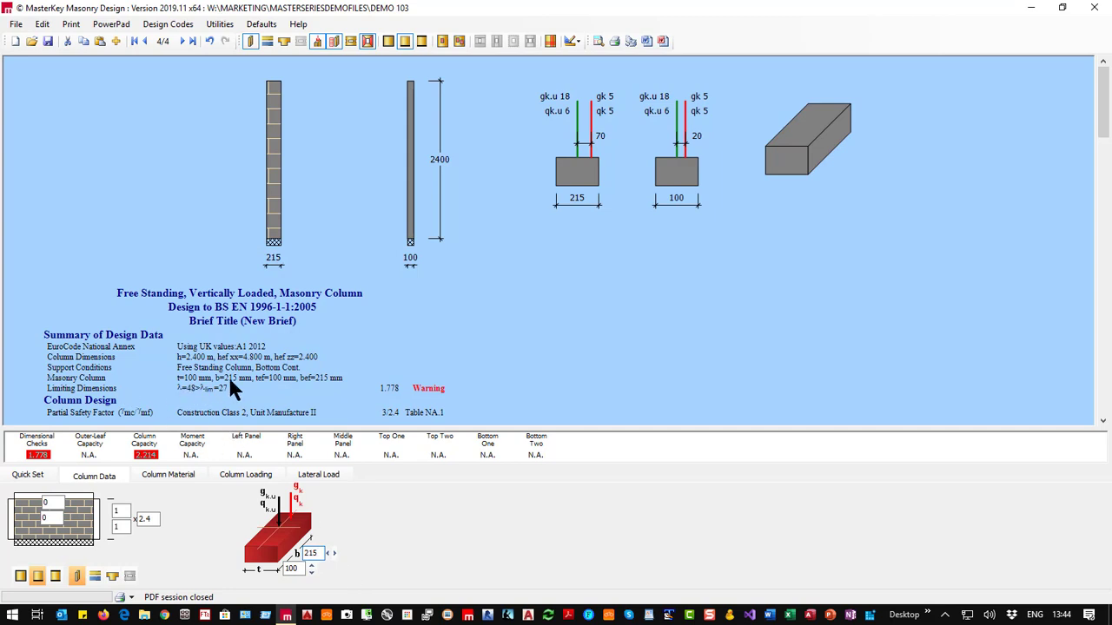
double_click(287, 569)
type("140")
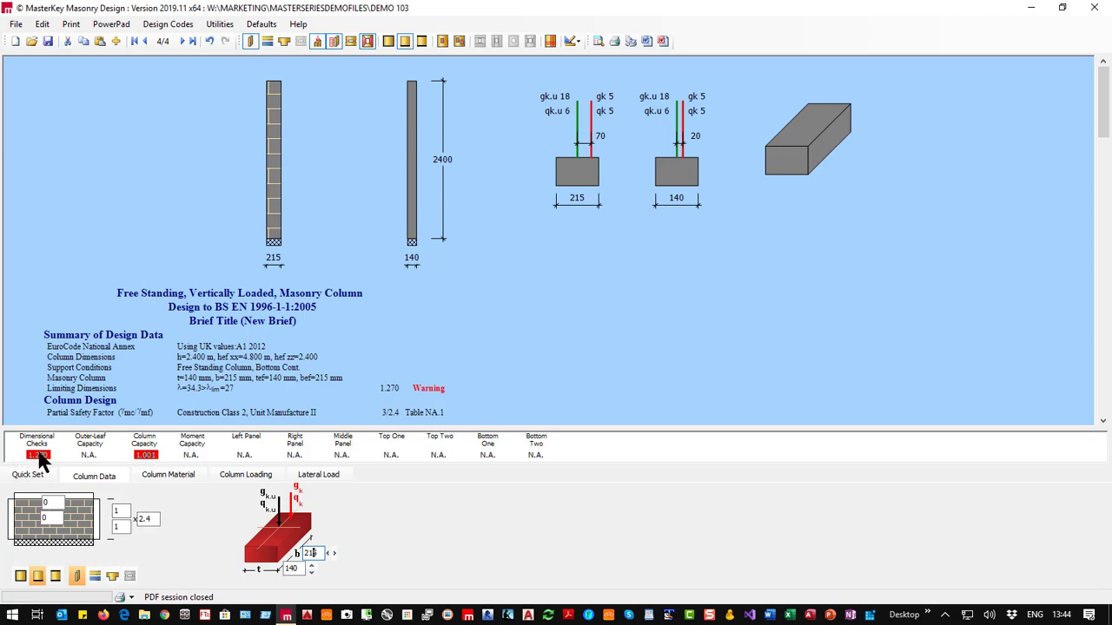
double_click(295, 569)
type("215")
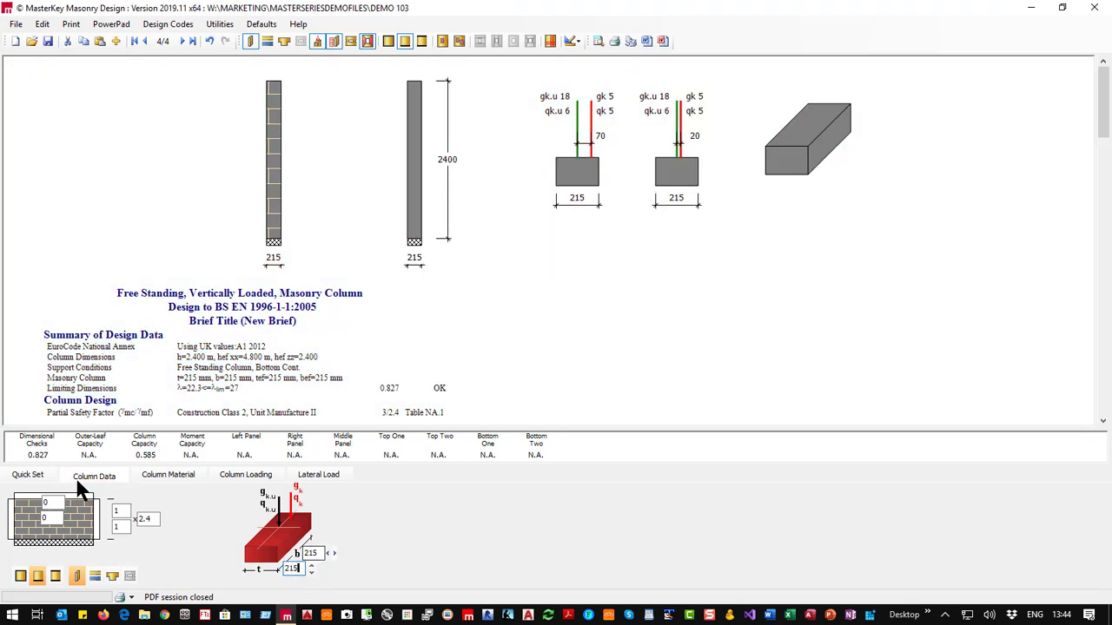
left_click(77, 478)
On the cavity wall brief, make the right edge 30% fixed and solve the yield lines.
left_click(145, 41)
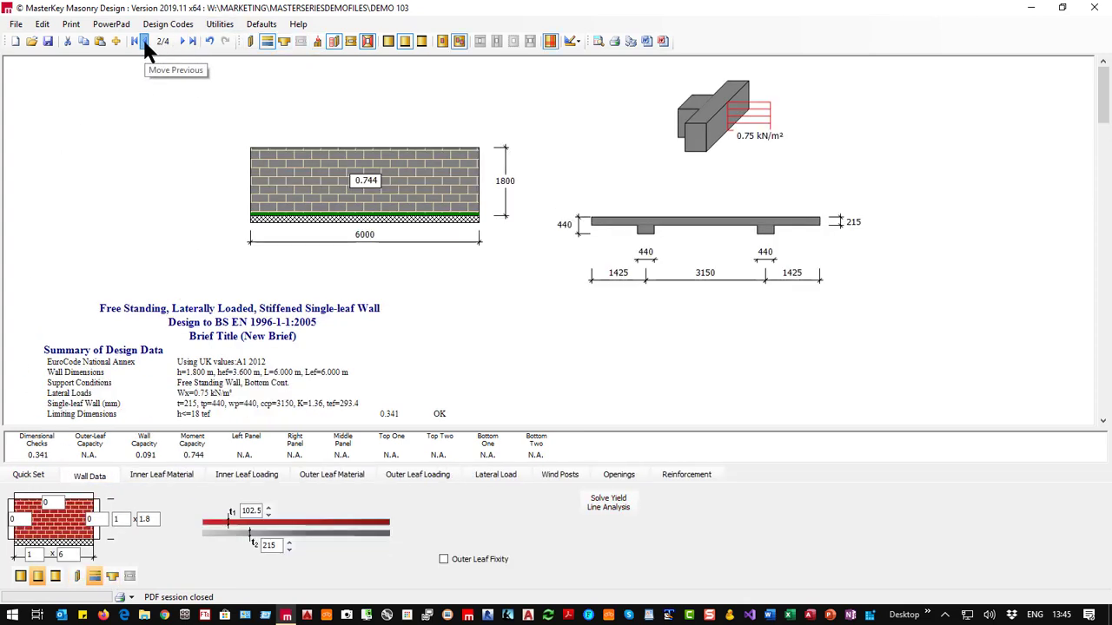
left_click(145, 41)
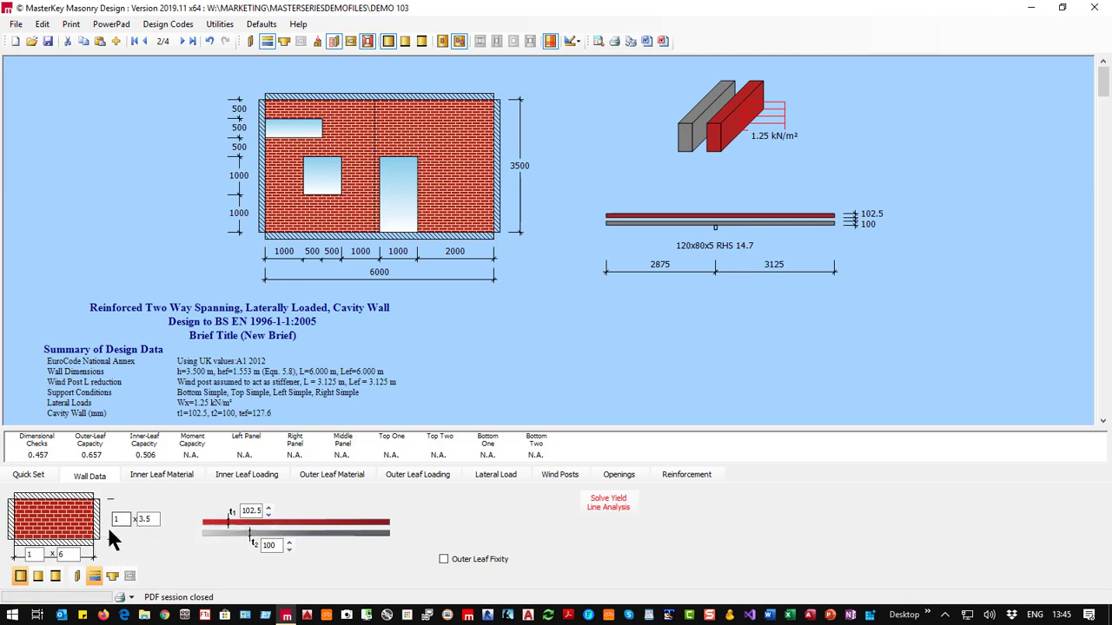
left_click(98, 534)
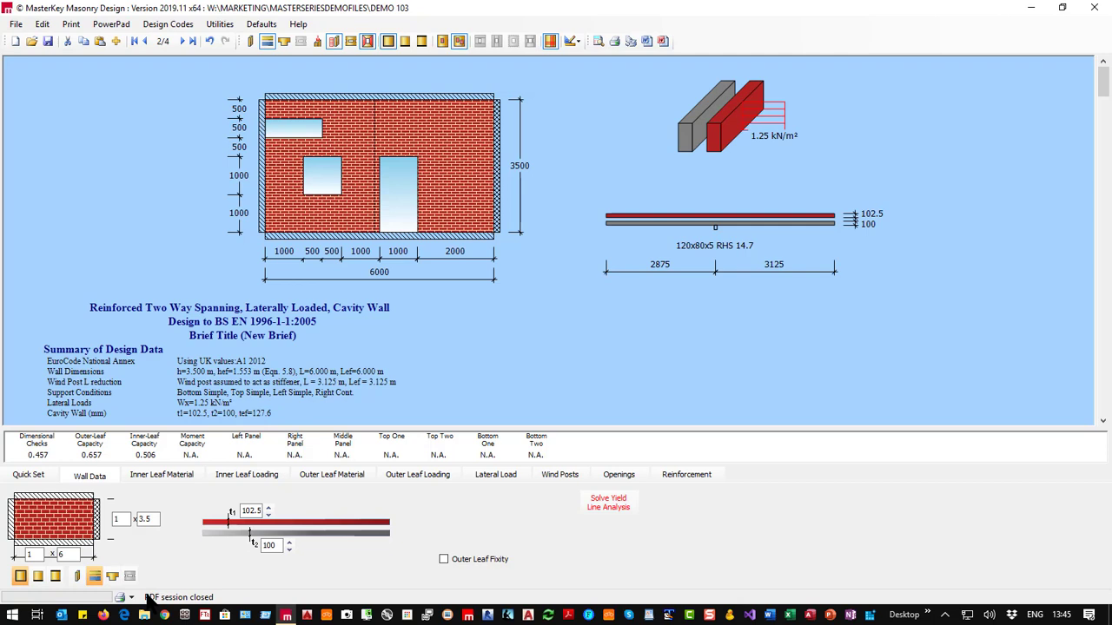
left_click(97, 530)
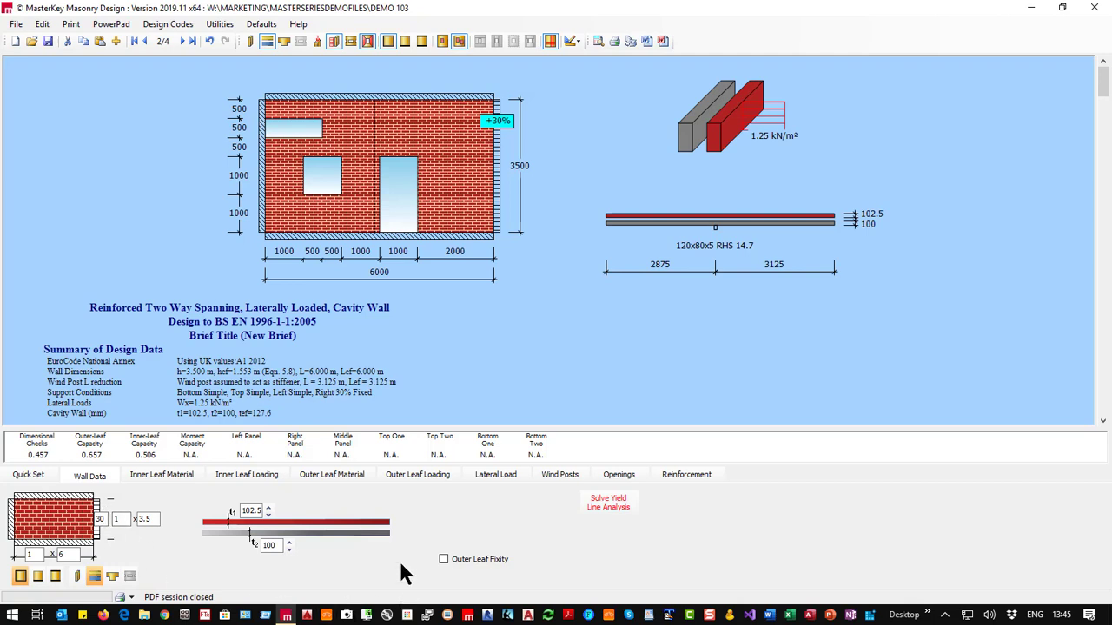
left_click(593, 504)
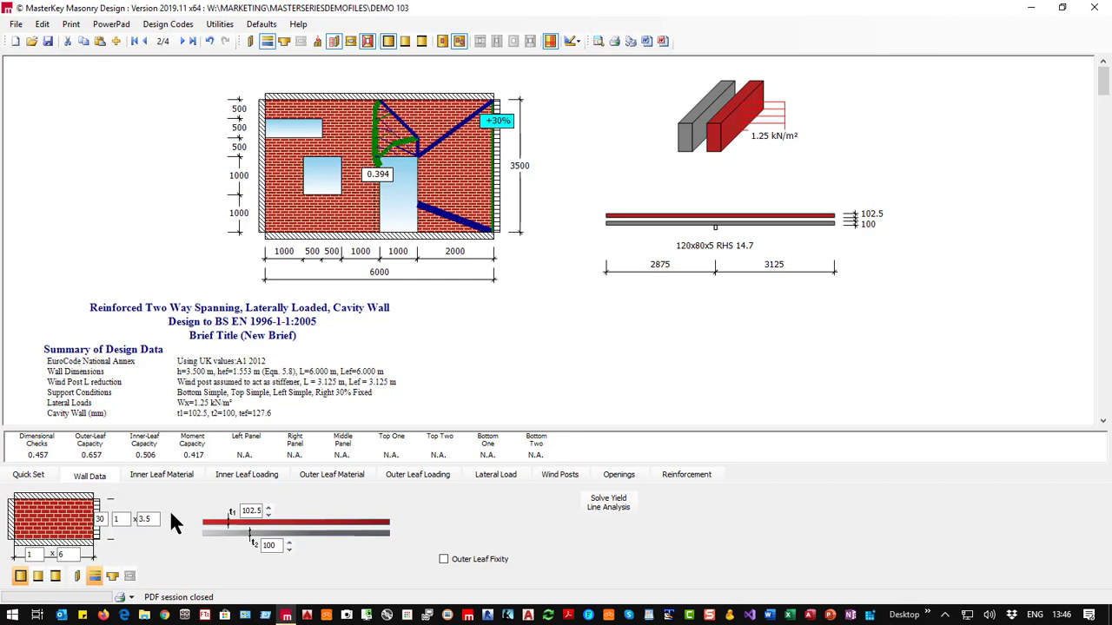
Change the right edge fixity from 30% to 100%.
left_click(97, 519)
type("100")
left_click(604, 497)
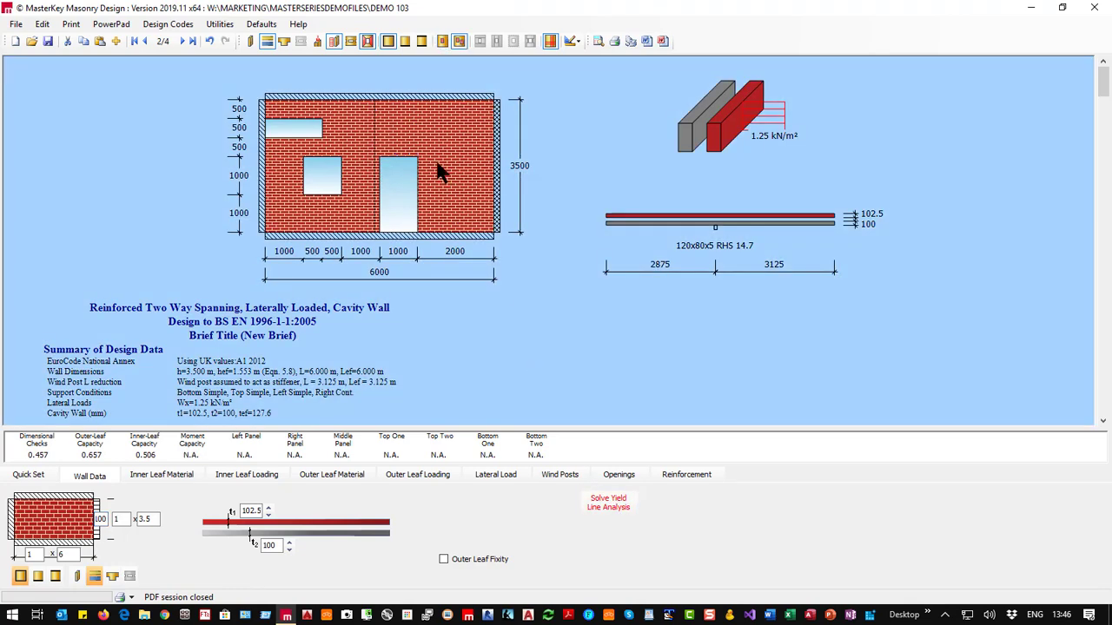
Solve yield lines with 100% right-edge fixity, then change it to 50% and solve again.
left_click(614, 502)
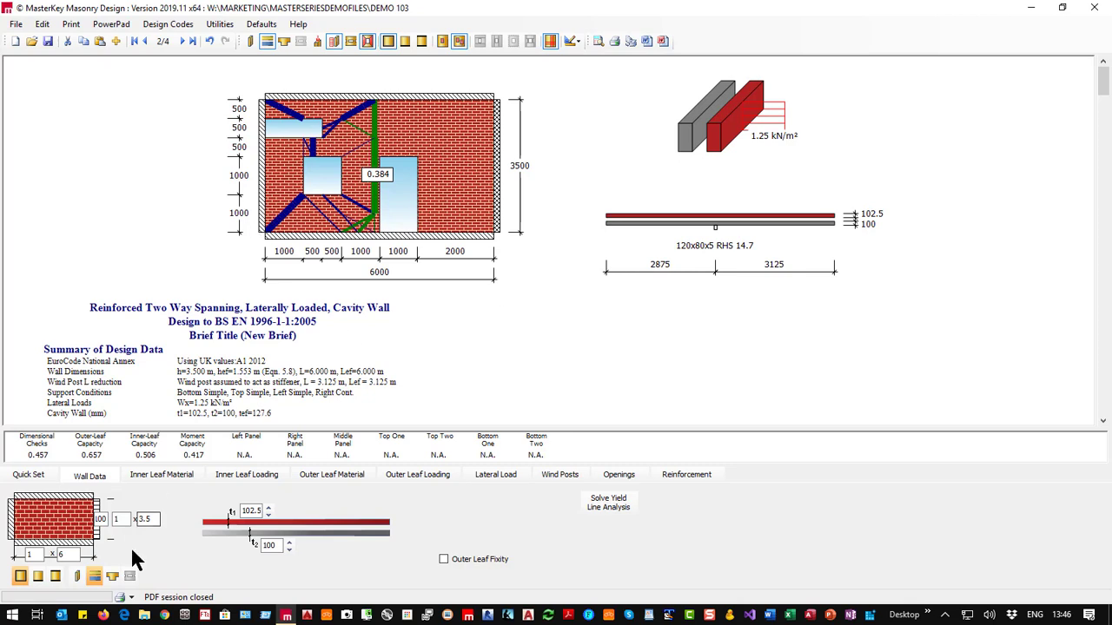
left_click(101, 519)
type("50")
left_click(607, 504)
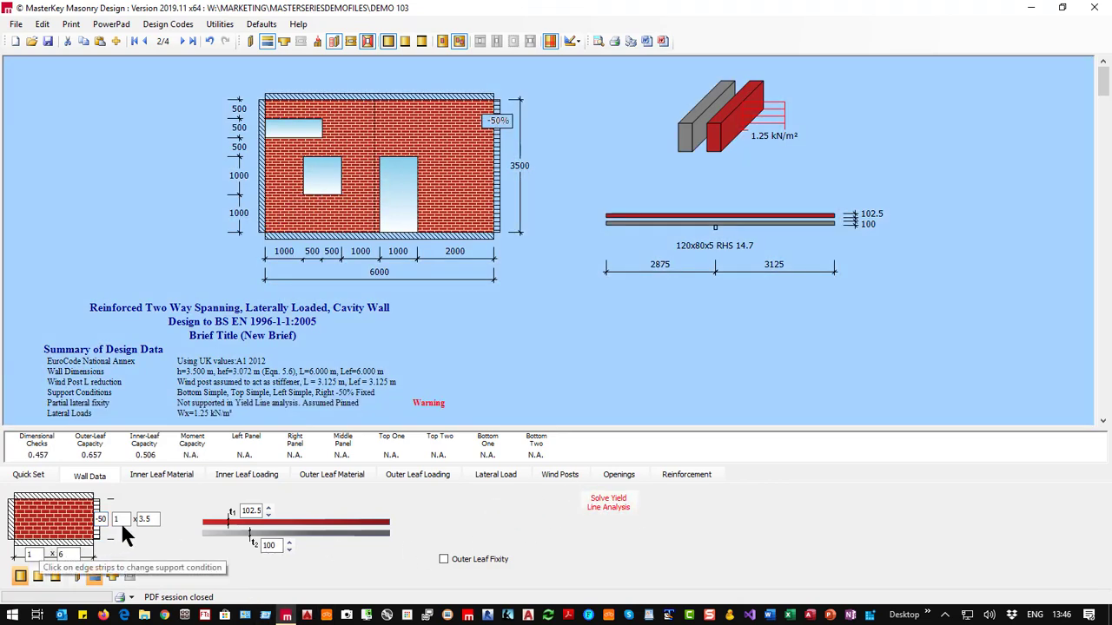
left_click(608, 502)
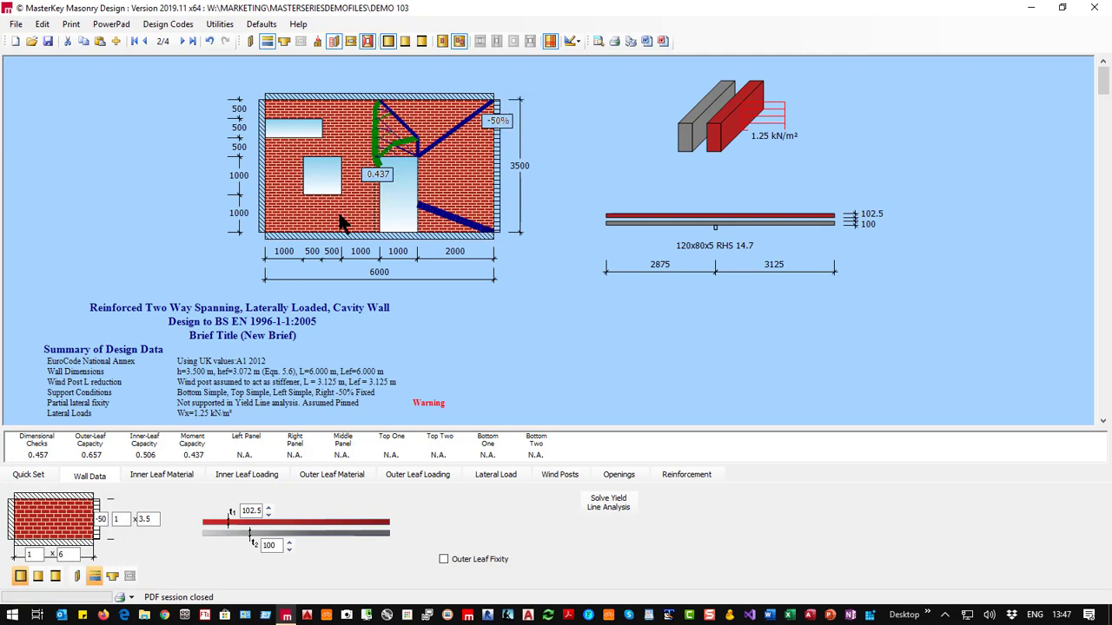
Make the right edge free and re-solve, then set it simply supported.
left_click(97, 534)
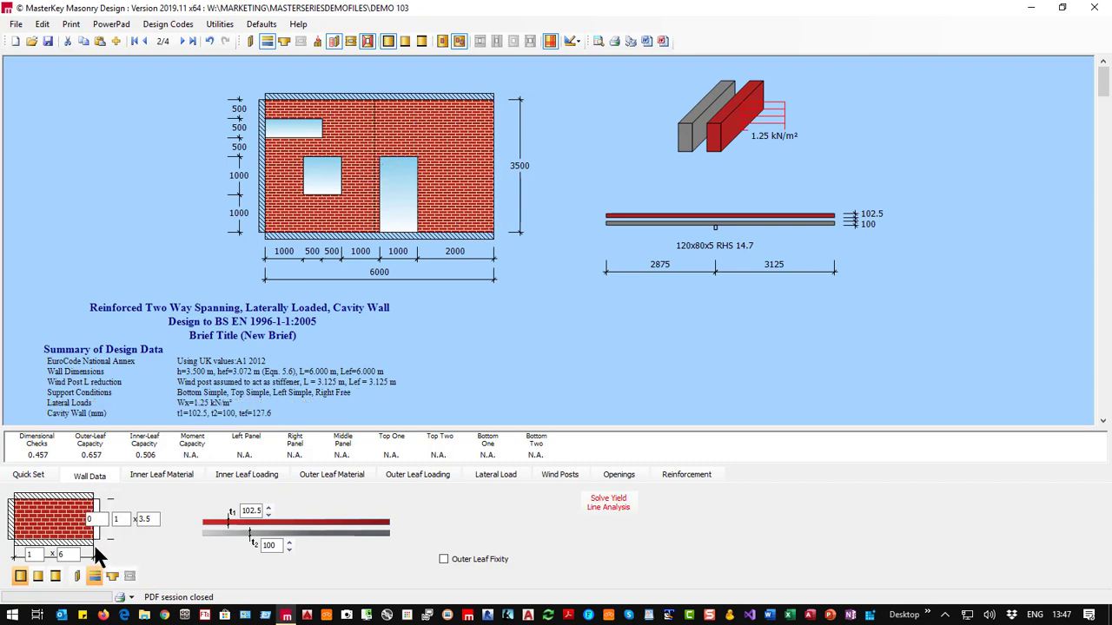
left_click(614, 503)
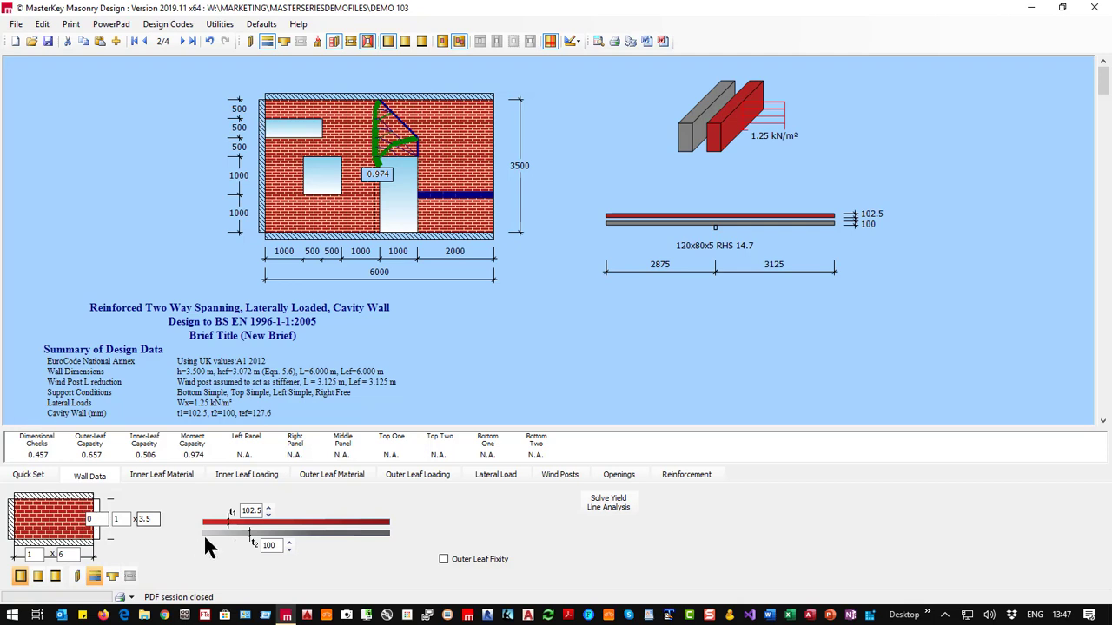
left_click(97, 536)
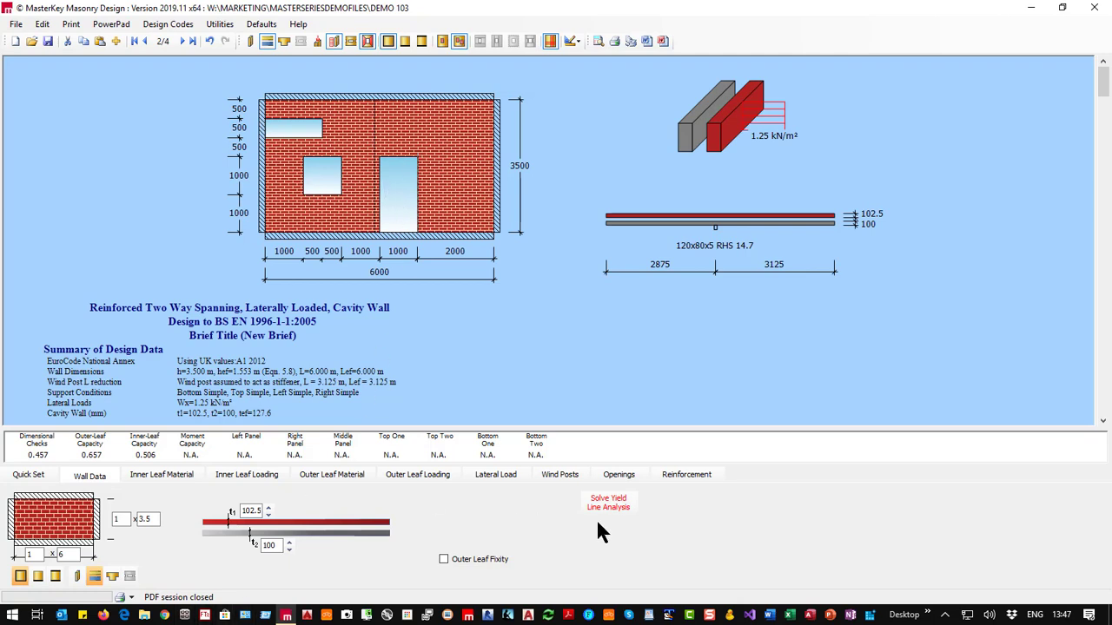
In the openings table, try Horizontal and then Bot. free as Opening 2's span type.
left_click(612, 476)
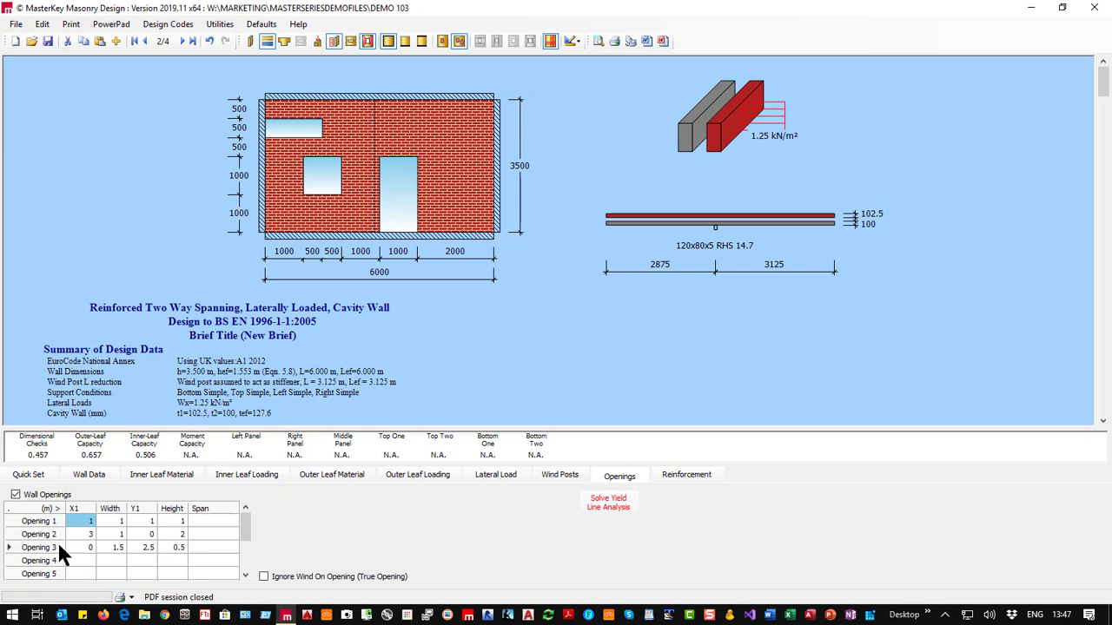
left_click(218, 533)
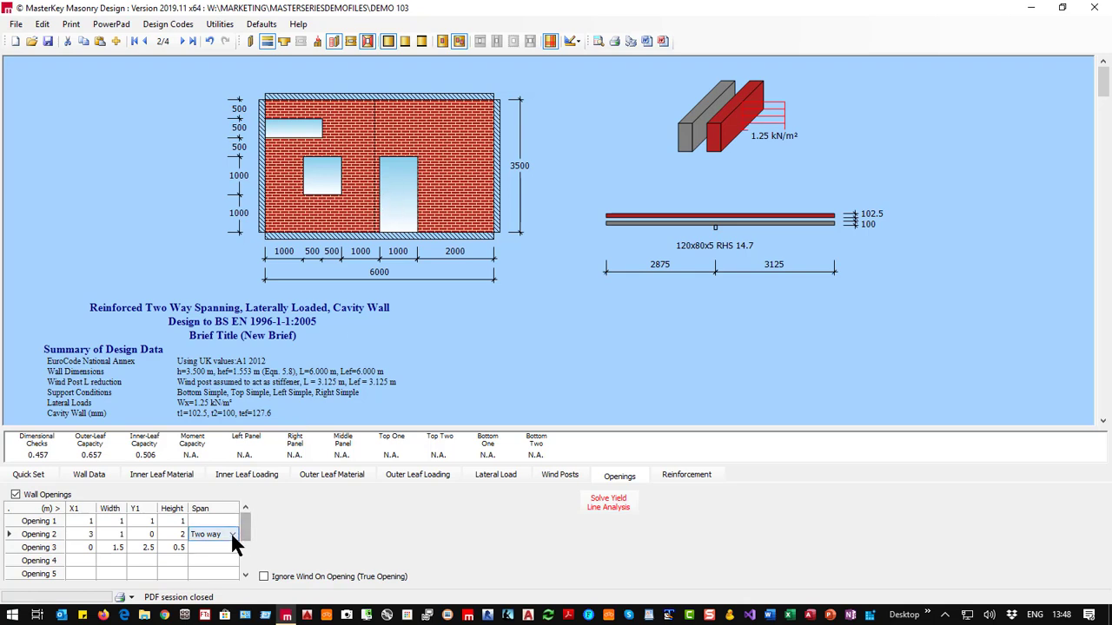
left_click(233, 531)
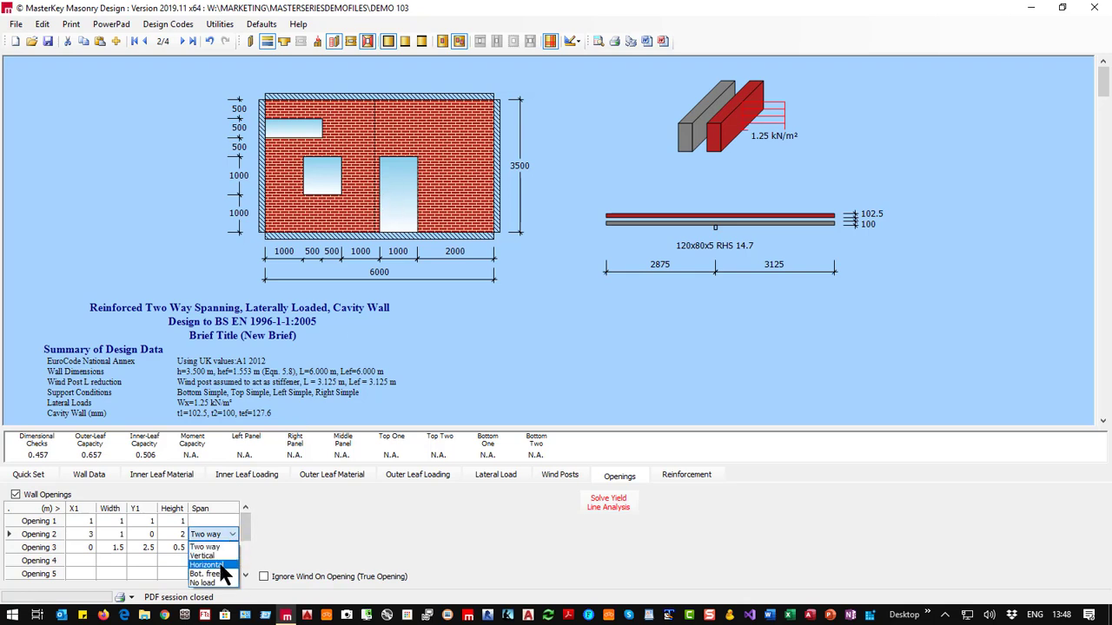
left_click(222, 565)
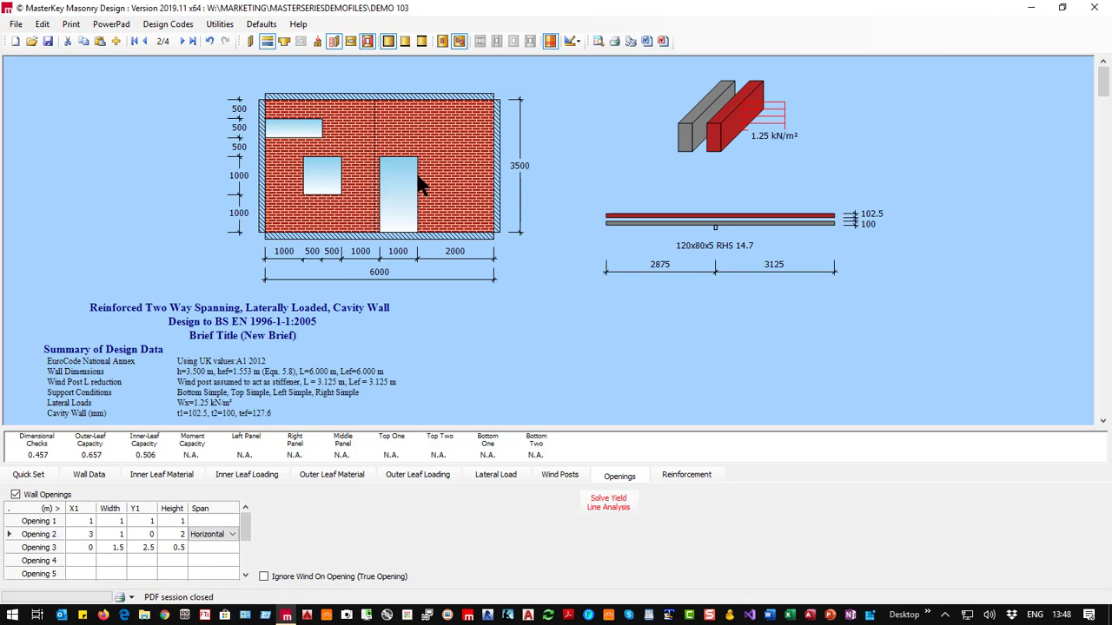
left_click(232, 531)
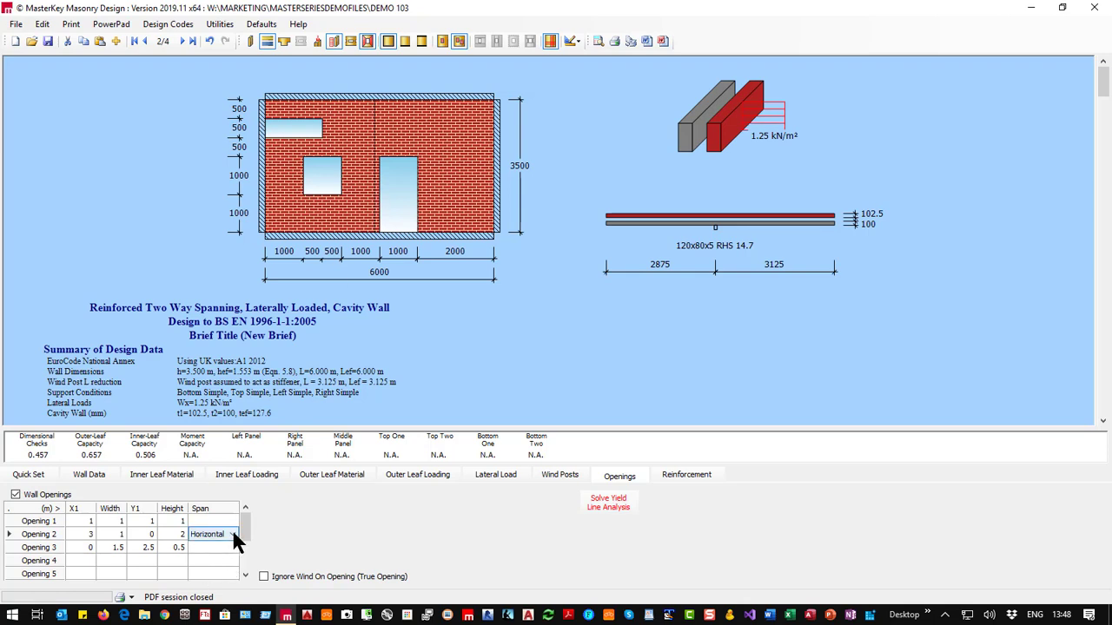
left_click(233, 532)
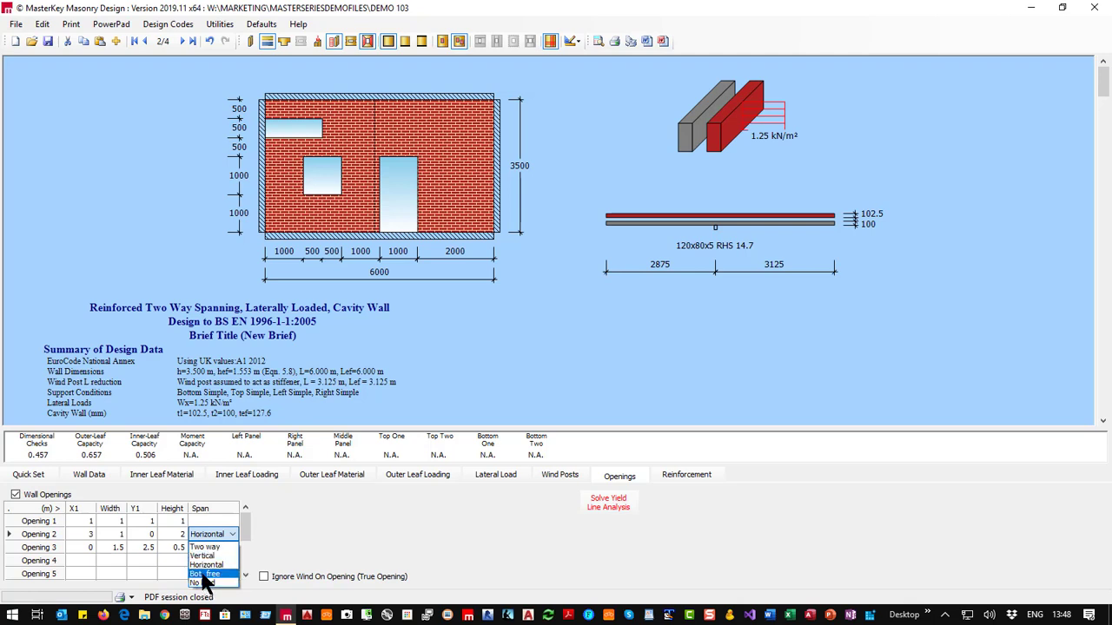
left_click(206, 574)
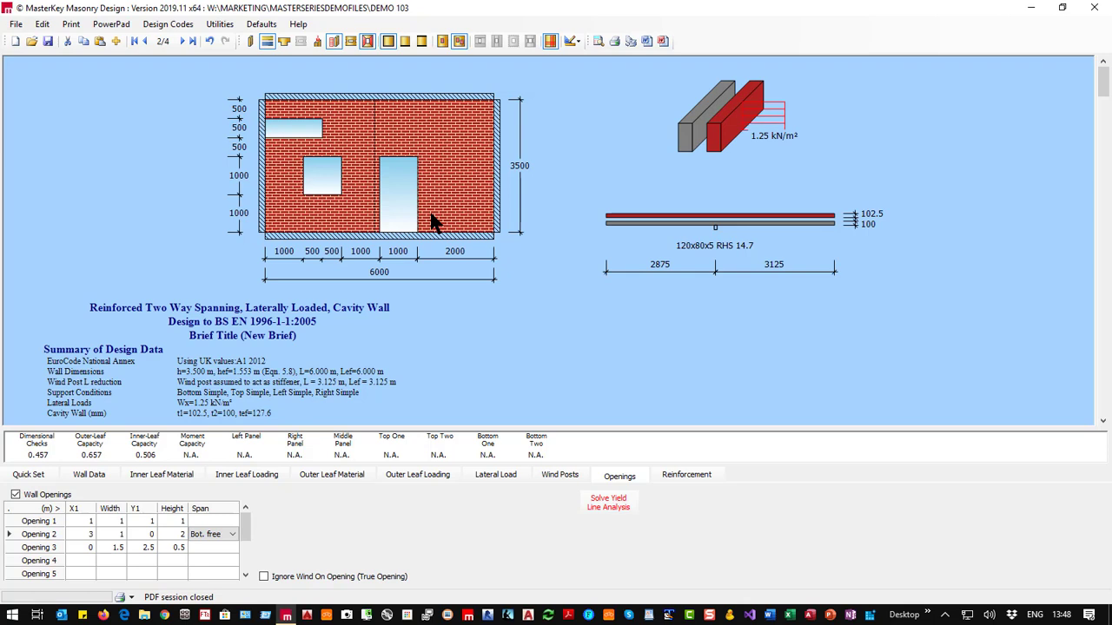
Set Opening 2 back to Two way span and tick Ignore Wind On Opening.
left_click(230, 531)
left_click(214, 548)
scroll(139, 569, "down", 2)
scroll(148, 567, "up", 2)
left_click(227, 534)
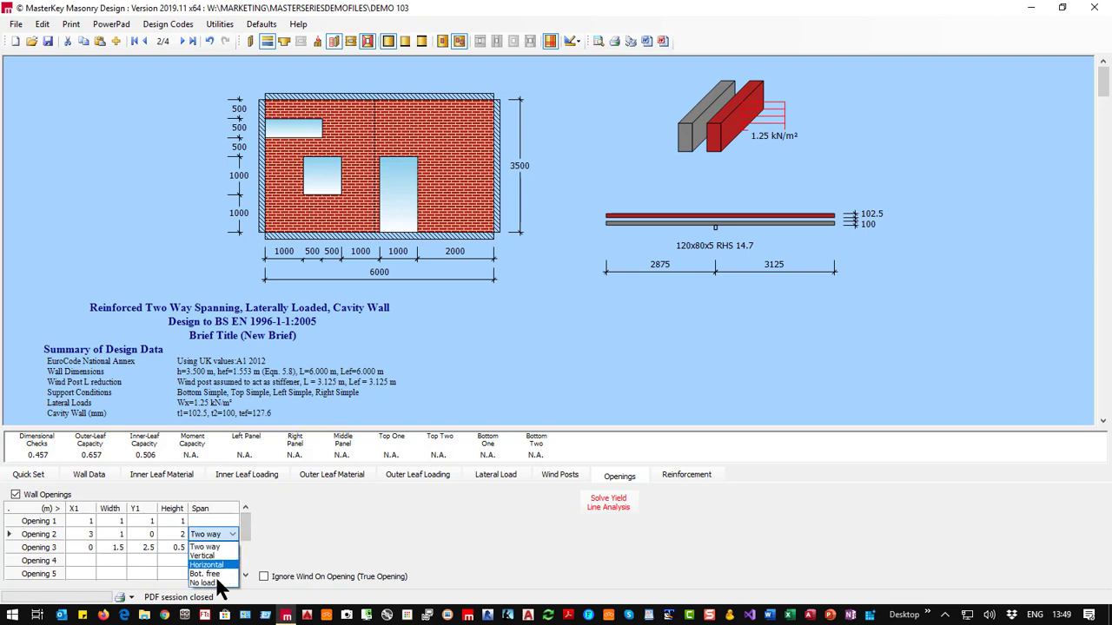
left_click(216, 544)
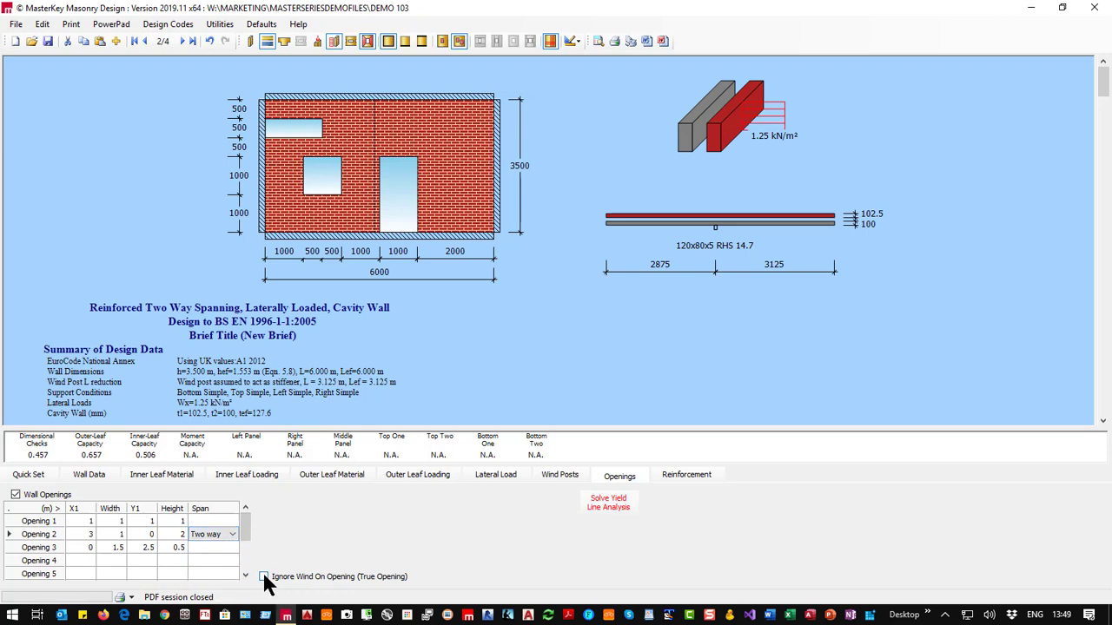
left_click(264, 577)
Solve the yield lines with wind on openings ignored, then untick Ignore Wind On Opening.
left_click(611, 502)
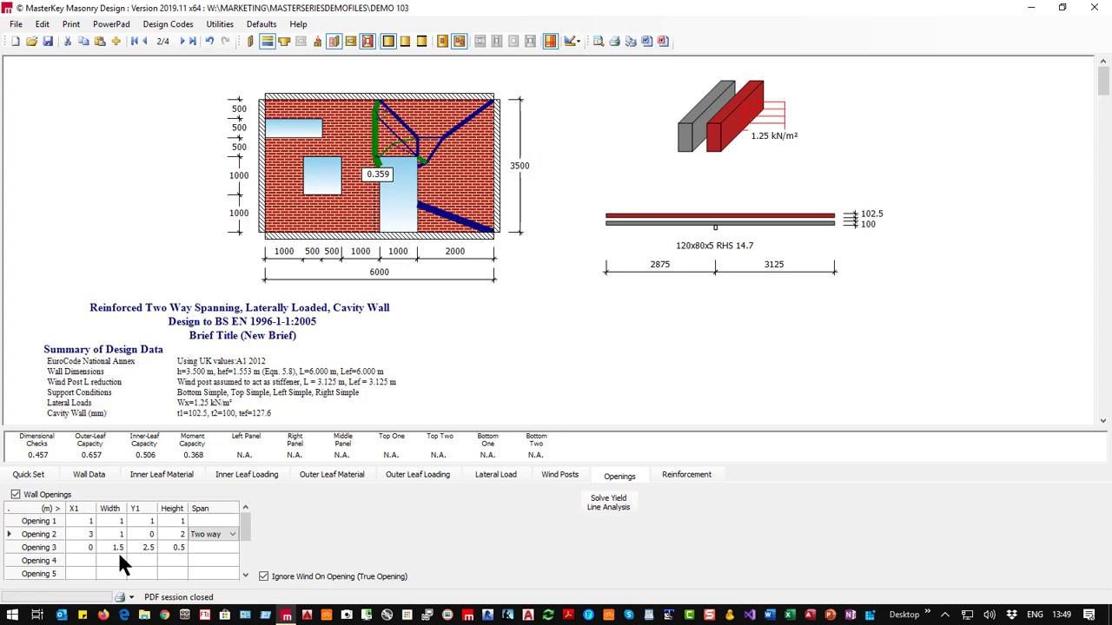
left_click(264, 577)
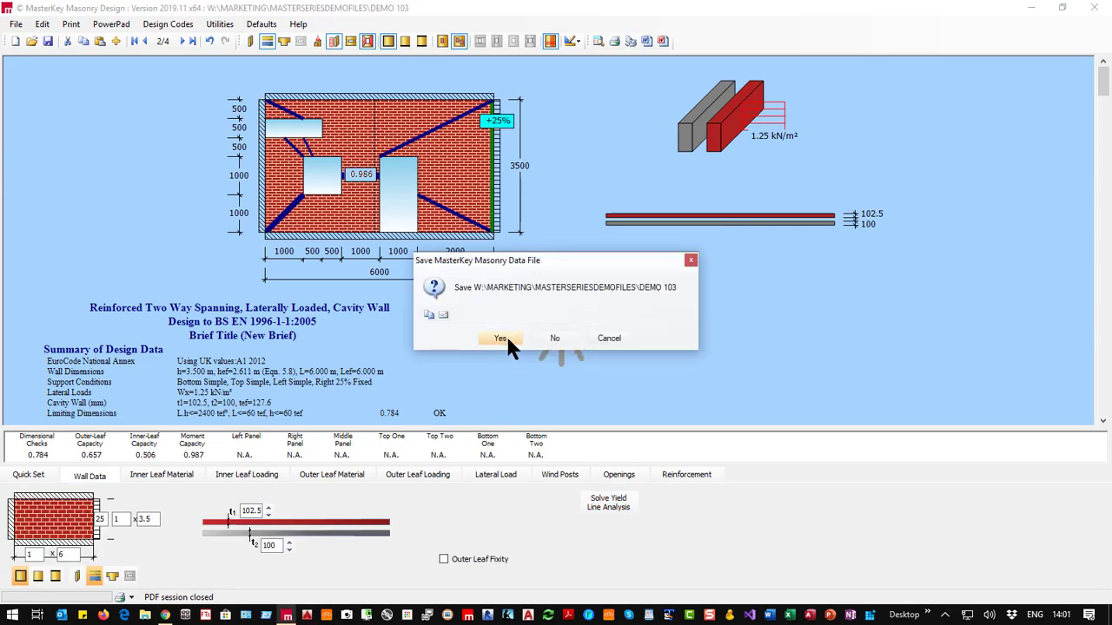
Save DEMO 103, relaunch MasterSeries 2019 with a PowerPad-only login, and reopen Demo 103.MSN.
left_click(508, 334)
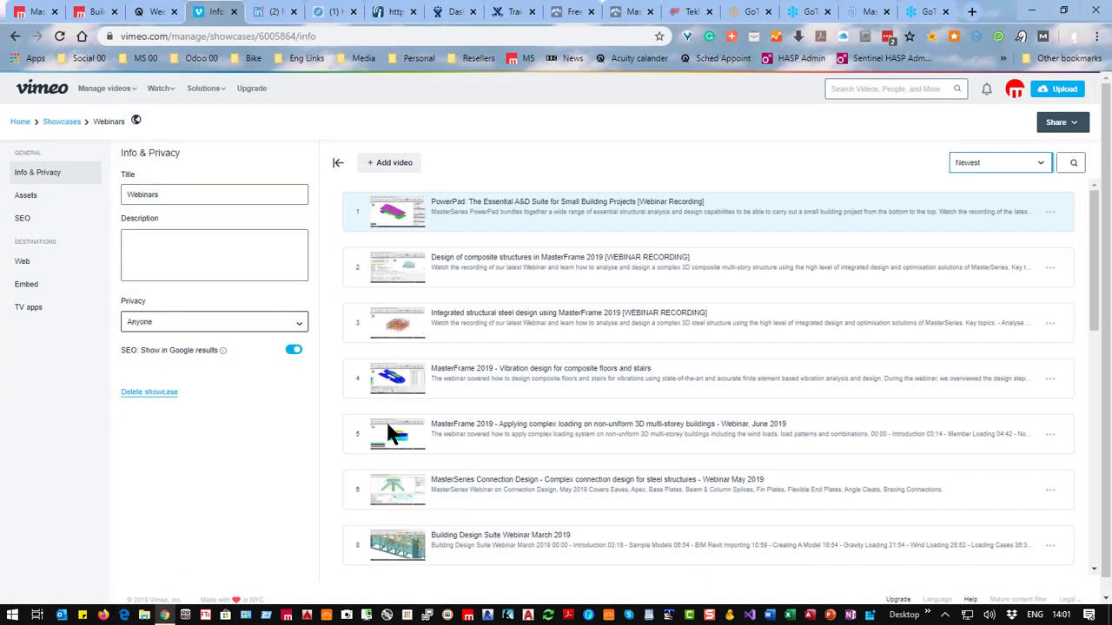
left_click(1031, 10)
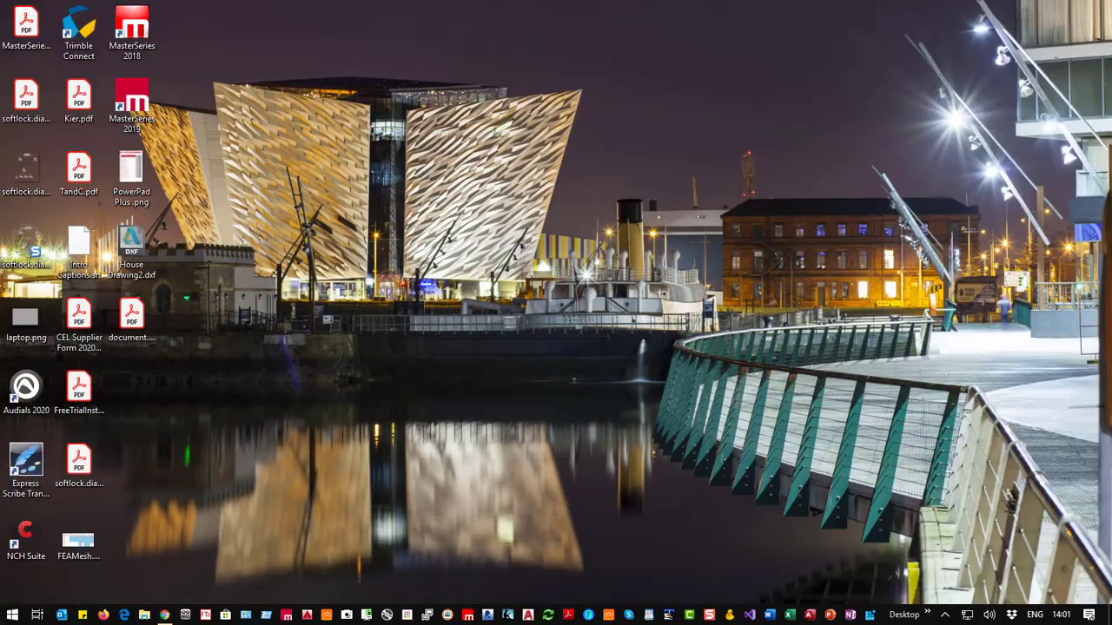
double_click(139, 122)
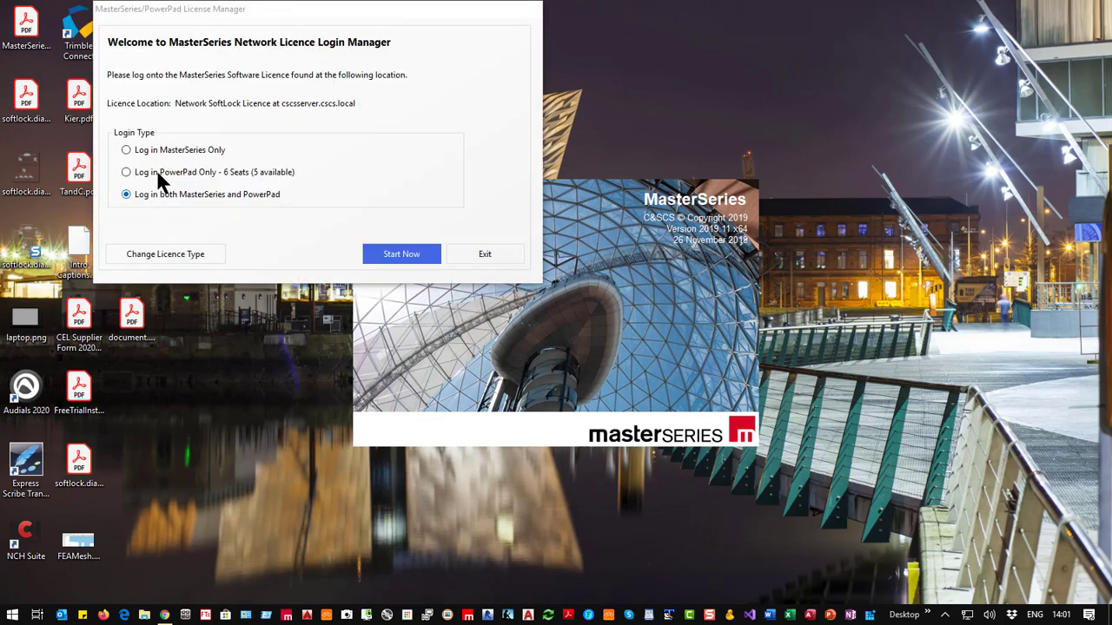
left_click(164, 168)
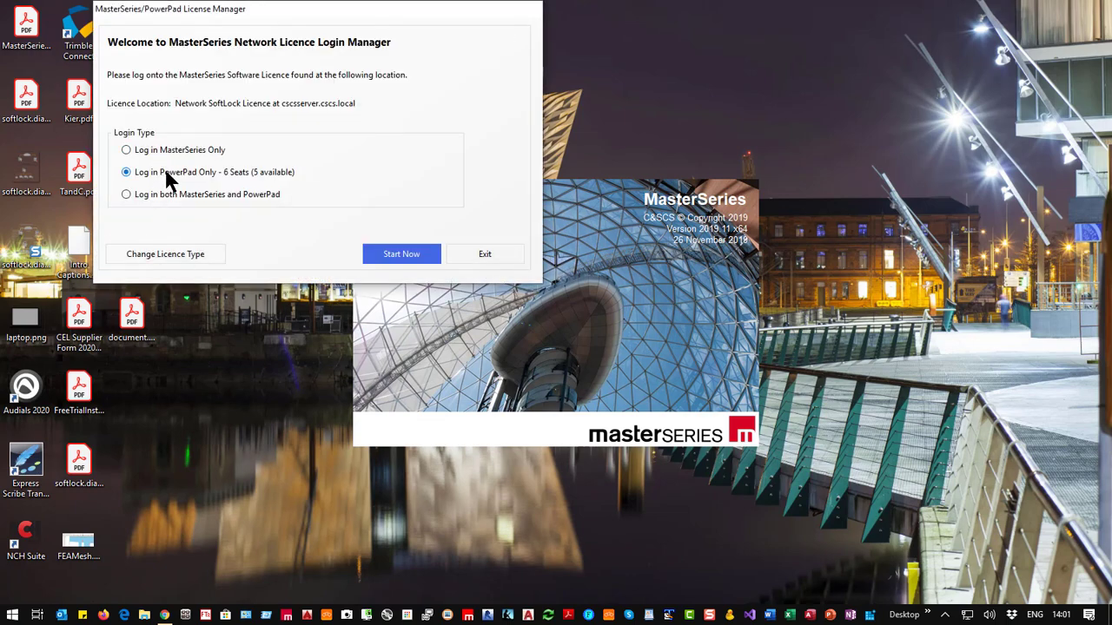
left_click(401, 258)
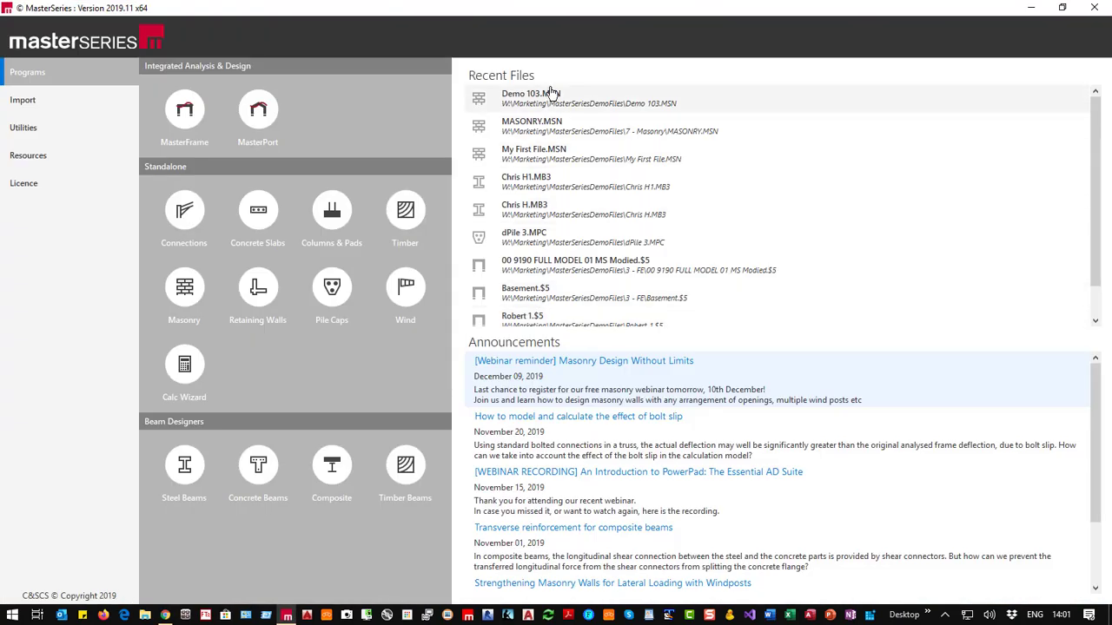
left_click(530, 96)
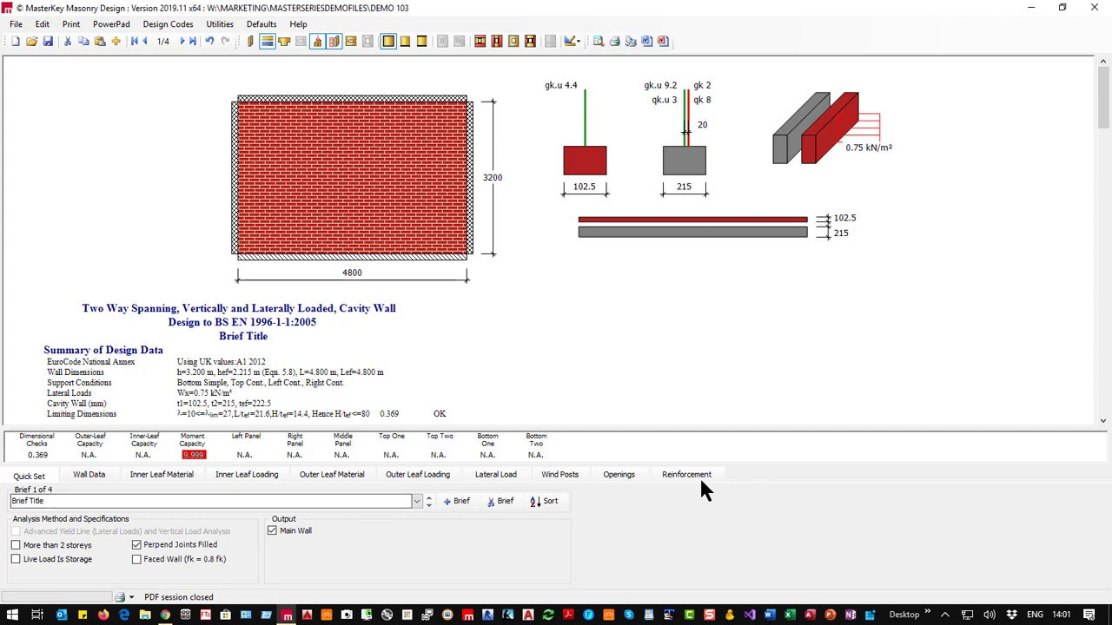
Step through briefs 2, 3 and 4 of 4 in DEMO 103, then return to brief 1.
left_click(428, 506)
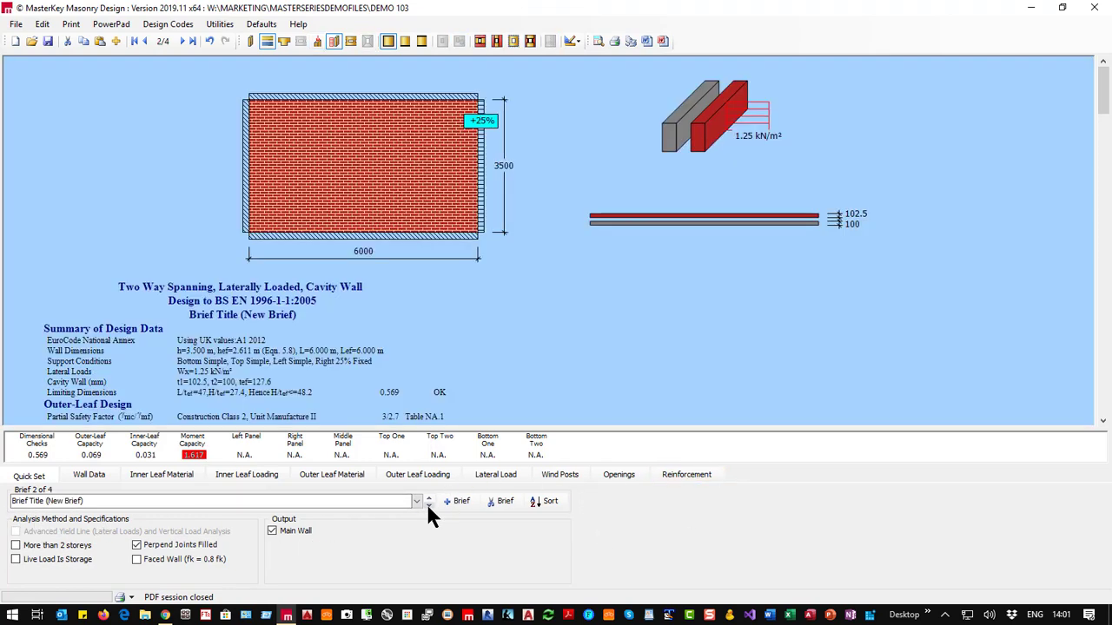
left_click(426, 504)
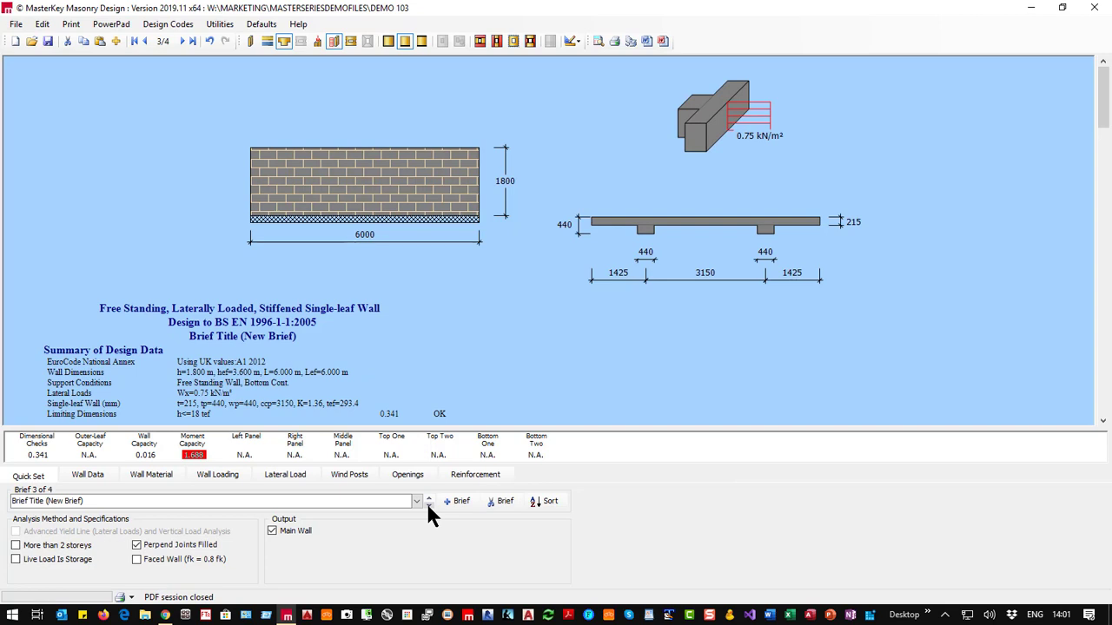
left_click(427, 506)
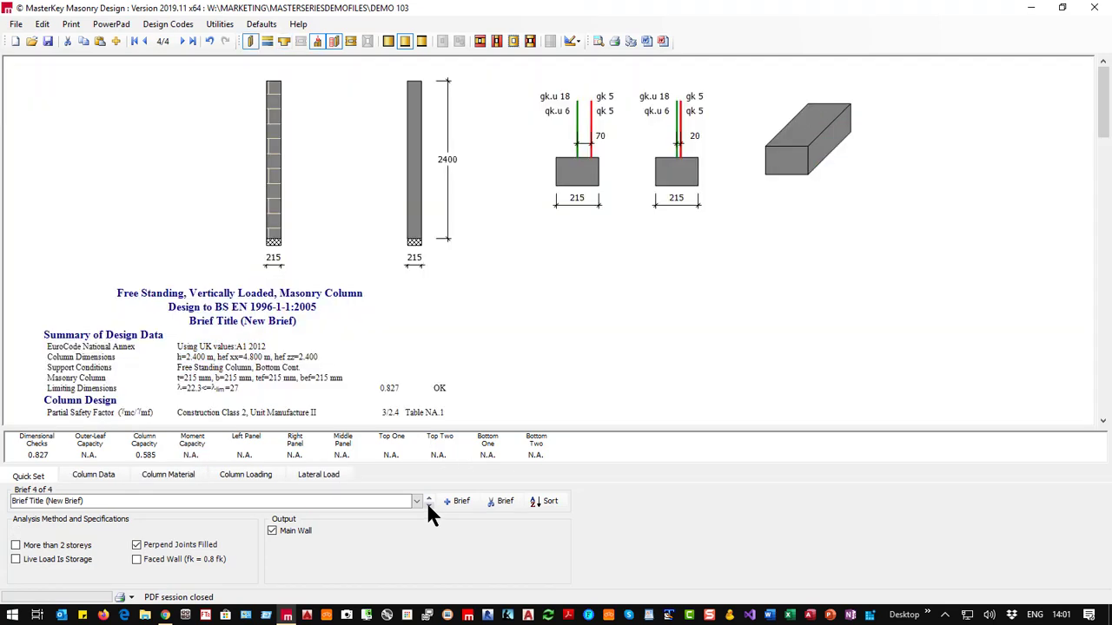
left_click(427, 498)
left_click(427, 498)
left_click(427, 498)
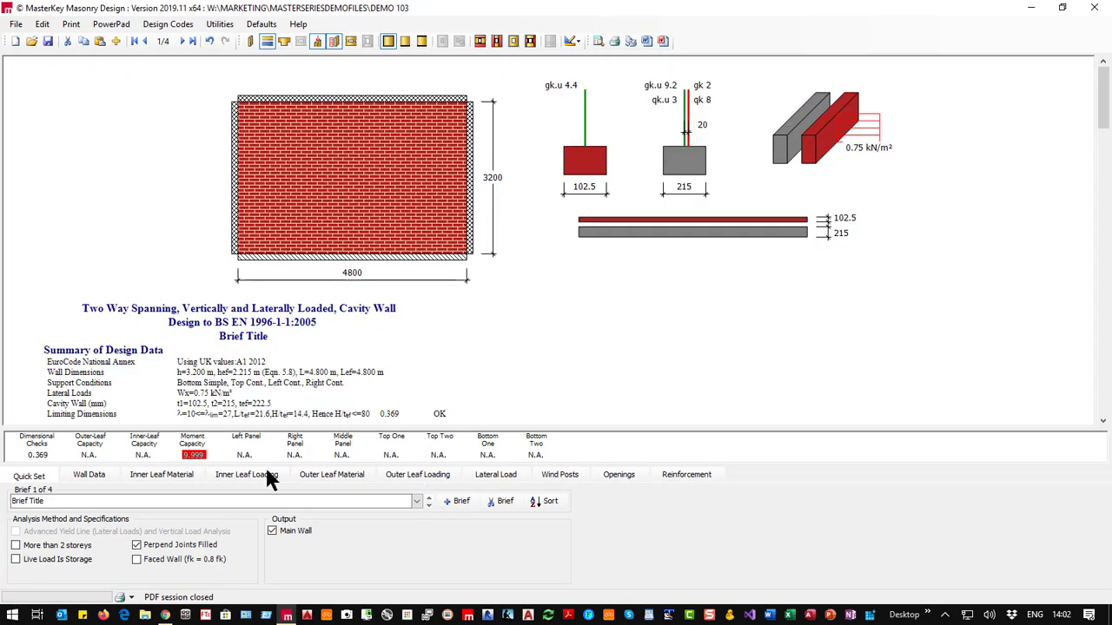
Review Wall Data, inner and outer leaf material and loading, lateral load, wind posts, openings and reinforcement.
left_click(80, 476)
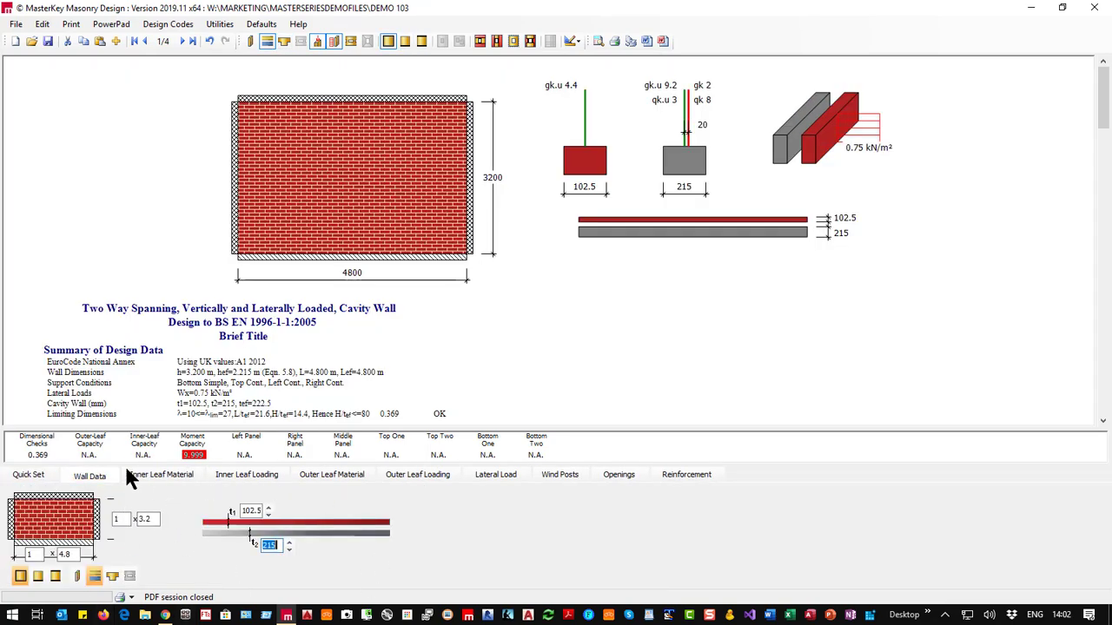
left_click(166, 471)
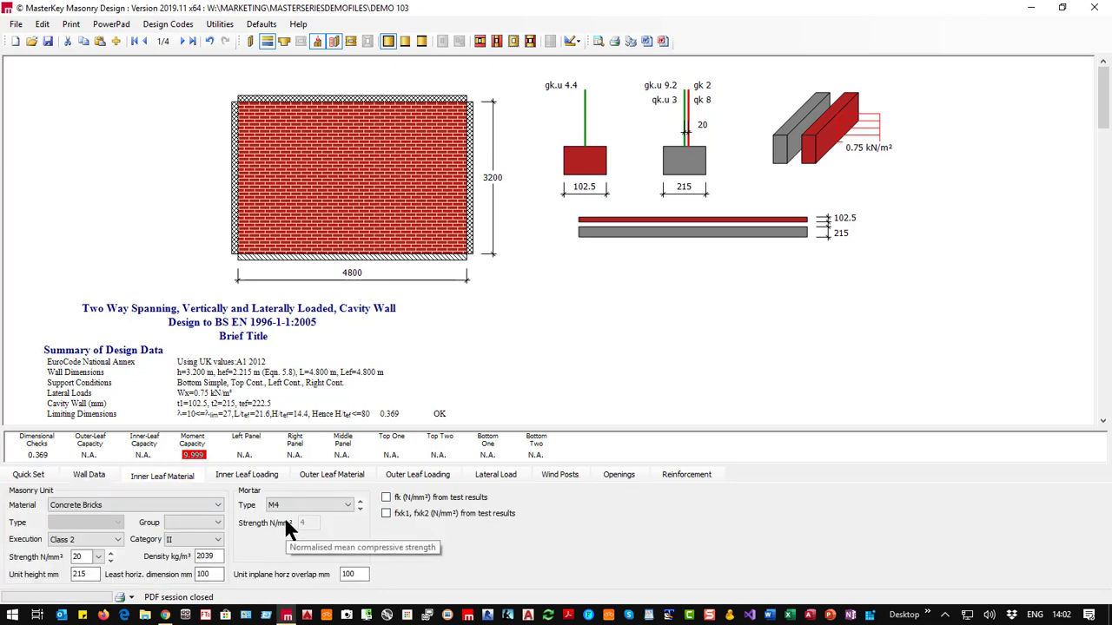
left_click(247, 475)
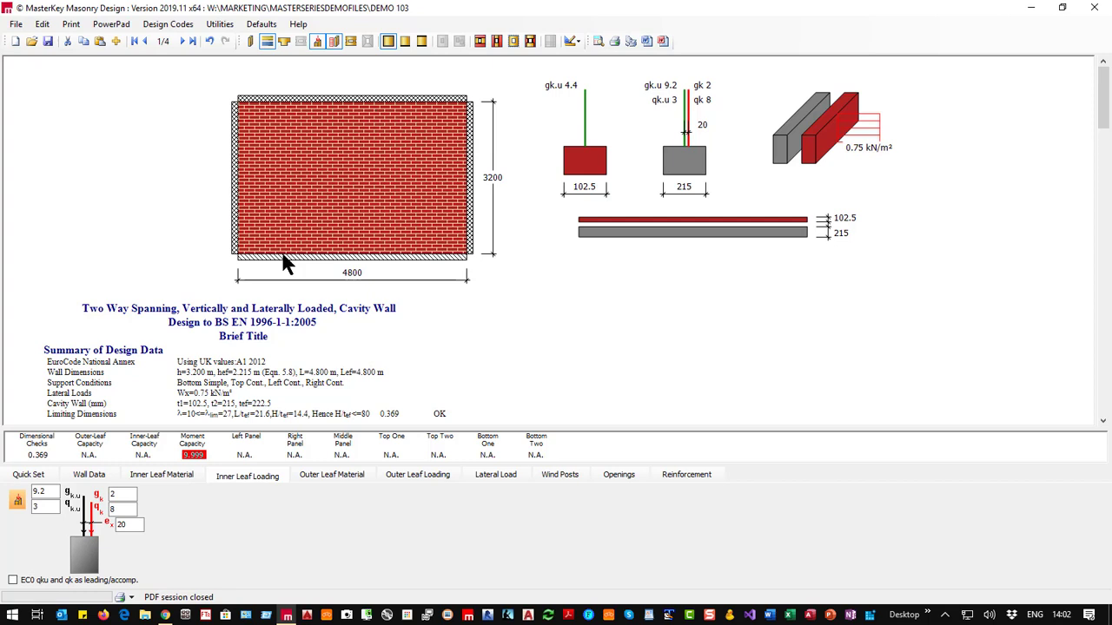
left_click(346, 476)
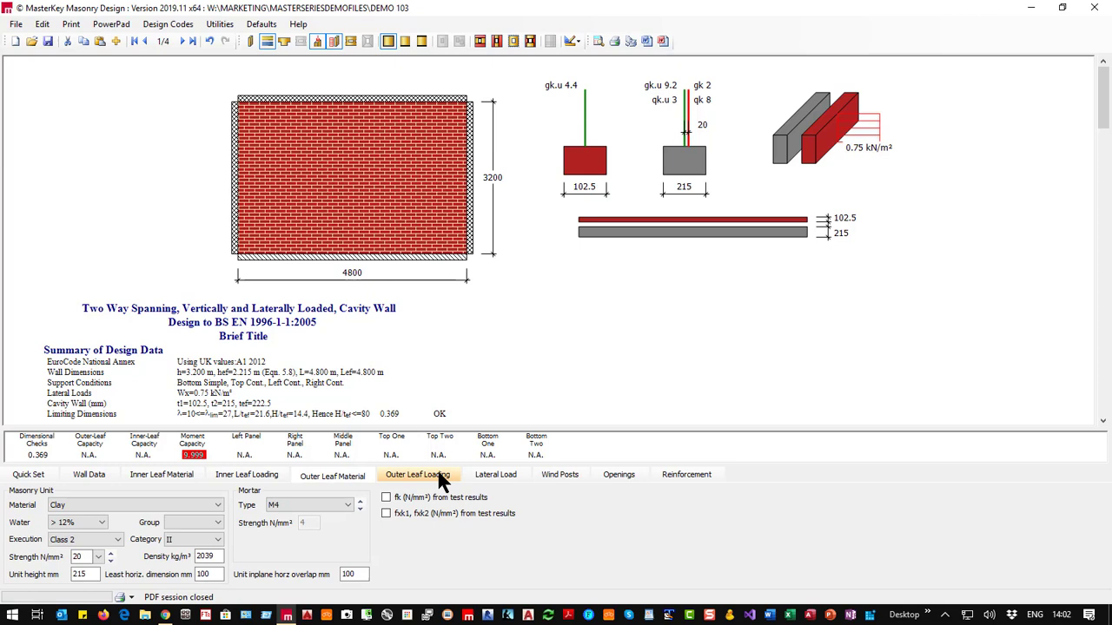
left_click(417, 476)
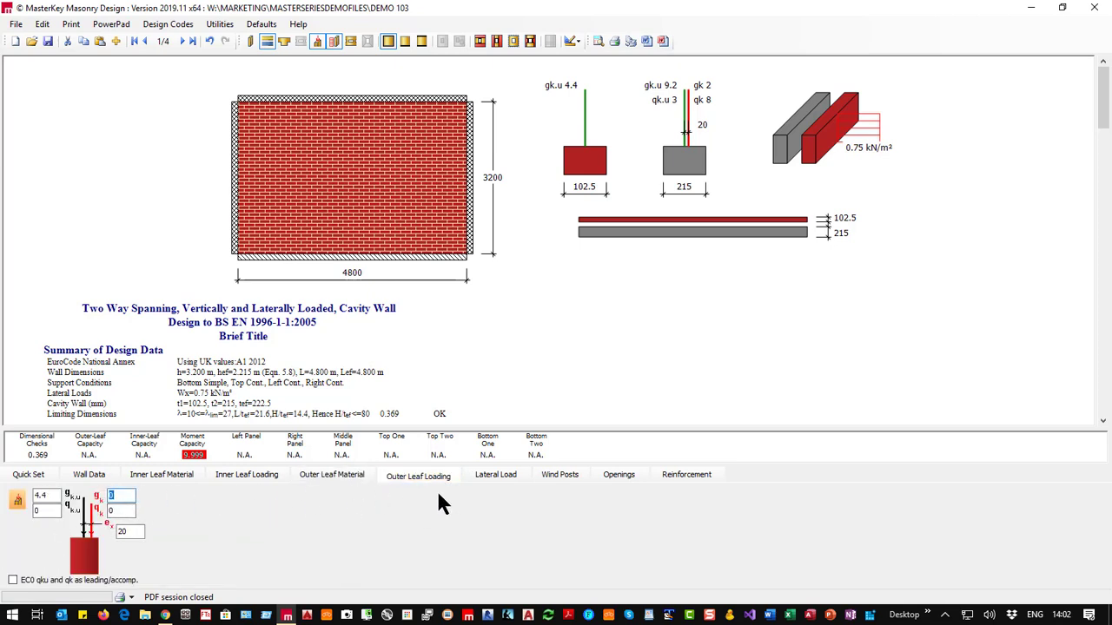
left_click(493, 476)
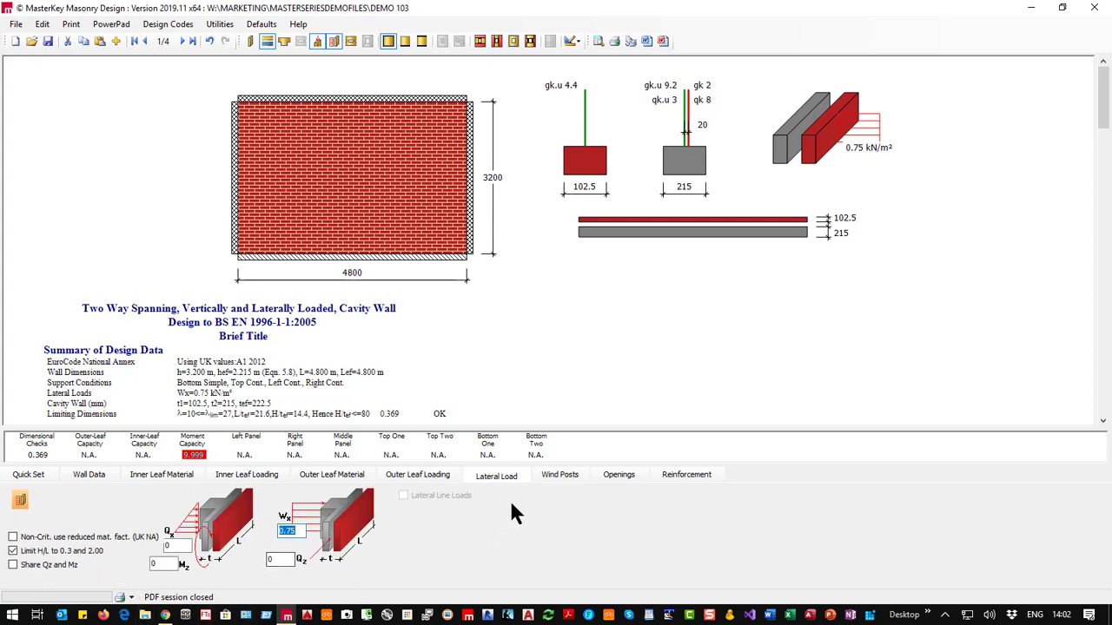
left_click(561, 478)
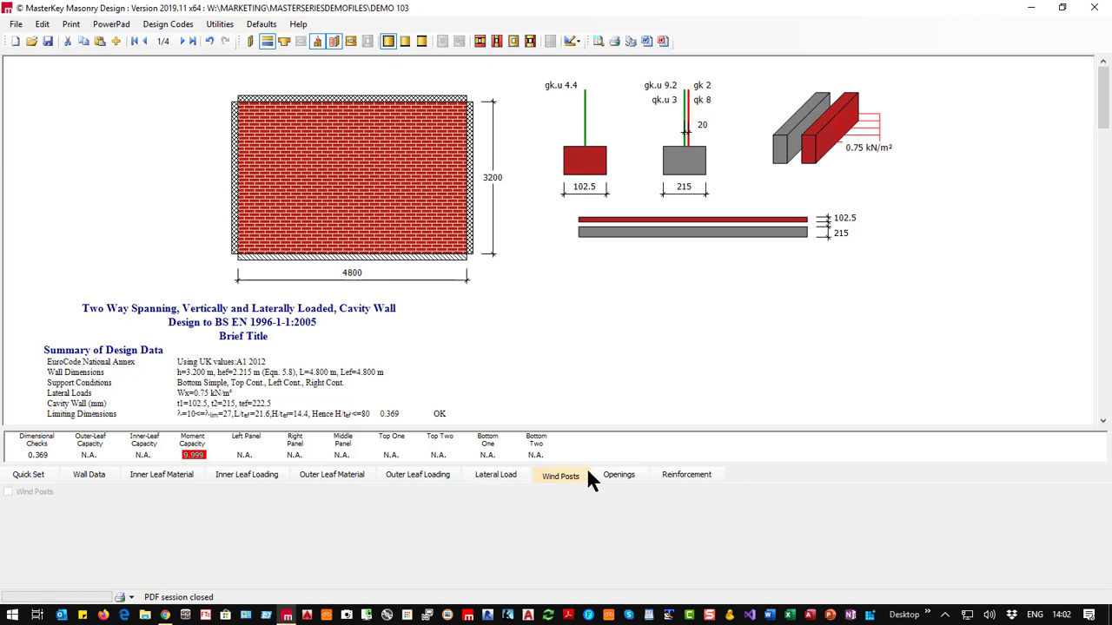
left_click(619, 476)
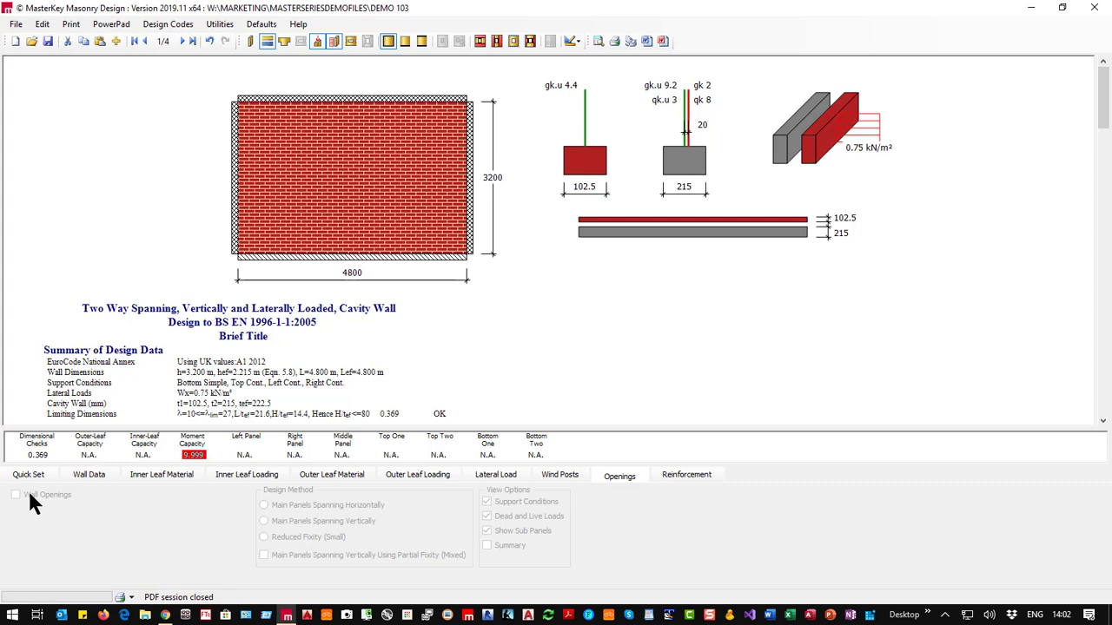
left_click(700, 478)
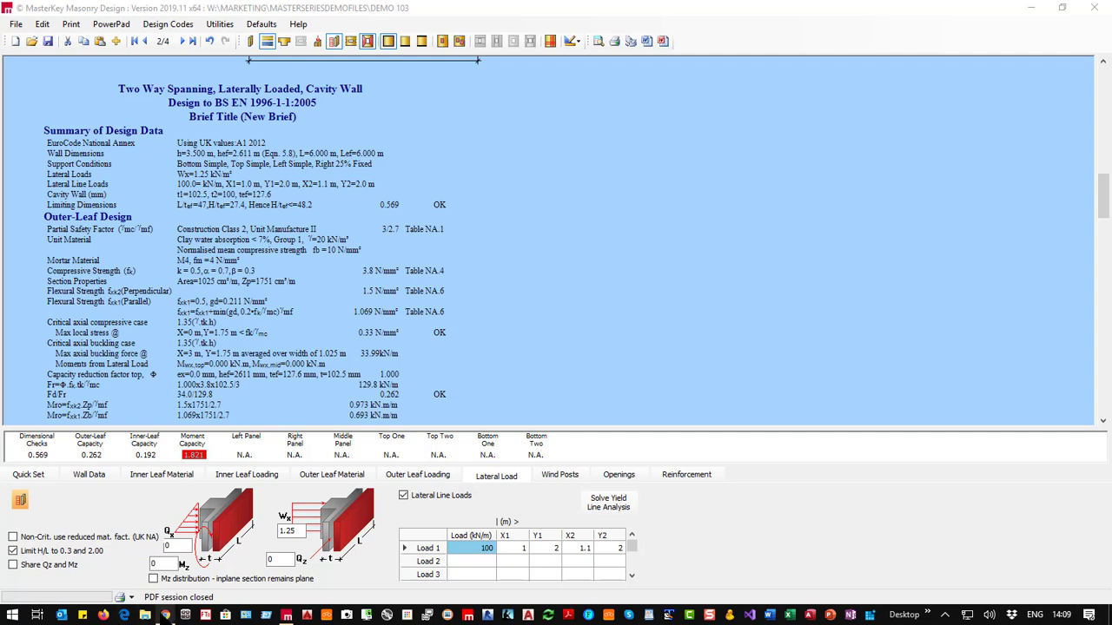
Switch from MasterKey Masonry Design to the browser window.
left_click(165, 615)
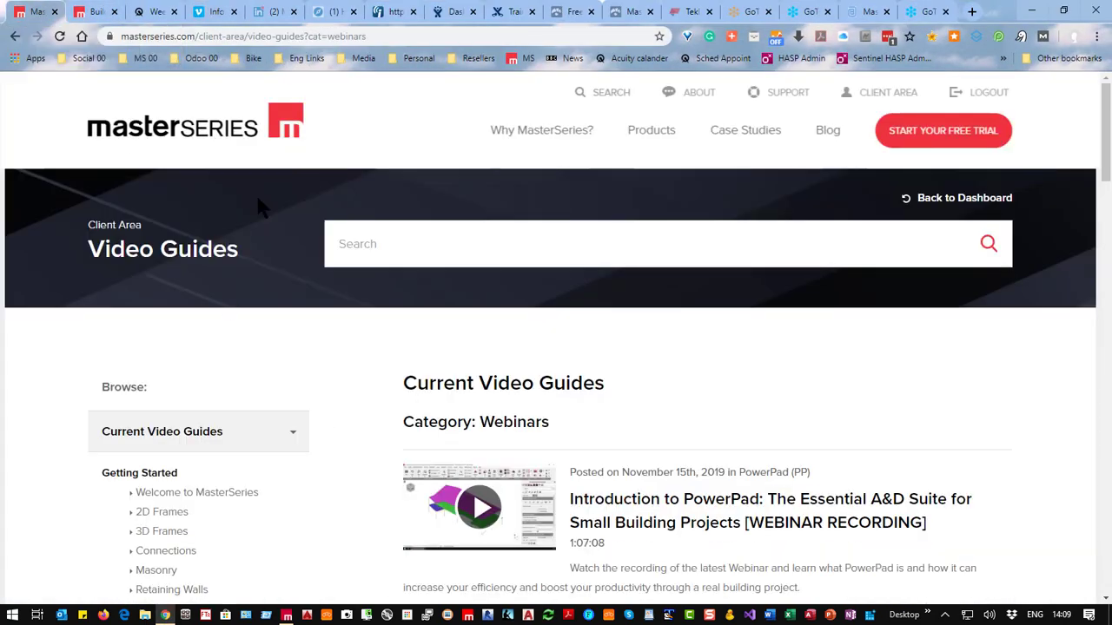
Open the MasterKey: Masonry Design product page from the Products listing.
left_click(627, 131)
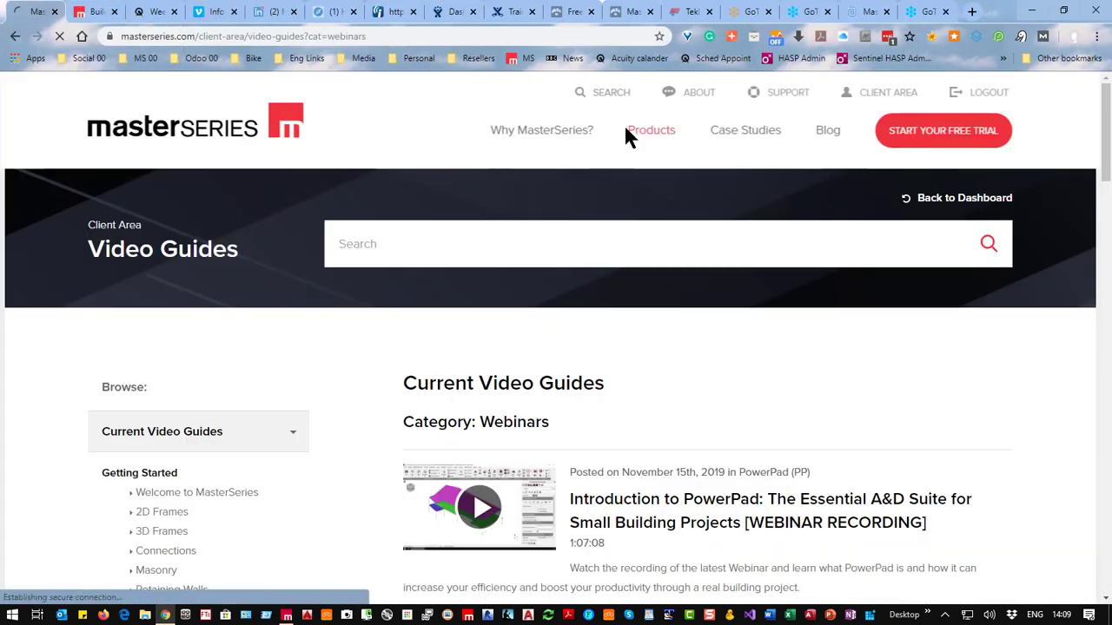
scroll(643, 128, "down", 8)
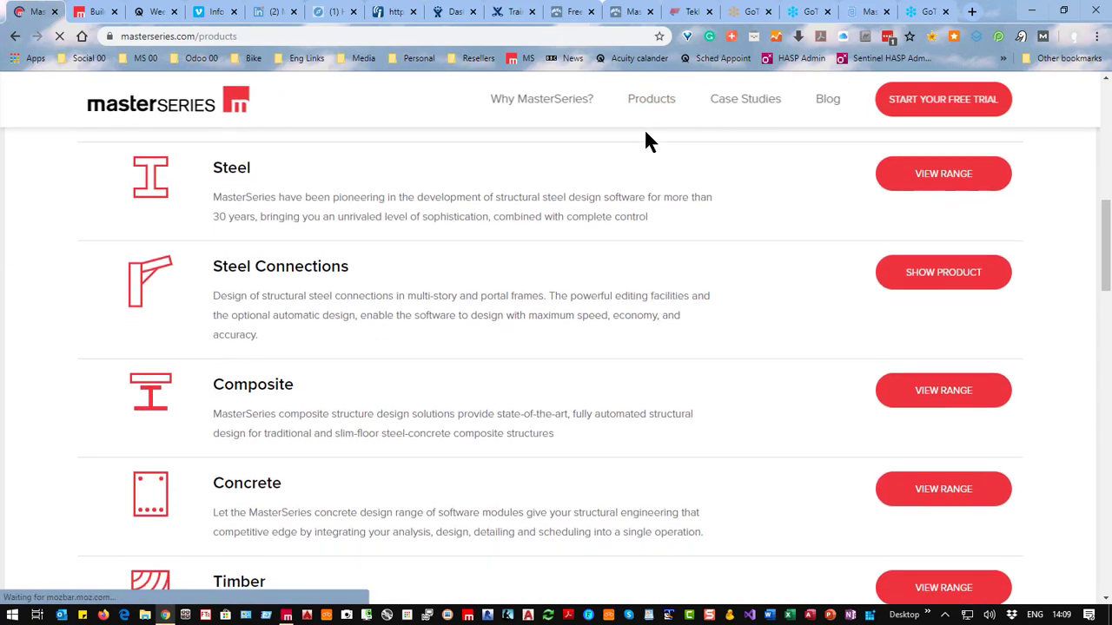
scroll(646, 139, "up", 4)
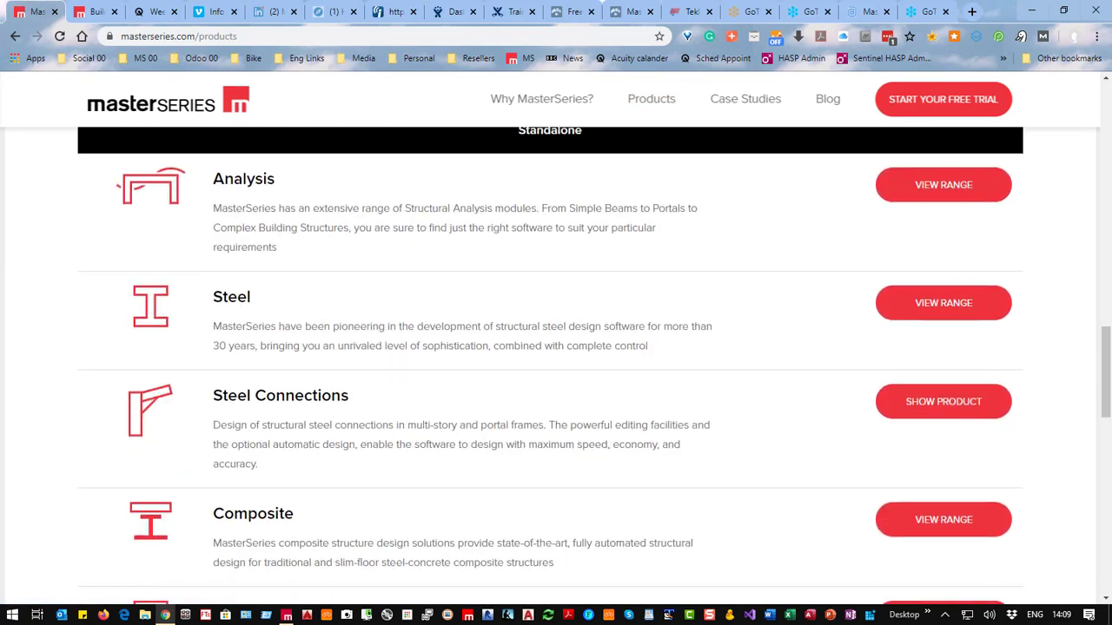
scroll(645, 139, "down", 6)
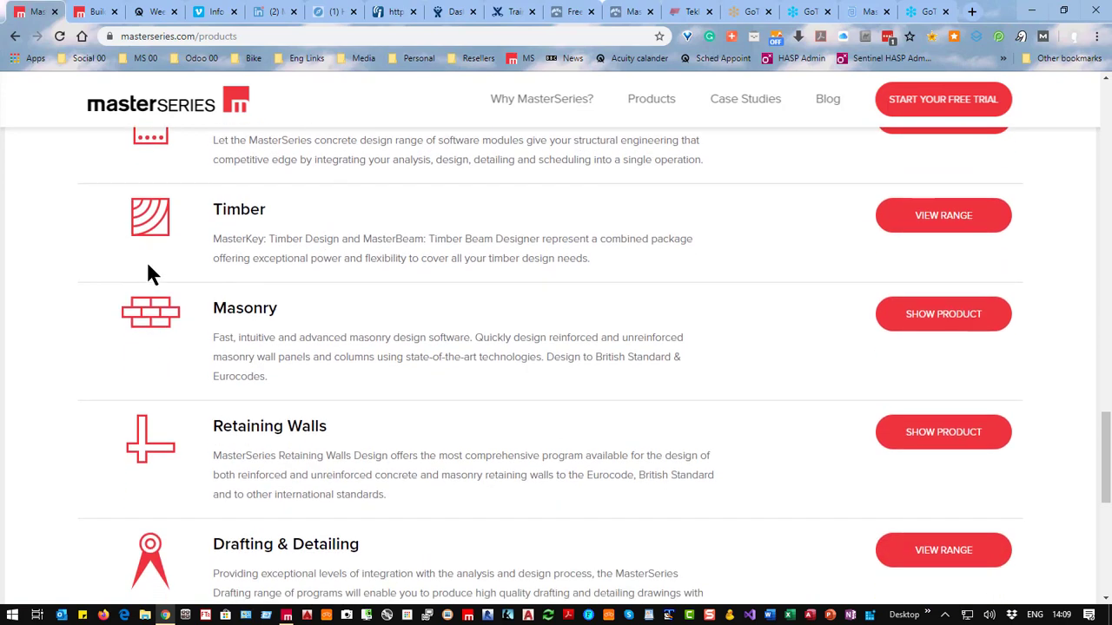
left_click(945, 306)
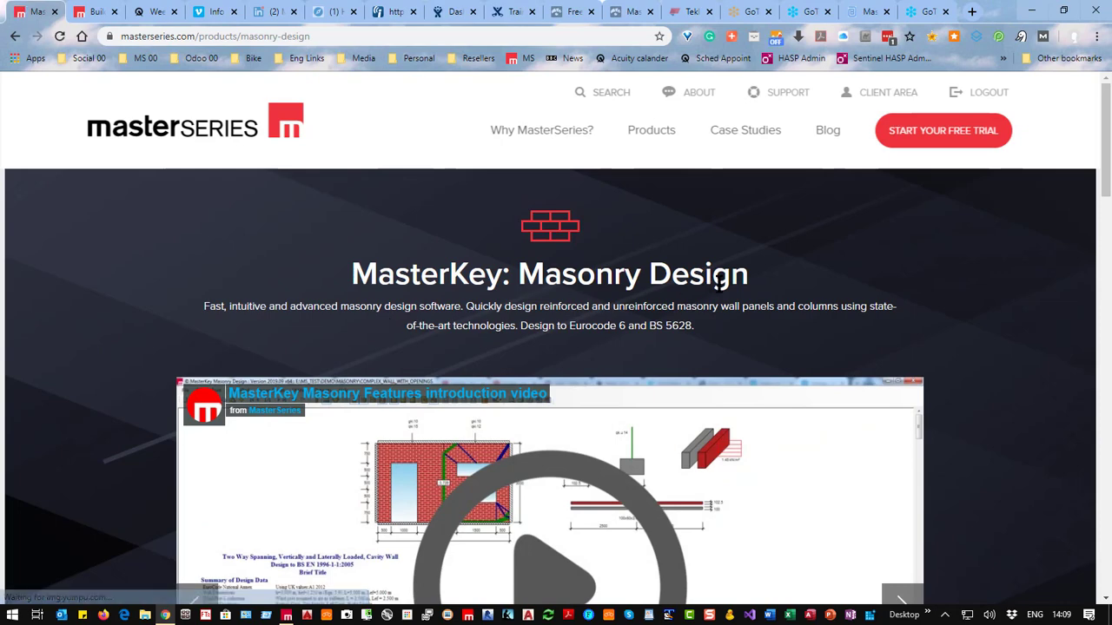
Start the free trial and fill the contact fields from the saved autofill details.
left_click(953, 143)
scroll(510, 272, "down", 7)
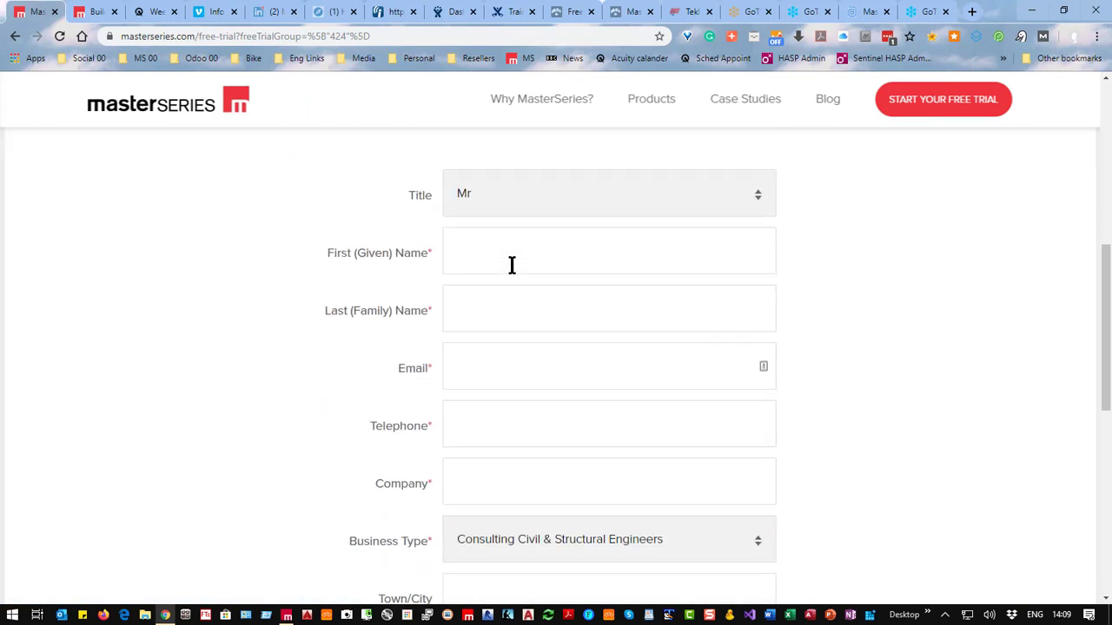
key("Down")
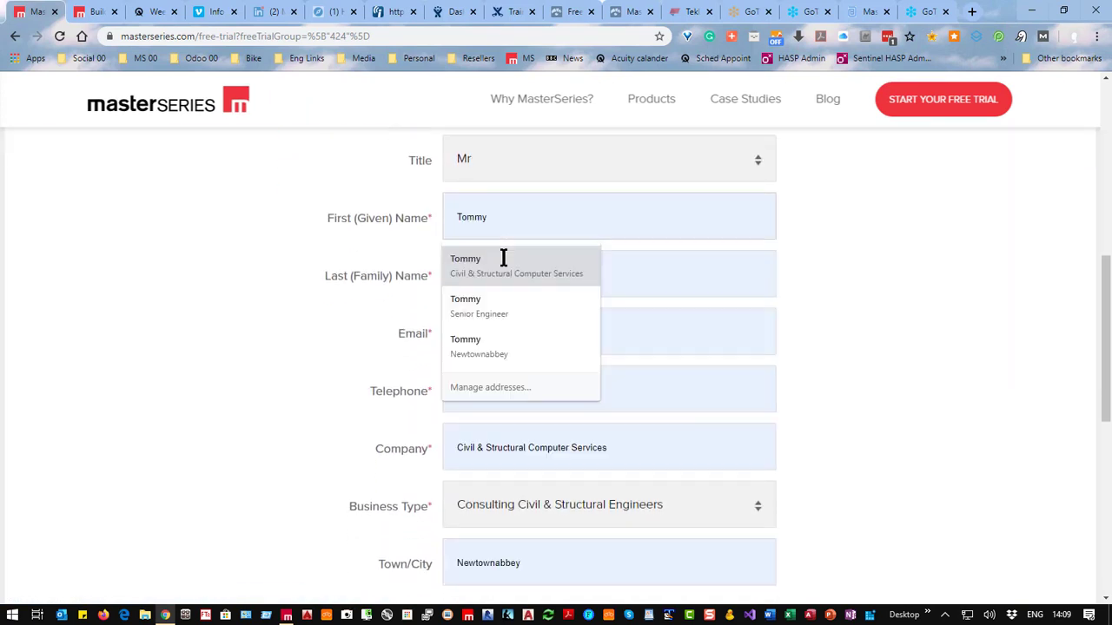
left_click(461, 261)
scroll(528, 389, "down", 5)
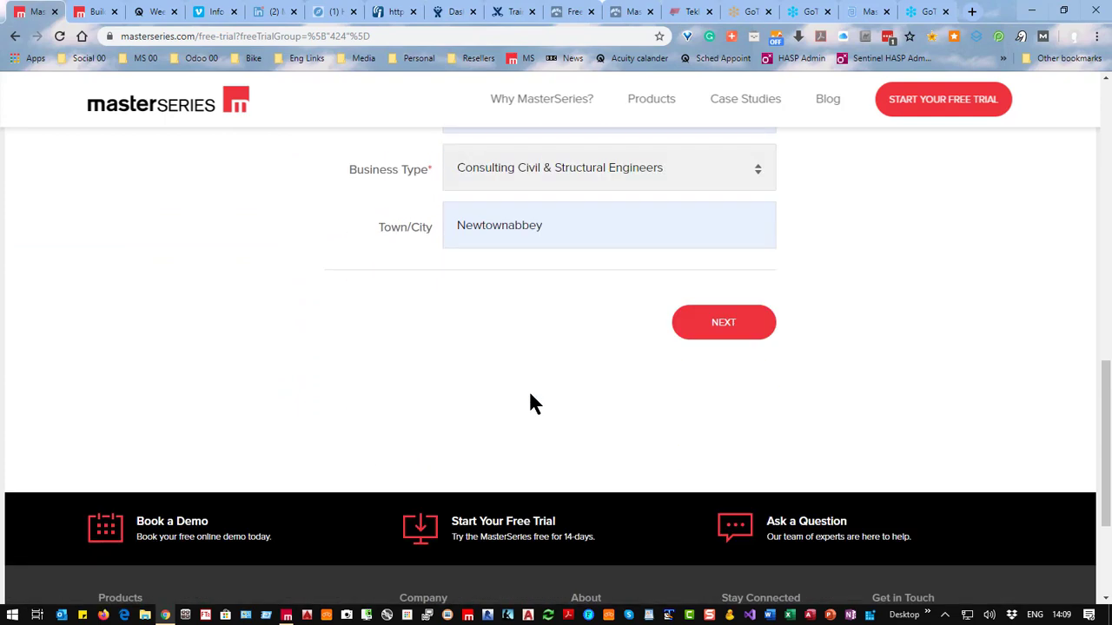
left_click(720, 246)
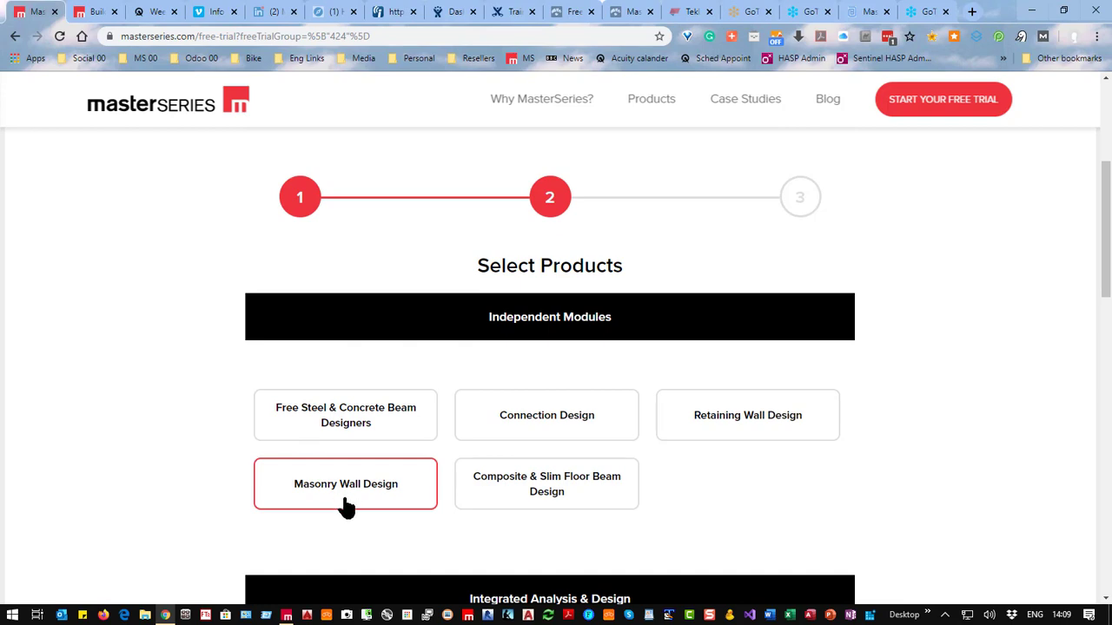
Keep Masonry Wall Design as the product and accept the usage disclaimer.
scroll(425, 551, "down", 12)
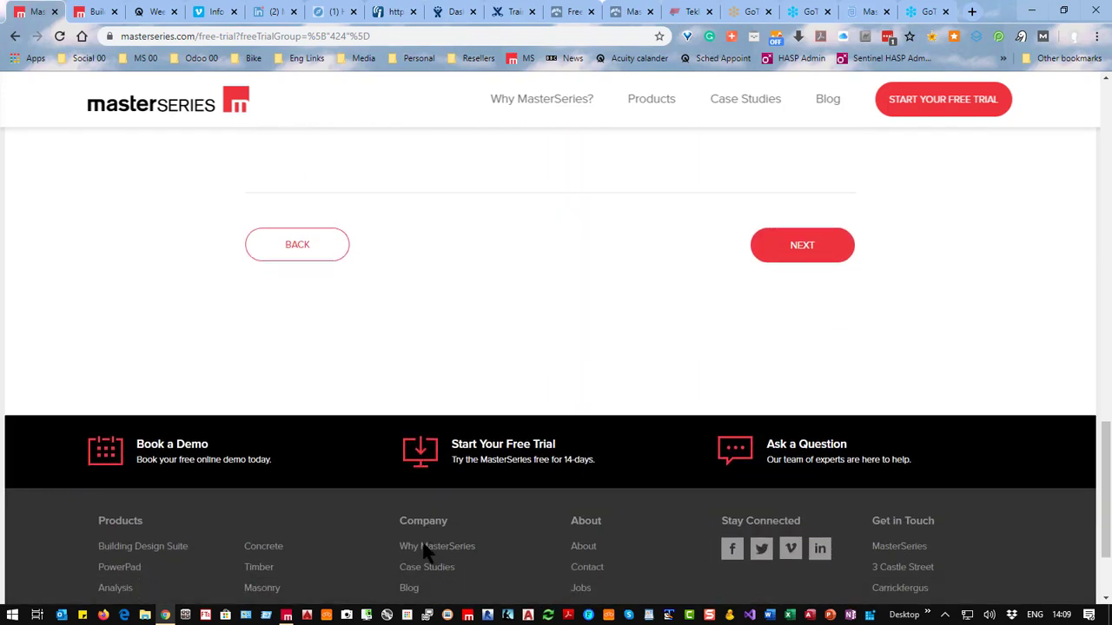
scroll(424, 550, "up", 2)
left_click(819, 437)
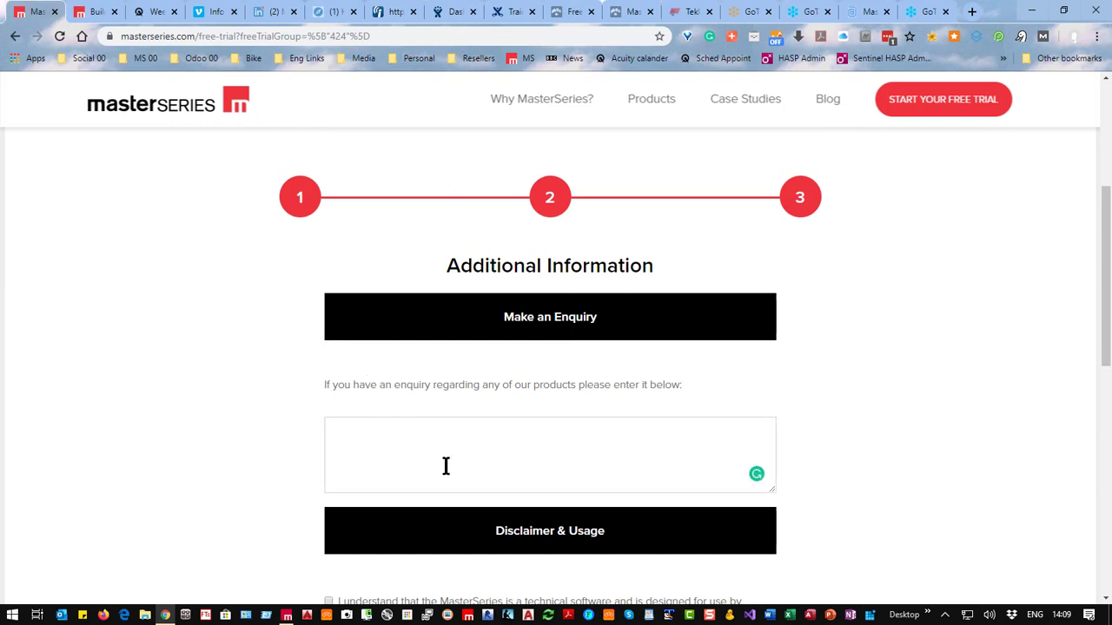
left_click(445, 467)
scroll(545, 533, "down", 3)
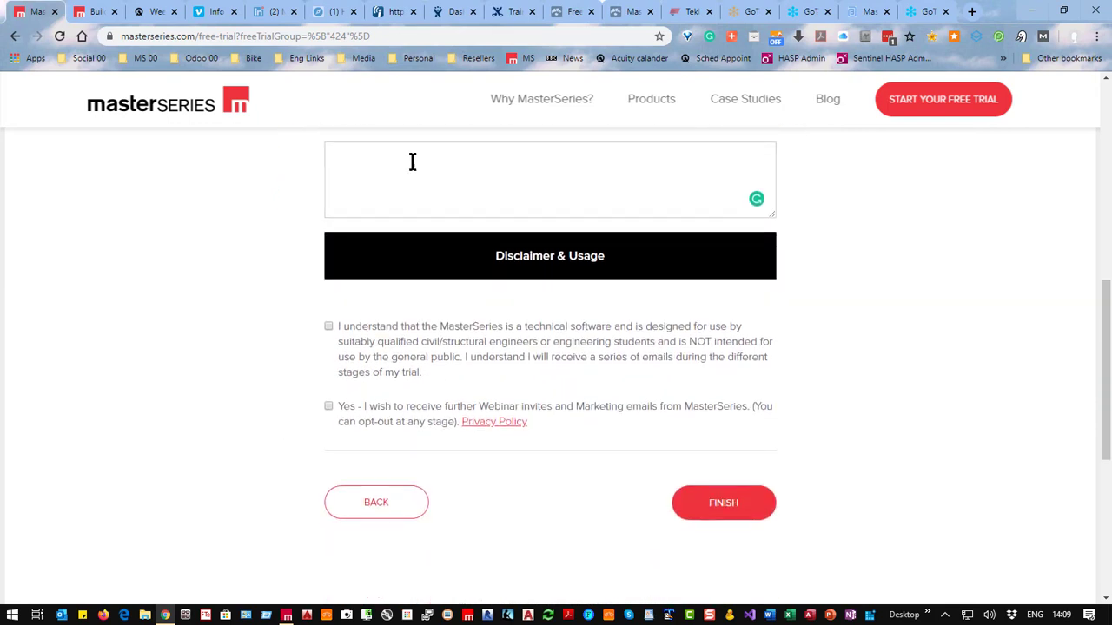
left_click(387, 338)
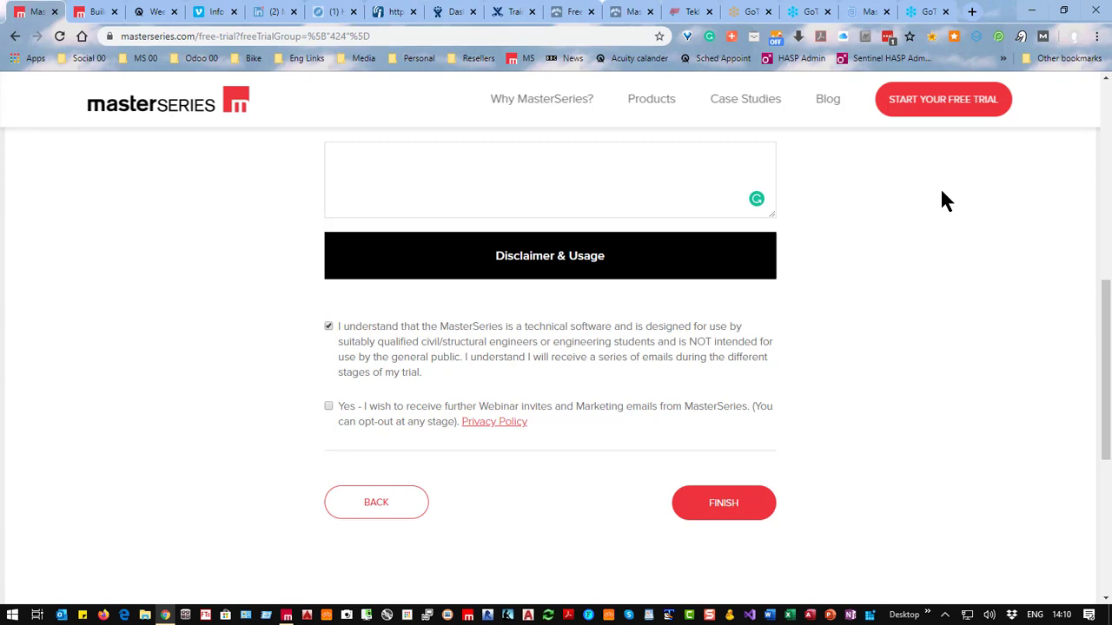
mouse_move(695, 144)
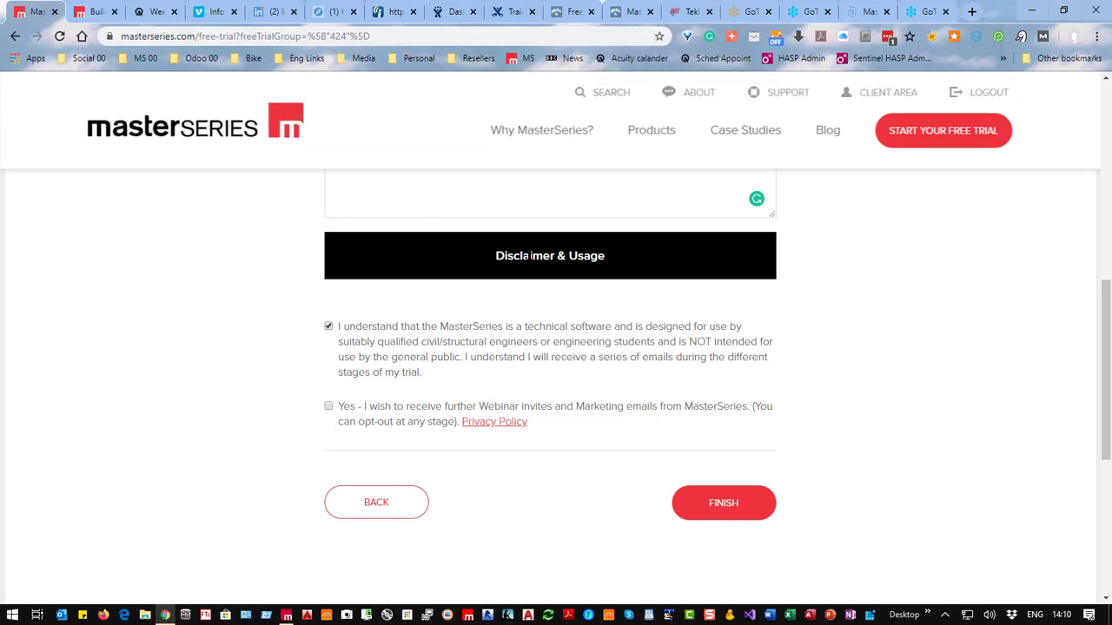
scroll(538, 261, "up", 7)
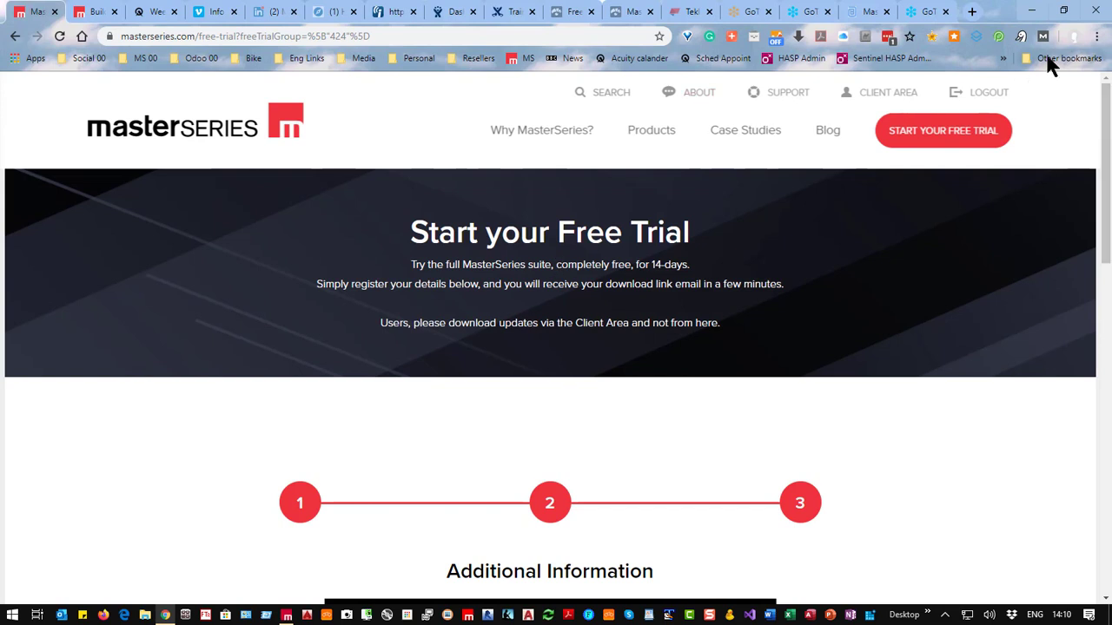